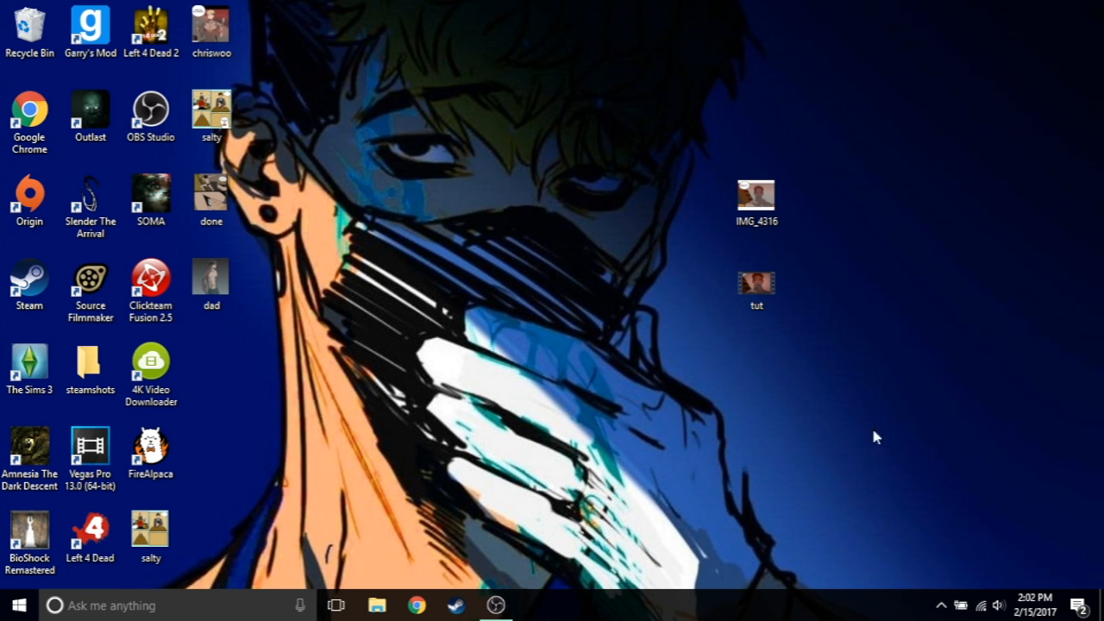
View the source picture IMG_4316 and the finished example video tut, and close both viewers.
{"action": "double_click", "coordinate": [756, 195]}
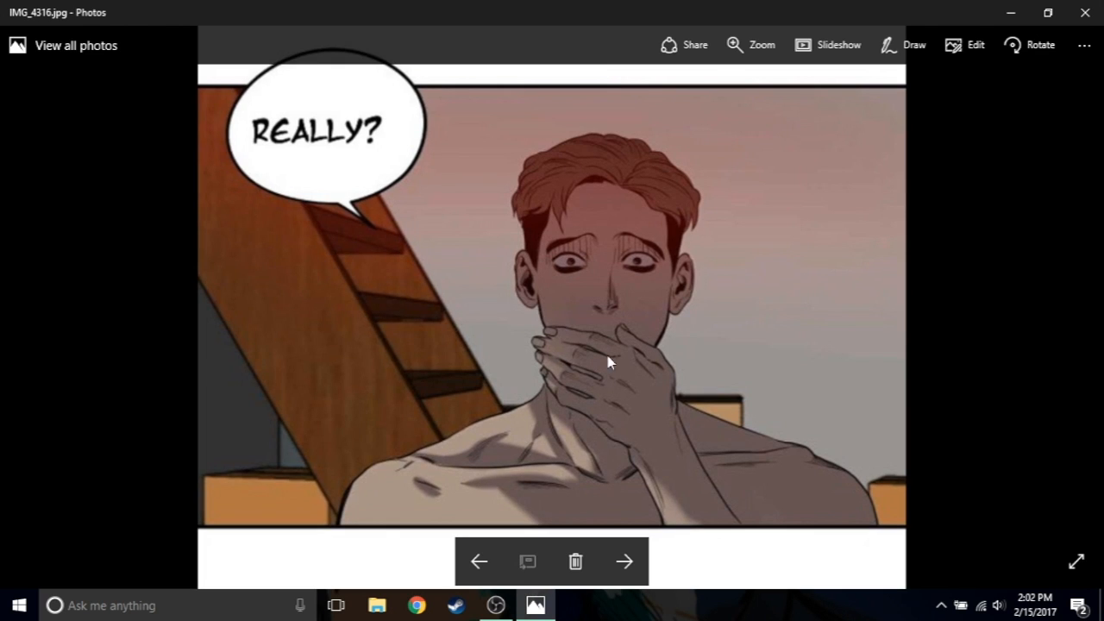
{"action": "left_click", "coordinate": [1085, 12]}
{"action": "double_click", "coordinate": [757, 285]}
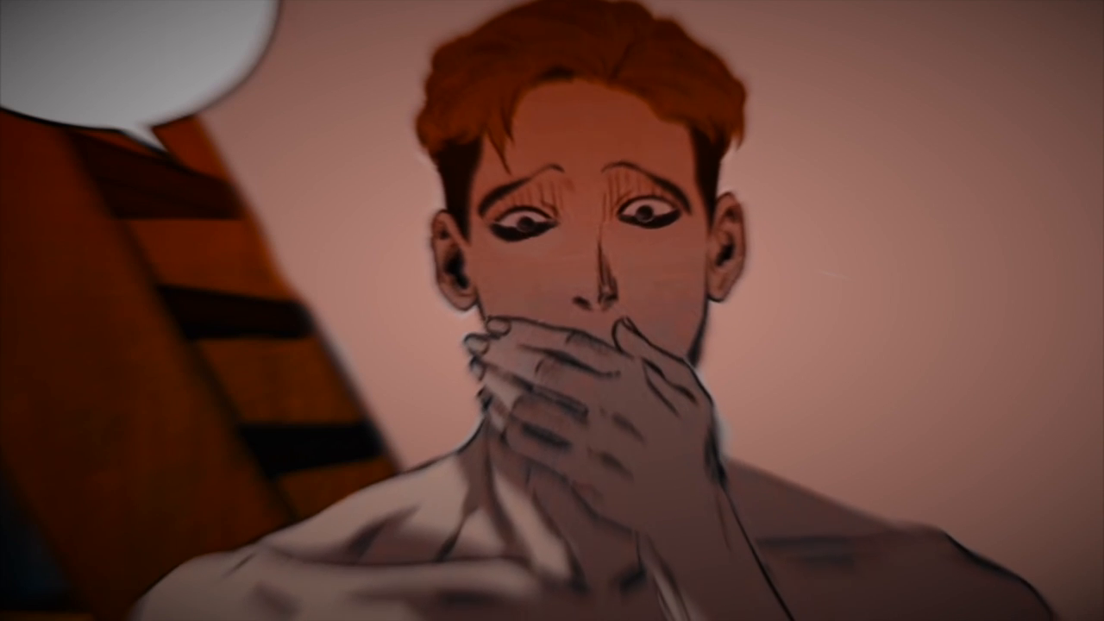
{"action": "key", "text": "Escape"}
{"action": "left_click", "coordinate": [1079, 13]}
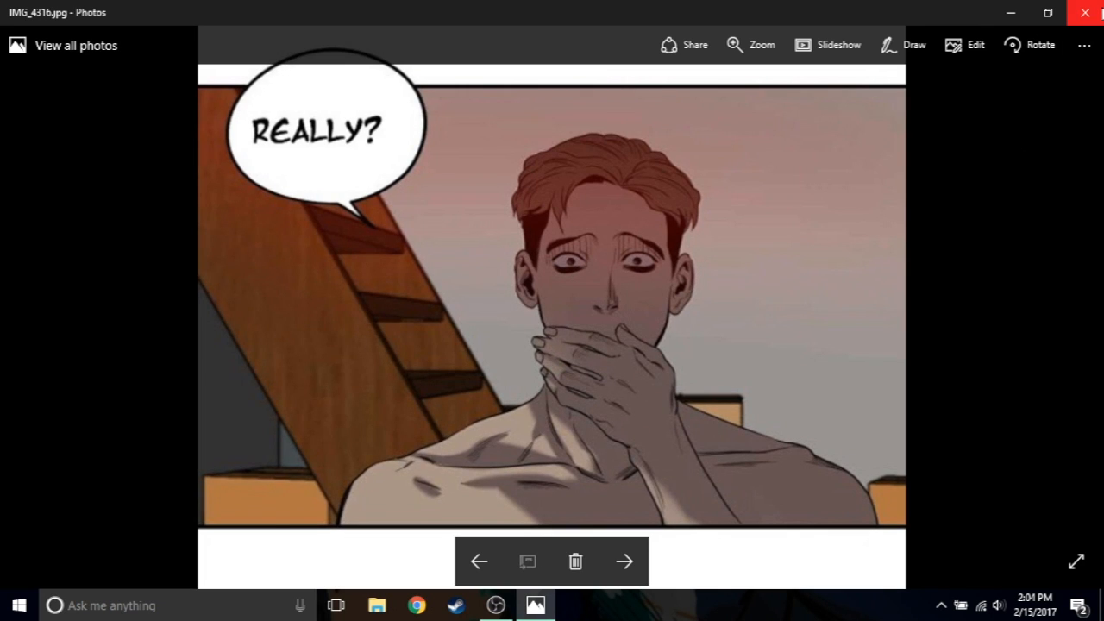
{"action": "left_click", "coordinate": [1084, 12]}
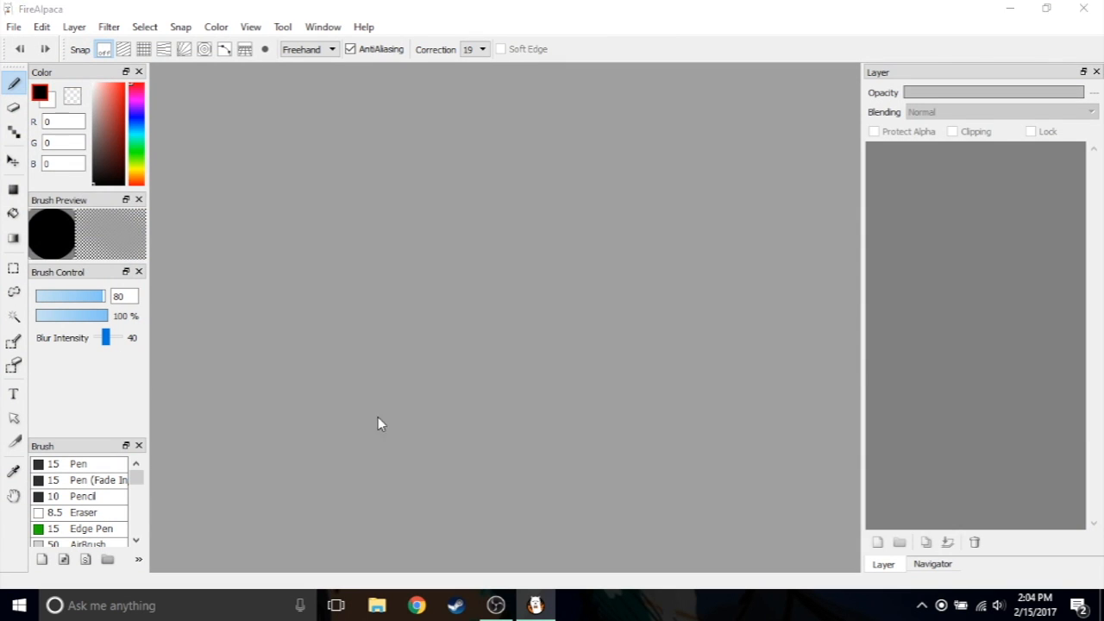
Open IMG_4316.jpg in FireAlpaca and duplicate its layer.
{"action": "left_click", "coordinate": [14, 27]}
{"action": "left_click", "coordinate": [47, 89]}
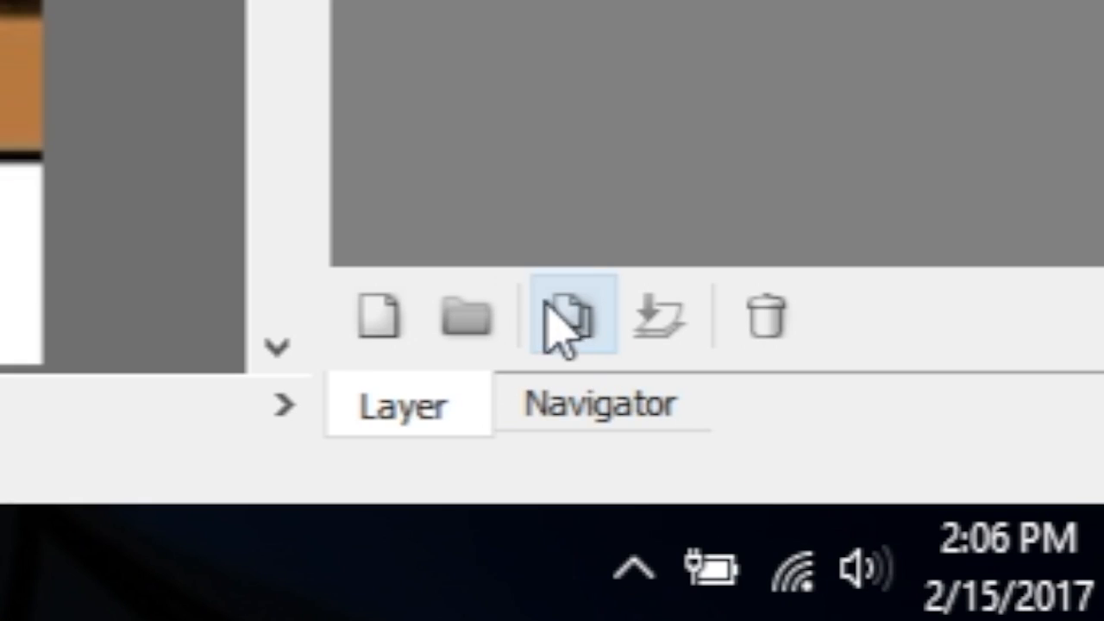
{"action": "left_click", "coordinate": [569, 303]}
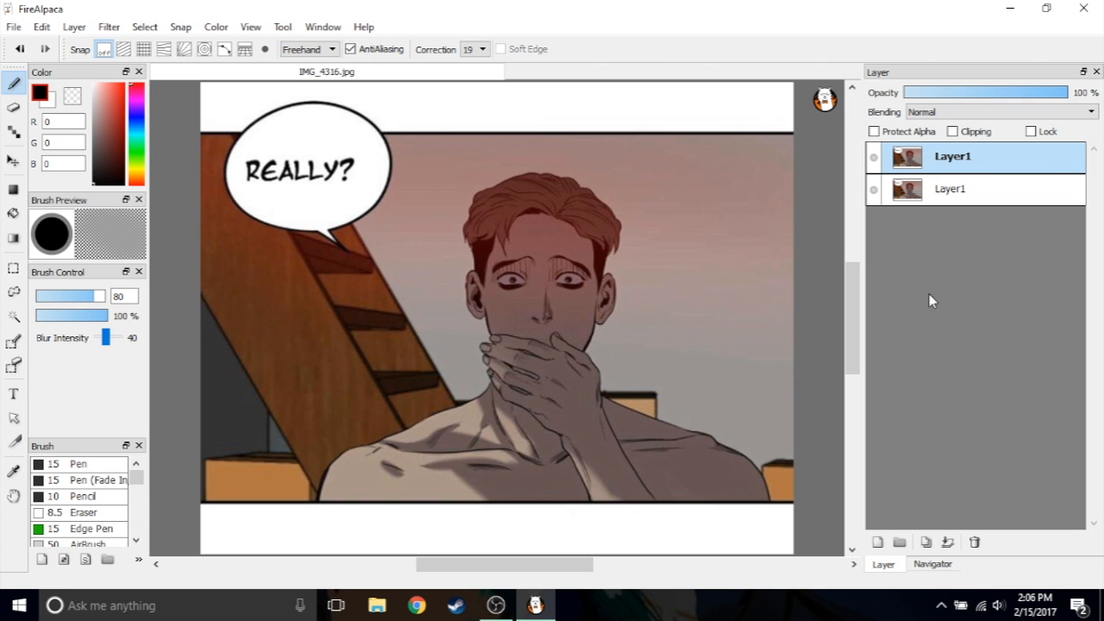
Toggle the visibility of both layers to compare them, and leave the lower Layer1 hidden with the upper copy shown.
{"action": "left_click", "coordinate": [875, 190]}
{"action": "left_click", "coordinate": [875, 190]}
{"action": "left_click", "coordinate": [875, 160]}
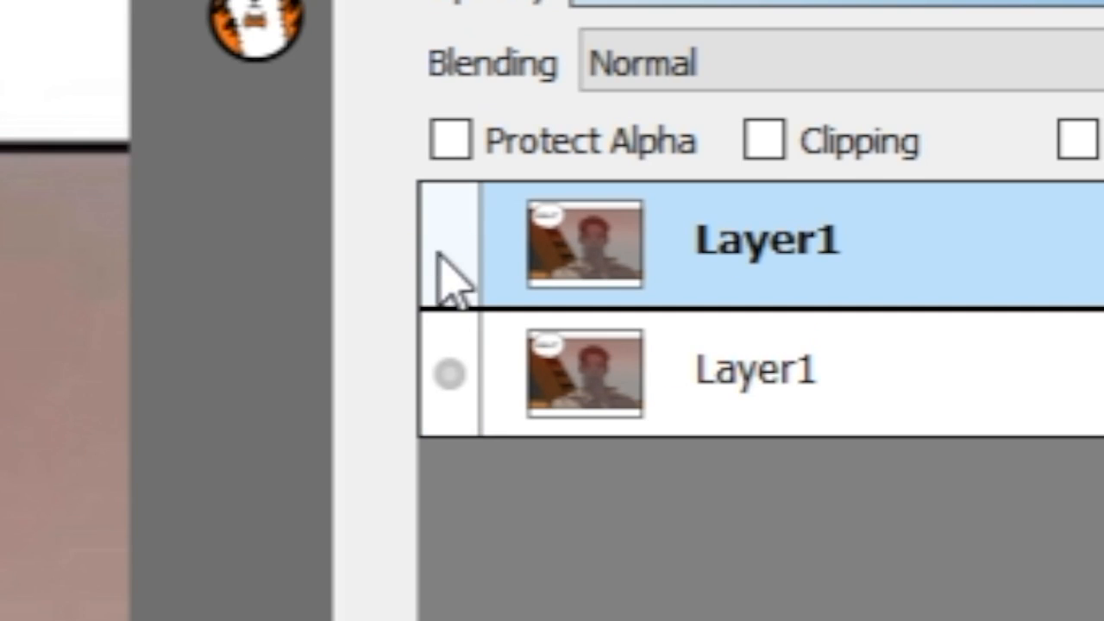
{"action": "left_click", "coordinate": [875, 160]}
{"action": "left_click", "coordinate": [875, 189]}
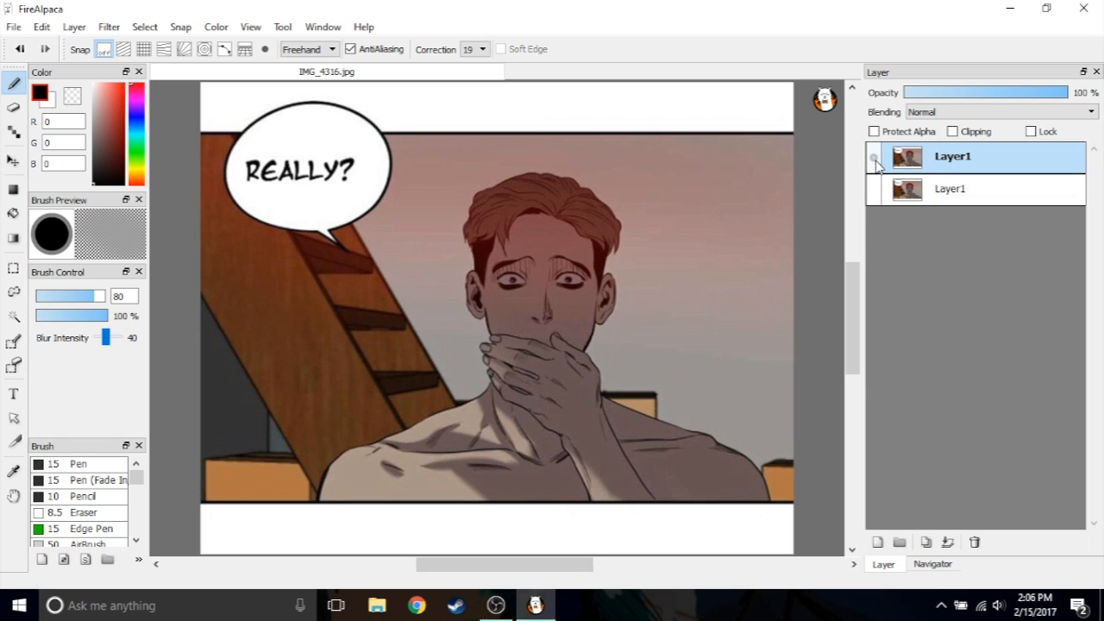
{"action": "left_click", "coordinate": [874, 160]}
{"action": "left_click", "coordinate": [874, 160]}
{"action": "left_click", "coordinate": [874, 161]}
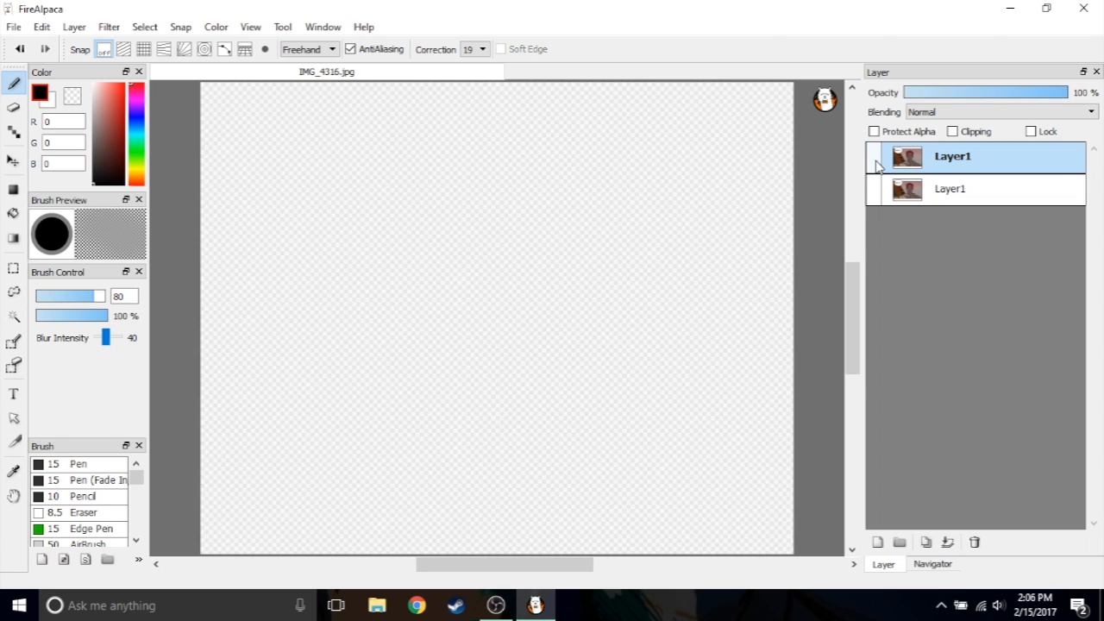
{"action": "left_click", "coordinate": [875, 160]}
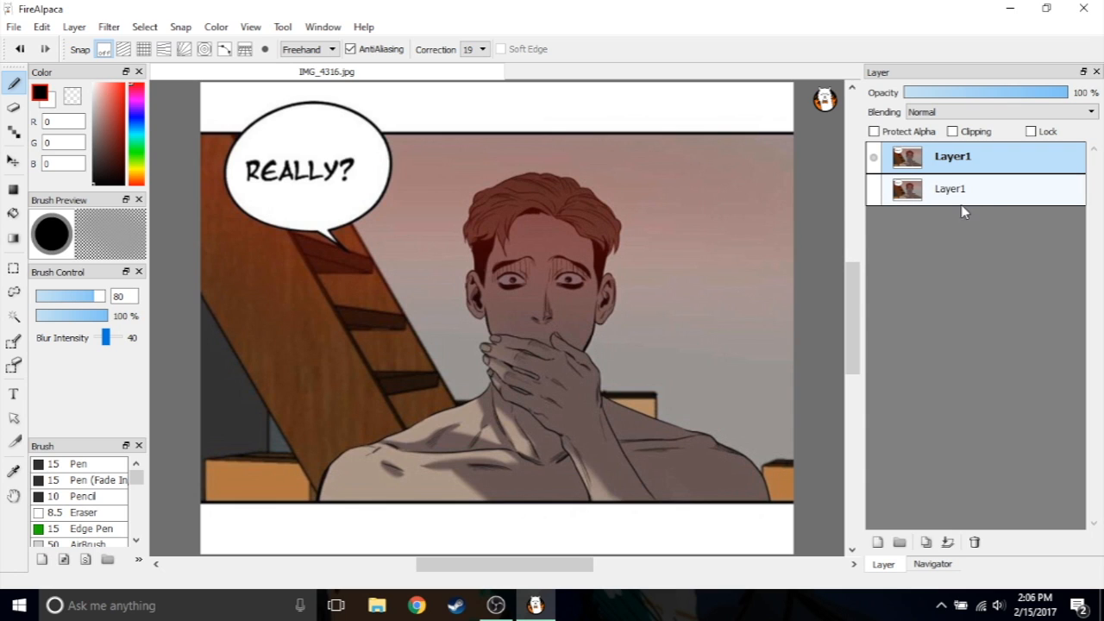
Paint over the word REALLY? in the speech bubble with its sampled white, using the Pen at size 53.
{"action": "scroll", "coordinate": [552, 328], "scroll_direction": "up", "scroll_amount": 1}
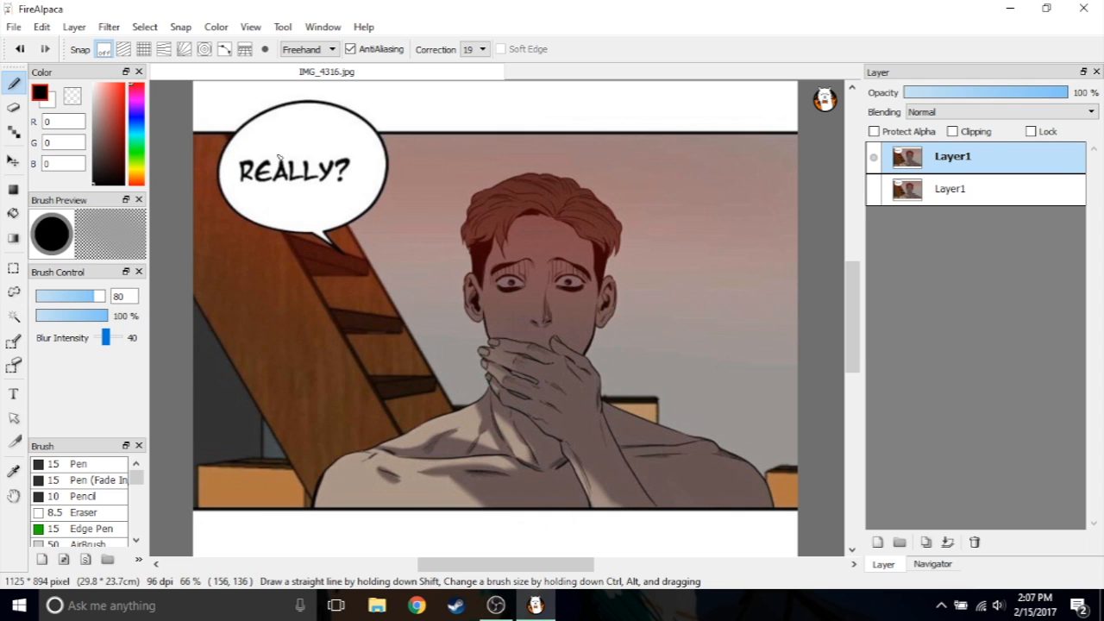
{"action": "left_click", "coordinate": [14, 471]}
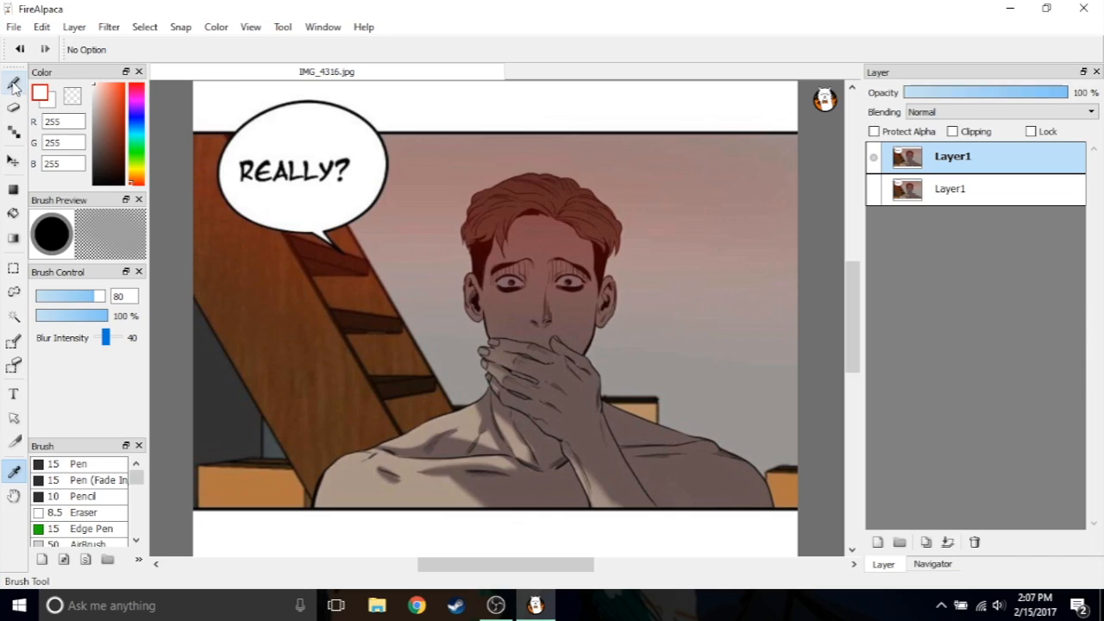
{"action": "left_click", "coordinate": [15, 81]}
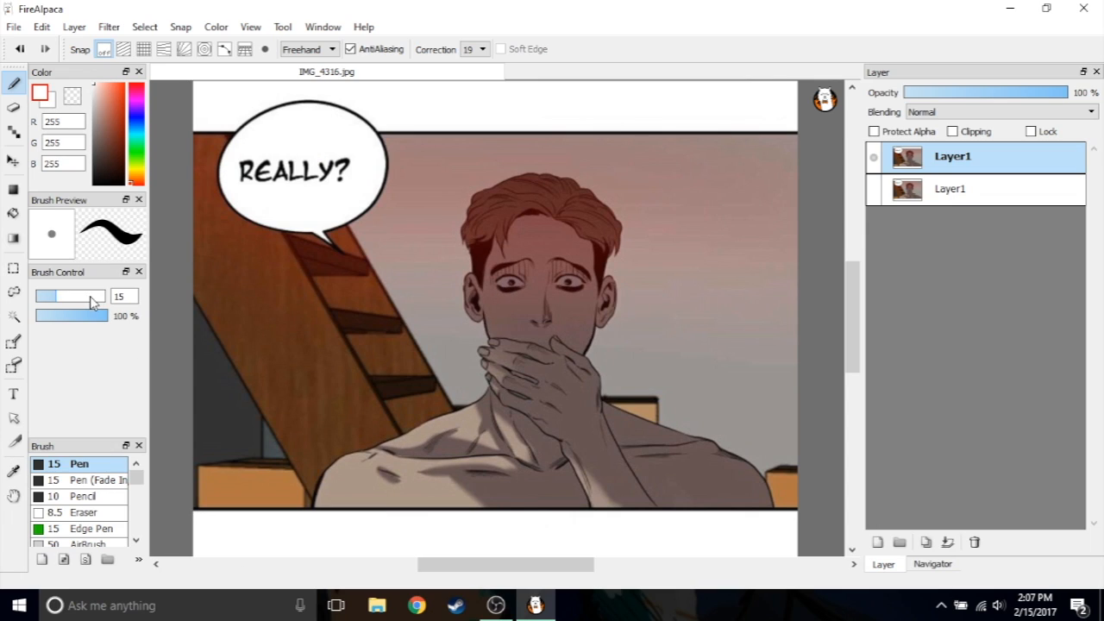
{"action": "left_click", "coordinate": [90, 297]}
{"action": "mouse_move", "coordinate": [286, 162]}
{"action": "left_mouse_down"}
{"action": "mouse_move", "coordinate": [339, 180]}
{"action": "mouse_move", "coordinate": [333, 157]}
{"action": "mouse_move", "coordinate": [287, 199]}
{"action": "mouse_move", "coordinate": [271, 189]}
{"action": "left_mouse_up"}
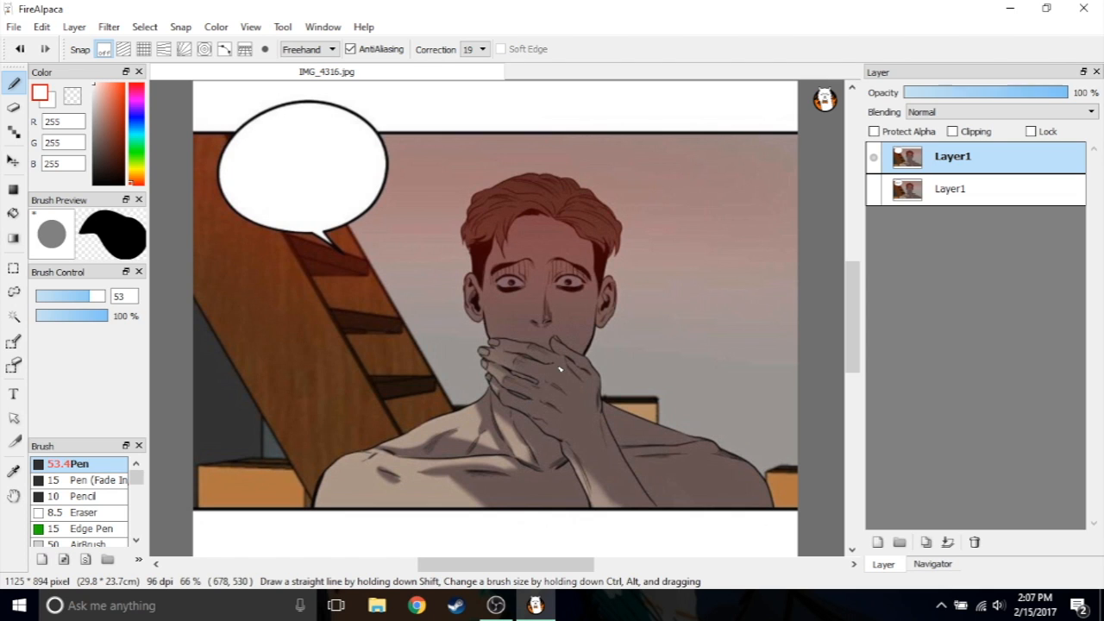
Play the example video tut from the desktop again, close it and return to FireAlpaca.
{"action": "left_click", "coordinate": [1005, 8]}
{"action": "double_click", "coordinate": [756, 285]}
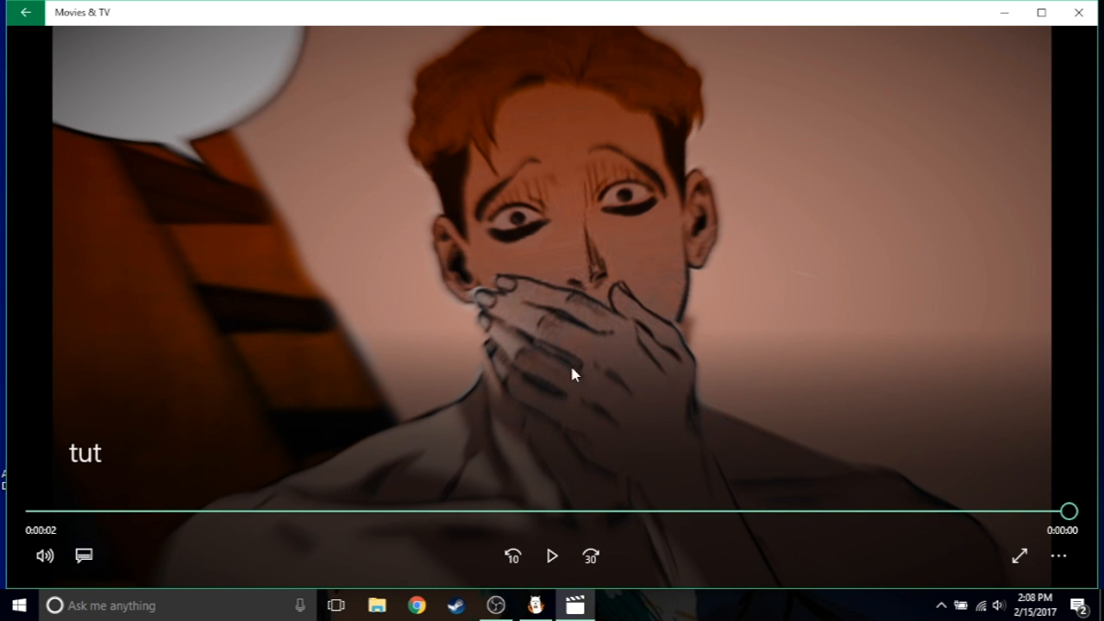
{"action": "key", "text": "alt+F4"}
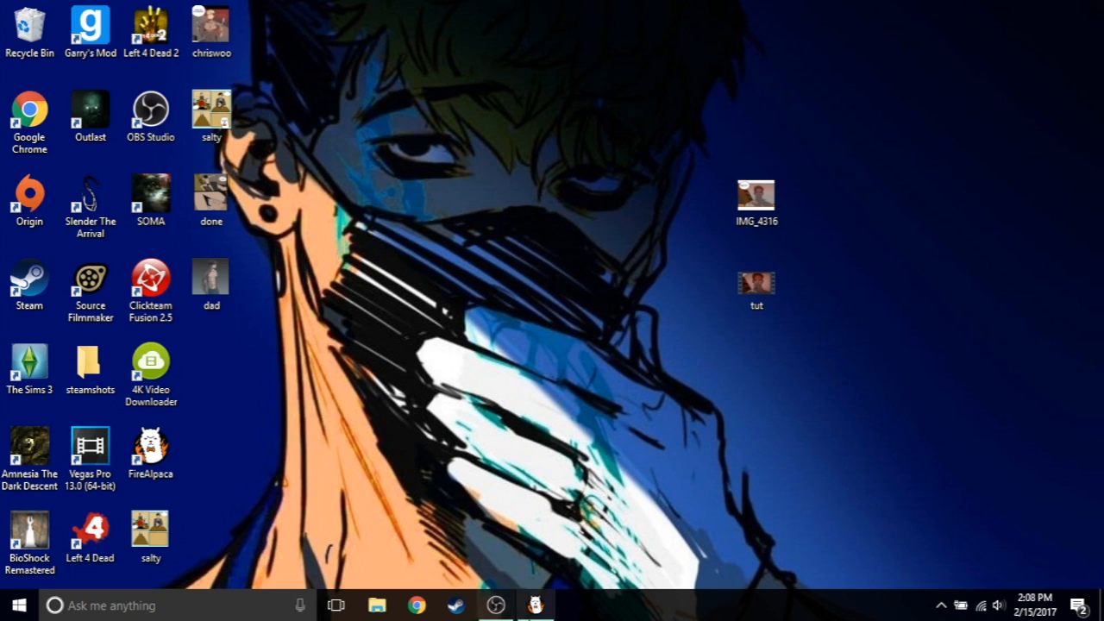
{"action": "left_click", "coordinate": [534, 604]}
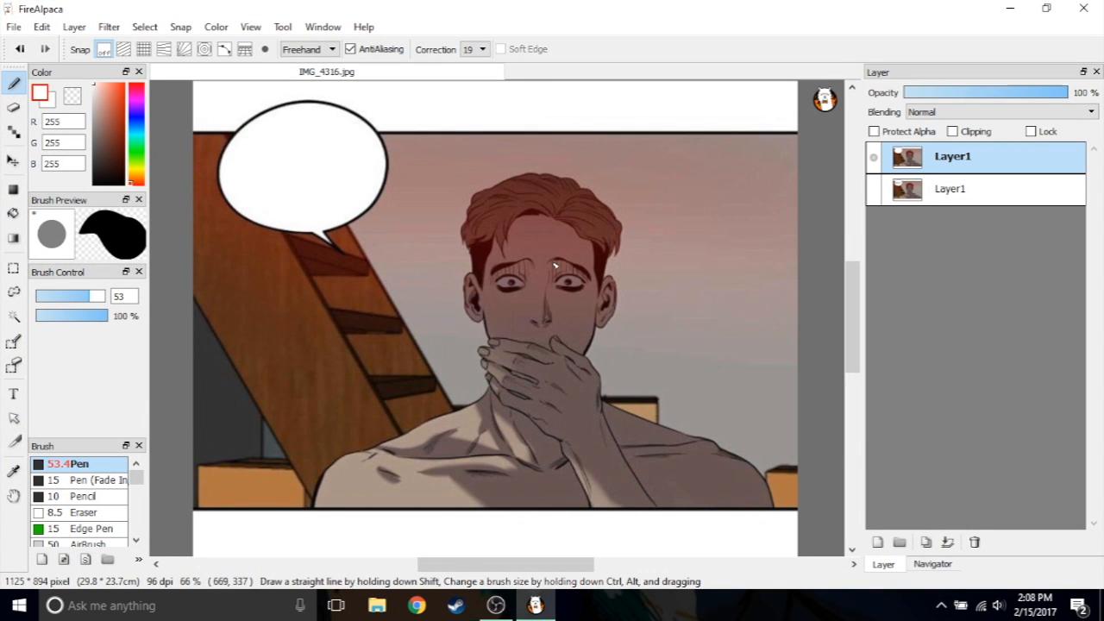
Sample the wall colour beside the head and paint it over that side of the hair and face and the box behind the shoulder.
{"action": "key", "text": "i"}
{"action": "left_click", "coordinate": [629, 261]}
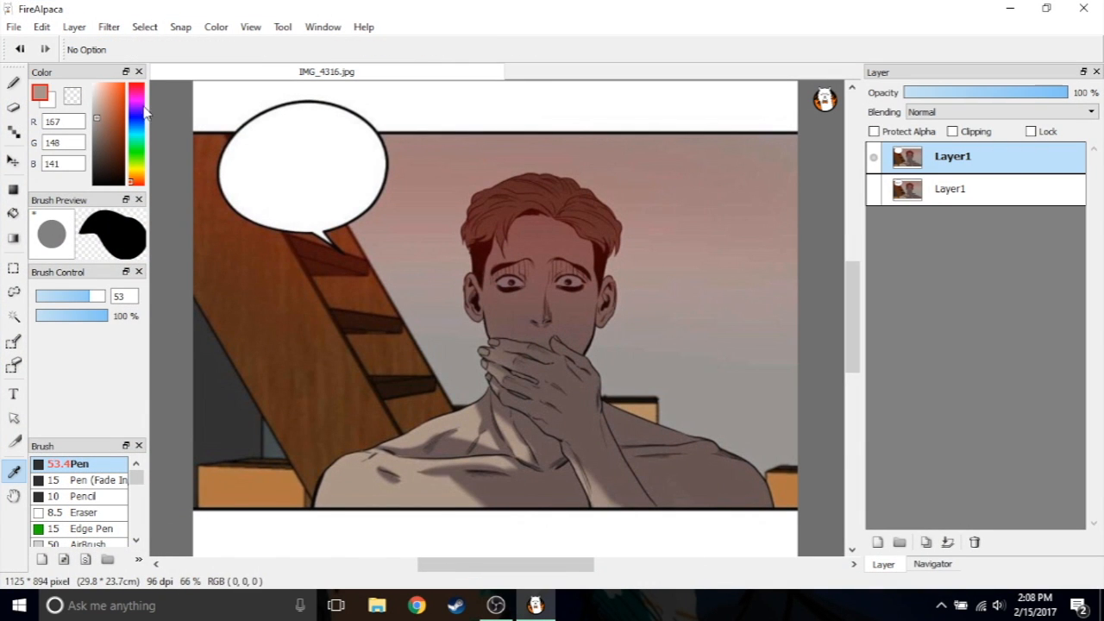
{"action": "left_click", "coordinate": [13, 85]}
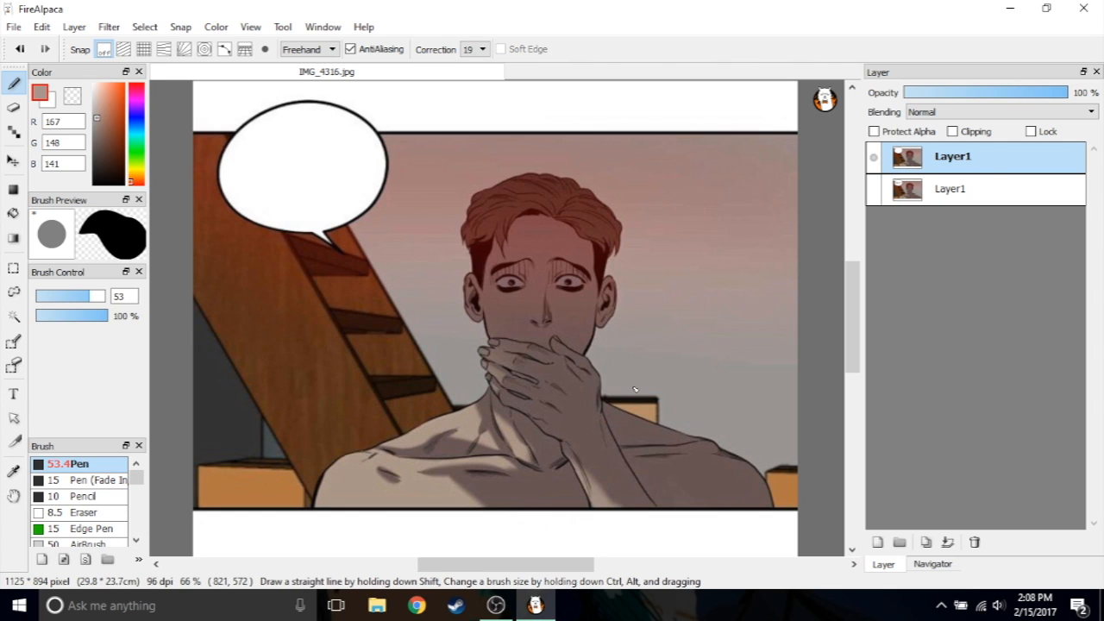
{"action": "left_click_drag", "start_coordinate": [628, 382], "coordinate": [672, 413]}
{"action": "mouse_move", "coordinate": [615, 315]}
{"action": "left_mouse_down"}
{"action": "mouse_move", "coordinate": [580, 179]}
{"action": "mouse_move", "coordinate": [585, 326]}
{"action": "left_mouse_up"}
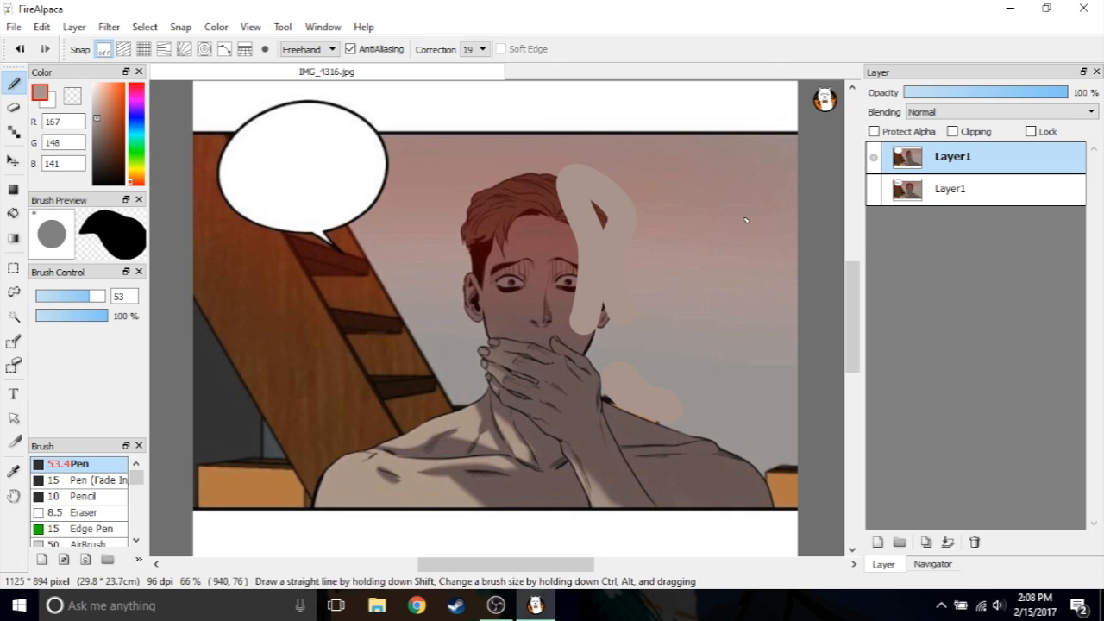
{"action": "left_click_drag", "start_coordinate": [583, 186], "coordinate": [597, 236]}
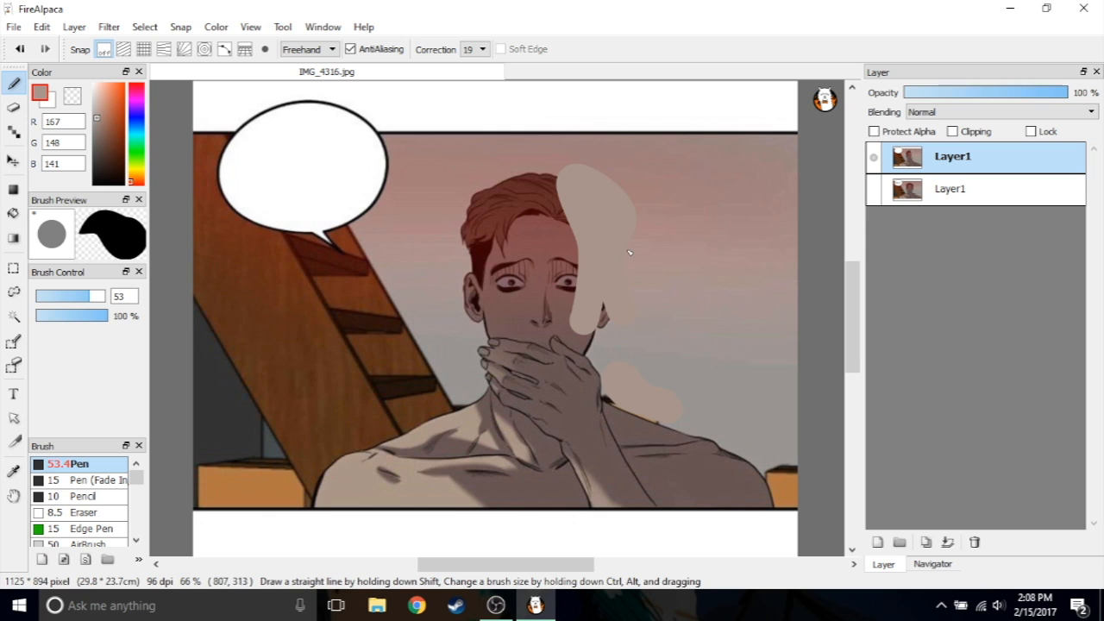
Enlarge the Pen to size 94 and cover the wall behind the man and the upper part of his head with the sampled colour.
{"action": "left_click", "coordinate": [97, 296]}
{"action": "left_click", "coordinate": [689, 219]}
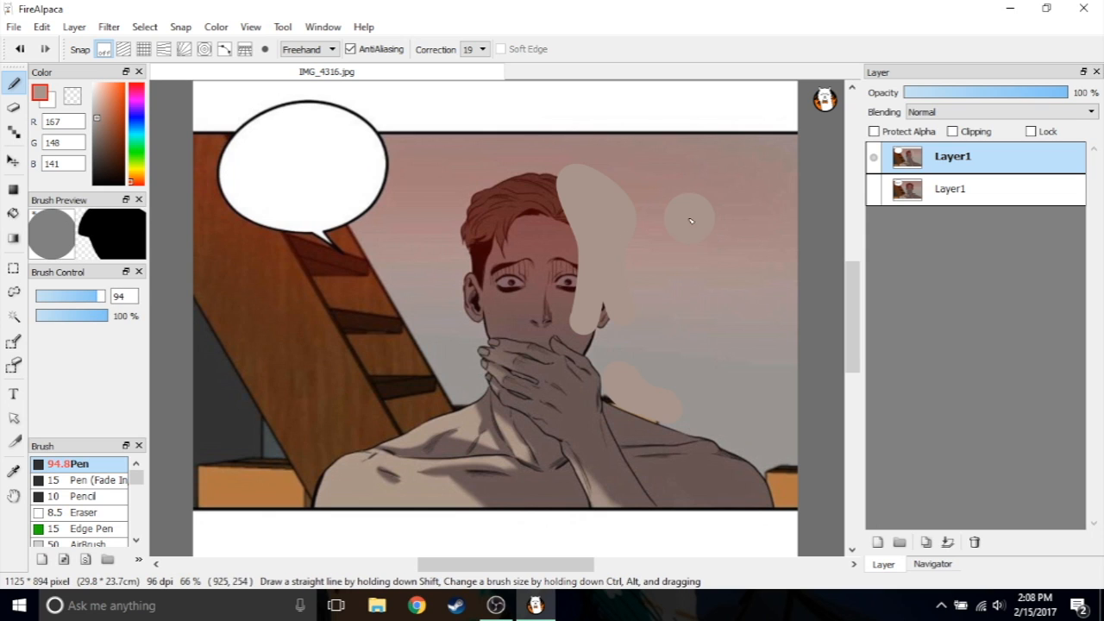
{"action": "mouse_move", "coordinate": [689, 220]}
{"action": "left_mouse_down"}
{"action": "mouse_move", "coordinate": [824, 139]}
{"action": "mouse_move", "coordinate": [679, 178]}
{"action": "mouse_move", "coordinate": [806, 177]}
{"action": "mouse_move", "coordinate": [668, 206]}
{"action": "mouse_move", "coordinate": [834, 194]}
{"action": "mouse_move", "coordinate": [648, 246]}
{"action": "mouse_move", "coordinate": [790, 236]}
{"action": "mouse_move", "coordinate": [580, 259]}
{"action": "mouse_move", "coordinate": [813, 217]}
{"action": "mouse_move", "coordinate": [598, 275]}
{"action": "mouse_move", "coordinate": [748, 334]}
{"action": "left_mouse_up"}
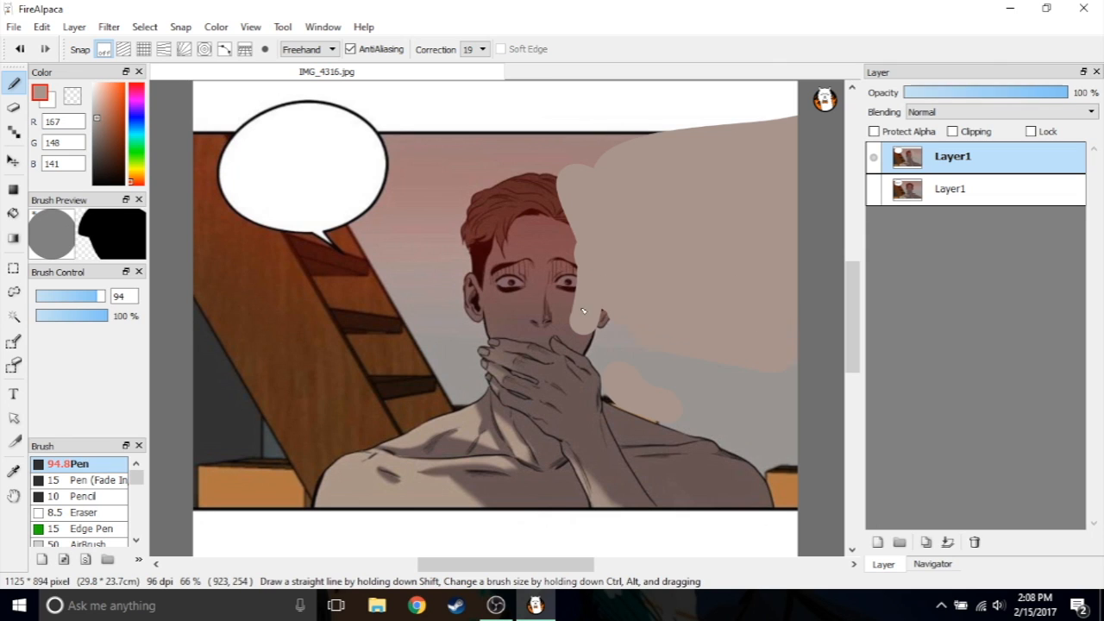
{"action": "mouse_move", "coordinate": [583, 310]}
{"action": "left_mouse_down"}
{"action": "mouse_move", "coordinate": [818, 368]}
{"action": "mouse_move", "coordinate": [667, 341]}
{"action": "mouse_move", "coordinate": [787, 412]}
{"action": "left_mouse_up"}
{"action": "mouse_move", "coordinate": [675, 339]}
{"action": "left_mouse_down"}
{"action": "mouse_move", "coordinate": [564, 229]}
{"action": "mouse_move", "coordinate": [641, 153]}
{"action": "mouse_move", "coordinate": [443, 140]}
{"action": "mouse_move", "coordinate": [526, 207]}
{"action": "mouse_move", "coordinate": [433, 171]}
{"action": "mouse_move", "coordinate": [419, 141]}
{"action": "mouse_move", "coordinate": [438, 206]}
{"action": "mouse_move", "coordinate": [483, 226]}
{"action": "left_mouse_up"}
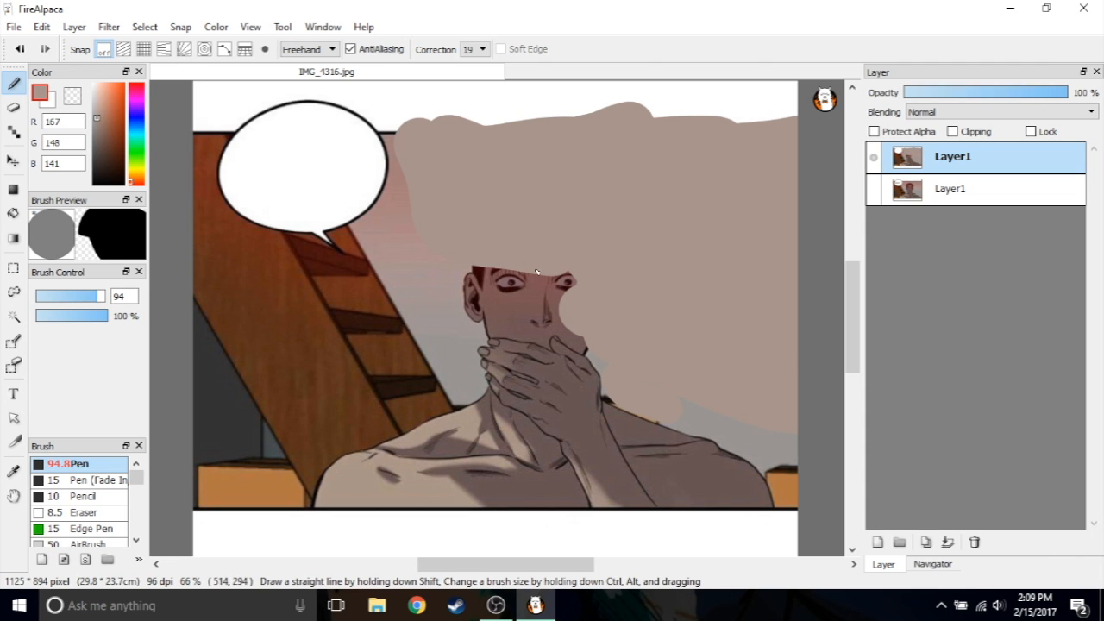
Paint over the remaining face above the hand and the wall between the head, stairs and speech bubble, redoing one stroke.
{"action": "mouse_move", "coordinate": [460, 258]}
{"action": "left_mouse_down"}
{"action": "mouse_move", "coordinate": [521, 288]}
{"action": "mouse_move", "coordinate": [592, 288]}
{"action": "mouse_move", "coordinate": [523, 282]}
{"action": "mouse_move", "coordinate": [528, 304]}
{"action": "mouse_move", "coordinate": [587, 296]}
{"action": "left_mouse_up"}
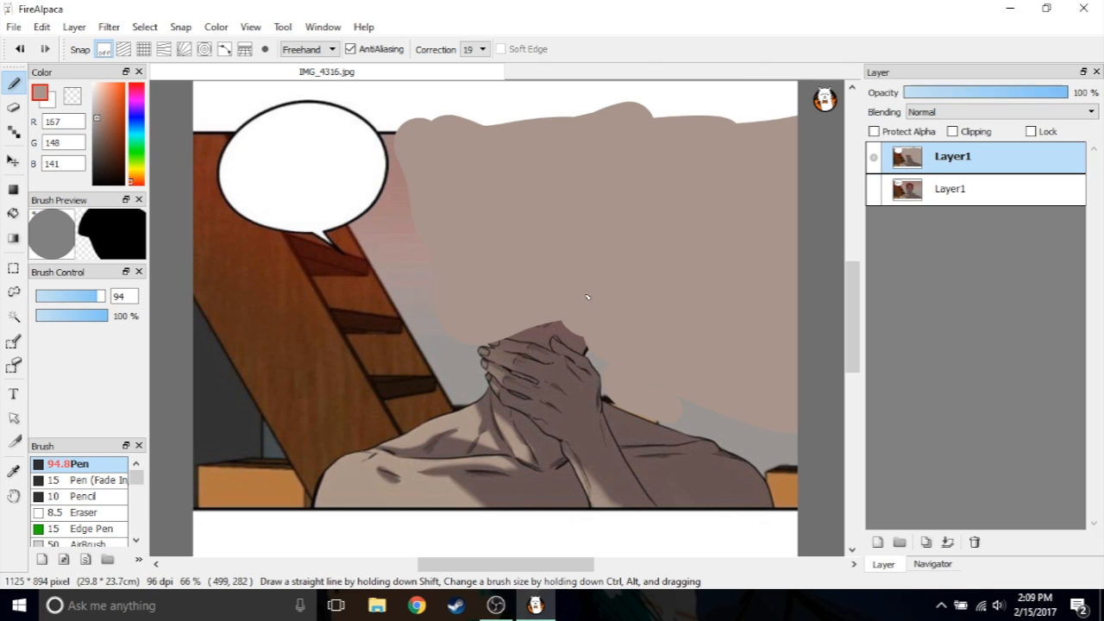
{"action": "key", "text": "ctrl+z"}
{"action": "mouse_move", "coordinate": [471, 251]}
{"action": "left_mouse_down"}
{"action": "mouse_move", "coordinate": [573, 270]}
{"action": "mouse_move", "coordinate": [493, 291]}
{"action": "mouse_move", "coordinate": [556, 277]}
{"action": "mouse_move", "coordinate": [519, 284]}
{"action": "mouse_move", "coordinate": [553, 285]}
{"action": "left_mouse_up"}
{"action": "left_click_drag", "start_coordinate": [402, 207], "coordinate": [428, 307]}
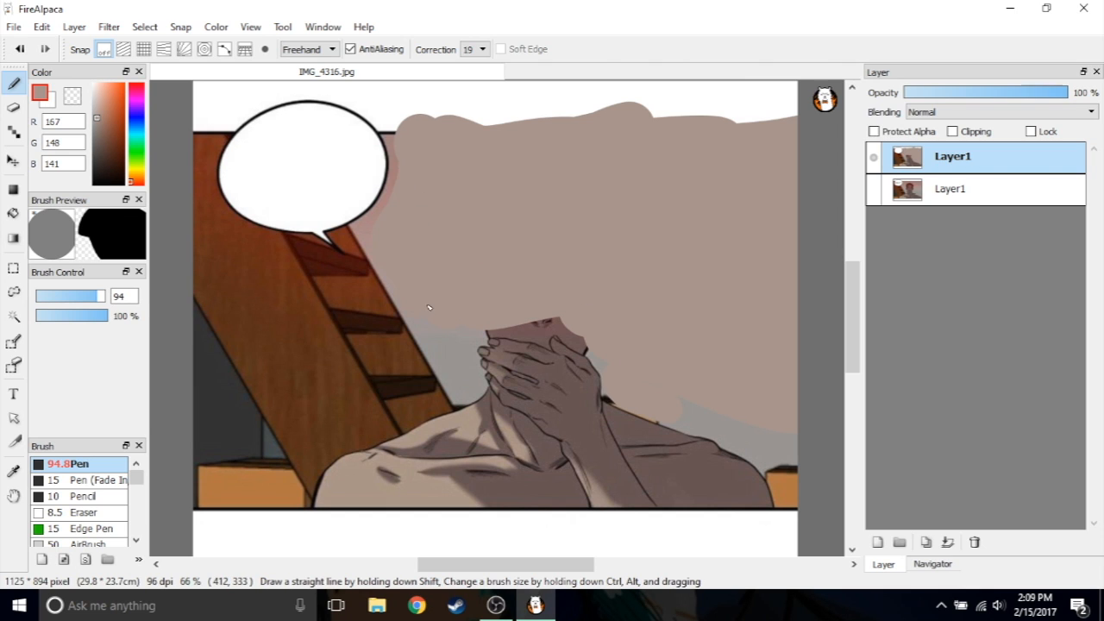
{"action": "mouse_move", "coordinate": [596, 295]}
{"action": "left_mouse_down"}
{"action": "mouse_move", "coordinate": [539, 301]}
{"action": "mouse_move", "coordinate": [605, 318]}
{"action": "mouse_move", "coordinate": [458, 308]}
{"action": "left_mouse_up"}
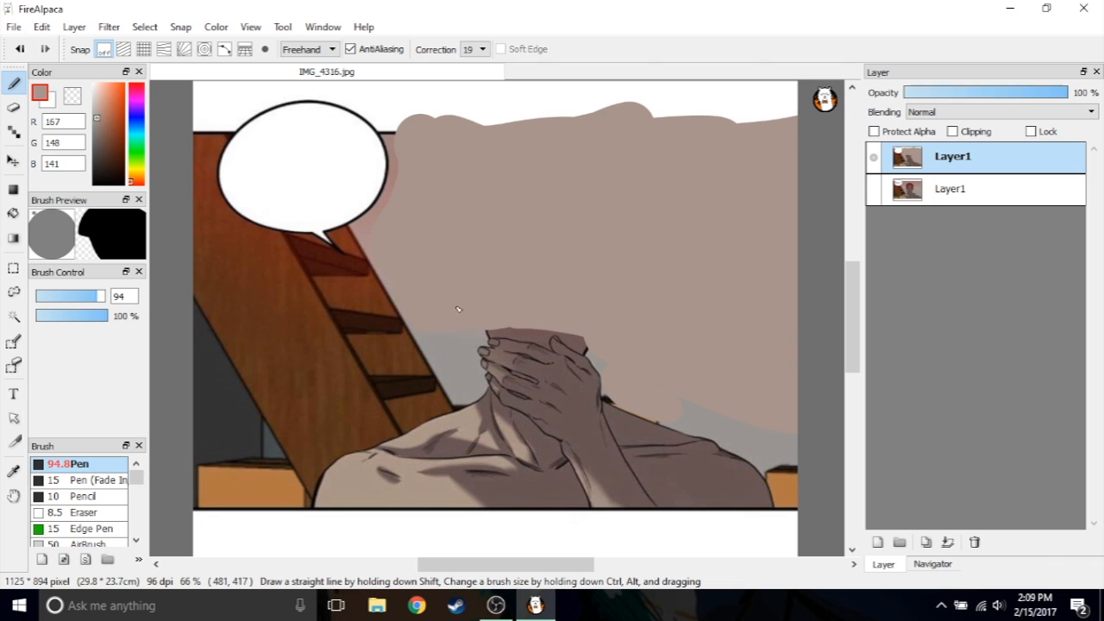
{"action": "left_click_drag", "start_coordinate": [560, 295], "coordinate": [615, 344]}
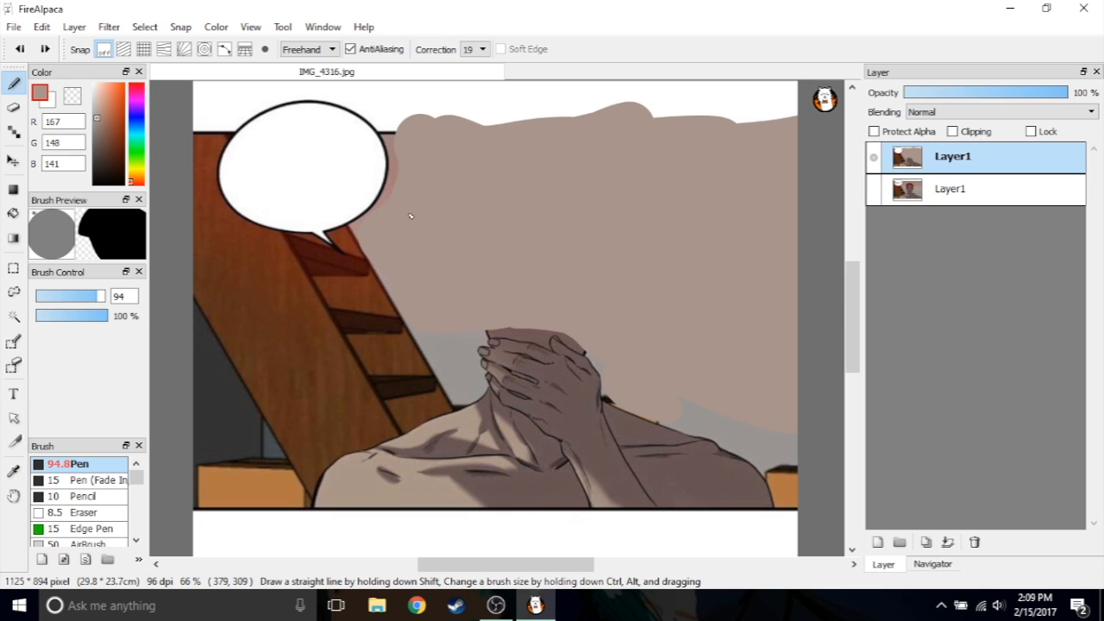
{"action": "left_click_drag", "start_coordinate": [407, 149], "coordinate": [398, 119]}
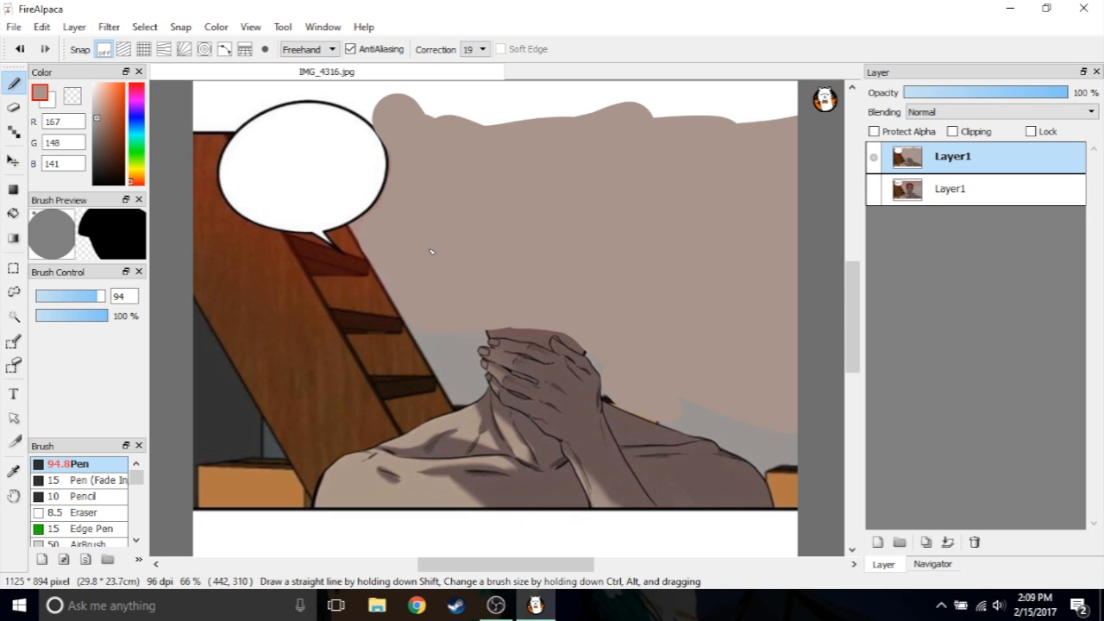
Fill the wall above the shoulder farthest from the stairs and cover the box behind it, undoing misplaced strokes.
{"action": "left_click_drag", "start_coordinate": [805, 457], "coordinate": [821, 499]}
{"action": "mouse_move", "coordinate": [727, 419]}
{"action": "left_mouse_down"}
{"action": "mouse_move", "coordinate": [772, 455]}
{"action": "mouse_move", "coordinate": [813, 531]}
{"action": "left_mouse_up"}
{"action": "key", "text": "ctrl+z"}
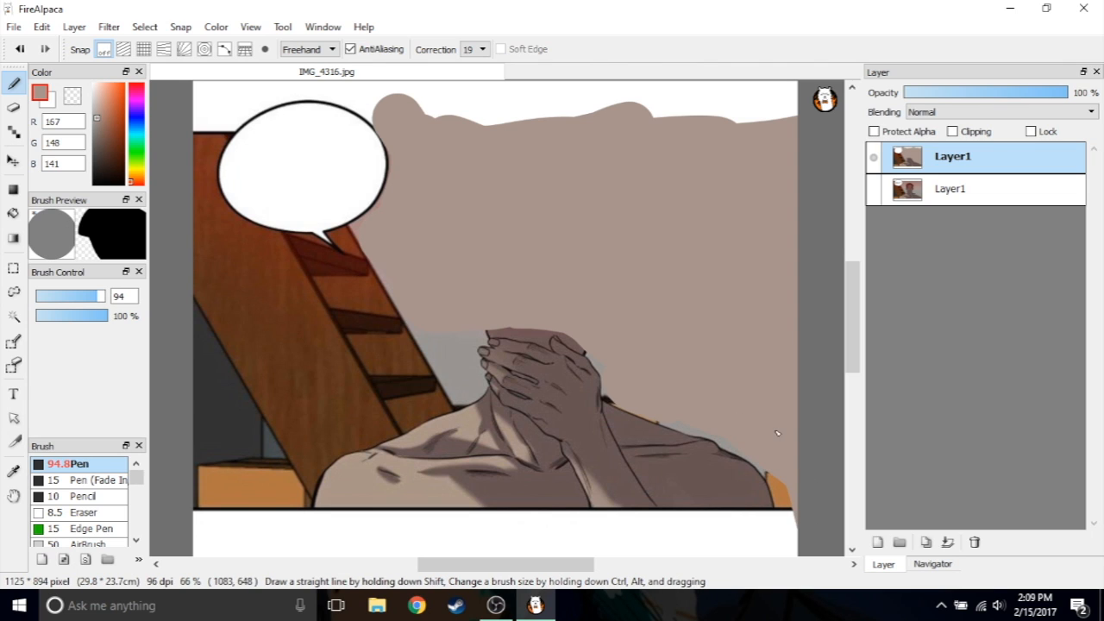
{"action": "left_click_drag", "start_coordinate": [773, 436], "coordinate": [794, 544]}
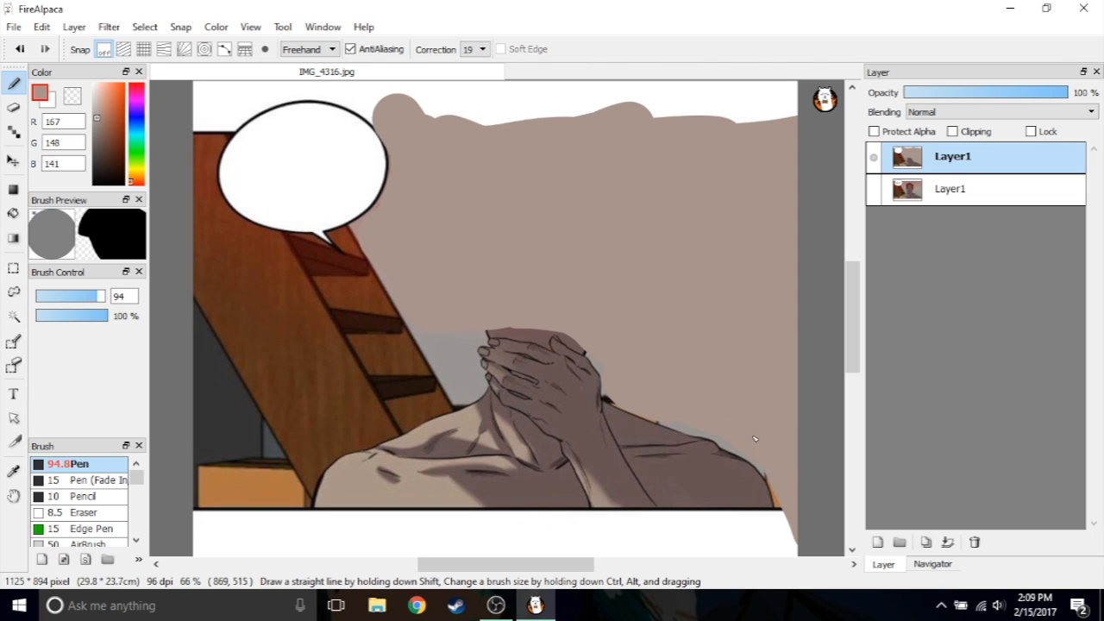
{"action": "left_click_drag", "start_coordinate": [750, 424], "coordinate": [802, 528]}
{"action": "key", "text": "ctrl+z"}
{"action": "left_click_drag", "start_coordinate": [770, 443], "coordinate": [804, 489]}
{"action": "scroll", "coordinate": [613, 323], "scroll_direction": "up", "scroll_amount": 2}
{"action": "scroll", "coordinate": [522, 326], "scroll_direction": "down", "scroll_amount": 2}
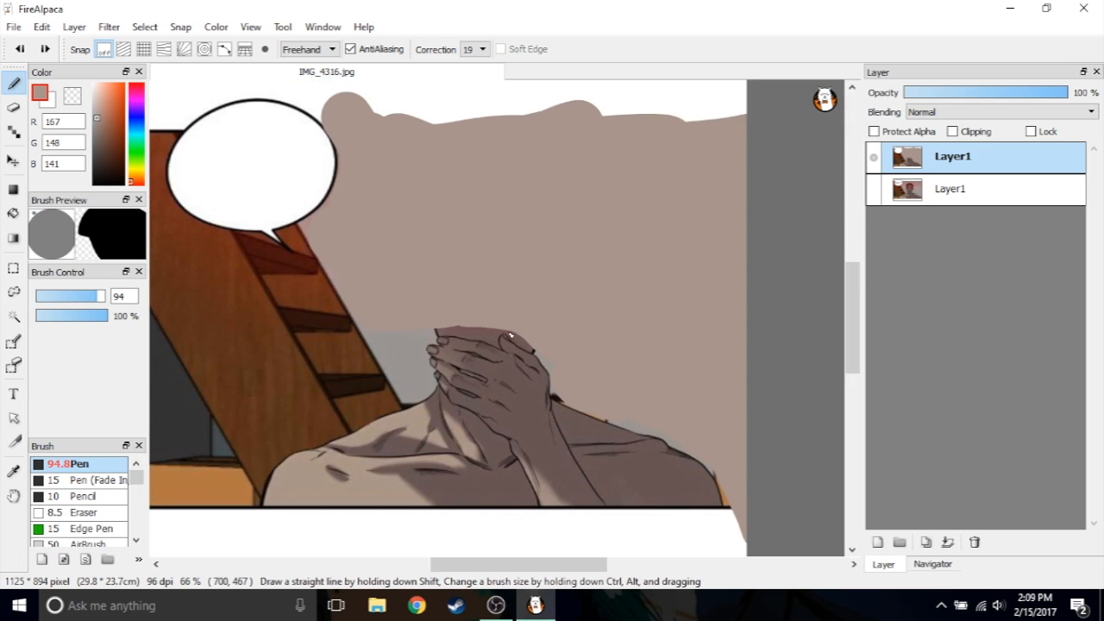
{"action": "scroll", "coordinate": [453, 341], "scroll_direction": "up", "scroll_amount": 2}
{"action": "scroll", "coordinate": [452, 342], "scroll_direction": "down", "scroll_amount": 2}
{"action": "scroll", "coordinate": [410, 241], "scroll_direction": "up", "scroll_amount": 1}
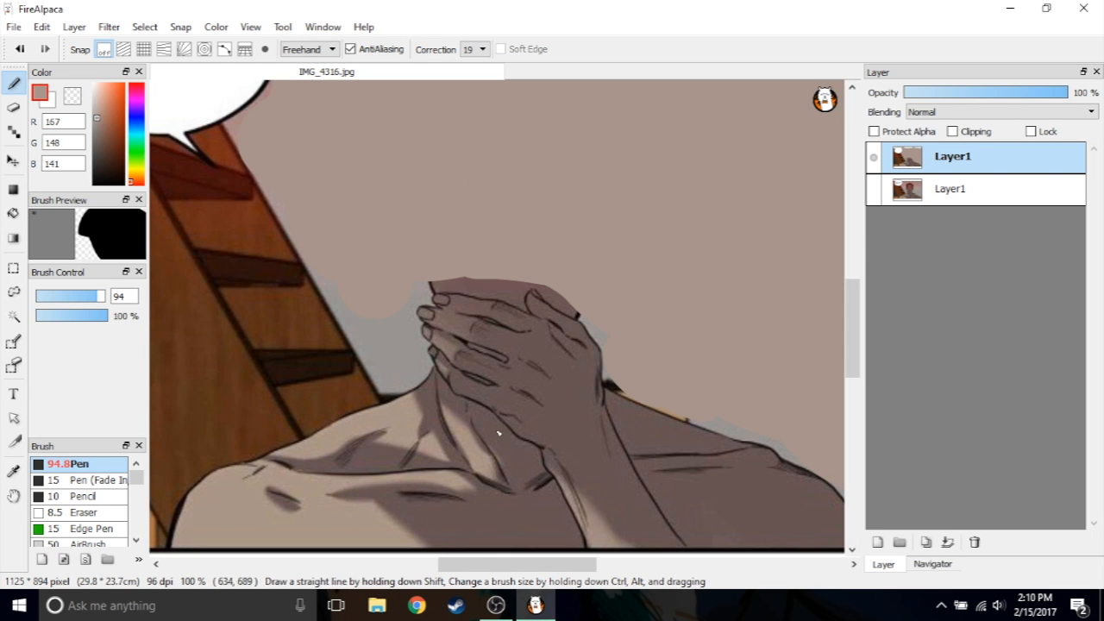
{"action": "scroll", "coordinate": [481, 464], "scroll_direction": "down", "scroll_amount": 2}
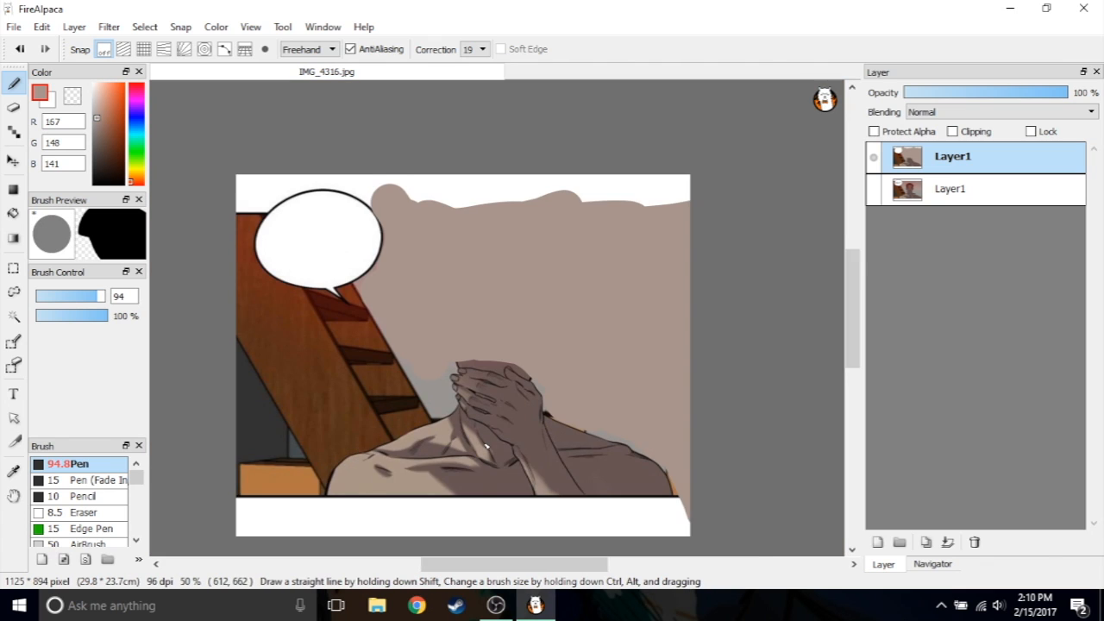
{"action": "scroll", "coordinate": [498, 463], "scroll_direction": "up", "scroll_amount": 1}
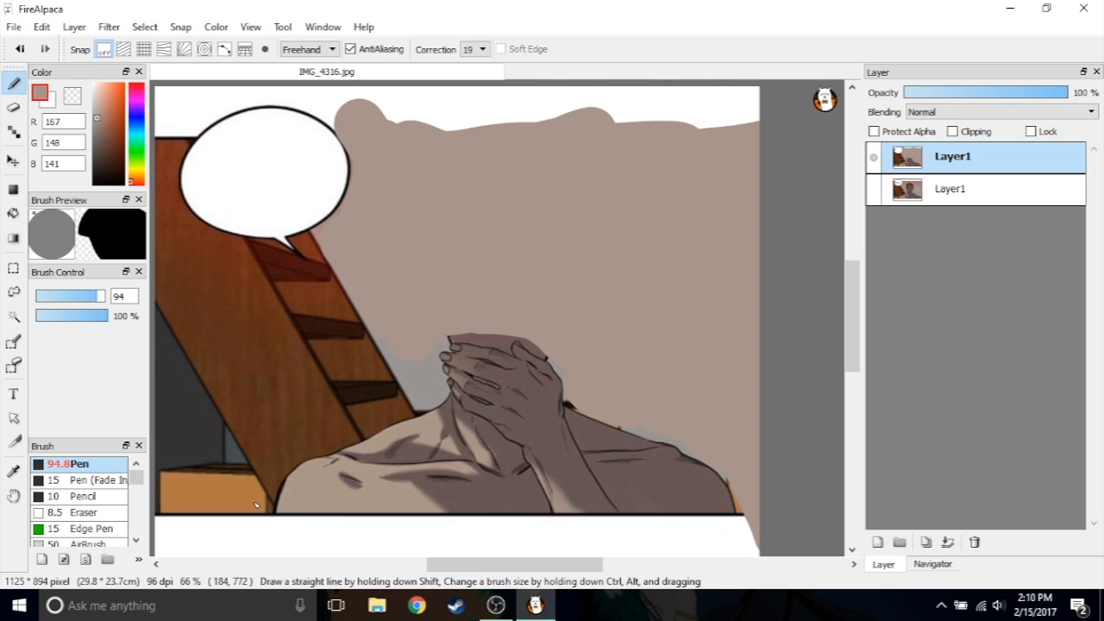
Sample the hand's shadowed skin colour, set the Pen size to 29 and paint over the lines of the hand and fingers.
{"action": "scroll", "coordinate": [493, 409], "scroll_direction": "up", "scroll_amount": 2}
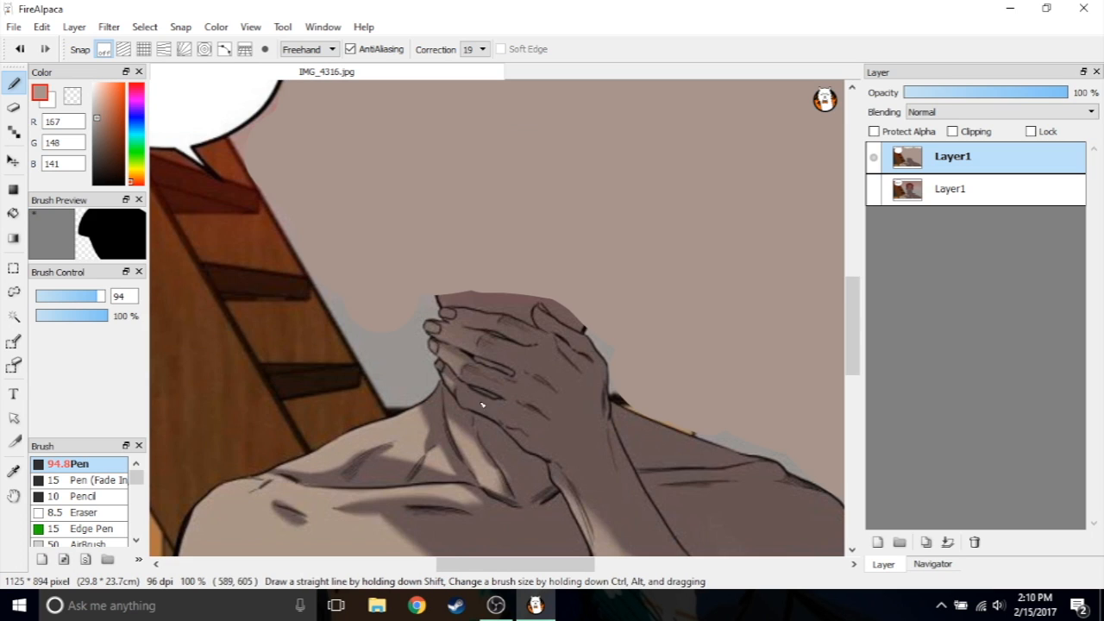
{"action": "left_click", "coordinate": [14, 471]}
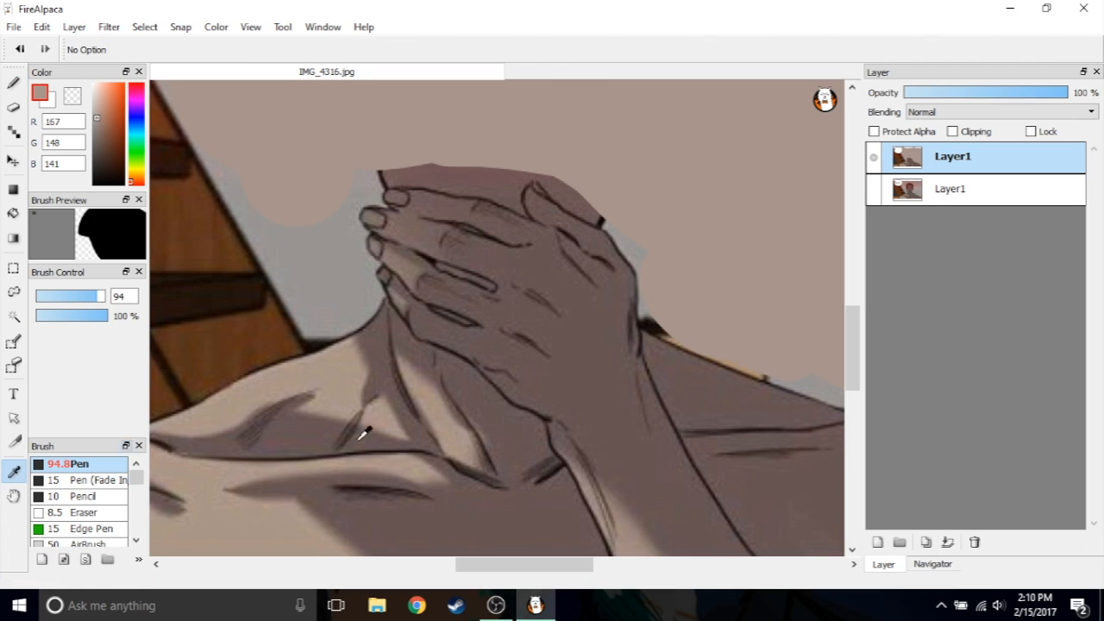
{"action": "left_click", "coordinate": [473, 375]}
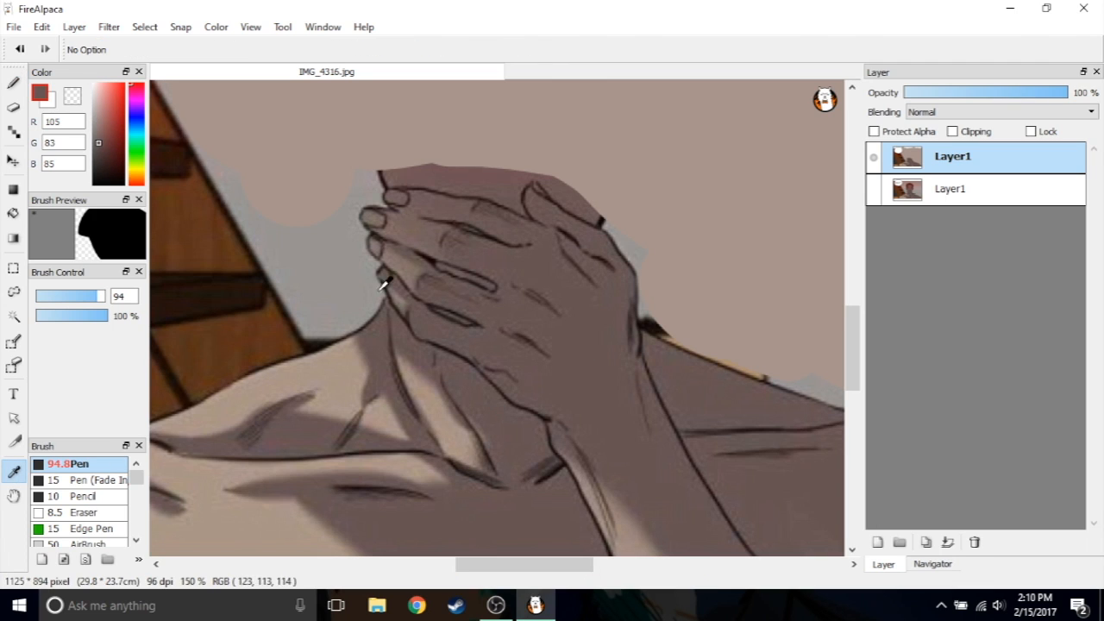
{"action": "left_click", "coordinate": [475, 376]}
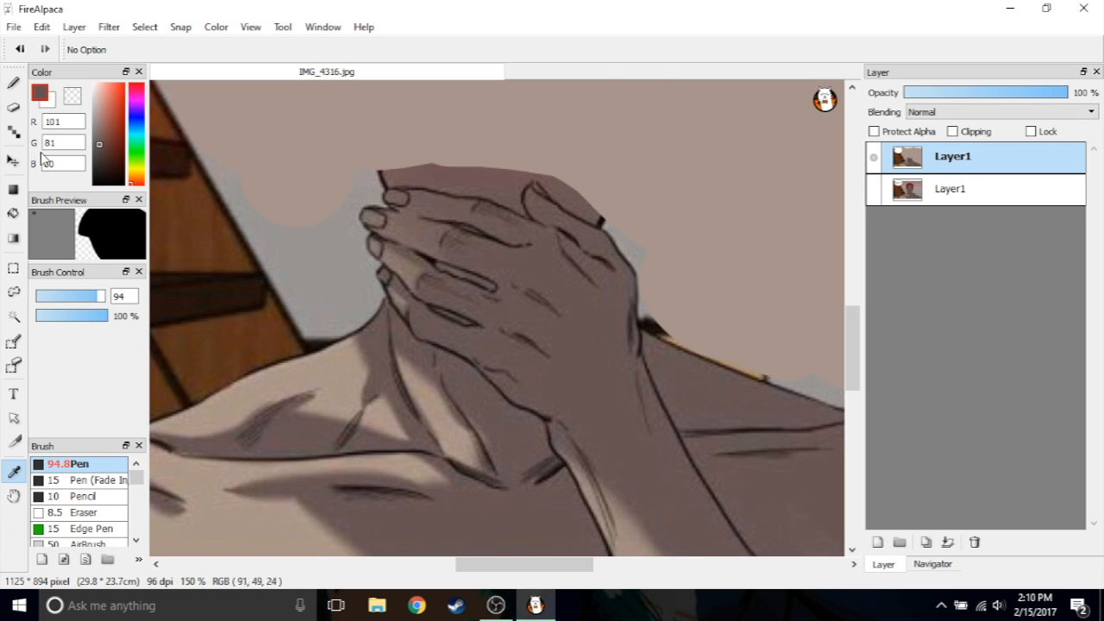
{"action": "left_click", "coordinate": [13, 83]}
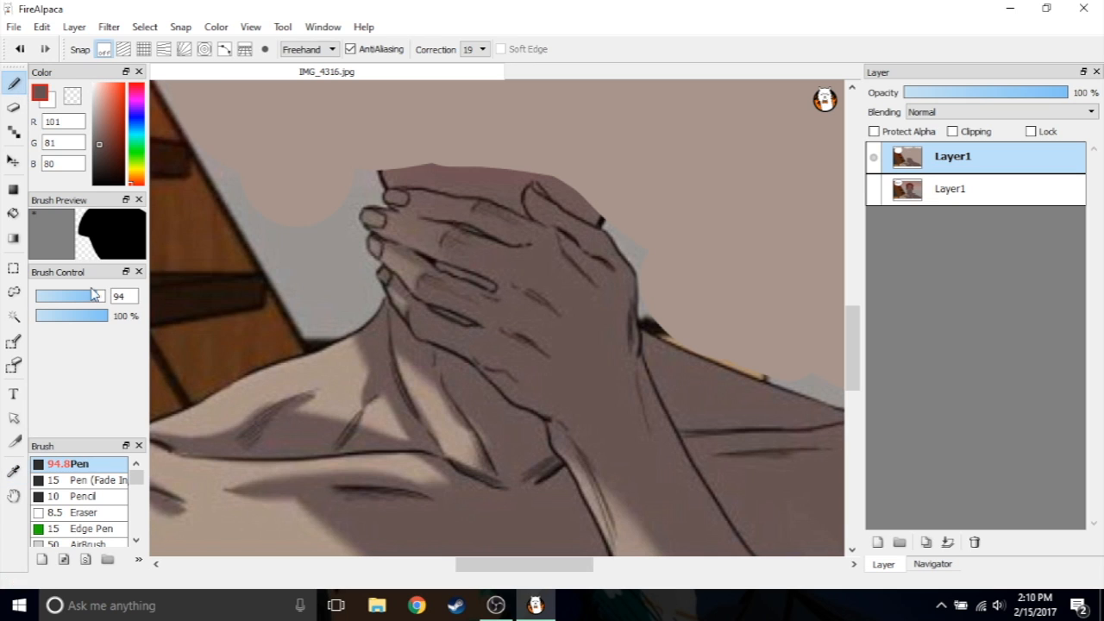
{"action": "left_click_drag", "start_coordinate": [96, 296], "coordinate": [74, 298]}
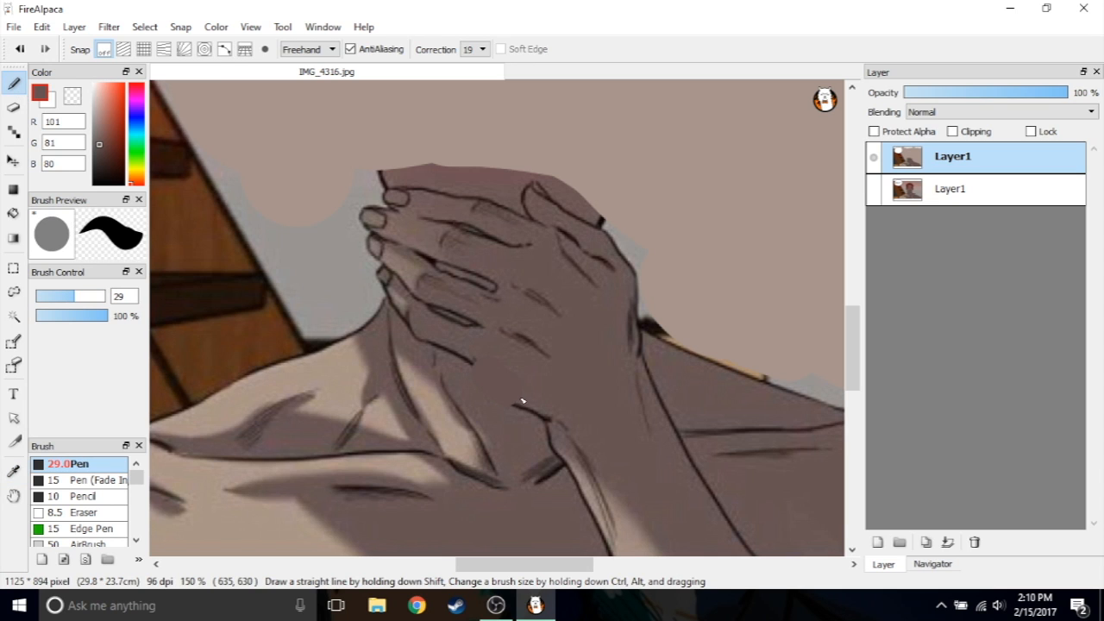
{"action": "mouse_move", "coordinate": [477, 362]}
{"action": "left_mouse_down"}
{"action": "mouse_move", "coordinate": [413, 320]}
{"action": "mouse_move", "coordinate": [483, 324]}
{"action": "mouse_move", "coordinate": [439, 277]}
{"action": "mouse_move", "coordinate": [514, 301]}
{"action": "mouse_move", "coordinate": [499, 317]}
{"action": "mouse_move", "coordinate": [555, 361]}
{"action": "mouse_move", "coordinate": [545, 295]}
{"action": "mouse_move", "coordinate": [519, 282]}
{"action": "left_mouse_up"}
{"action": "mouse_move", "coordinate": [532, 240]}
{"action": "left_mouse_down"}
{"action": "mouse_move", "coordinate": [452, 196]}
{"action": "mouse_move", "coordinate": [427, 230]}
{"action": "mouse_move", "coordinate": [407, 208]}
{"action": "mouse_move", "coordinate": [416, 271]}
{"action": "mouse_move", "coordinate": [540, 230]}
{"action": "mouse_move", "coordinate": [523, 200]}
{"action": "left_mouse_up"}
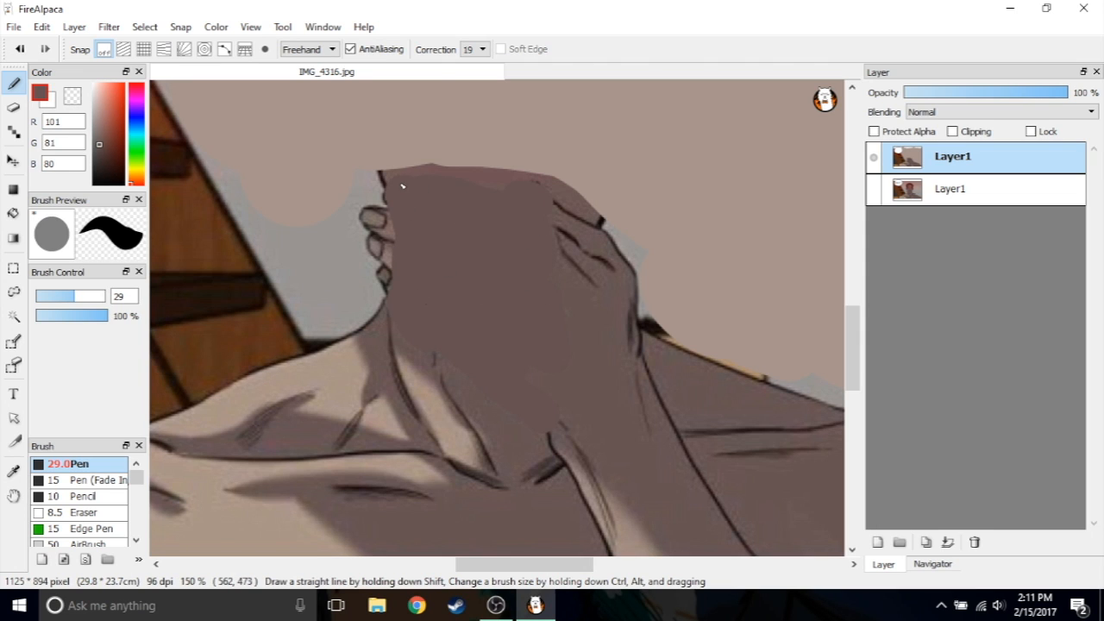
{"action": "mouse_move", "coordinate": [399, 182]}
{"action": "left_mouse_down"}
{"action": "mouse_move", "coordinate": [503, 170]}
{"action": "mouse_move", "coordinate": [571, 185]}
{"action": "mouse_move", "coordinate": [591, 212]}
{"action": "mouse_move", "coordinate": [553, 213]}
{"action": "left_mouse_up"}
Paint the same skin colour over the wrist and forearm down past the panel's lower border.
{"action": "scroll", "coordinate": [569, 374], "scroll_direction": "down", "scroll_amount": 4}
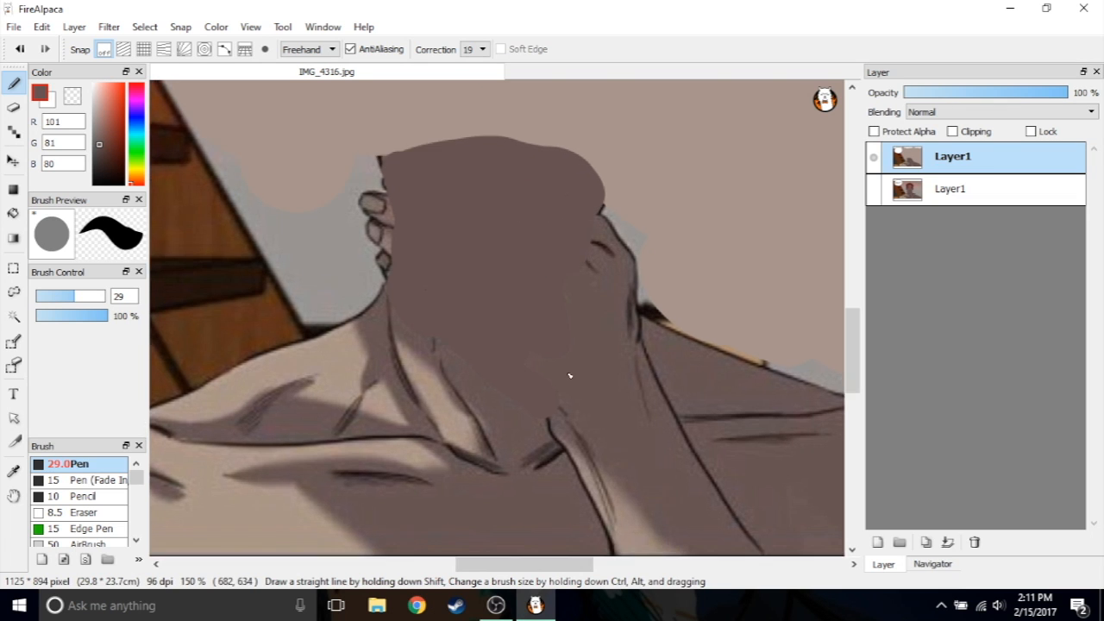
{"action": "scroll", "coordinate": [599, 439], "scroll_direction": "up", "scroll_amount": 2}
{"action": "scroll", "coordinate": [599, 439], "scroll_direction": "up", "scroll_amount": 2}
{"action": "mouse_move", "coordinate": [496, 312]}
{"action": "left_mouse_down"}
{"action": "mouse_move", "coordinate": [543, 416]}
{"action": "mouse_move", "coordinate": [553, 391]}
{"action": "mouse_move", "coordinate": [485, 284]}
{"action": "mouse_move", "coordinate": [481, 233]}
{"action": "mouse_move", "coordinate": [604, 462]}
{"action": "mouse_move", "coordinate": [582, 192]}
{"action": "mouse_move", "coordinate": [655, 431]}
{"action": "mouse_move", "coordinate": [695, 466]}
{"action": "mouse_move", "coordinate": [582, 322]}
{"action": "left_mouse_up"}
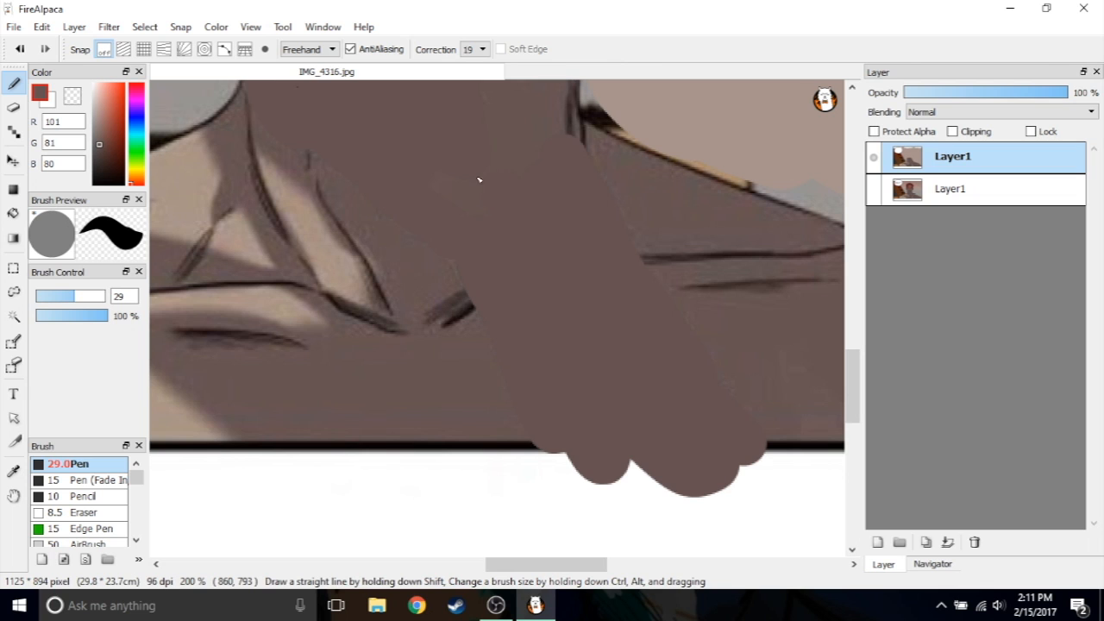
{"action": "scroll", "coordinate": [391, 261], "scroll_direction": "down", "scroll_amount": 1}
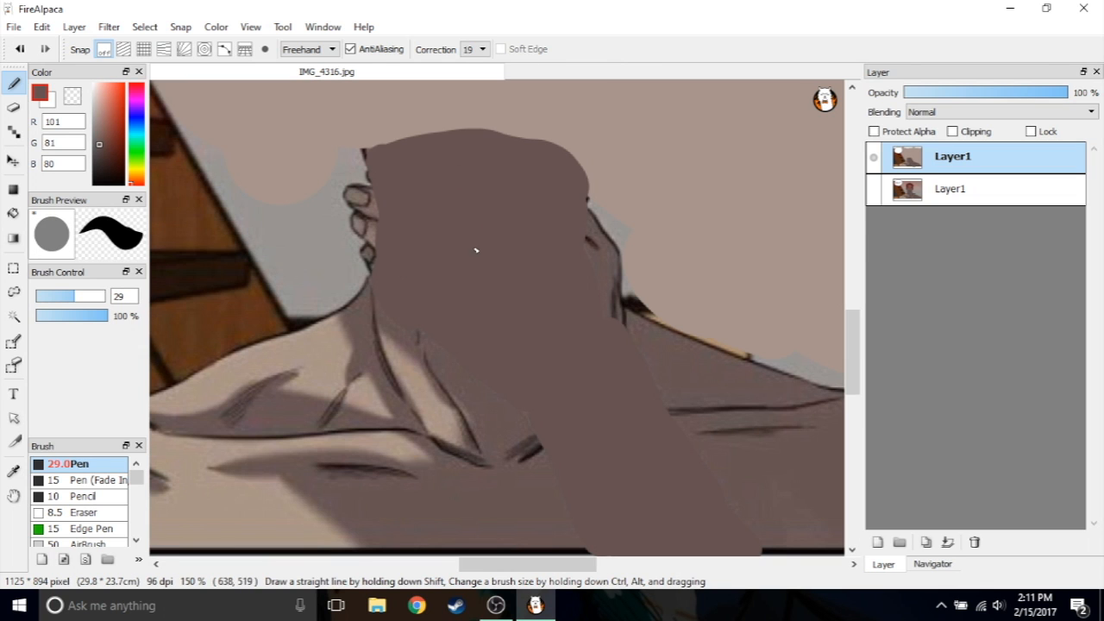
Sample the wall colour and paint over the fingertips sticking out beside the neck on the stairs side.
{"action": "scroll", "coordinate": [436, 291], "scroll_direction": "down", "scroll_amount": 1}
{"action": "scroll", "coordinate": [412, 296], "scroll_direction": "up", "scroll_amount": 1}
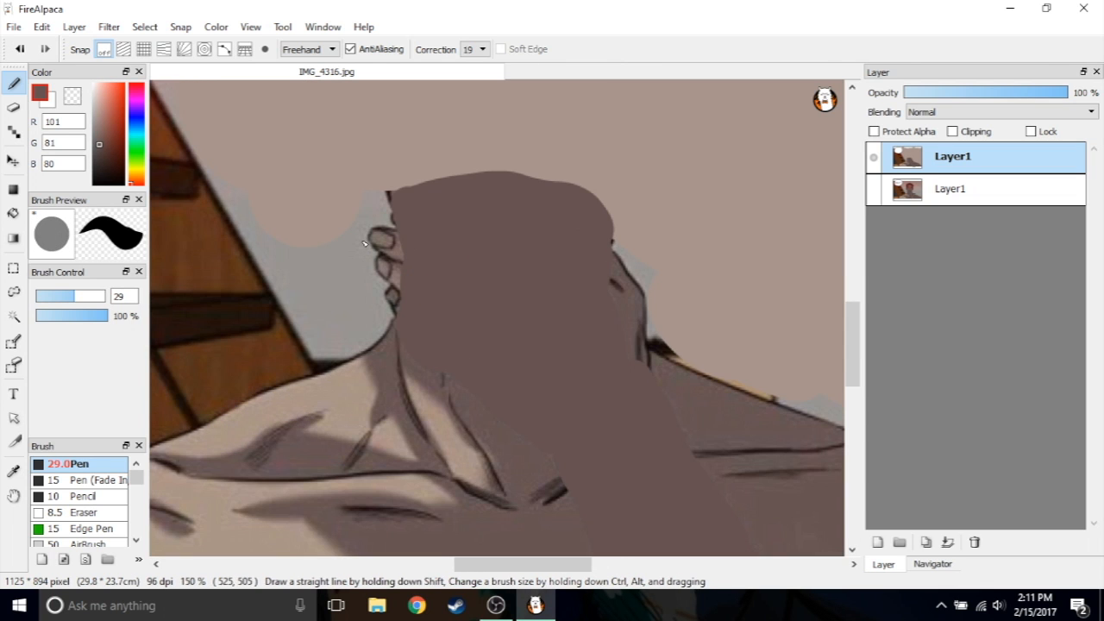
{"action": "scroll", "coordinate": [412, 297], "scroll_direction": "up", "scroll_amount": 1}
{"action": "left_click", "coordinate": [13, 470]}
{"action": "left_click", "coordinate": [274, 180]}
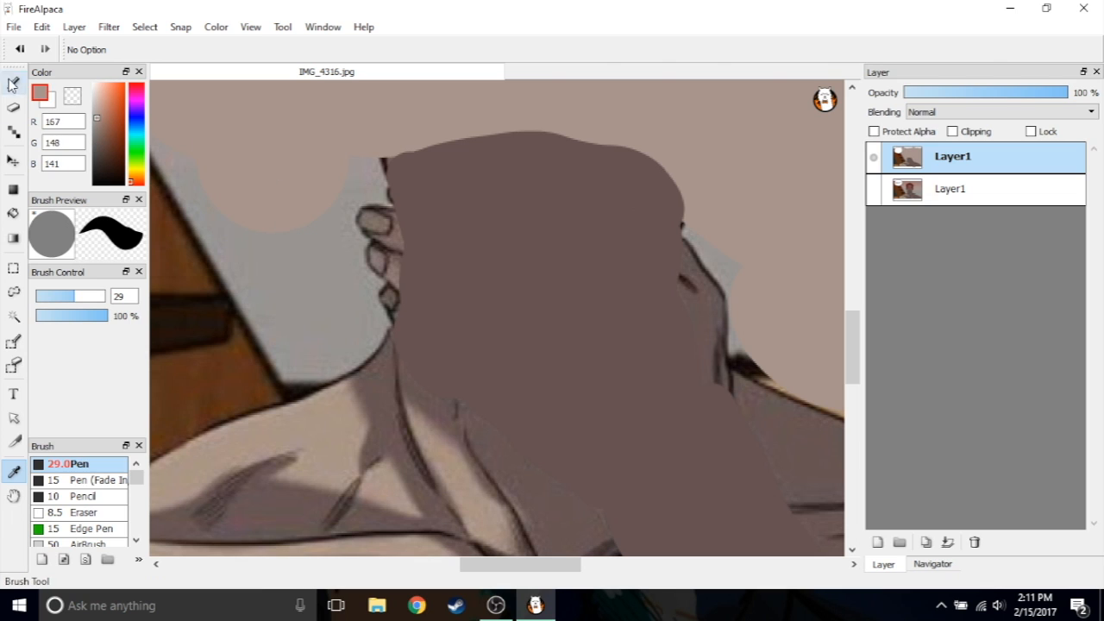
{"action": "left_click", "coordinate": [14, 82]}
{"action": "mouse_move", "coordinate": [358, 225]}
{"action": "left_mouse_down"}
{"action": "mouse_move", "coordinate": [371, 238]}
{"action": "mouse_move", "coordinate": [357, 287]}
{"action": "left_mouse_up"}
{"action": "left_click_drag", "start_coordinate": [369, 214], "coordinate": [370, 279]}
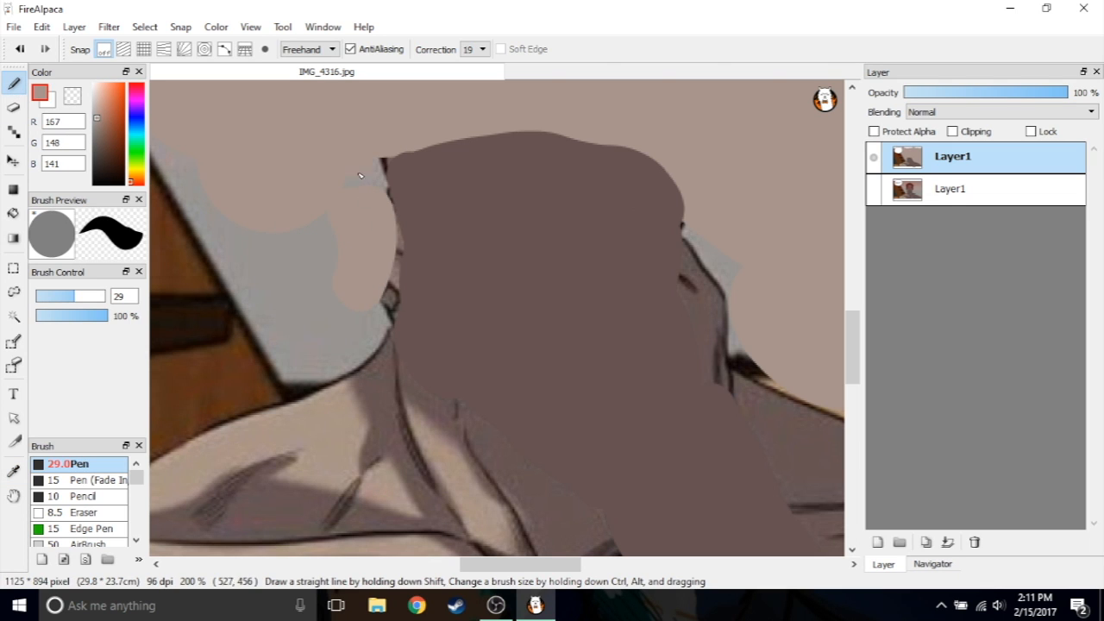
{"action": "left_click_drag", "start_coordinate": [363, 188], "coordinate": [359, 161]}
{"action": "mouse_move", "coordinate": [366, 283]}
{"action": "left_mouse_down"}
{"action": "mouse_move", "coordinate": [377, 240]}
{"action": "mouse_move", "coordinate": [369, 326]}
{"action": "left_mouse_up"}
Sample the dark skin colour again and cover the leftover lines along the neck's edge on the stairs side.
{"action": "left_click", "coordinate": [14, 471]}
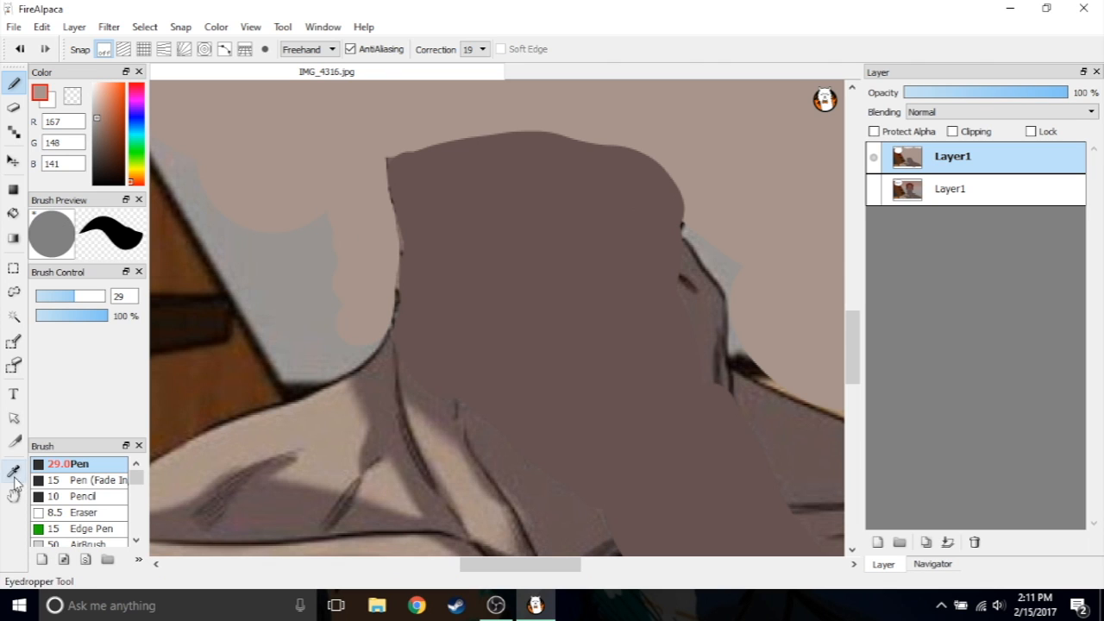
{"action": "left_click", "coordinate": [451, 281]}
{"action": "left_click", "coordinate": [13, 84]}
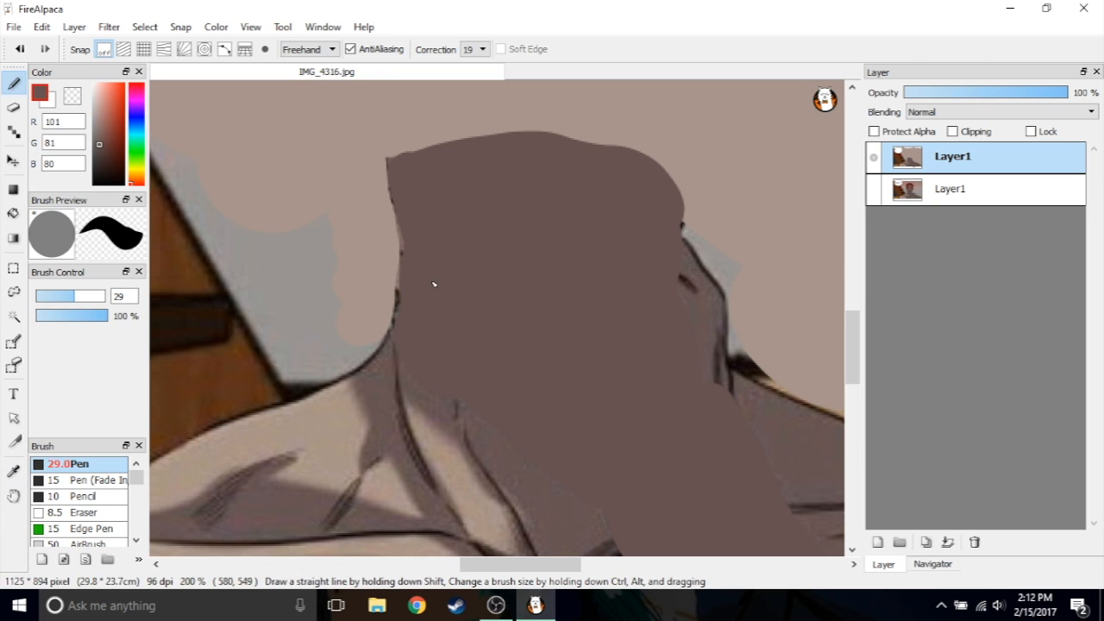
{"action": "mouse_move", "coordinate": [426, 284]}
{"action": "left_mouse_down"}
{"action": "mouse_move", "coordinate": [414, 328]}
{"action": "mouse_move", "coordinate": [416, 198]}
{"action": "left_mouse_up"}
Sample the wall colour and paint away the outer edge of the hand on the side away from the stairs.
{"action": "scroll", "coordinate": [417, 197], "scroll_direction": "down", "scroll_amount": 1}
{"action": "left_click", "coordinate": [14, 471]}
{"action": "left_click", "coordinate": [600, 248]}
{"action": "left_click", "coordinate": [13, 84]}
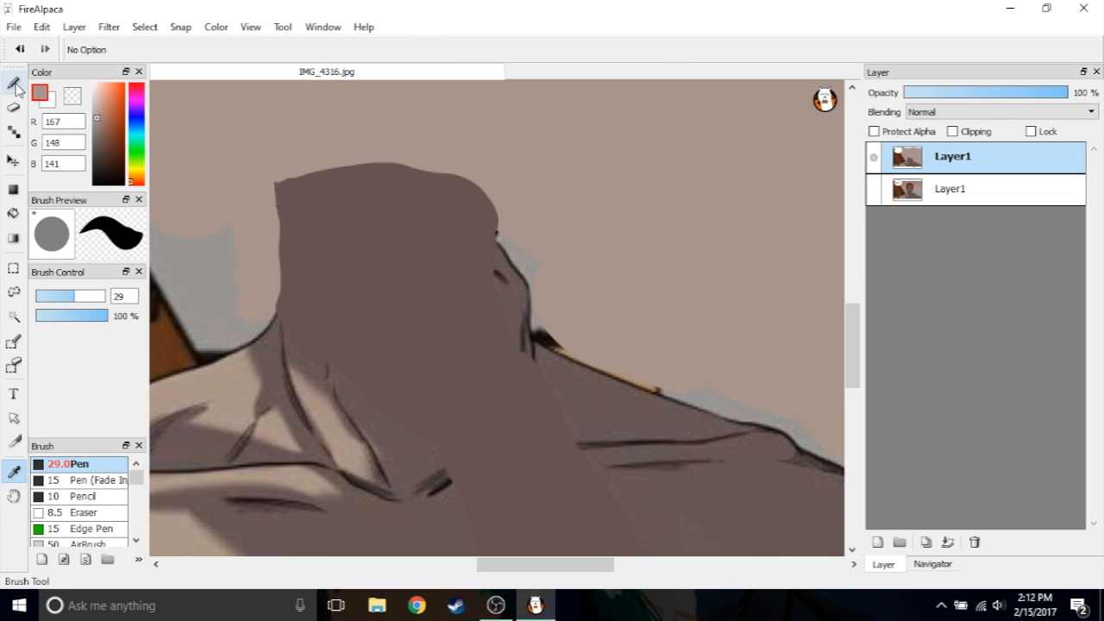
{"action": "scroll", "coordinate": [620, 385], "scroll_direction": "up", "scroll_amount": 1}
{"action": "scroll", "coordinate": [620, 384], "scroll_direction": "down", "scroll_amount": 1}
{"action": "scroll", "coordinate": [560, 337], "scroll_direction": "up", "scroll_amount": 1}
{"action": "mouse_move", "coordinate": [510, 285]}
{"action": "left_mouse_down"}
{"action": "mouse_move", "coordinate": [513, 331]}
{"action": "mouse_move", "coordinate": [551, 348]}
{"action": "left_mouse_up"}
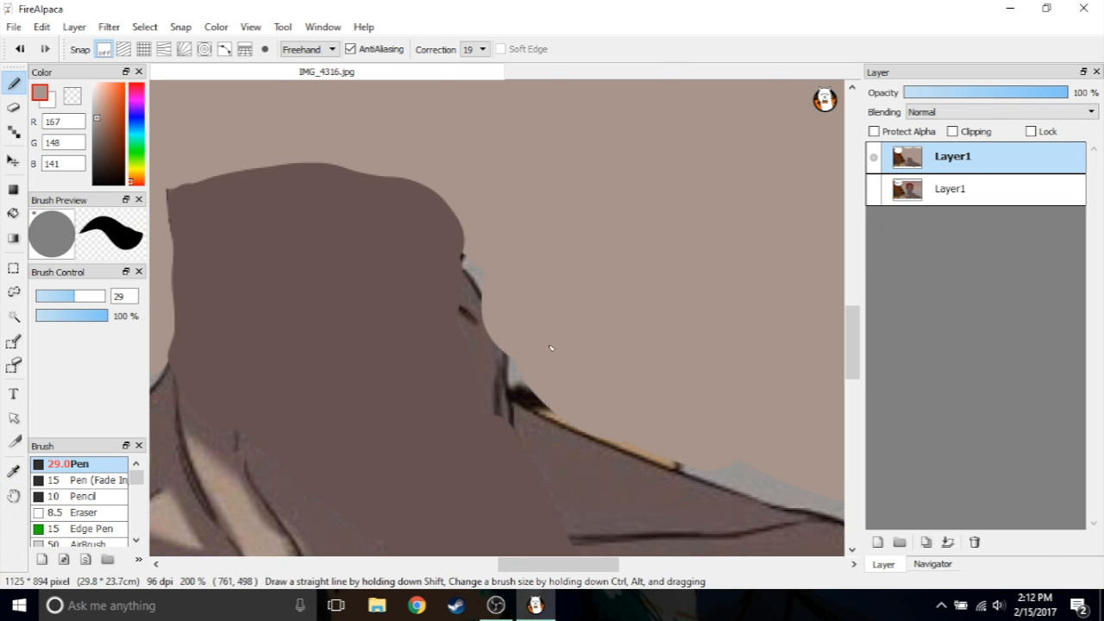
{"action": "mouse_move", "coordinate": [487, 247]}
{"action": "left_mouse_down"}
{"action": "mouse_move", "coordinate": [500, 352]}
{"action": "mouse_move", "coordinate": [506, 333]}
{"action": "mouse_move", "coordinate": [562, 375]}
{"action": "left_mouse_up"}
Paint the wall colour along the outline of the far shoulder to cover the remaining strip of the box.
{"action": "scroll", "coordinate": [561, 374], "scroll_direction": "down", "scroll_amount": 2}
{"action": "scroll", "coordinate": [751, 470], "scroll_direction": "up", "scroll_amount": 2}
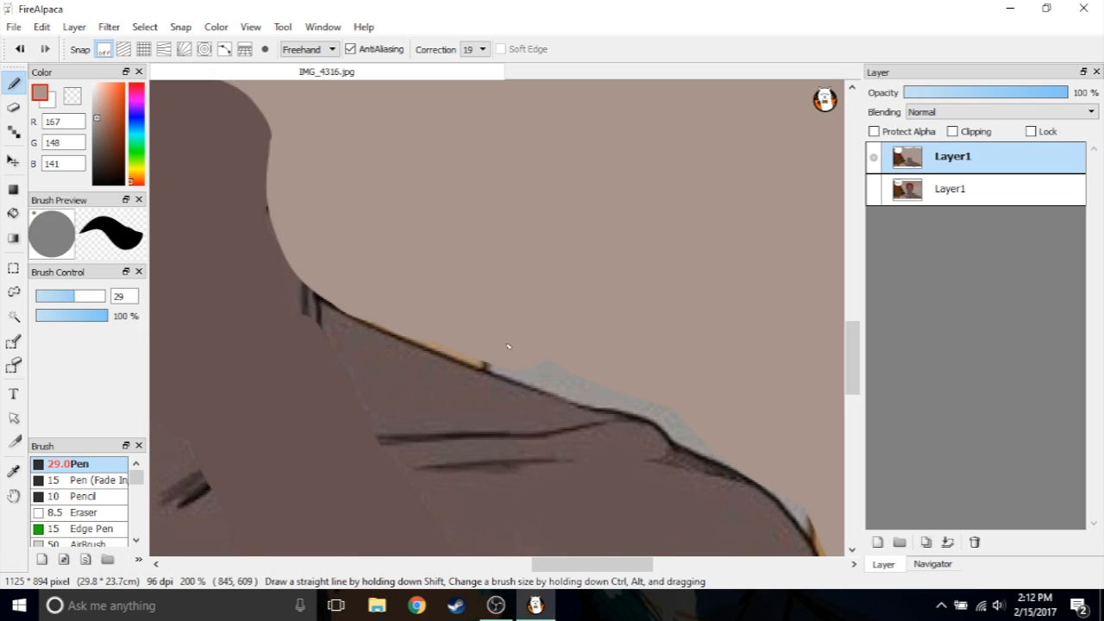
{"action": "left_click_drag", "start_coordinate": [491, 346], "coordinate": [554, 362]}
{"action": "scroll", "coordinate": [553, 362], "scroll_direction": "down", "scroll_amount": 2}
{"action": "scroll", "coordinate": [698, 492], "scroll_direction": "up", "scroll_amount": 1}
{"action": "scroll", "coordinate": [672, 454], "scroll_direction": "up", "scroll_amount": 1}
{"action": "scroll", "coordinate": [562, 353], "scroll_direction": "down", "scroll_amount": 3}
{"action": "scroll", "coordinate": [562, 353], "scroll_direction": "up", "scroll_amount": 1}
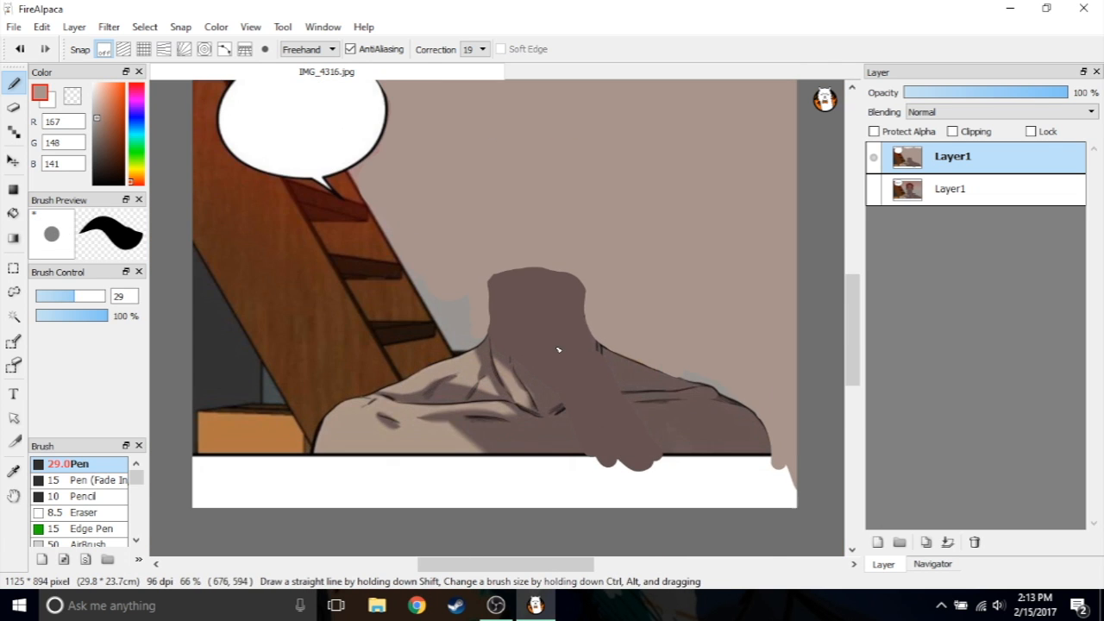
{"action": "scroll", "coordinate": [561, 352], "scroll_direction": "down", "scroll_amount": 2}
{"action": "scroll", "coordinate": [561, 351], "scroll_direction": "up", "scroll_amount": 2}
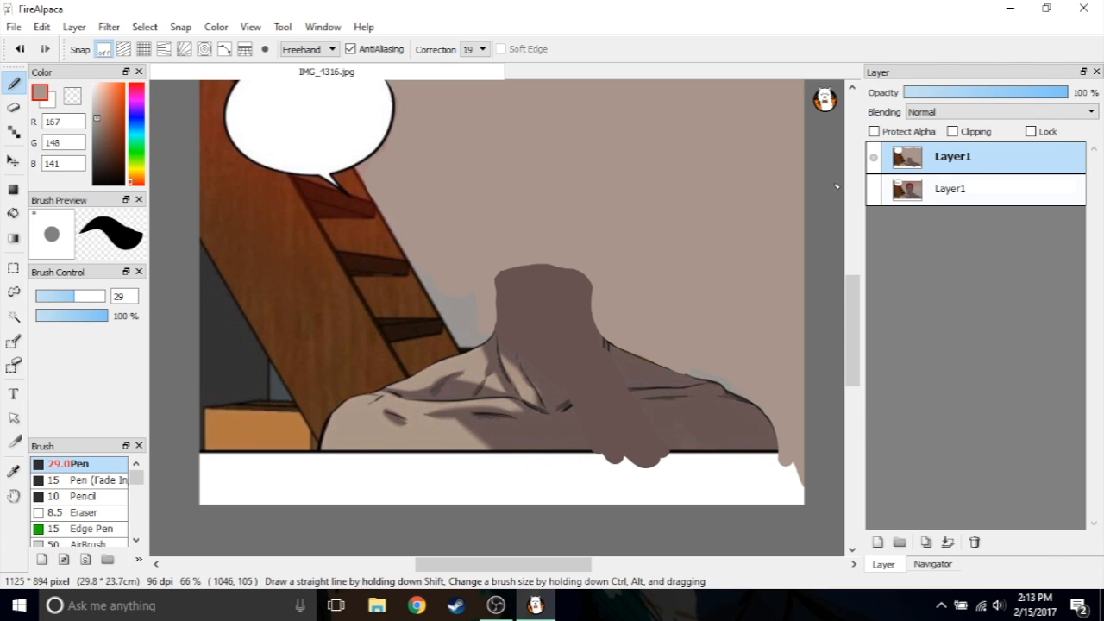
Hide the painted layer, examine the man's face and hand on the original layer, and show the painted layer again.
{"action": "left_click", "coordinate": [874, 156]}
{"action": "scroll", "coordinate": [434, 262], "scroll_direction": "up", "scroll_amount": 3}
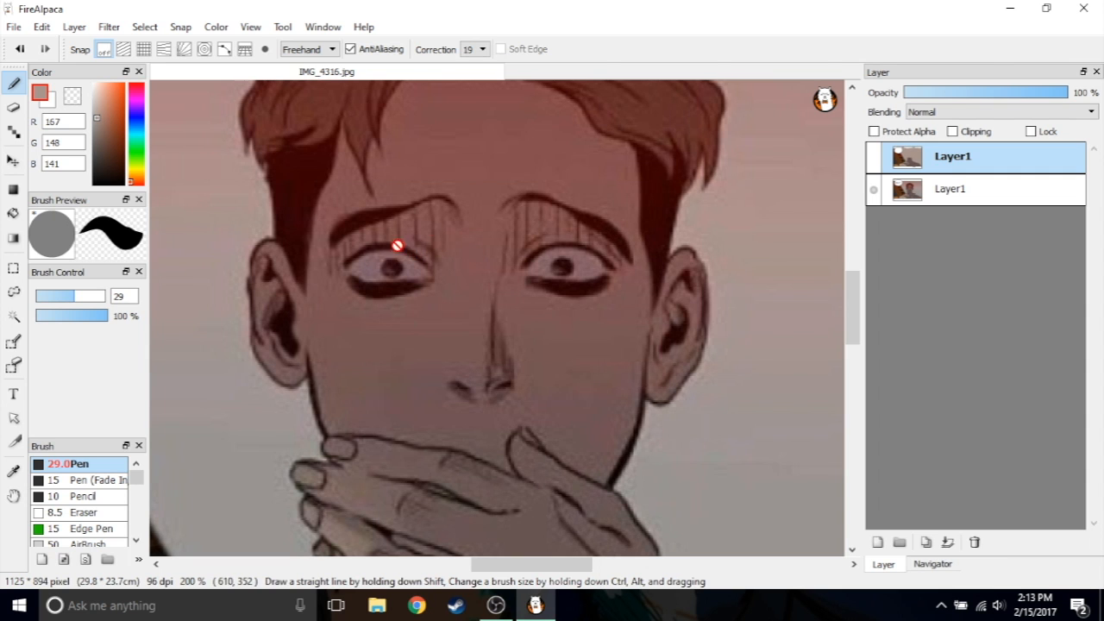
{"action": "scroll", "coordinate": [422, 230], "scroll_direction": "down", "scroll_amount": 4}
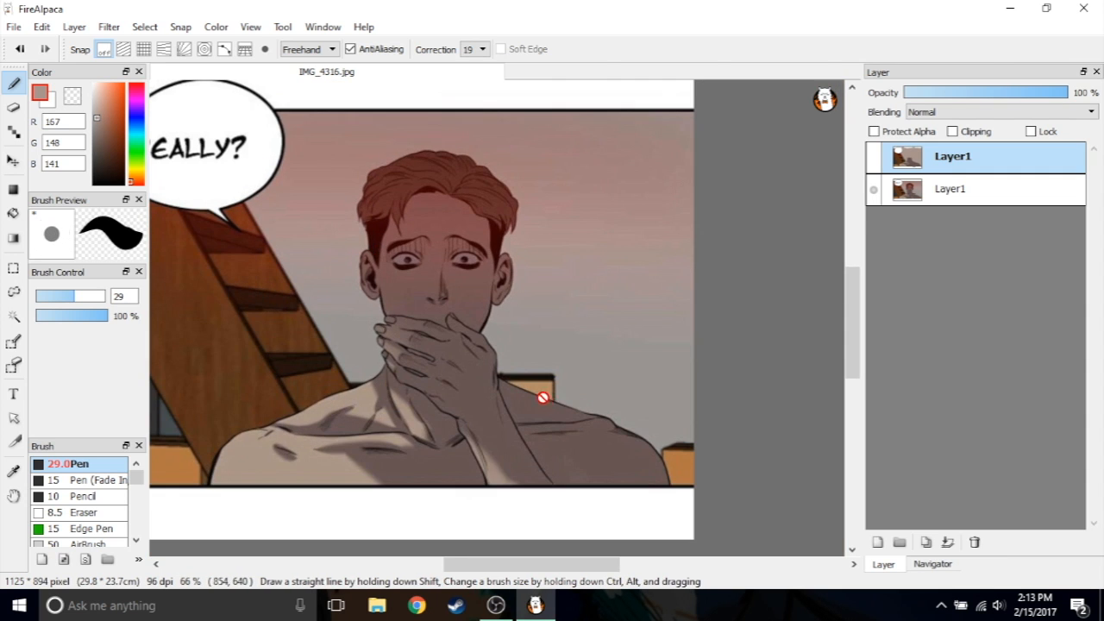
{"action": "scroll", "coordinate": [412, 245], "scroll_direction": "up", "scroll_amount": 3}
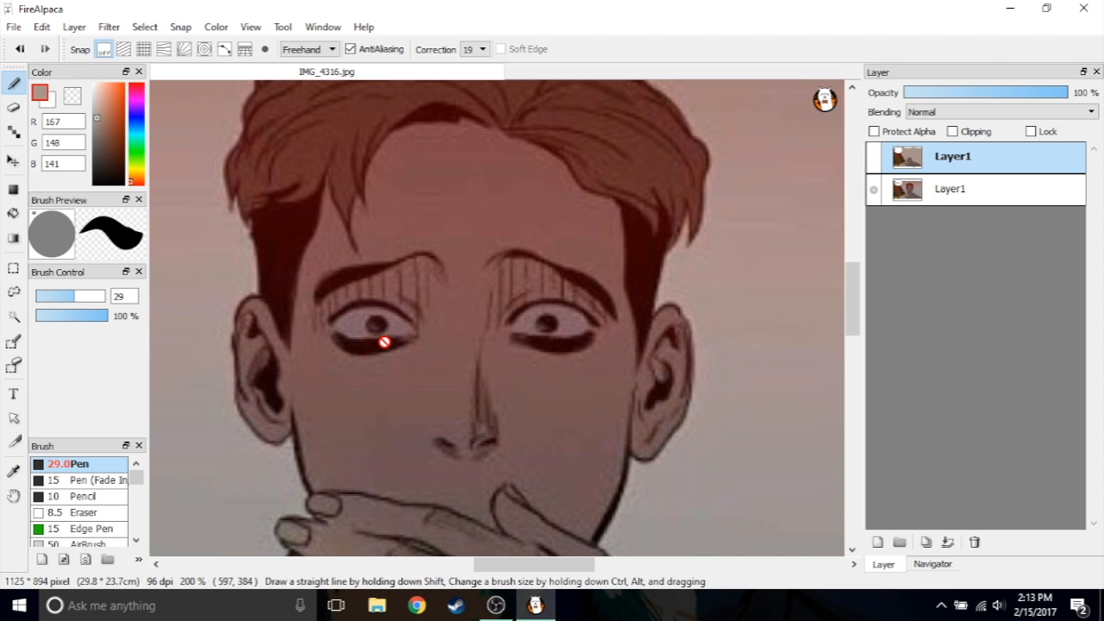
{"action": "scroll", "coordinate": [690, 289], "scroll_direction": "down", "scroll_amount": 3}
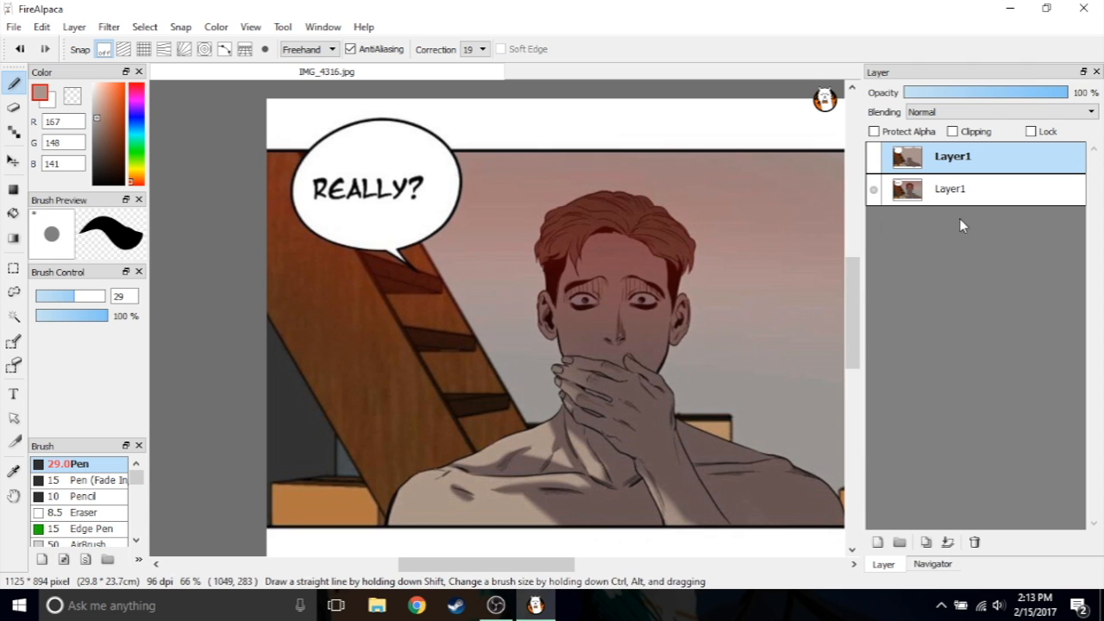
{"action": "scroll", "coordinate": [660, 342], "scroll_direction": "up", "scroll_amount": 1}
{"action": "scroll", "coordinate": [660, 343], "scroll_direction": "down", "scroll_amount": 1}
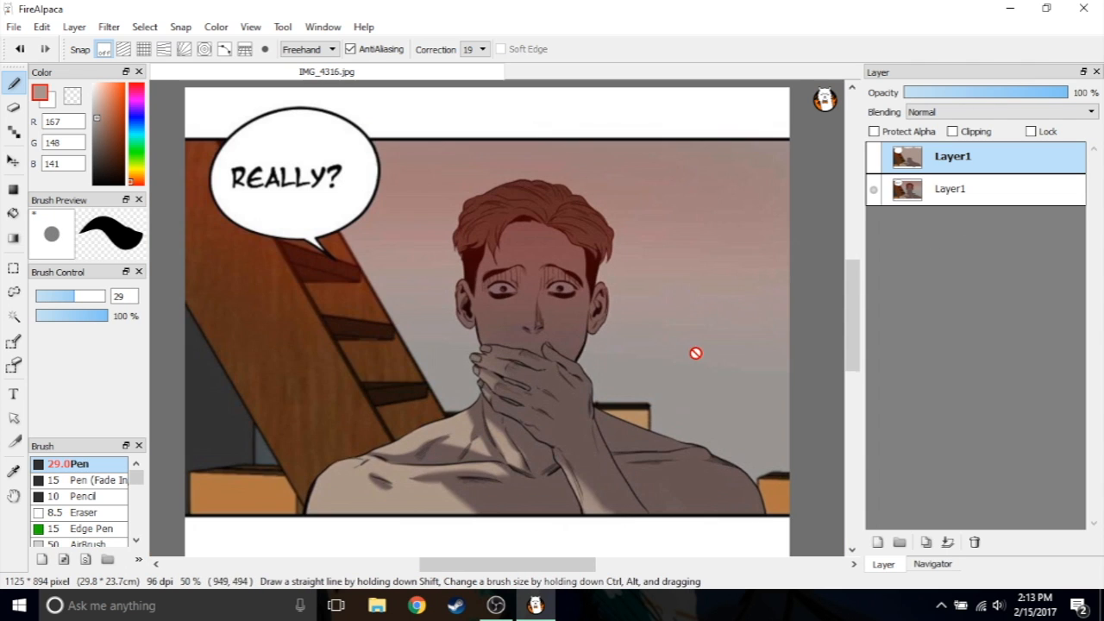
{"action": "left_click", "coordinate": [873, 156]}
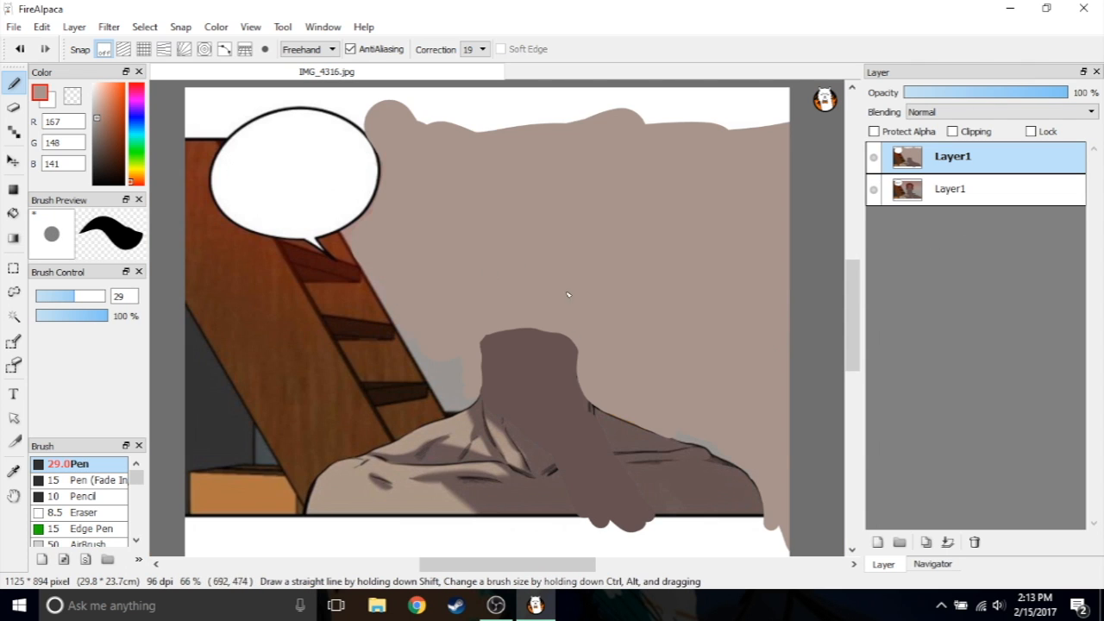
With the Blur brush at size 80, soften the edges of the neck, far shoulder, speech bubble and upper wall.
{"action": "scroll", "coordinate": [97, 508], "scroll_direction": "down", "scroll_amount": 3}
{"action": "left_click", "coordinate": [91, 523]}
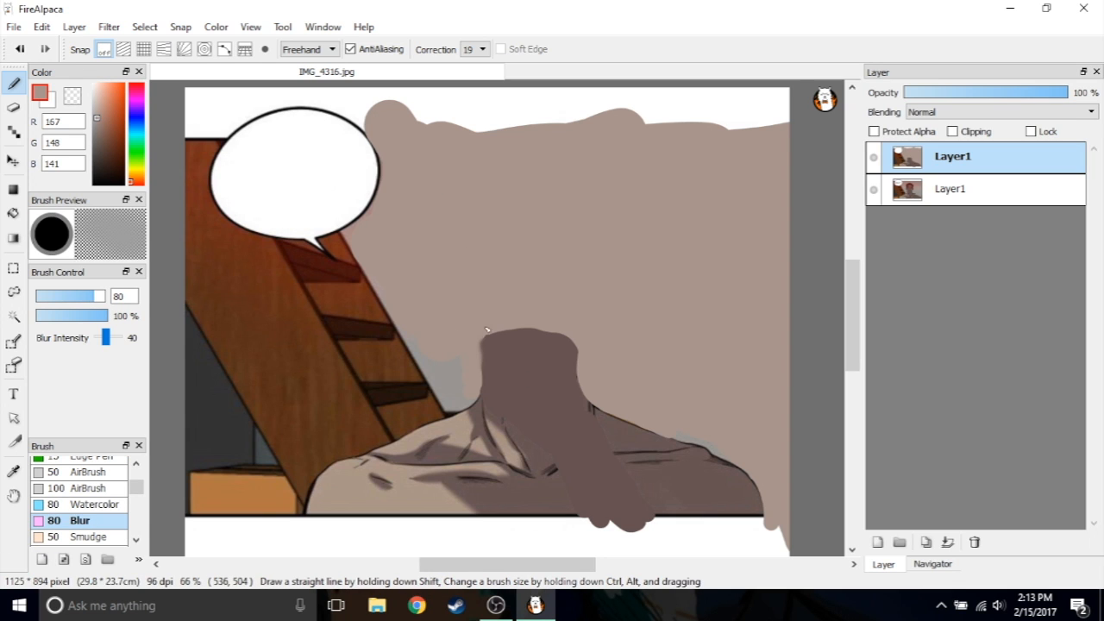
{"action": "mouse_move", "coordinate": [558, 325]}
{"action": "left_mouse_down"}
{"action": "mouse_move", "coordinate": [602, 366]}
{"action": "mouse_move", "coordinate": [578, 362]}
{"action": "mouse_move", "coordinate": [751, 469]}
{"action": "mouse_move", "coordinate": [778, 518]}
{"action": "left_mouse_up"}
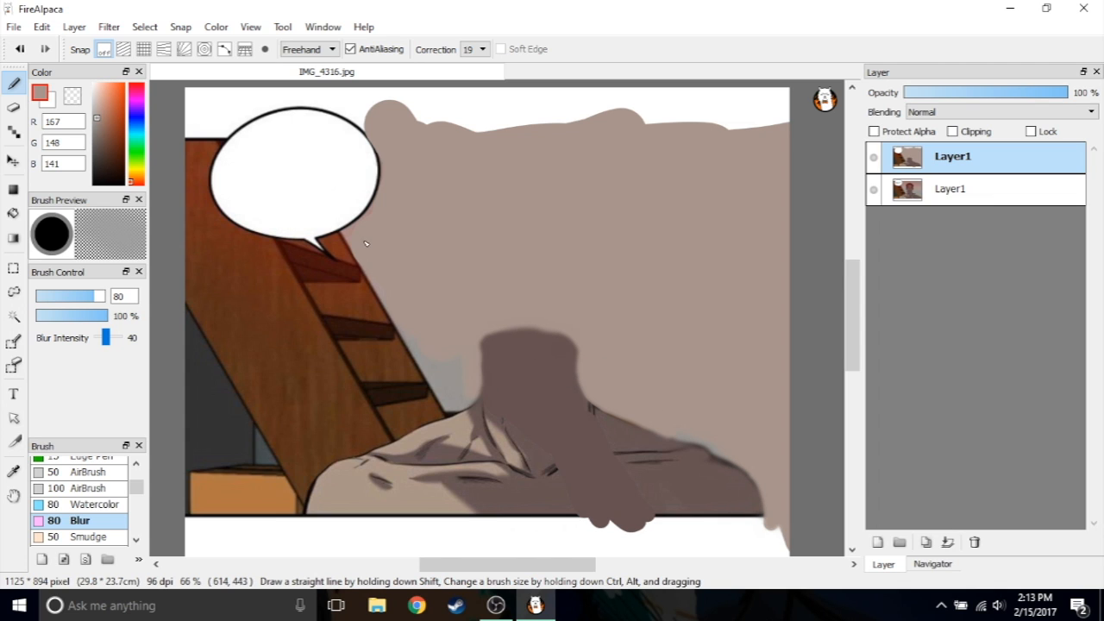
{"action": "left_click_drag", "start_coordinate": [387, 132], "coordinate": [672, 121]}
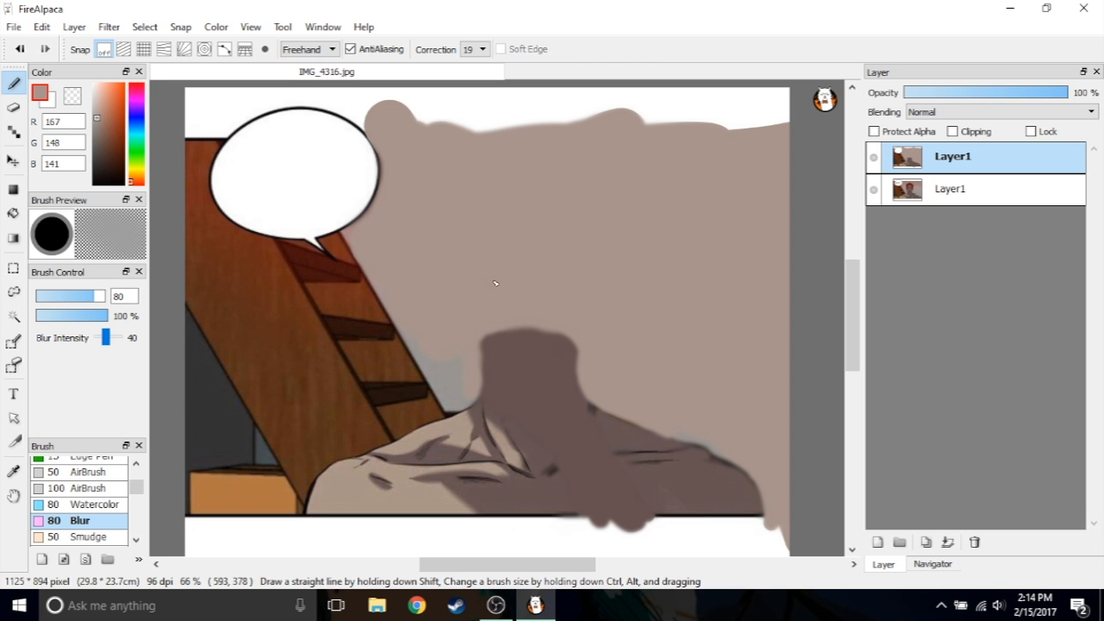
Save the background image under the file name 1 in PNG format, accepting that layers are not kept.
{"action": "left_click", "coordinate": [14, 26]}
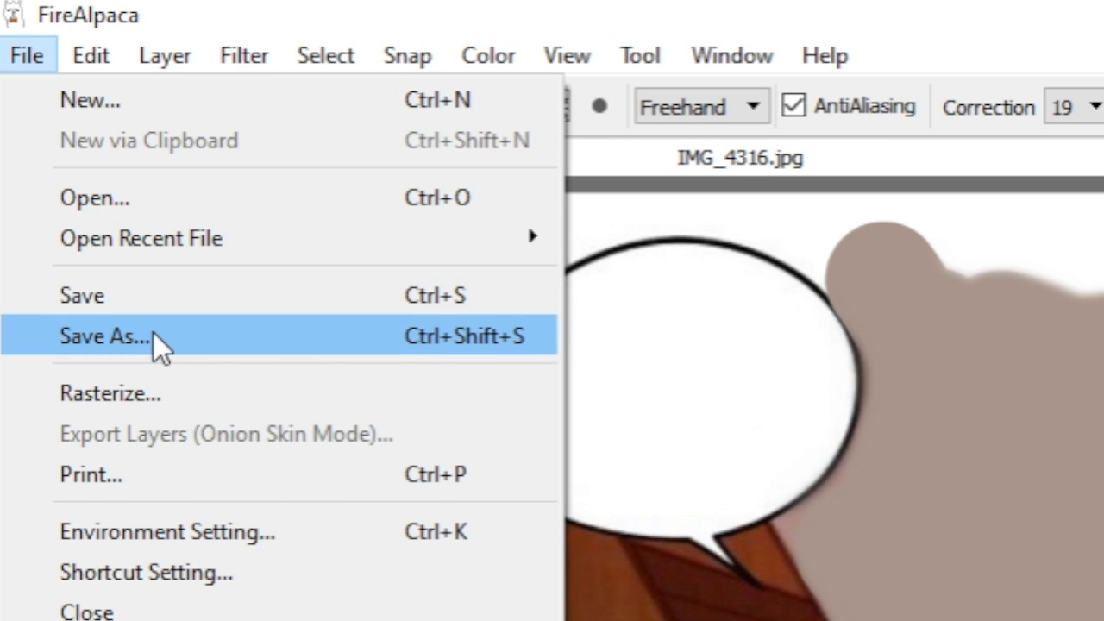
{"action": "left_click", "coordinate": [154, 336]}
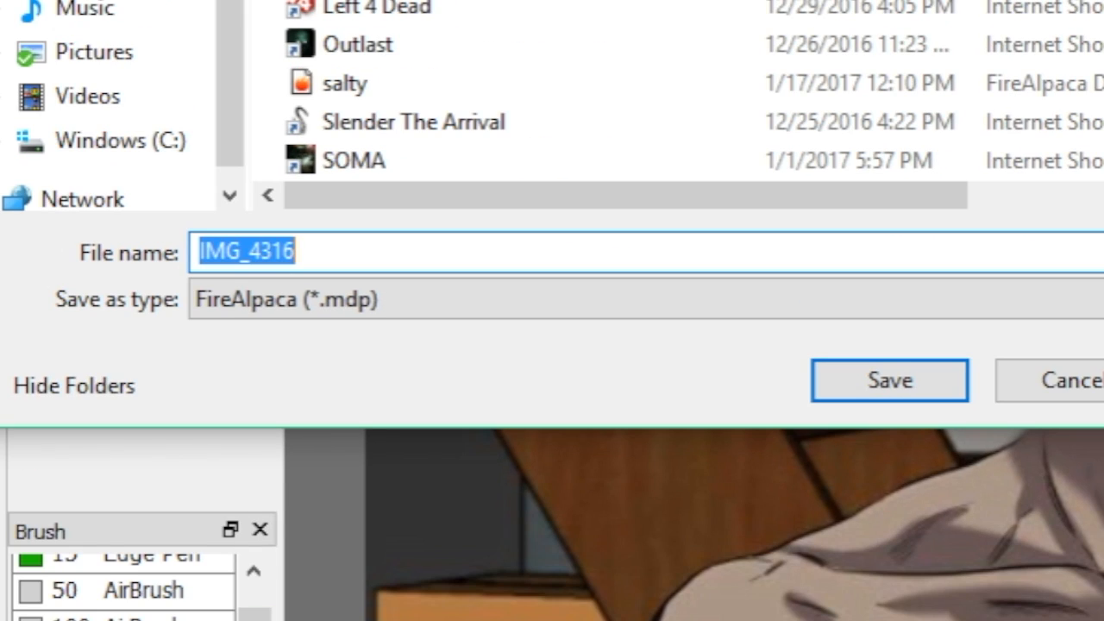
{"action": "type", "text": "1"}
{"action": "left_click", "coordinate": [260, 306]}
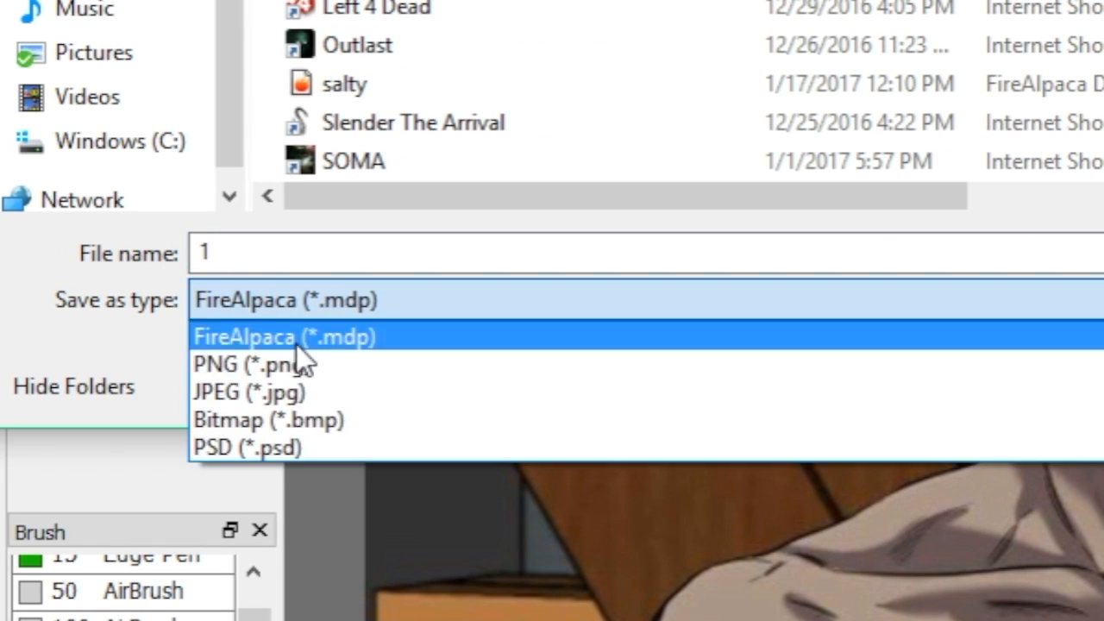
{"action": "left_click", "coordinate": [298, 364]}
{"action": "left_click", "coordinate": [866, 396]}
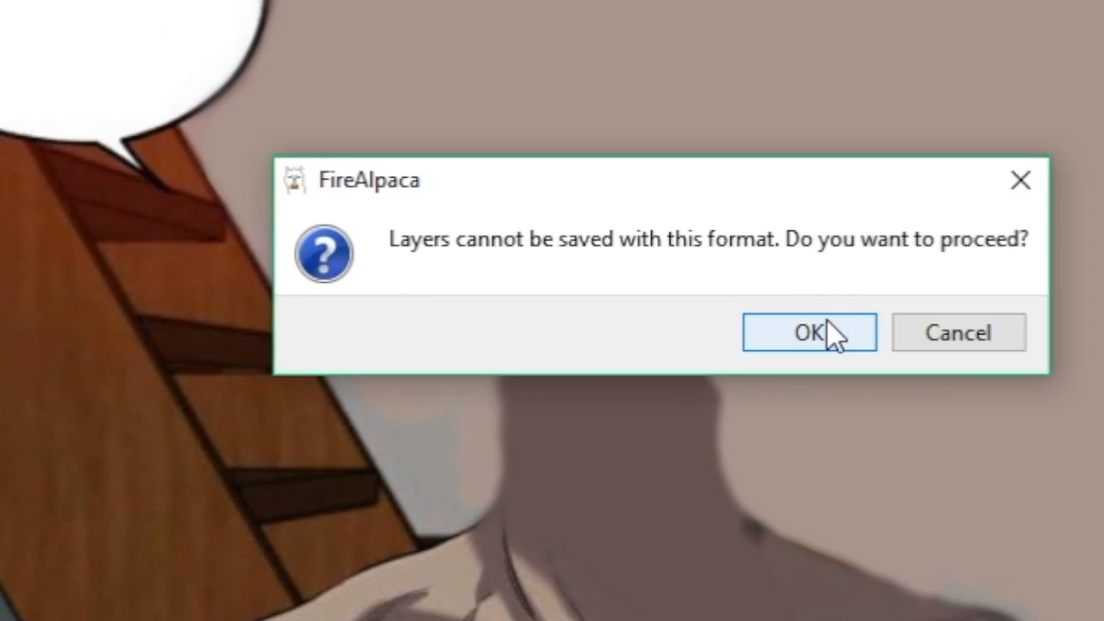
{"action": "left_click", "coordinate": [826, 320]}
{"action": "left_click", "coordinate": [503, 423]}
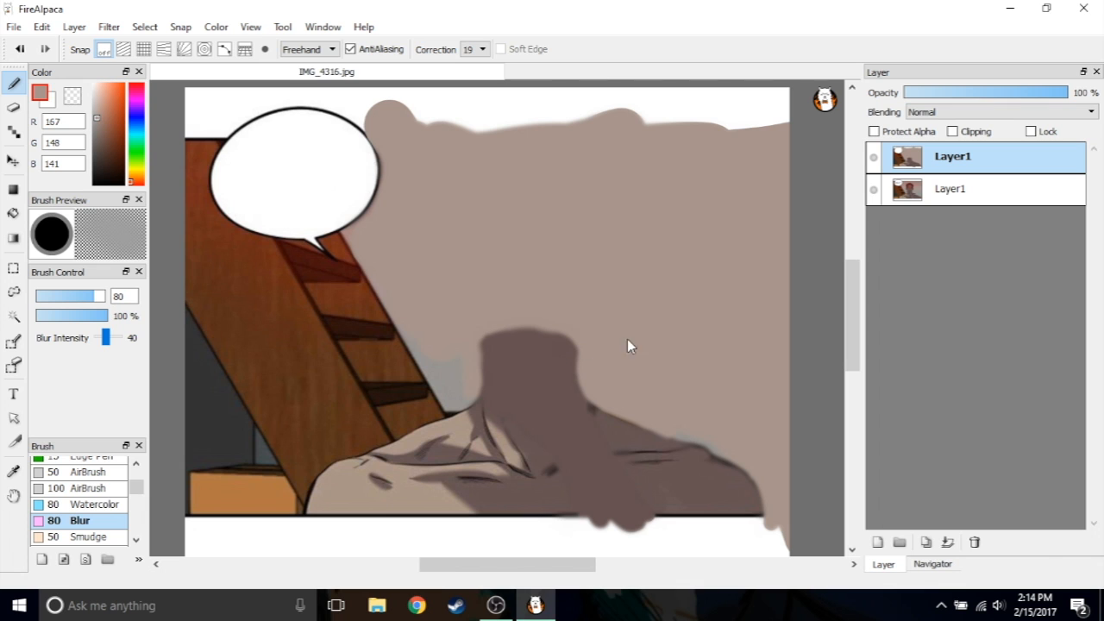
Hide the painted background layer and select the original layer beneath it.
{"action": "left_click", "coordinate": [873, 156]}
{"action": "left_click", "coordinate": [952, 188]}
{"action": "scroll", "coordinate": [496, 326], "scroll_direction": "up", "scroll_amount": 2}
{"action": "scroll", "coordinate": [496, 326], "scroll_direction": "down", "scroll_amount": 3}
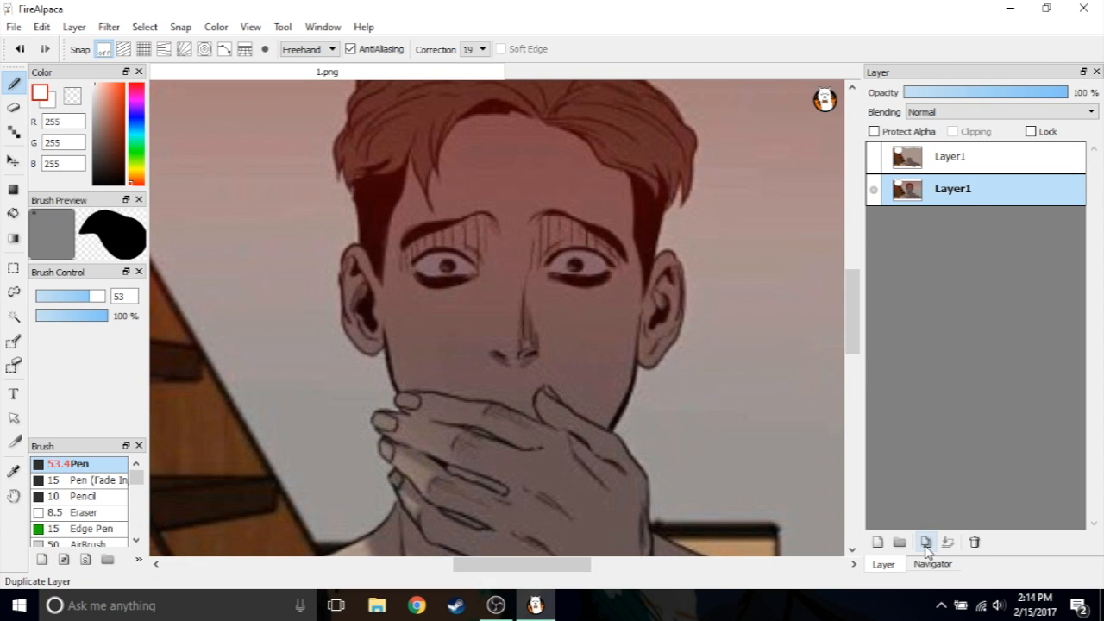
Duplicate the original layer and sample the skin tone (RGB 129, 90, 91) just below the left-hand eye for the Pen.
{"action": "left_click", "coordinate": [925, 542]}
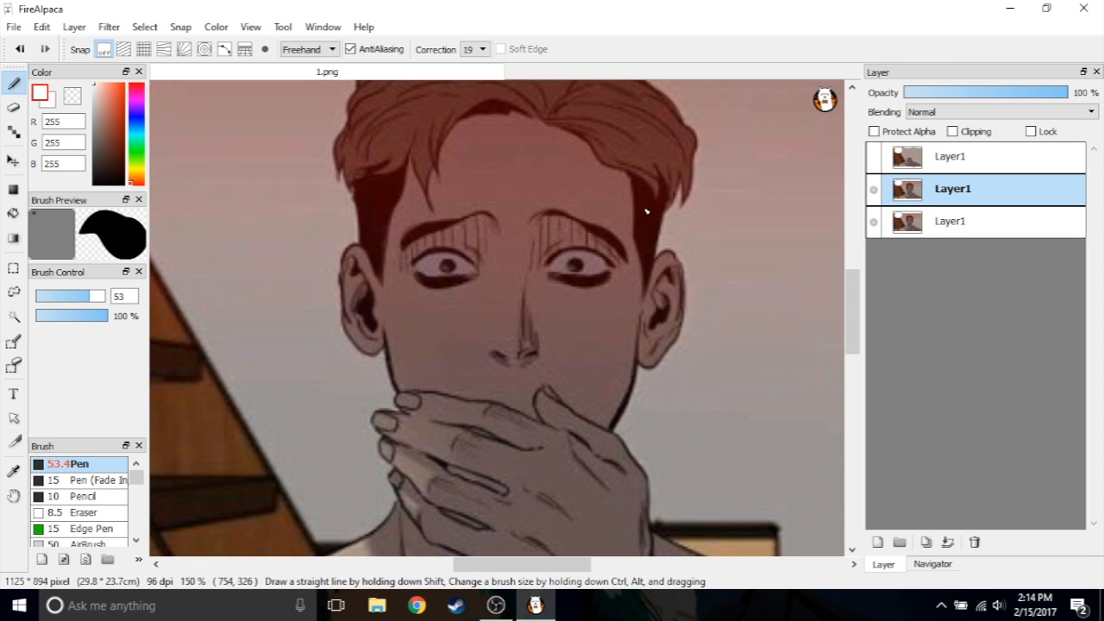
{"action": "scroll", "coordinate": [587, 229], "scroll_direction": "up", "scroll_amount": 4}
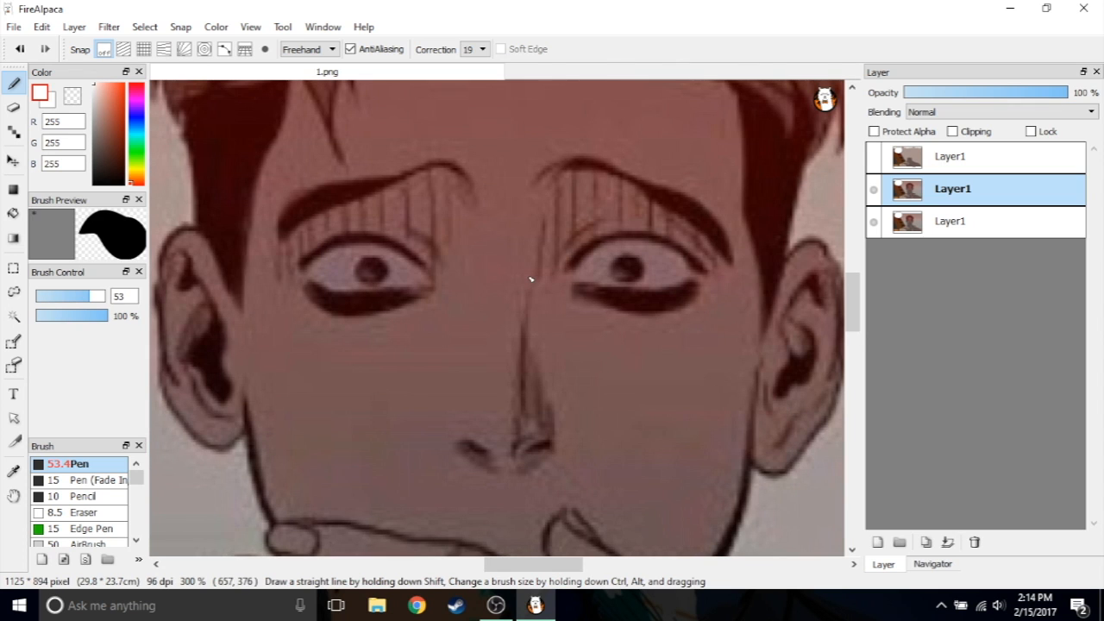
{"action": "left_click", "coordinate": [14, 470]}
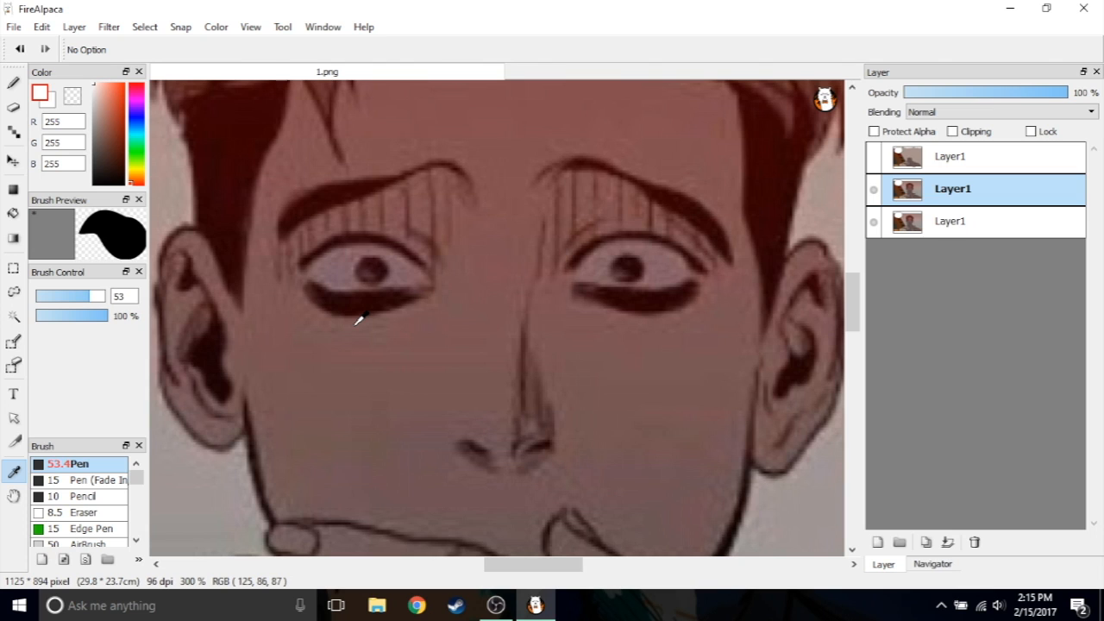
{"action": "left_click", "coordinate": [360, 319]}
{"action": "left_click", "coordinate": [13, 83]}
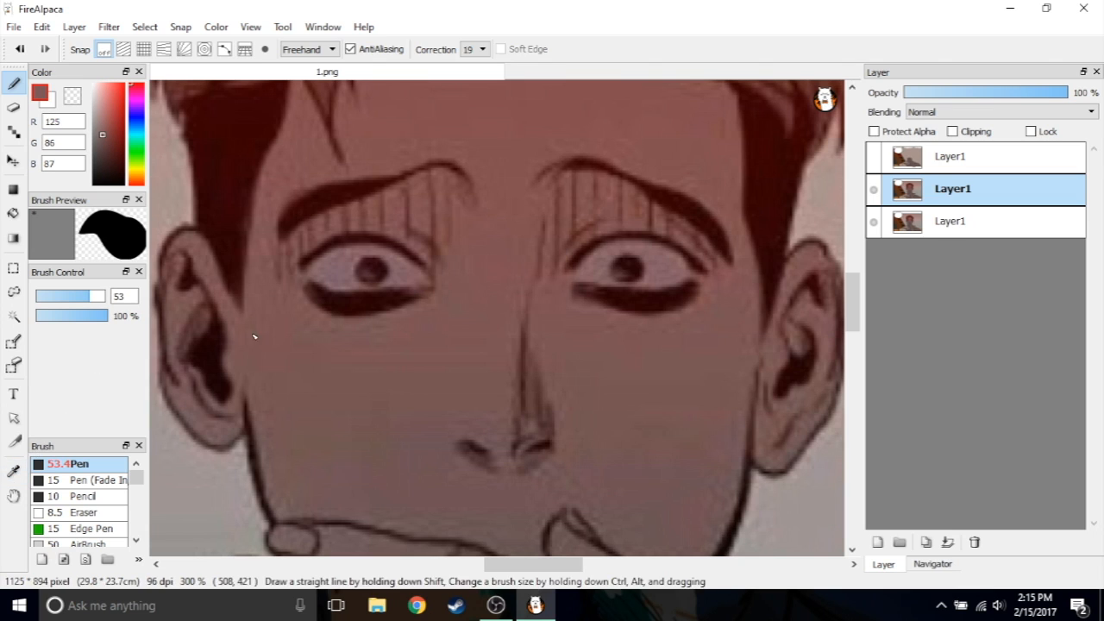
{"action": "key", "text": "i"}
{"action": "left_click", "coordinate": [337, 316]}
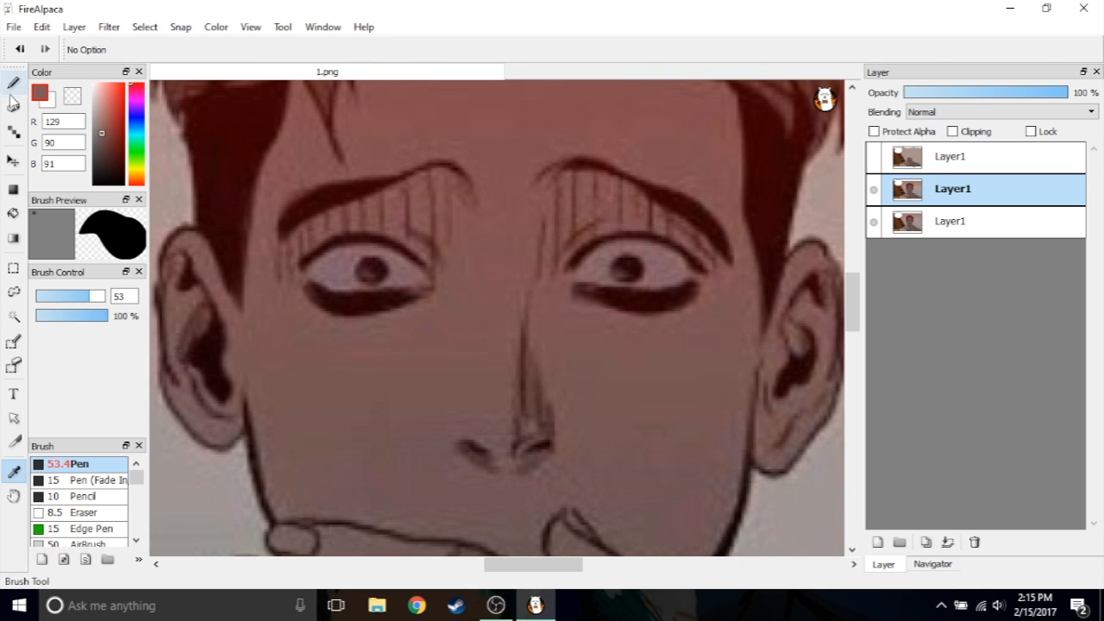
{"action": "left_click", "coordinate": [13, 83]}
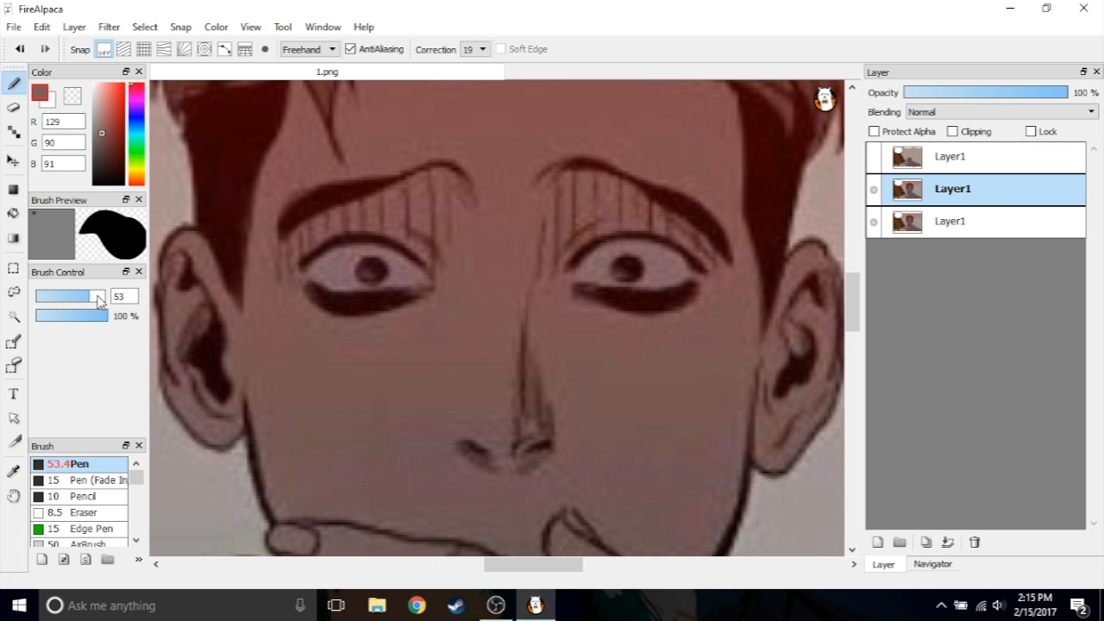
Reduce the Pen size to 10.4 and paint skin tone over the dark shadow beneath the left-hand eye.
{"action": "left_click_drag", "start_coordinate": [100, 299], "coordinate": [58, 297]}
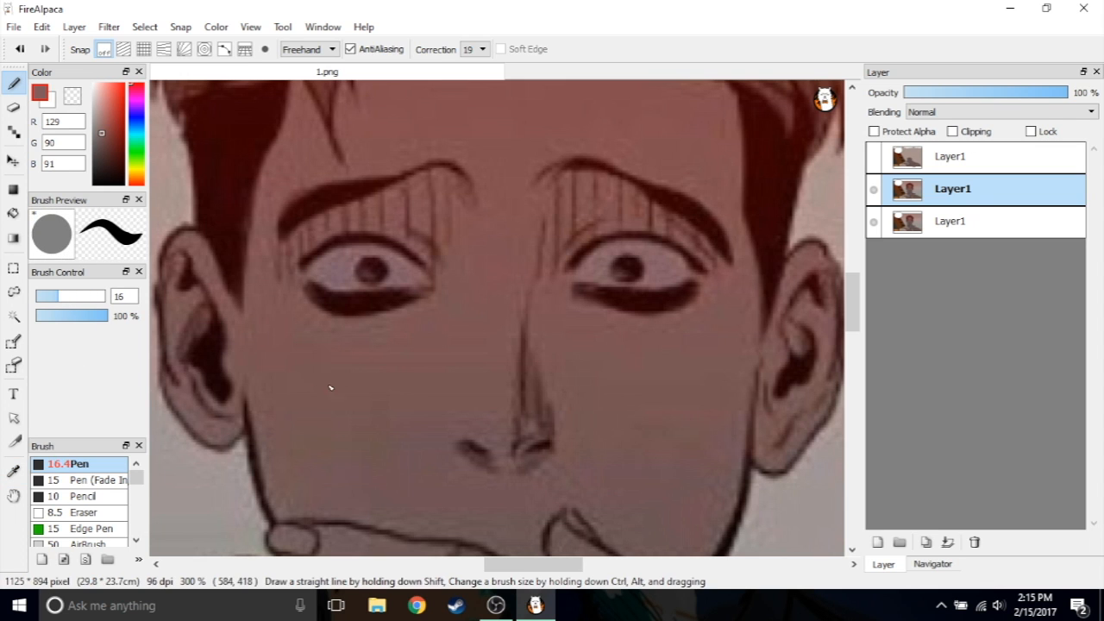
{"action": "scroll", "coordinate": [330, 388], "scroll_direction": "up", "scroll_amount": 4}
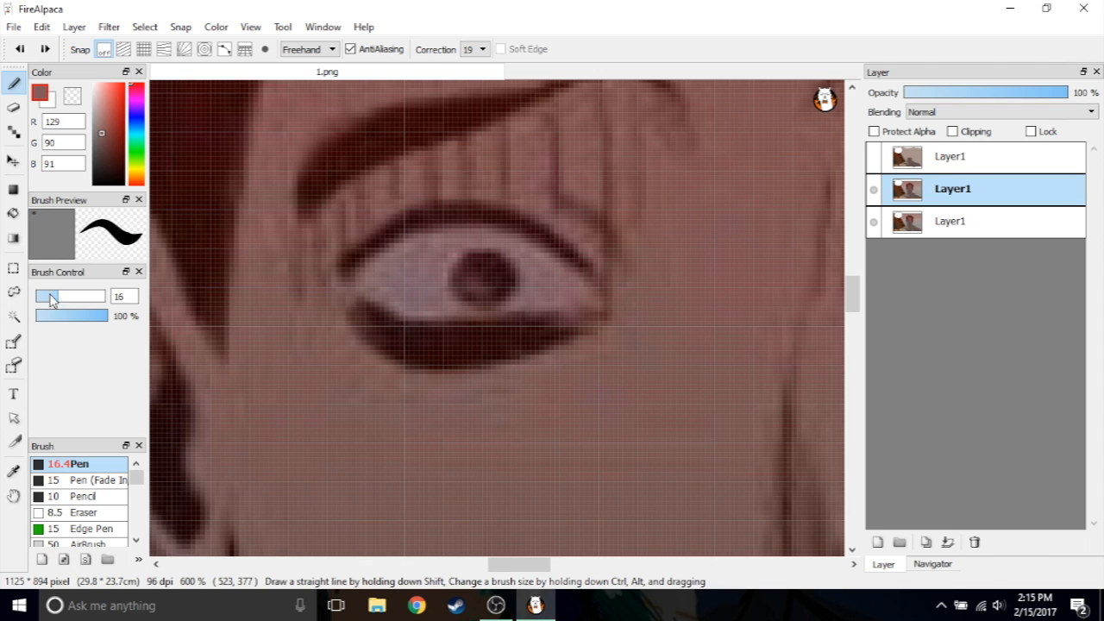
{"action": "left_click_drag", "start_coordinate": [50, 298], "coordinate": [48, 297]}
{"action": "mouse_move", "coordinate": [448, 352]}
{"action": "left_mouse_down"}
{"action": "mouse_move", "coordinate": [380, 354]}
{"action": "mouse_move", "coordinate": [539, 360]}
{"action": "mouse_move", "coordinate": [570, 344]}
{"action": "mouse_move", "coordinate": [384, 345]}
{"action": "mouse_move", "coordinate": [352, 323]}
{"action": "mouse_move", "coordinate": [400, 347]}
{"action": "mouse_move", "coordinate": [369, 342]}
{"action": "mouse_move", "coordinate": [343, 319]}
{"action": "mouse_move", "coordinate": [481, 342]}
{"action": "mouse_move", "coordinate": [556, 336]}
{"action": "left_mouse_up"}
{"action": "scroll", "coordinate": [438, 365], "scroll_direction": "down", "scroll_amount": 3}
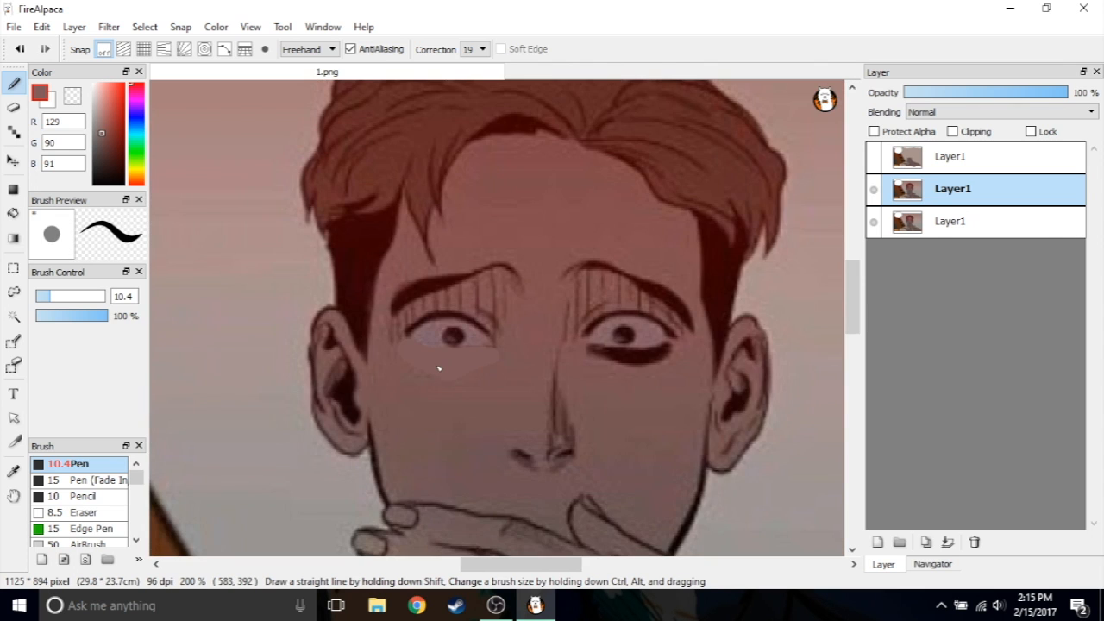
Examine the painted area beneath the left-hand eye, both close up and against the whole face.
{"action": "scroll", "coordinate": [432, 365], "scroll_direction": "up", "scroll_amount": 2}
{"action": "scroll", "coordinate": [431, 360], "scroll_direction": "down", "scroll_amount": 2}
{"action": "scroll", "coordinate": [431, 360], "scroll_direction": "down", "scroll_amount": 2}
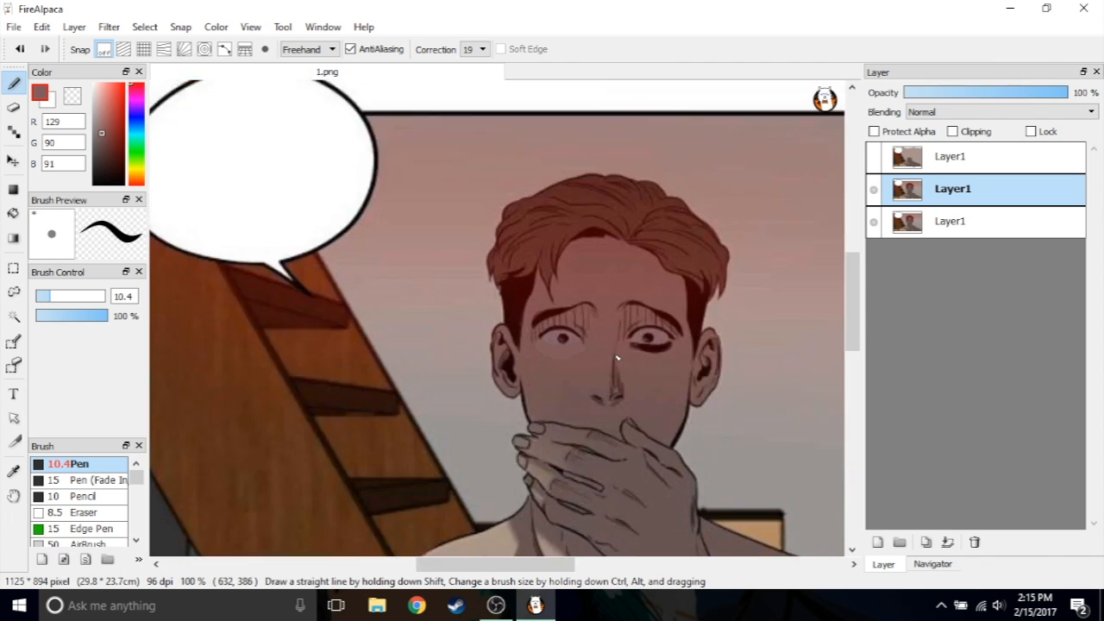
{"action": "scroll", "coordinate": [615, 357], "scroll_direction": "up", "scroll_amount": 3}
{"action": "scroll", "coordinate": [448, 336], "scroll_direction": "up", "scroll_amount": 1}
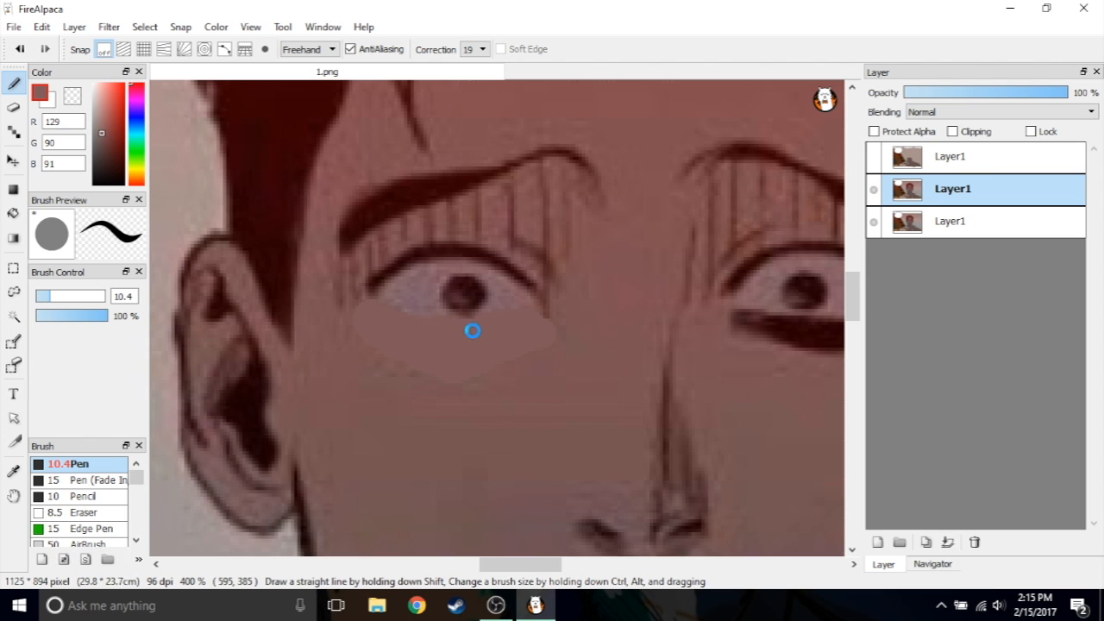
{"action": "scroll", "coordinate": [402, 330], "scroll_direction": "up", "scroll_amount": 1}
{"action": "scroll", "coordinate": [357, 313], "scroll_direction": "down", "scroll_amount": 2}
{"action": "scroll", "coordinate": [352, 317], "scroll_direction": "up", "scroll_amount": 1}
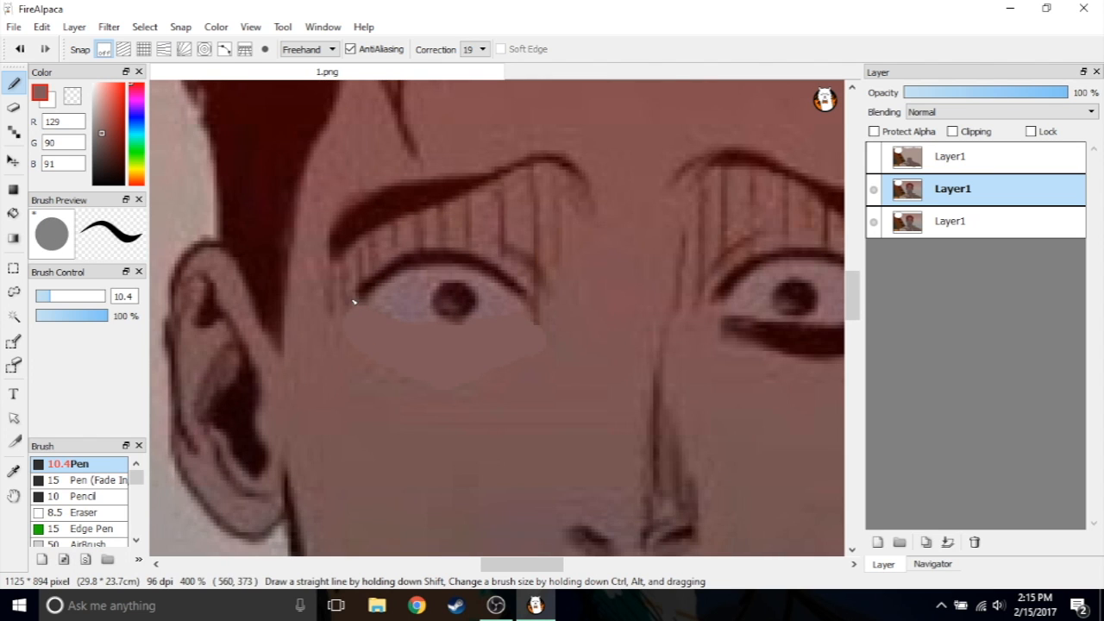
Sample the eye-white color (RGB 127, 94, 103) and paint over the iris and pupil of the left-hand eye.
{"action": "scroll", "coordinate": [354, 301], "scroll_direction": "up", "scroll_amount": 1}
{"action": "left_click", "coordinate": [14, 470]}
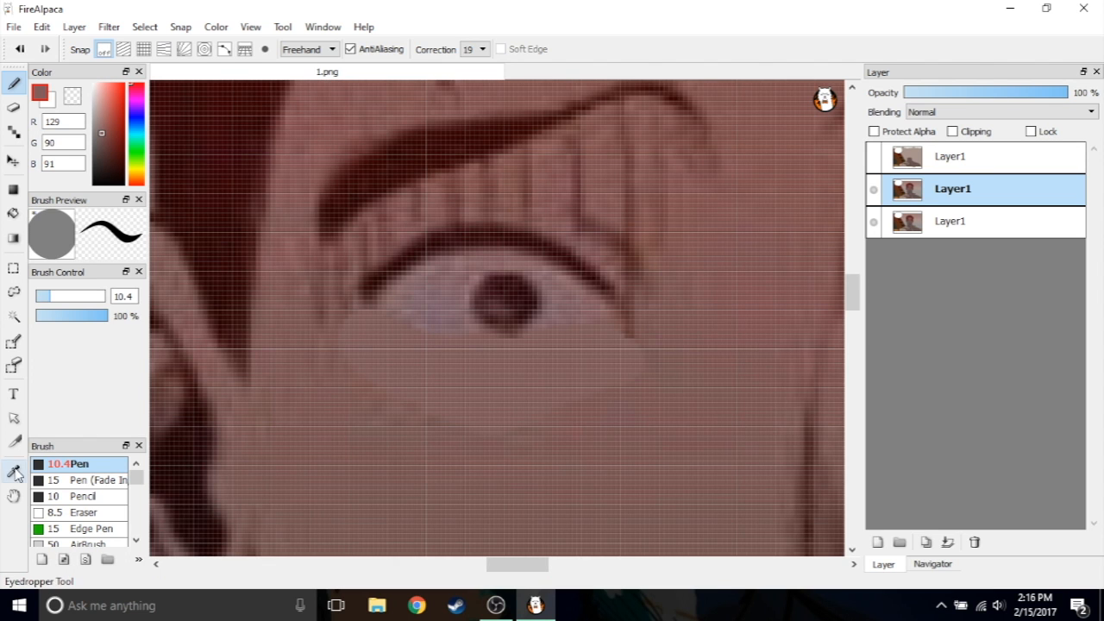
{"action": "left_click", "coordinate": [459, 291]}
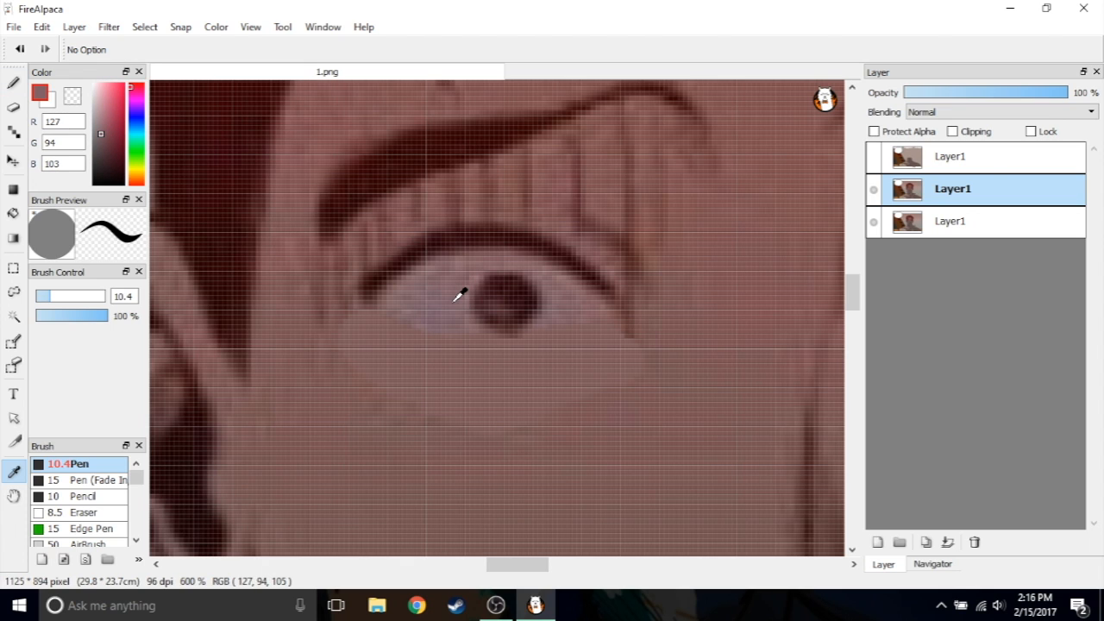
{"action": "left_click", "coordinate": [12, 83]}
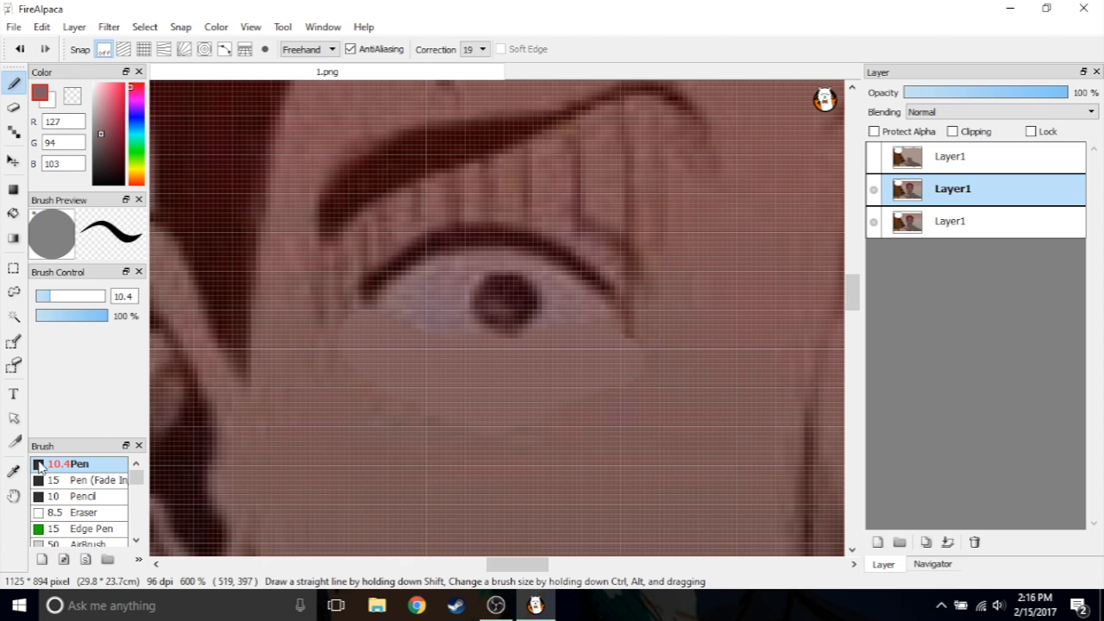
{"action": "mouse_move", "coordinate": [506, 290]}
{"action": "left_mouse_down"}
{"action": "mouse_move", "coordinate": [488, 290]}
{"action": "mouse_move", "coordinate": [500, 303]}
{"action": "mouse_move", "coordinate": [525, 293]}
{"action": "mouse_move", "coordinate": [502, 318]}
{"action": "mouse_move", "coordinate": [531, 309]}
{"action": "left_mouse_up"}
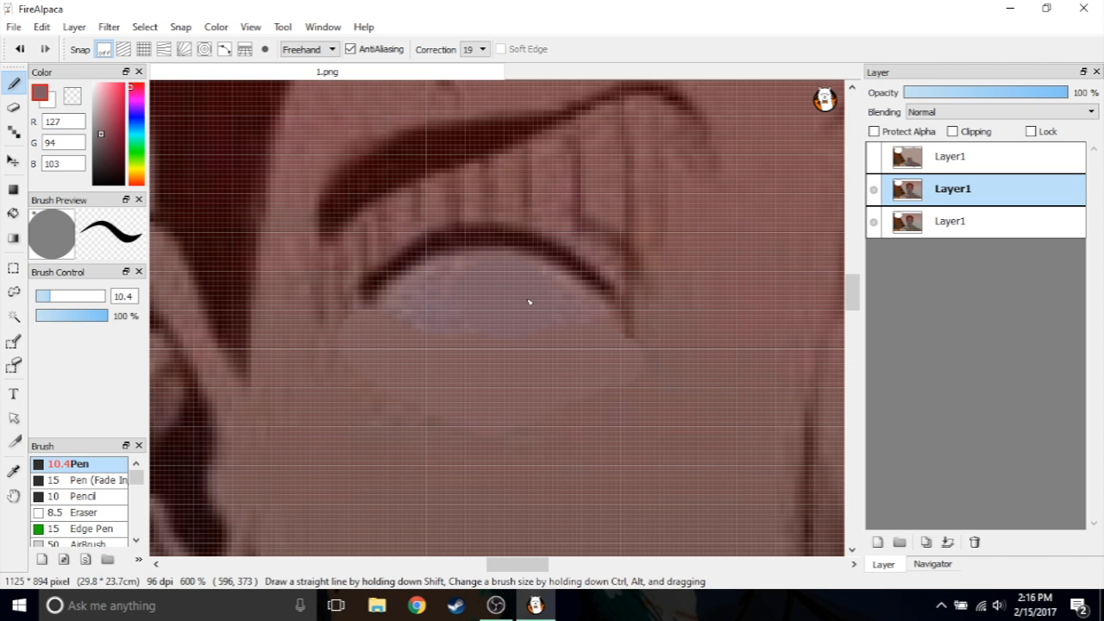
{"action": "scroll", "coordinate": [529, 302], "scroll_direction": "down", "scroll_amount": 2}
{"action": "scroll", "coordinate": [522, 180], "scroll_direction": "up", "scroll_amount": 2}
Sample the skin tone beside the left-hand eyebrow (RGB 129, 79, 80) and paint over the eyebrow.
{"action": "left_click", "coordinate": [15, 474]}
{"action": "left_click", "coordinate": [690, 211]}
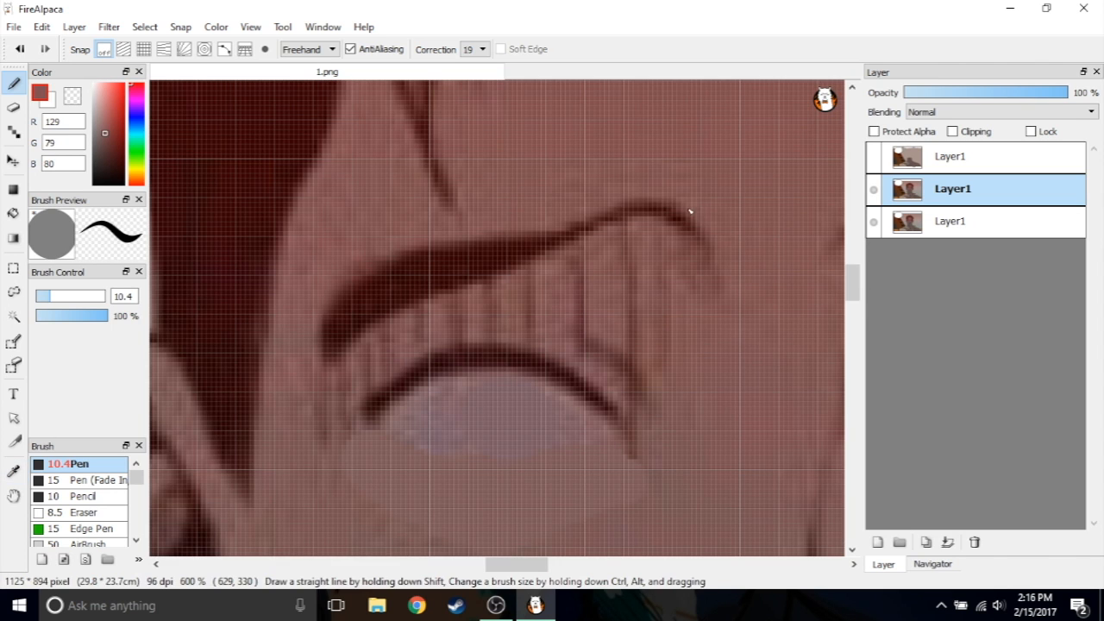
{"action": "mouse_move", "coordinate": [689, 212]}
{"action": "left_mouse_down"}
{"action": "mouse_move", "coordinate": [623, 204]}
{"action": "mouse_move", "coordinate": [529, 246]}
{"action": "mouse_move", "coordinate": [424, 259]}
{"action": "mouse_move", "coordinate": [333, 330]}
{"action": "mouse_move", "coordinate": [307, 336]}
{"action": "mouse_move", "coordinate": [443, 275]}
{"action": "left_mouse_up"}
{"action": "scroll", "coordinate": [535, 248], "scroll_direction": "down", "scroll_amount": 2}
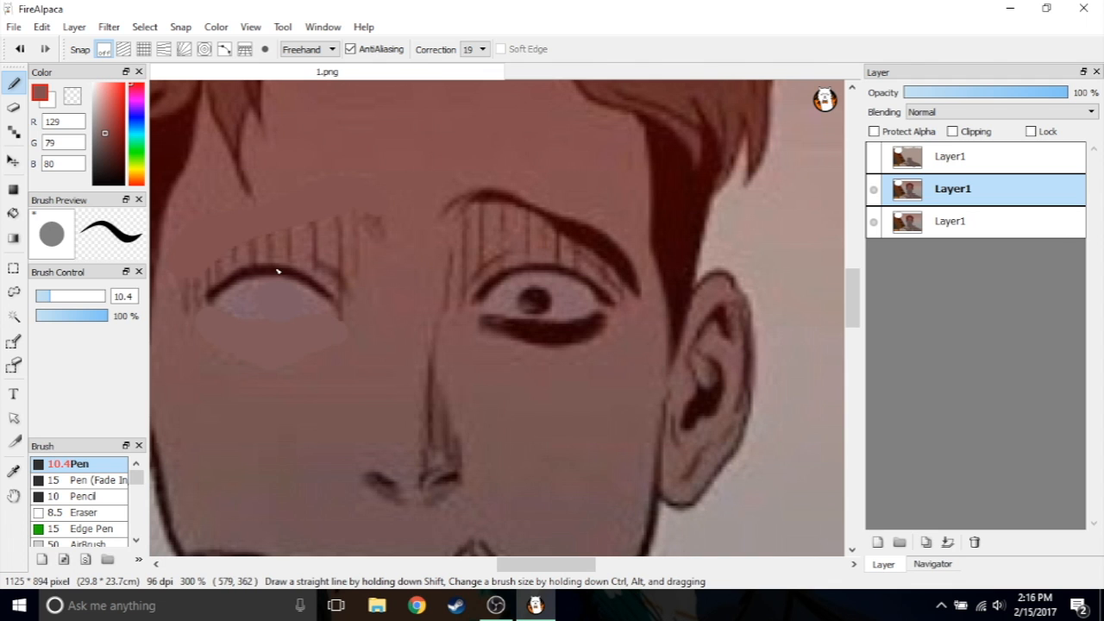
Sample the skin tone below the right-hand eye (RGB 127, 85, 86) and paint over the dark shadow beneath that eye.
{"action": "scroll", "coordinate": [526, 291], "scroll_direction": "up", "scroll_amount": 1}
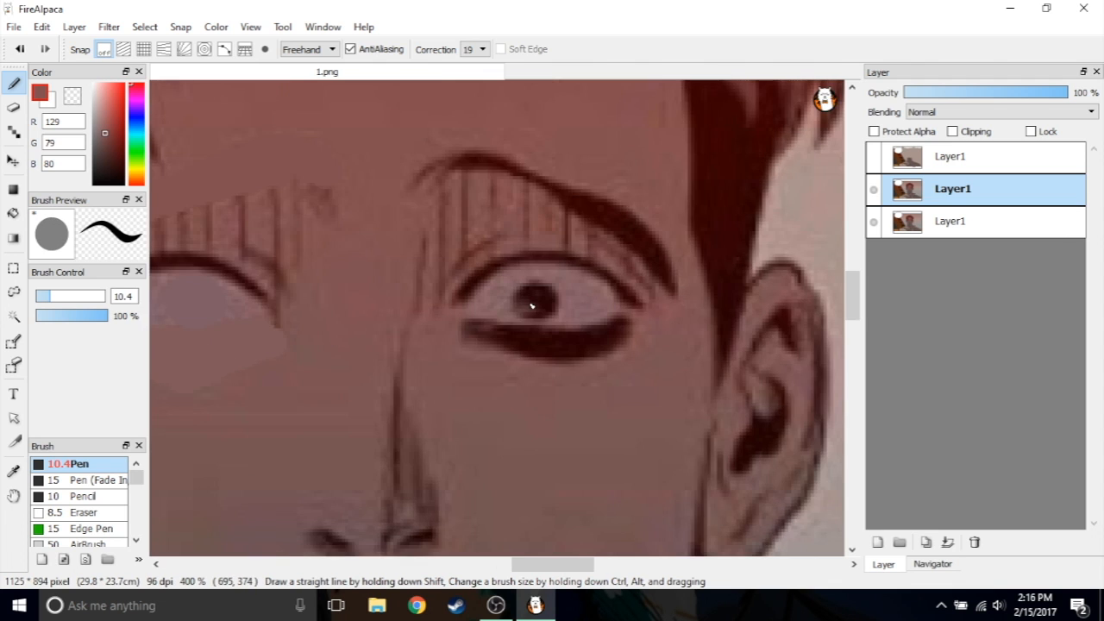
{"action": "scroll", "coordinate": [521, 297], "scroll_direction": "down", "scroll_amount": 2}
{"action": "scroll", "coordinate": [521, 276], "scroll_direction": "up", "scroll_amount": 2}
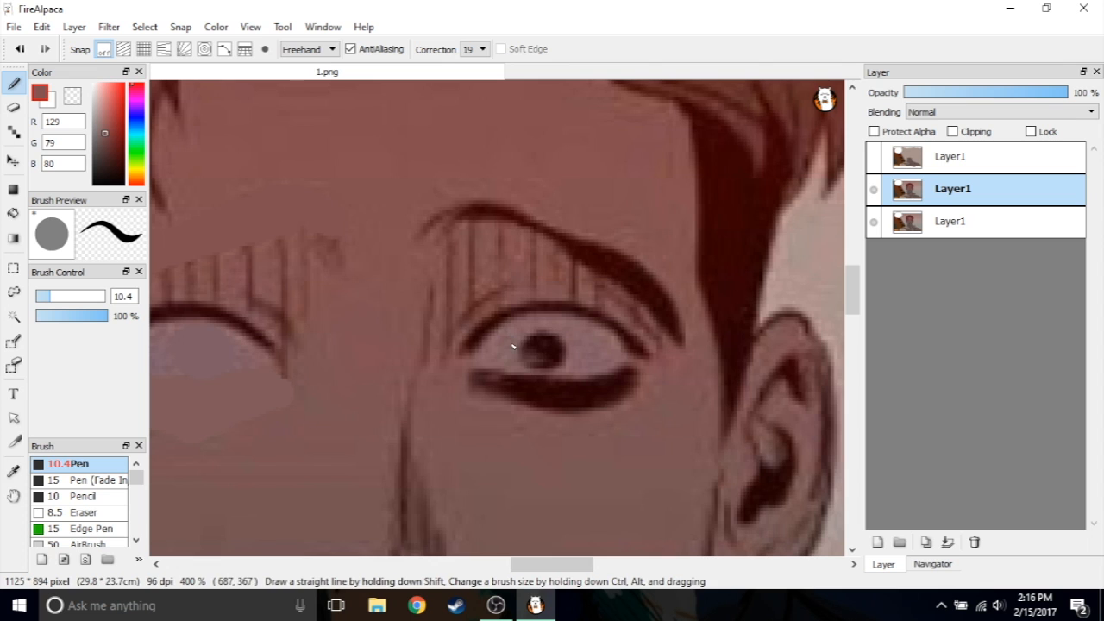
{"action": "left_click", "coordinate": [517, 399], "text": "alt"}
{"action": "scroll", "coordinate": [618, 401], "scroll_direction": "up", "scroll_amount": 1}
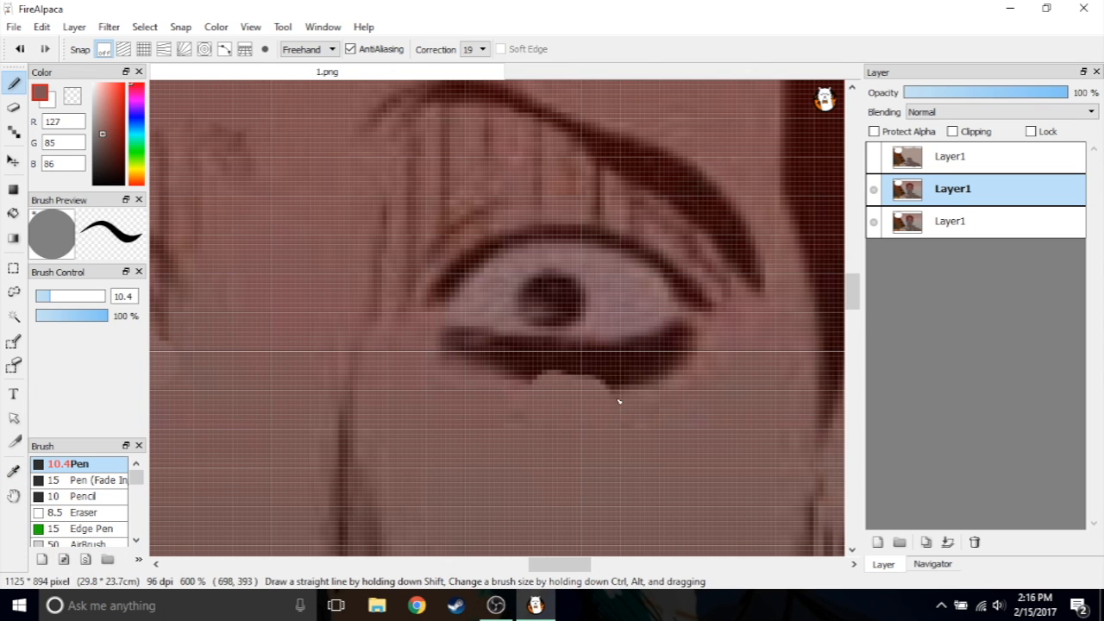
{"action": "mouse_move", "coordinate": [618, 401]}
{"action": "left_mouse_down"}
{"action": "mouse_move", "coordinate": [487, 367]}
{"action": "mouse_move", "coordinate": [596, 387]}
{"action": "mouse_move", "coordinate": [639, 364]}
{"action": "mouse_move", "coordinate": [455, 350]}
{"action": "mouse_move", "coordinate": [591, 365]}
{"action": "mouse_move", "coordinate": [514, 370]}
{"action": "left_mouse_up"}
Sample the white of the right-hand eye (RGB 134, 97, 105) and paint over its iris and pupil.
{"action": "left_click", "coordinate": [514, 256], "text": "alt"}
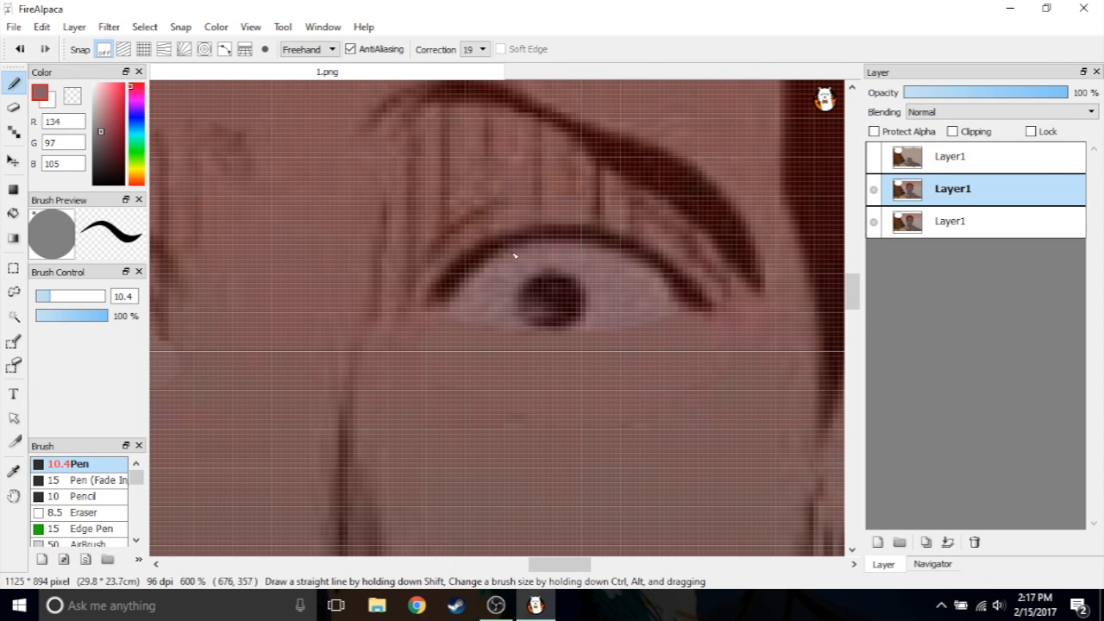
{"action": "left_click_drag", "start_coordinate": [528, 285], "coordinate": [480, 315]}
{"action": "scroll", "coordinate": [526, 380], "scroll_direction": "down", "scroll_amount": 1}
Sample nearby skin tone (RGB 135, 85, 84), paint over the right-hand eyebrow and undo the last stroke.
{"action": "left_click", "coordinate": [453, 243], "text": "alt"}
{"action": "mouse_move", "coordinate": [443, 269]}
{"action": "left_mouse_down"}
{"action": "mouse_move", "coordinate": [494, 244]}
{"action": "mouse_move", "coordinate": [570, 265]}
{"action": "mouse_move", "coordinate": [663, 321]}
{"action": "mouse_move", "coordinate": [699, 370]}
{"action": "mouse_move", "coordinate": [644, 315]}
{"action": "mouse_move", "coordinate": [522, 252]}
{"action": "mouse_move", "coordinate": [700, 372]}
{"action": "left_mouse_up"}
{"action": "key", "text": "ctrl+z"}
With the Blur brush at size 23, soften the painted areas and shading lines around both eyes.
{"action": "scroll", "coordinate": [597, 311], "scroll_direction": "down", "scroll_amount": 3}
{"action": "scroll", "coordinate": [595, 311], "scroll_direction": "up", "scroll_amount": 2}
{"action": "scroll", "coordinate": [563, 348], "scroll_direction": "down", "scroll_amount": 2}
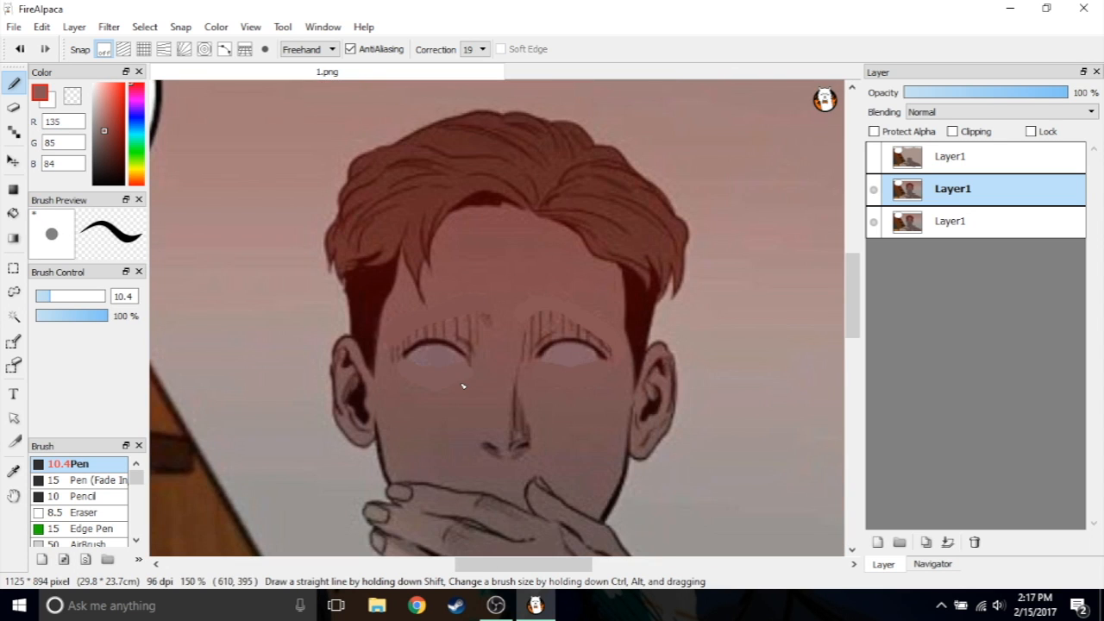
{"action": "scroll", "coordinate": [463, 385], "scroll_direction": "up", "scroll_amount": 1}
{"action": "scroll", "coordinate": [82, 500], "scroll_direction": "down", "scroll_amount": 3}
{"action": "left_click", "coordinate": [78, 520]}
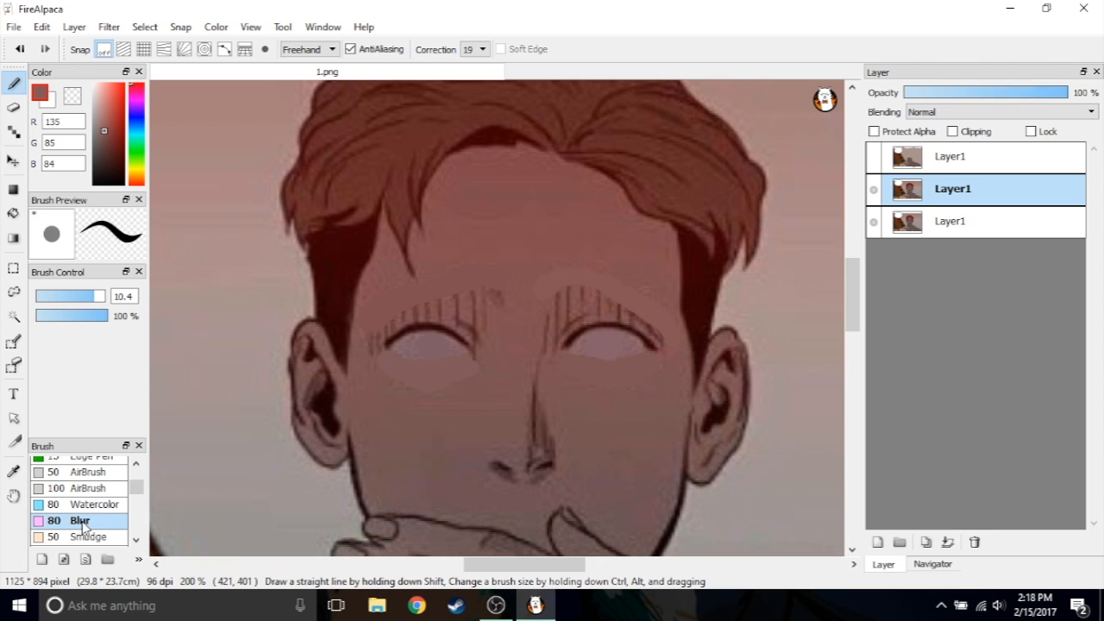
{"action": "left_click_drag", "start_coordinate": [69, 296], "coordinate": [56, 306]}
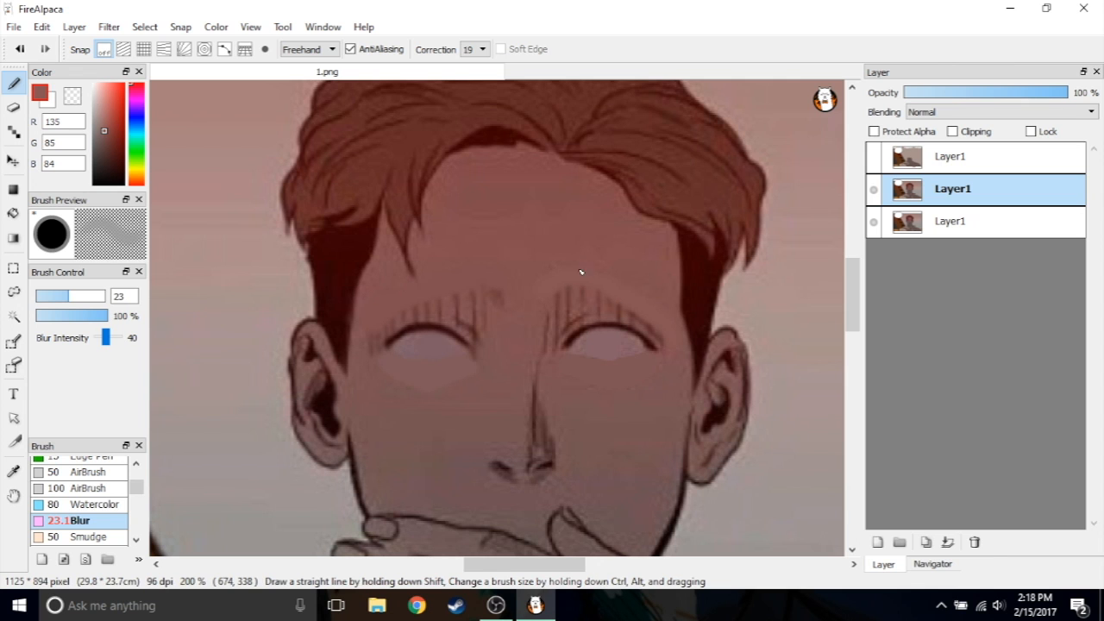
{"action": "scroll", "coordinate": [553, 371], "scroll_direction": "down", "scroll_amount": 2}
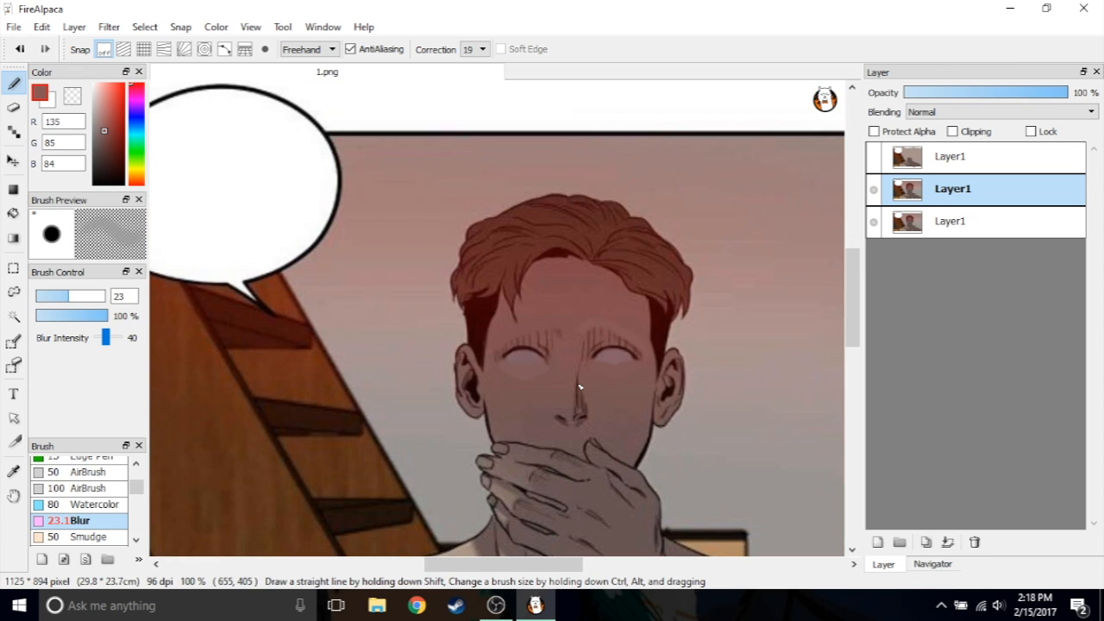
{"action": "scroll", "coordinate": [576, 389], "scroll_direction": "up", "scroll_amount": 3}
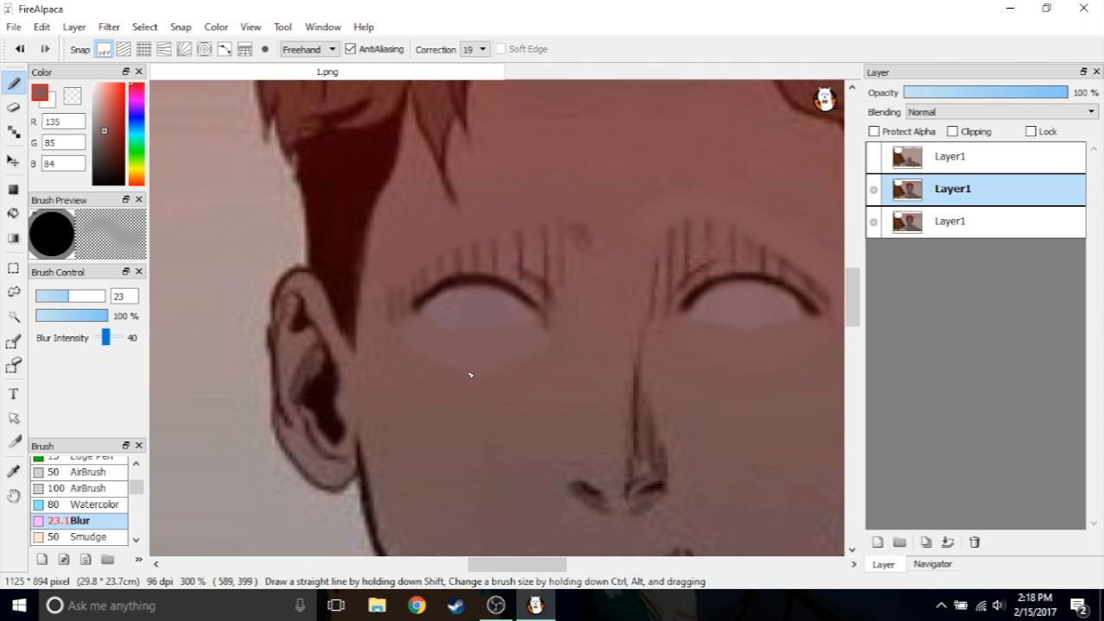
{"action": "scroll", "coordinate": [445, 362], "scroll_direction": "down", "scroll_amount": 5}
{"action": "scroll", "coordinate": [617, 454], "scroll_direction": "up", "scroll_amount": 2}
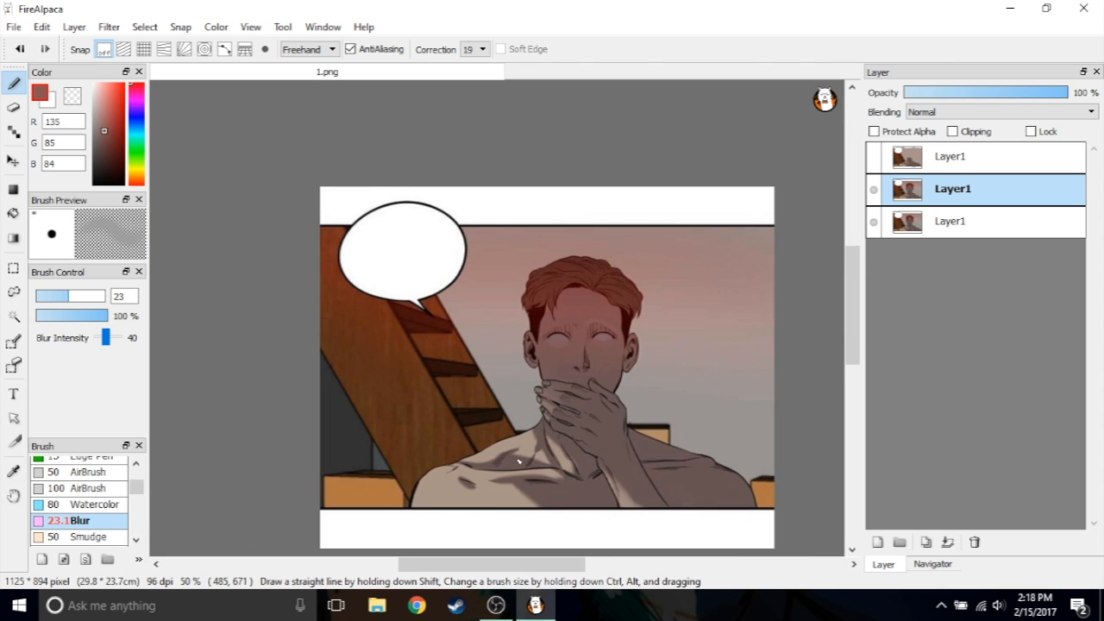
Save the image with the blank eyes under the file name 2 in PNG format, accepting that layers are not kept.
{"action": "left_click", "coordinate": [14, 27]}
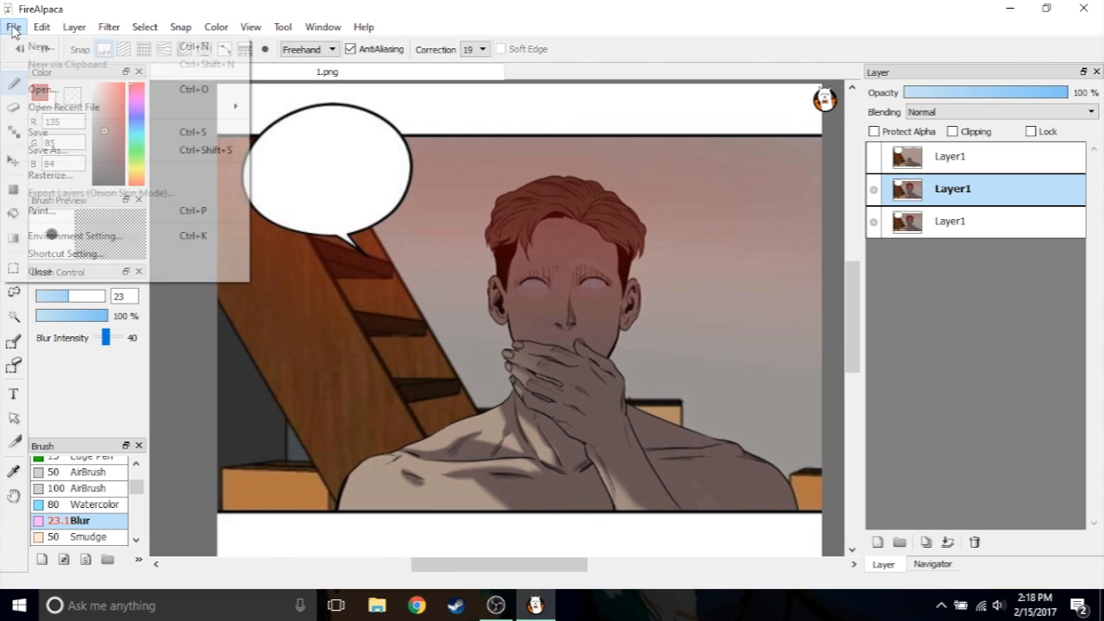
{"action": "left_click", "coordinate": [74, 131]}
{"action": "type", "text": "2"}
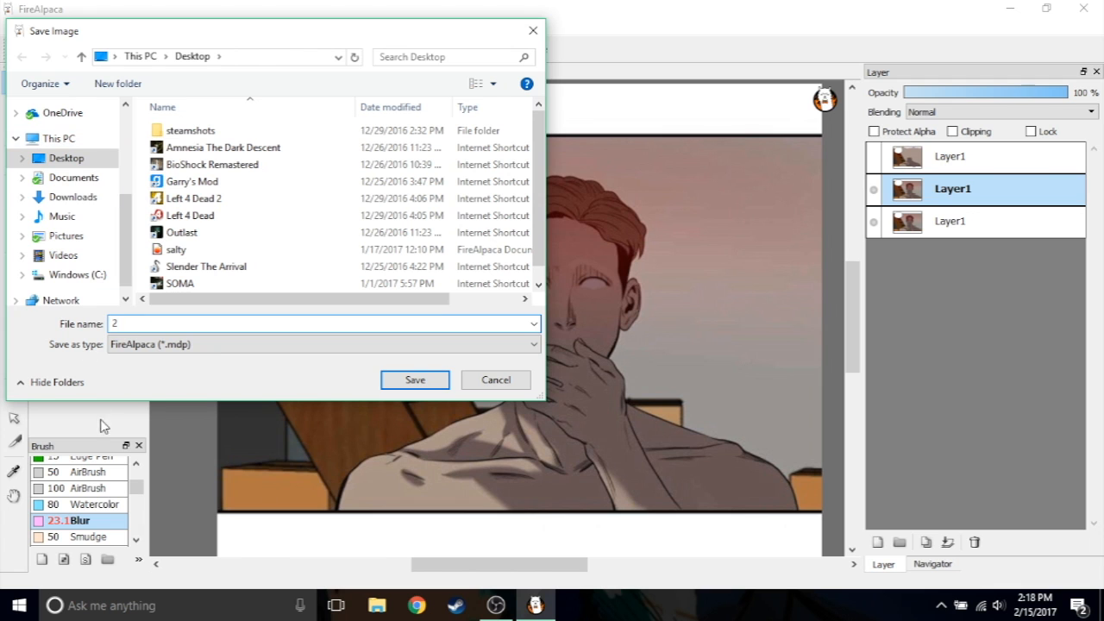
{"action": "left_click", "coordinate": [125, 344]}
{"action": "left_click", "coordinate": [148, 371]}
{"action": "left_click", "coordinate": [414, 379]}
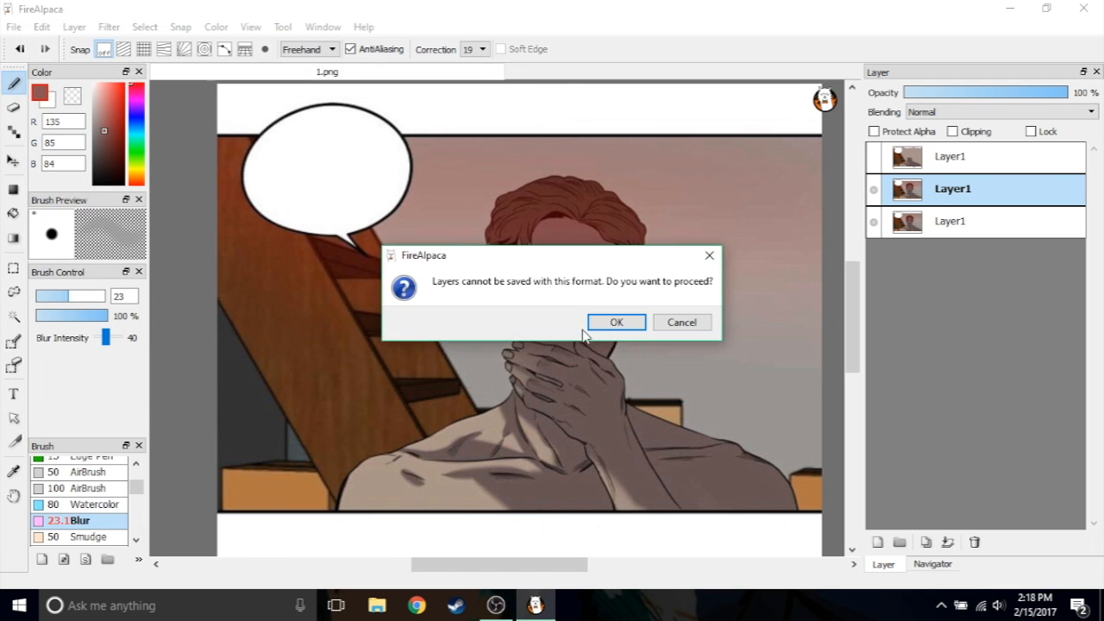
{"action": "left_click", "coordinate": [609, 323]}
{"action": "left_click", "coordinate": [536, 353]}
Hide the blank-eyed face layer and select the original layer at the bottom of the stack.
{"action": "scroll", "coordinate": [592, 298], "scroll_direction": "down", "scroll_amount": 2}
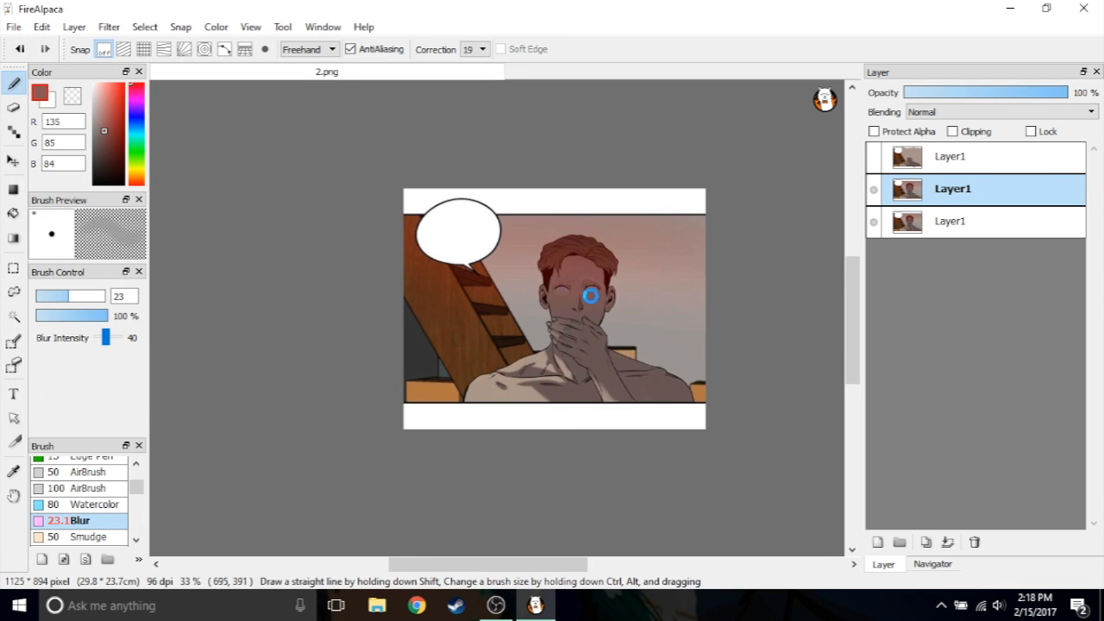
{"action": "scroll", "coordinate": [593, 299], "scroll_direction": "up", "scroll_amount": 2}
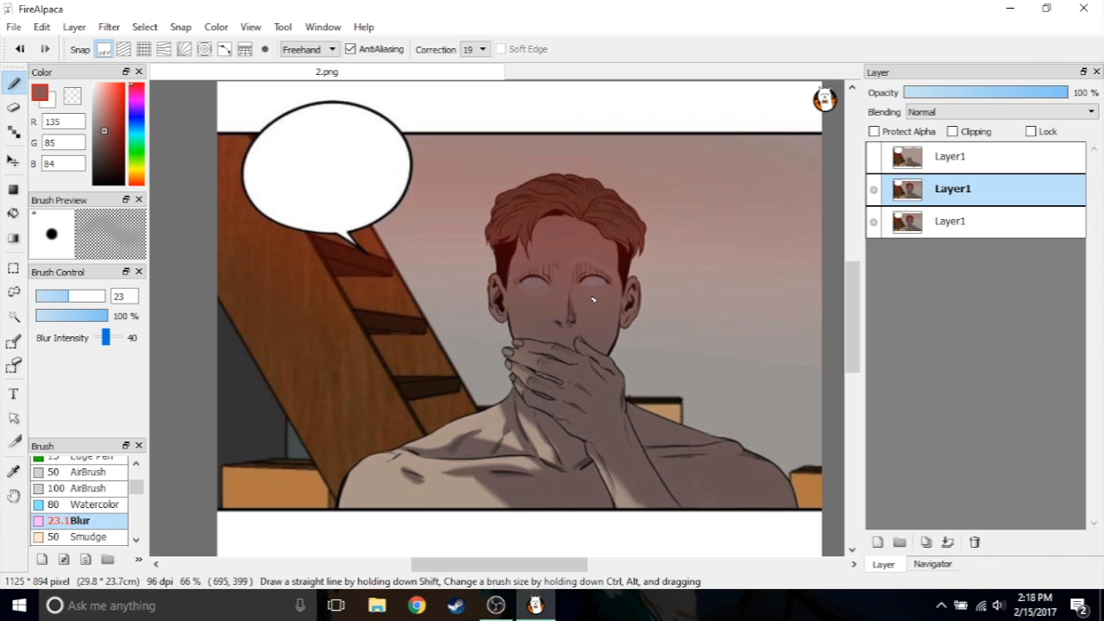
{"action": "left_click", "coordinate": [874, 189]}
{"action": "left_click", "coordinate": [949, 222]}
{"action": "scroll", "coordinate": [518, 322], "scroll_direction": "up", "scroll_amount": 2}
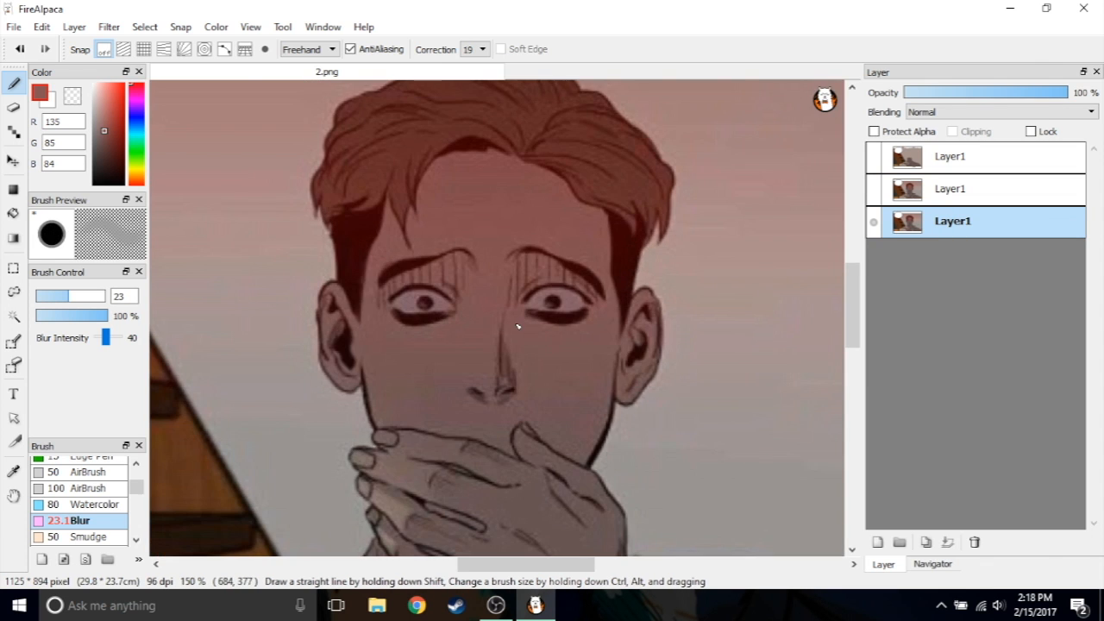
{"action": "scroll", "coordinate": [517, 323], "scroll_direction": "down", "scroll_amount": 2}
{"action": "scroll", "coordinate": [503, 330], "scroll_direction": "up", "scroll_amount": 1}
{"action": "scroll", "coordinate": [512, 293], "scroll_direction": "up", "scroll_amount": 1}
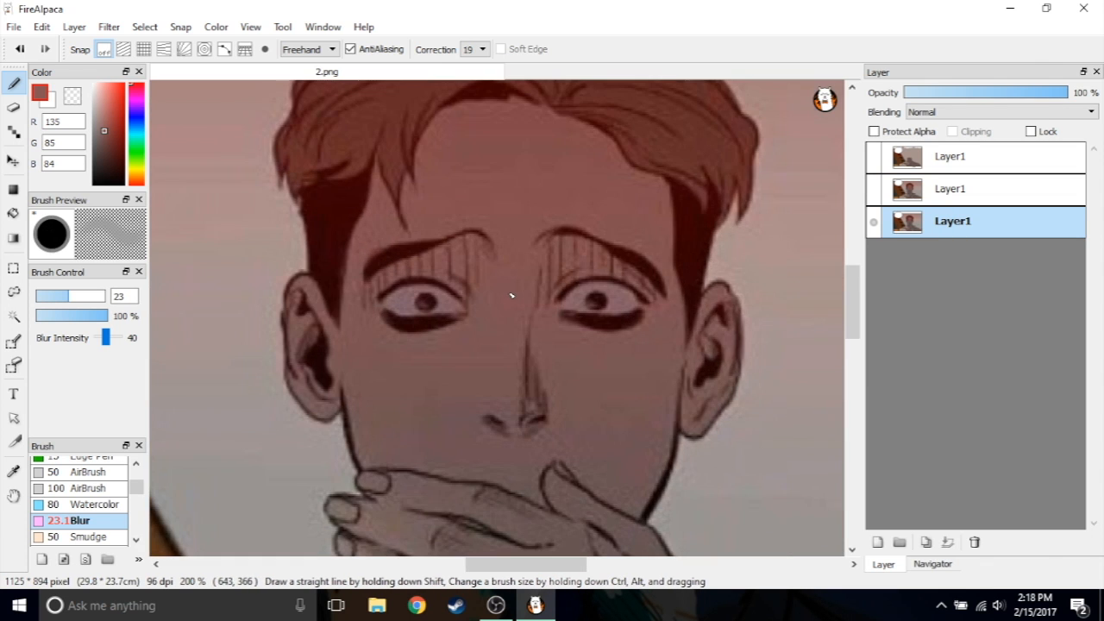
Duplicate the original face layer five times and hide every copy below the topmost duplicate.
{"action": "scroll", "coordinate": [508, 299], "scroll_direction": "up", "scroll_amount": 1}
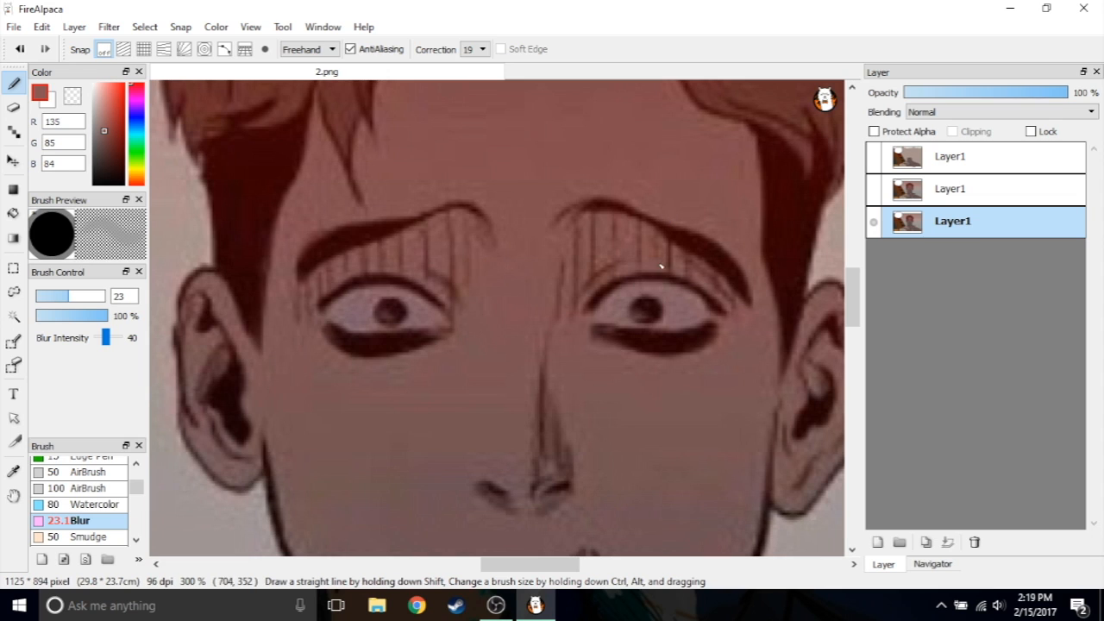
{"action": "left_click", "coordinate": [927, 541]}
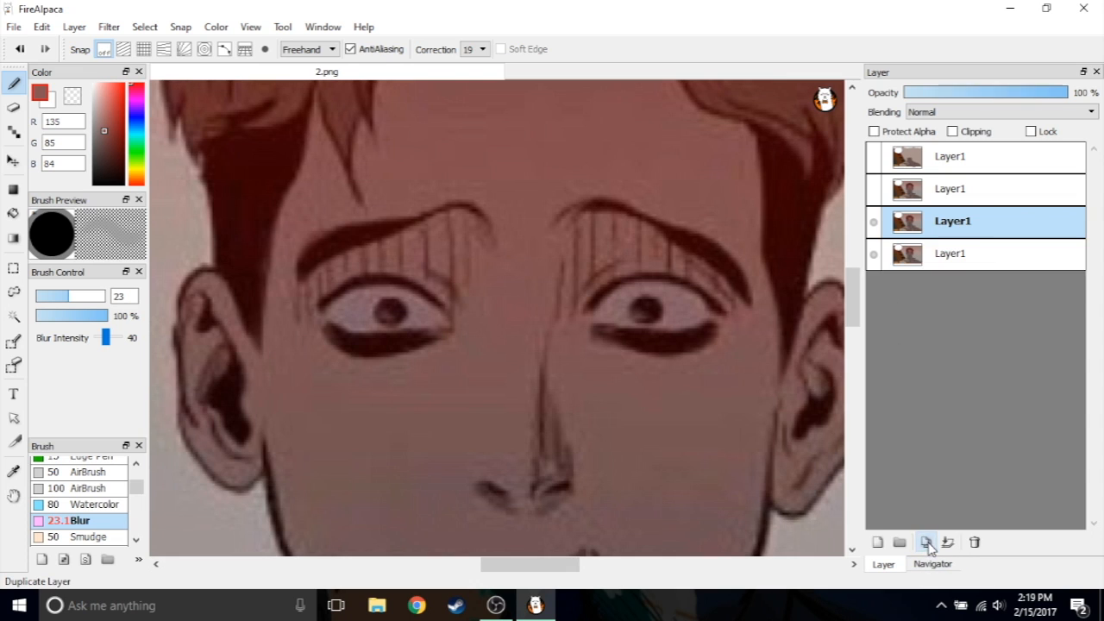
{"action": "left_click", "coordinate": [927, 540]}
{"action": "left_click", "coordinate": [927, 541]}
{"action": "left_click", "coordinate": [927, 541]}
{"action": "left_click", "coordinate": [927, 541]}
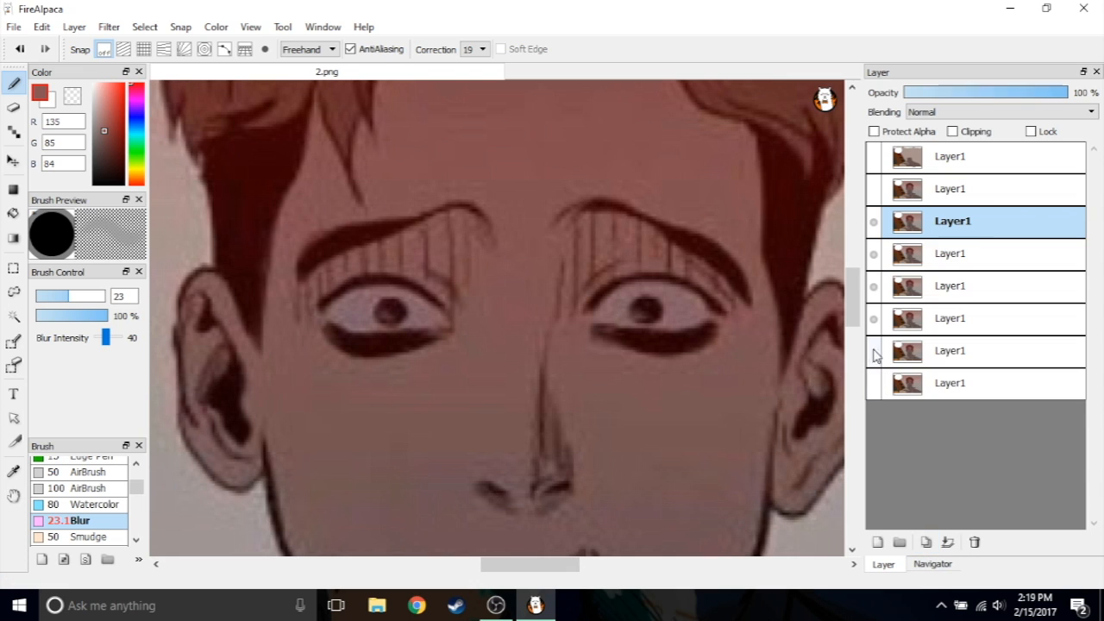
{"action": "left_click", "coordinate": [873, 288]}
{"action": "left_click", "coordinate": [878, 259]}
{"action": "scroll", "coordinate": [377, 322], "scroll_direction": "up", "scroll_amount": 1}
{"action": "scroll", "coordinate": [347, 306], "scroll_direction": "down", "scroll_amount": 2}
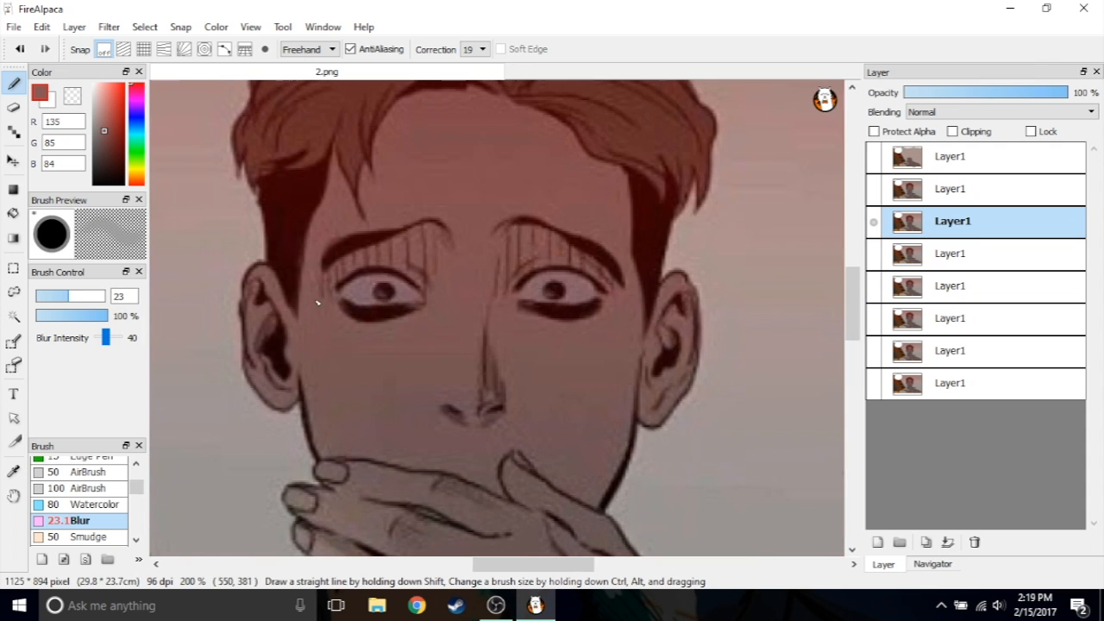
Lasso the dark shadow under the left-hand eye, invert the selection and delete everything around it.
{"action": "scroll", "coordinate": [333, 292], "scroll_direction": "up", "scroll_amount": 3}
{"action": "scroll", "coordinate": [454, 336], "scroll_direction": "up", "scroll_amount": 1}
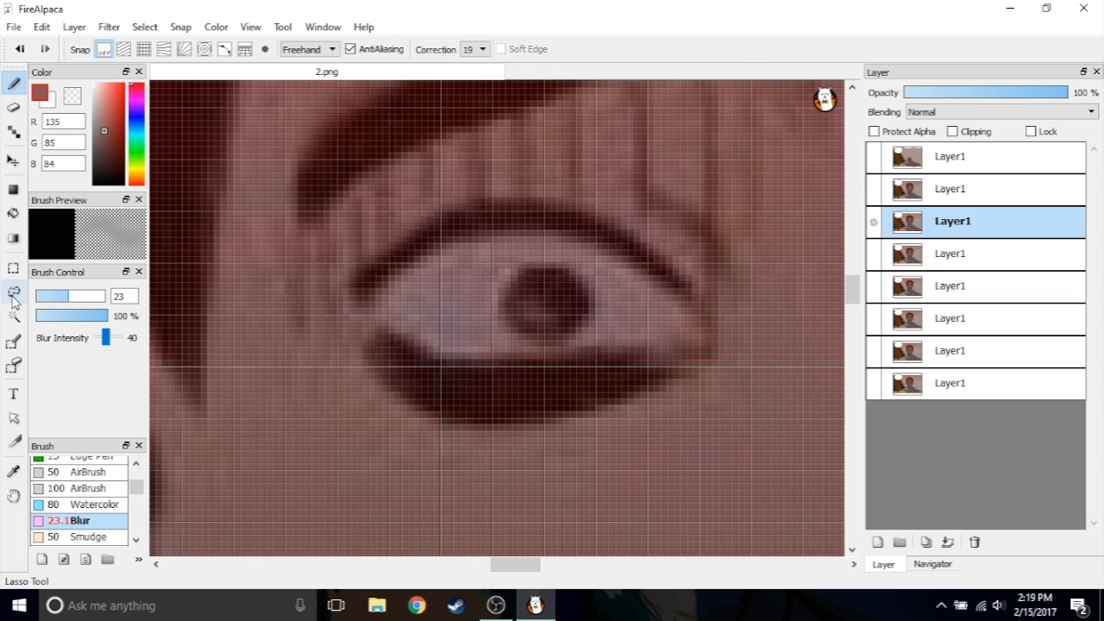
{"action": "left_click", "coordinate": [14, 297]}
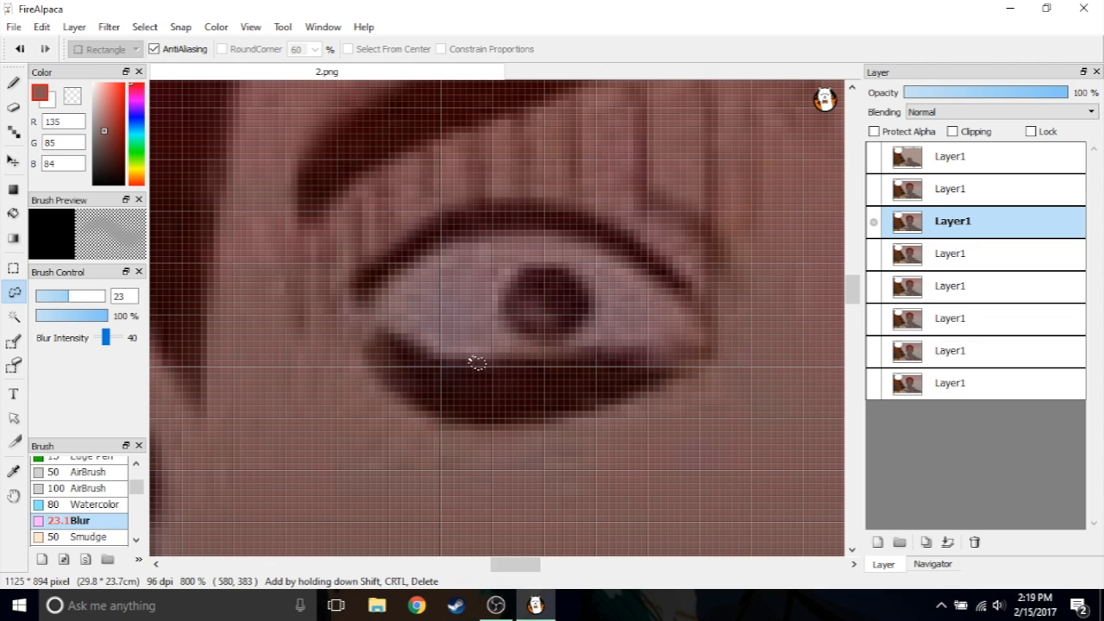
{"action": "mouse_move", "coordinate": [456, 360]}
{"action": "left_mouse_down"}
{"action": "mouse_move", "coordinate": [397, 331]}
{"action": "mouse_move", "coordinate": [360, 355]}
{"action": "mouse_move", "coordinate": [361, 368]}
{"action": "mouse_move", "coordinate": [415, 409]}
{"action": "mouse_move", "coordinate": [626, 404]}
{"action": "mouse_move", "coordinate": [693, 378]}
{"action": "mouse_move", "coordinate": [655, 351]}
{"action": "mouse_move", "coordinate": [617, 344]}
{"action": "mouse_move", "coordinate": [558, 360]}
{"action": "mouse_move", "coordinate": [468, 370]}
{"action": "left_mouse_up"}
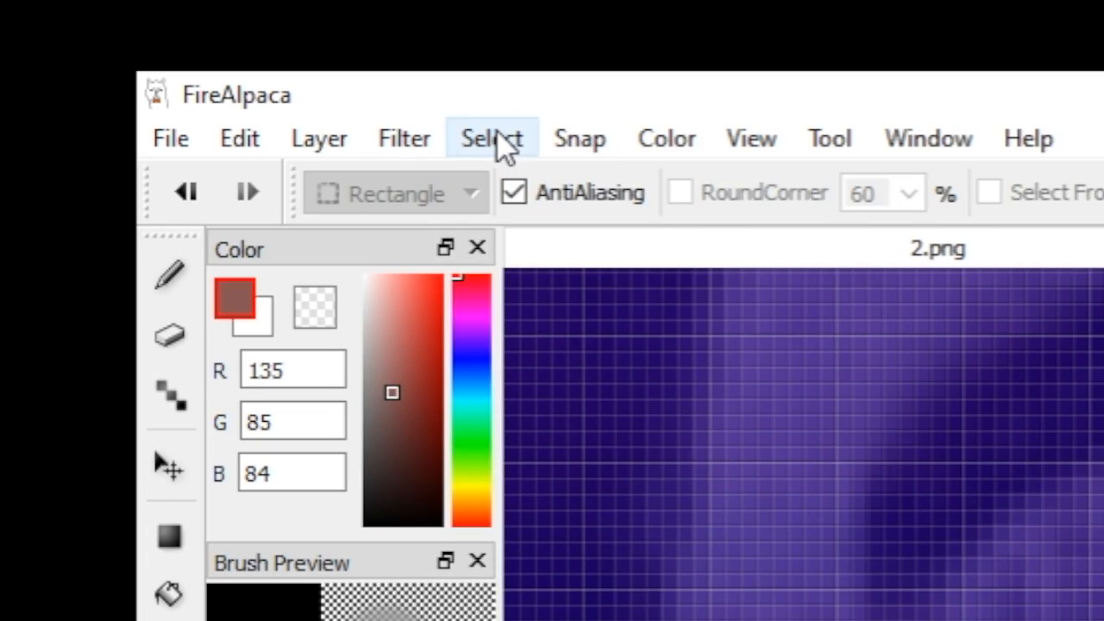
{"action": "left_click", "coordinate": [148, 30]}
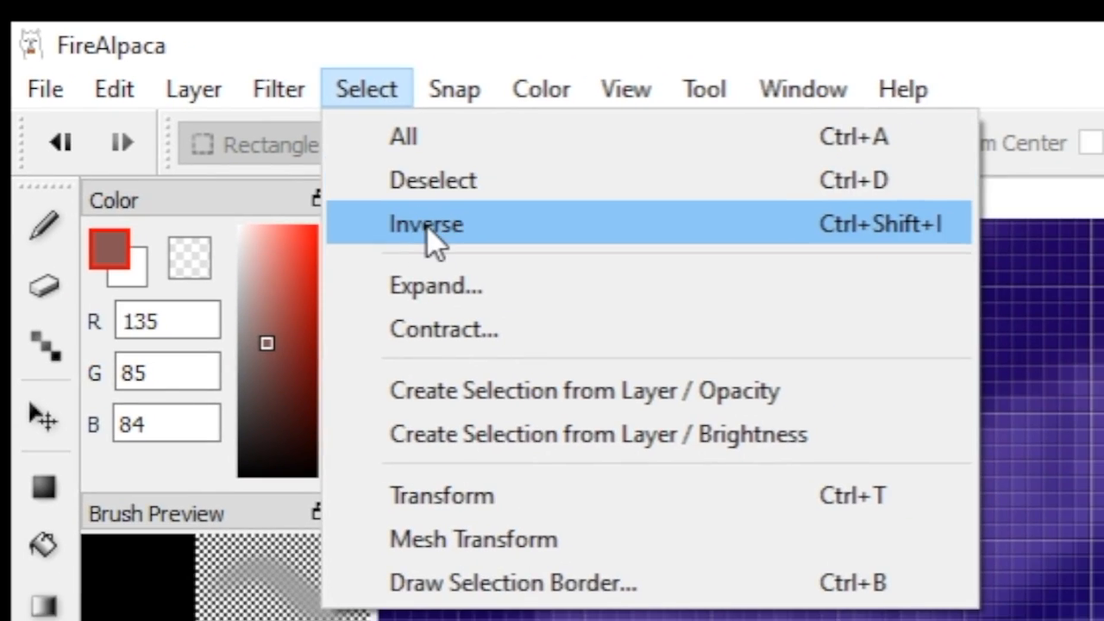
{"action": "left_click", "coordinate": [552, 273]}
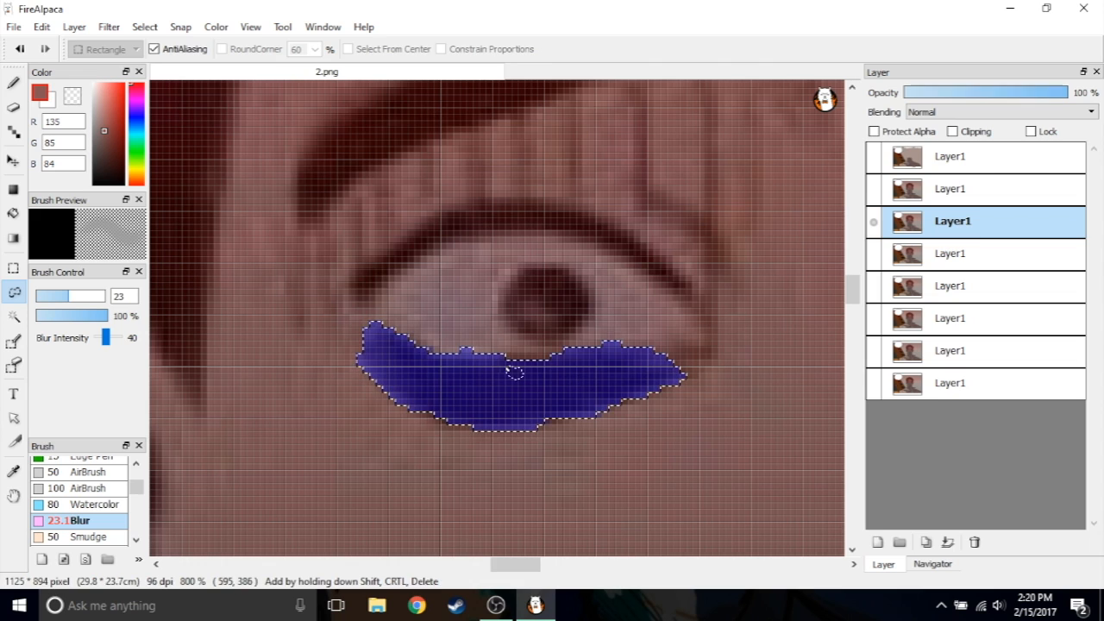
{"action": "key", "text": "Delete"}
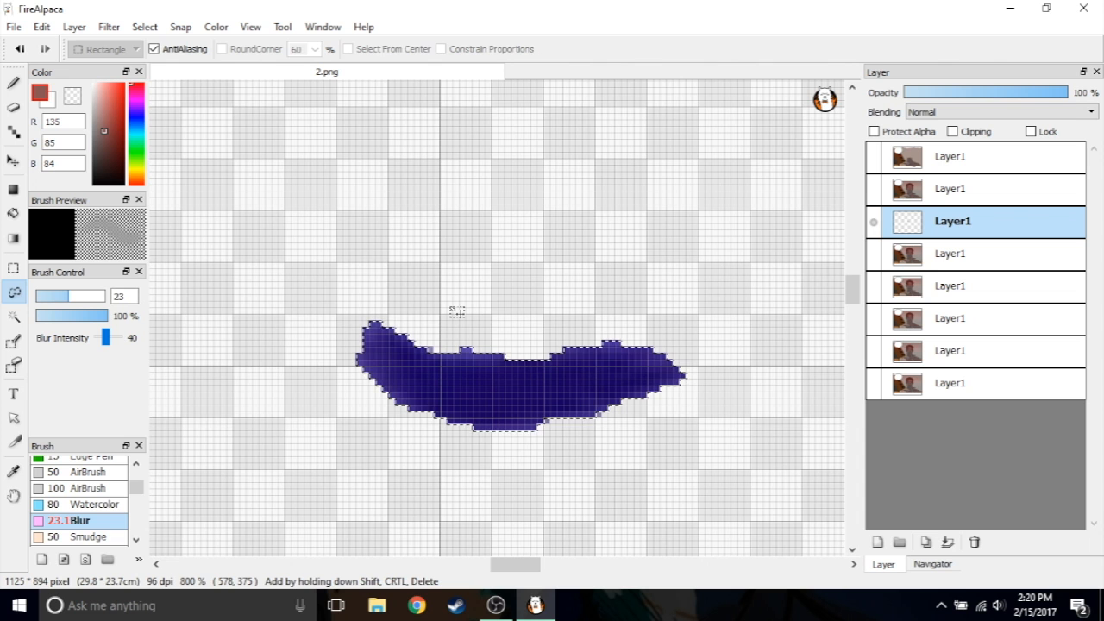
Save the isolated under-eye shadow under the file name 3 in PNG format, accepting that layers are not kept.
{"action": "scroll", "coordinate": [457, 311], "scroll_direction": "down", "scroll_amount": 9}
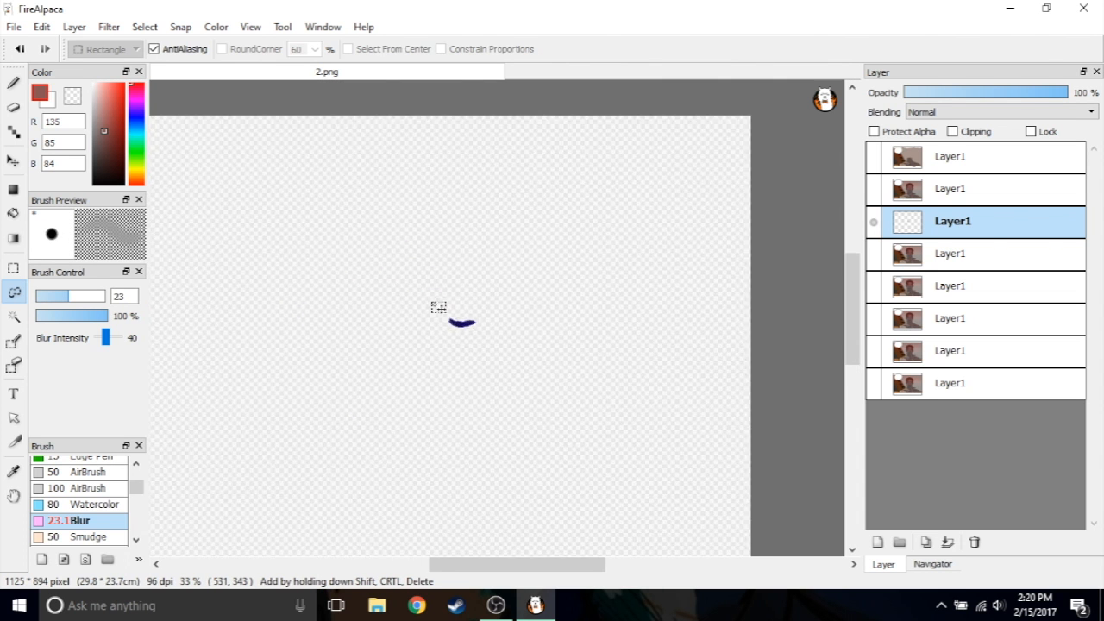
{"action": "scroll", "coordinate": [438, 307], "scroll_direction": "up", "scroll_amount": 5}
{"action": "scroll", "coordinate": [325, 334], "scroll_direction": "up", "scroll_amount": 1}
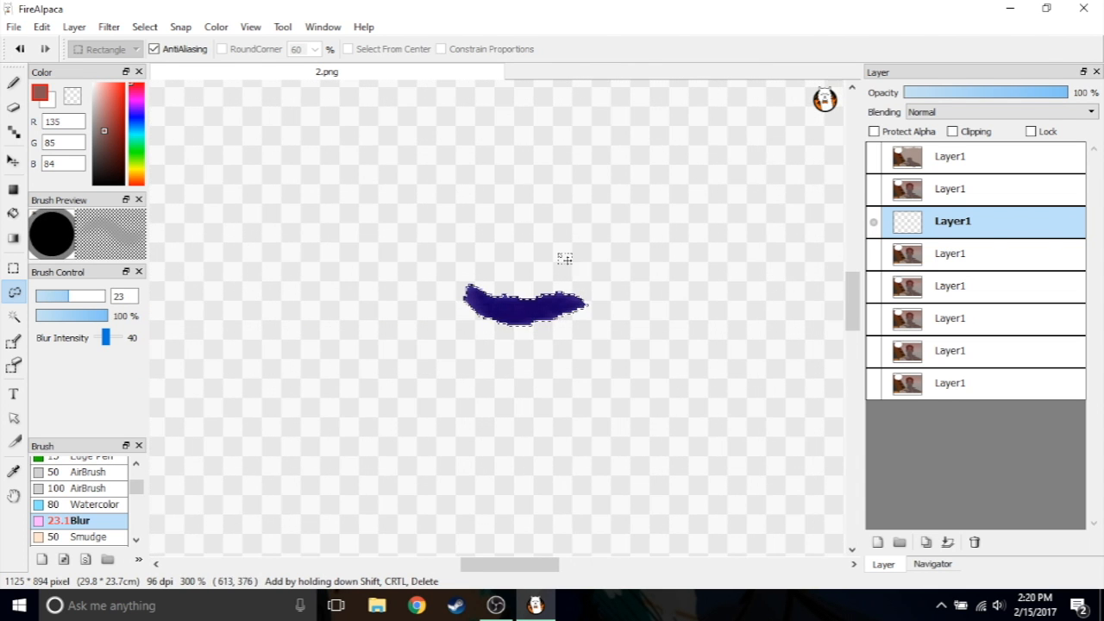
{"action": "scroll", "coordinate": [562, 256], "scroll_direction": "up", "scroll_amount": 1}
{"action": "left_click", "coordinate": [13, 27]}
{"action": "left_click", "coordinate": [67, 152]}
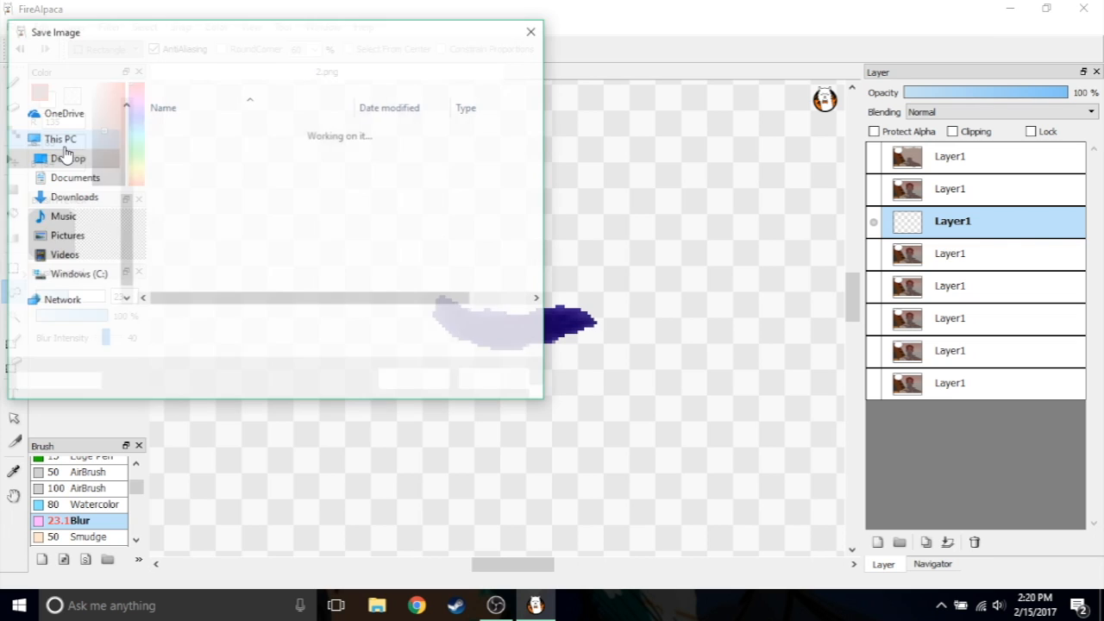
{"action": "left_click", "coordinate": [154, 345]}
{"action": "left_click", "coordinate": [160, 372]}
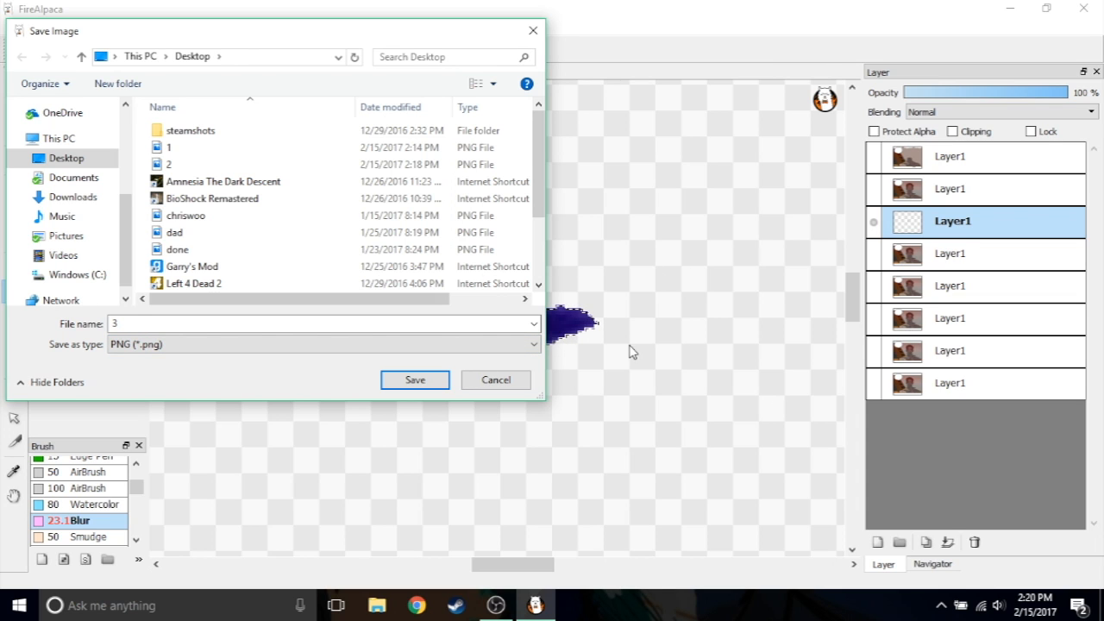
{"action": "left_click", "coordinate": [415, 379]}
{"action": "left_click", "coordinate": [599, 320]}
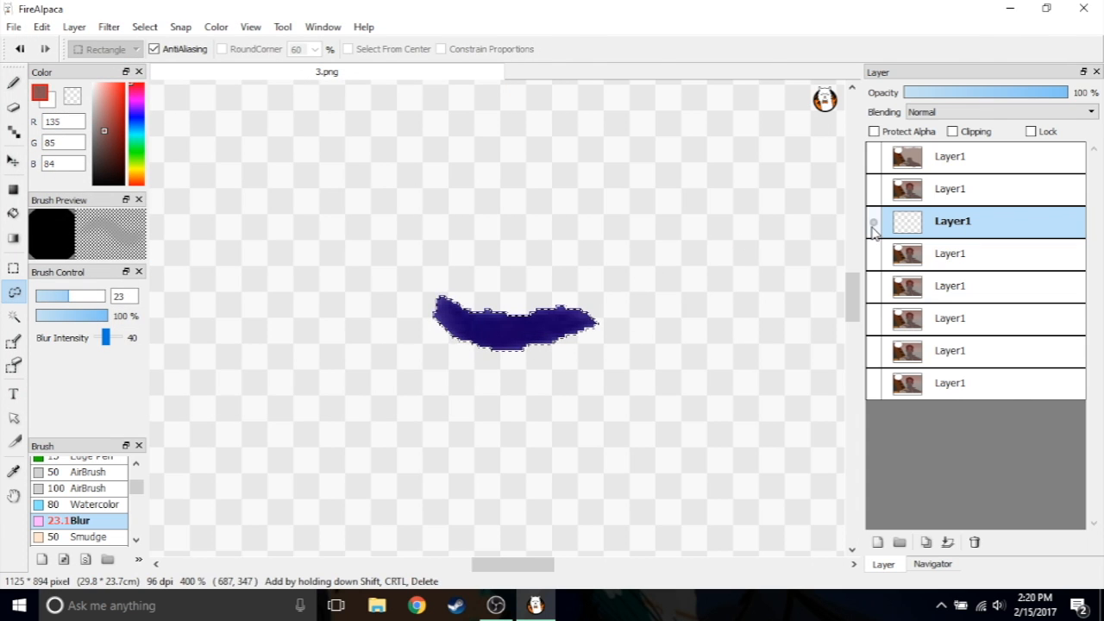
Hide the under-eye shadow layer, show and select the next face copy below it, and clear the selection.
{"action": "left_click", "coordinate": [874, 254]}
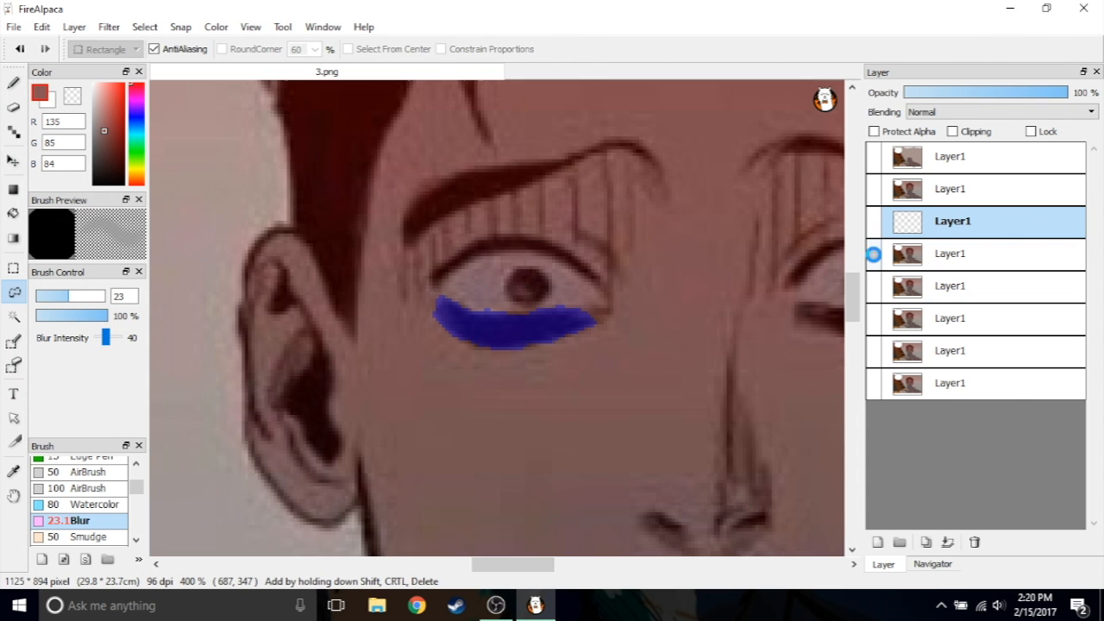
{"action": "left_click", "coordinate": [944, 258]}
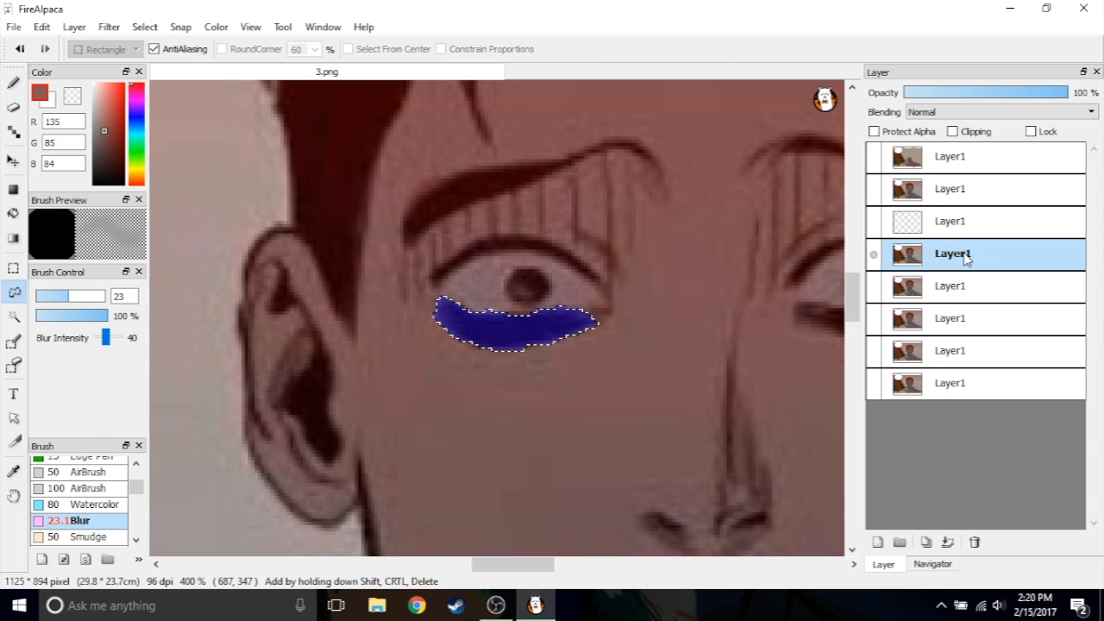
{"action": "key", "text": "ctrl+d"}
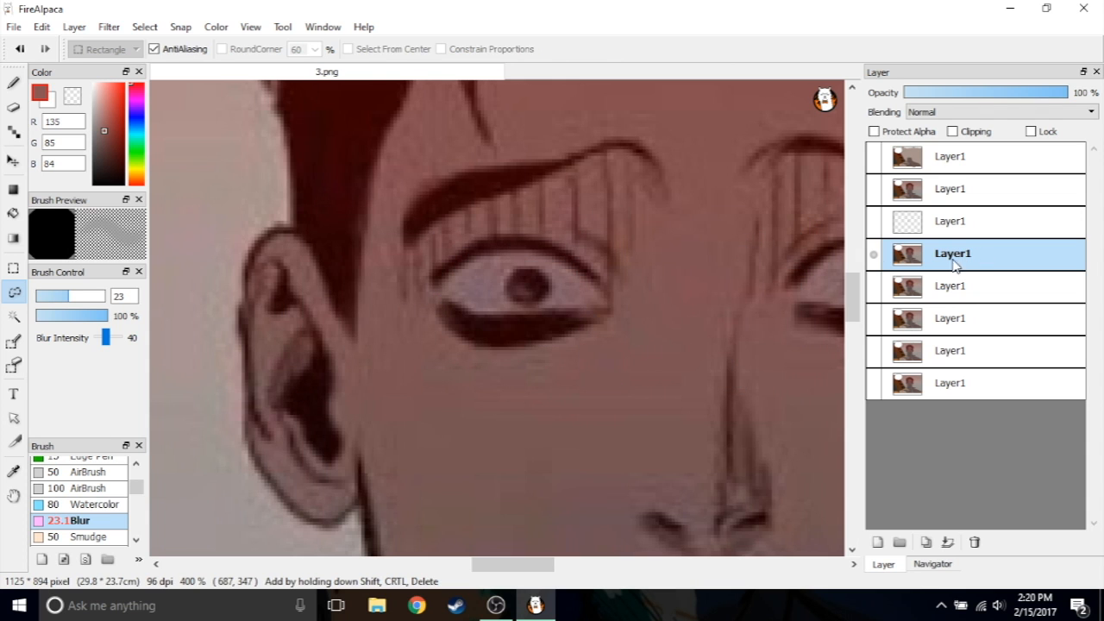
Lasso the iris of the left-hand eye, invert the selection and delete the rest of the layer.
{"action": "scroll", "coordinate": [499, 351], "scroll_direction": "up", "scroll_amount": 4}
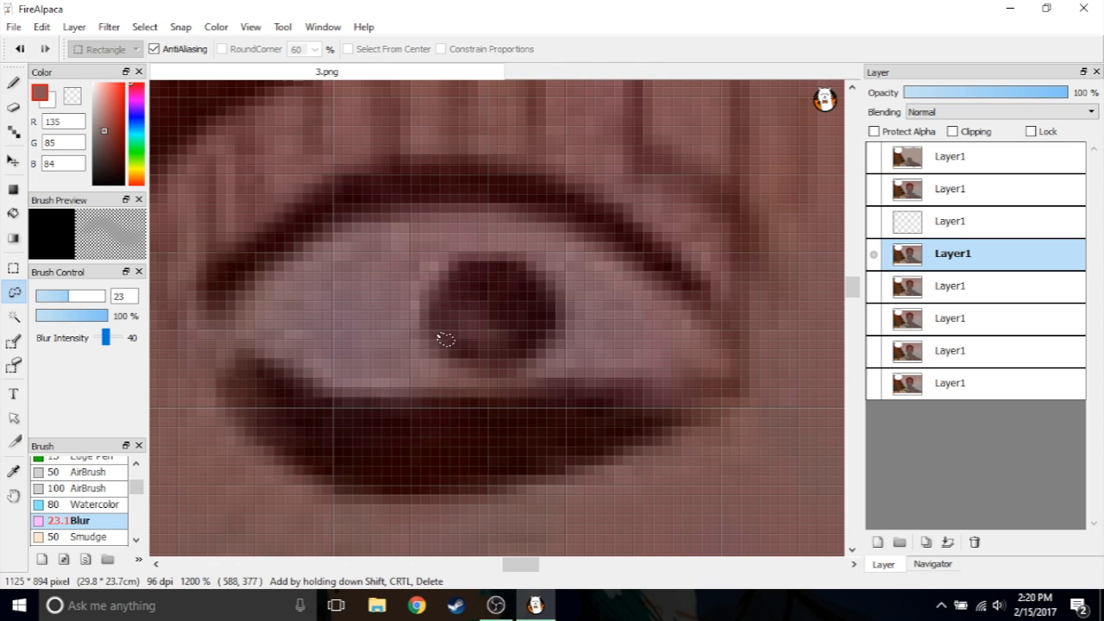
{"action": "mouse_move", "coordinate": [450, 365]}
{"action": "left_mouse_down"}
{"action": "mouse_move", "coordinate": [486, 384]}
{"action": "mouse_move", "coordinate": [549, 368]}
{"action": "mouse_move", "coordinate": [566, 306]}
{"action": "mouse_move", "coordinate": [518, 252]}
{"action": "left_mouse_up"}
{"action": "left_click", "coordinate": [144, 27]}
{"action": "left_click", "coordinate": [175, 82]}
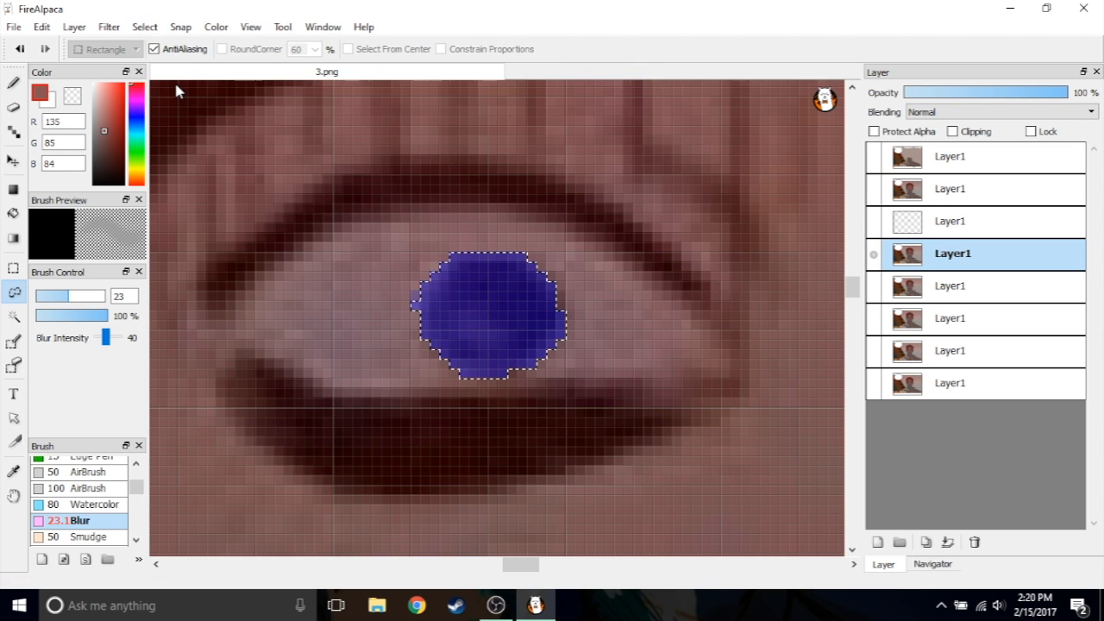
{"action": "key", "text": "Delete"}
Save the isolated iris under the file name 4 in PNG format, accepting the layer warning and save settings.
{"action": "left_click", "coordinate": [13, 27]}
{"action": "left_click", "coordinate": [76, 149]}
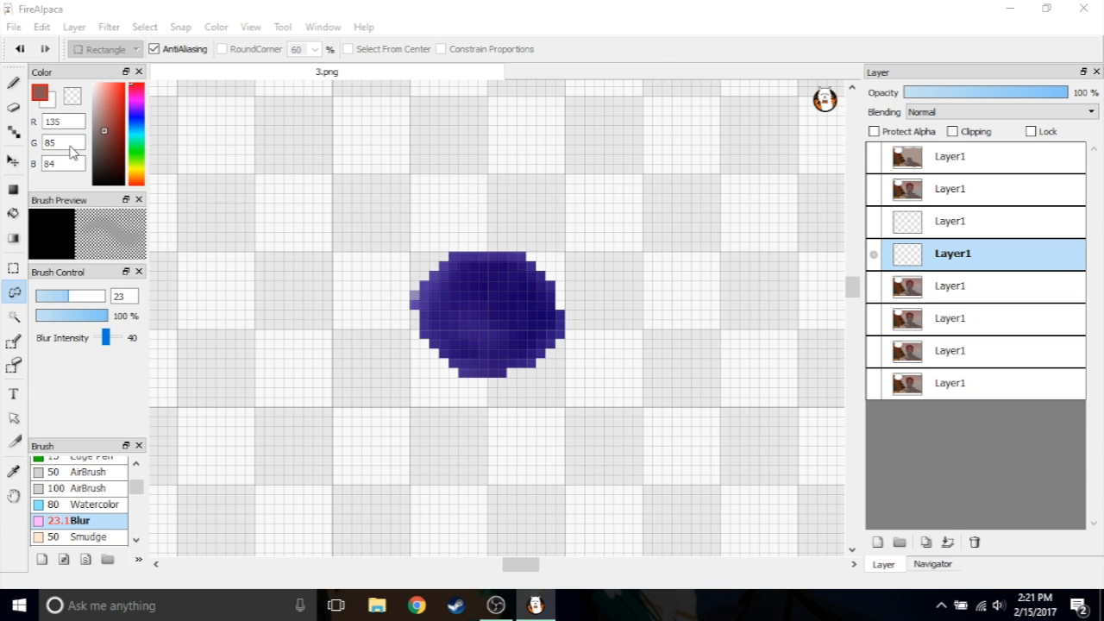
{"action": "type", "text": "4"}
{"action": "left_click", "coordinate": [121, 344]}
{"action": "left_click", "coordinate": [146, 372]}
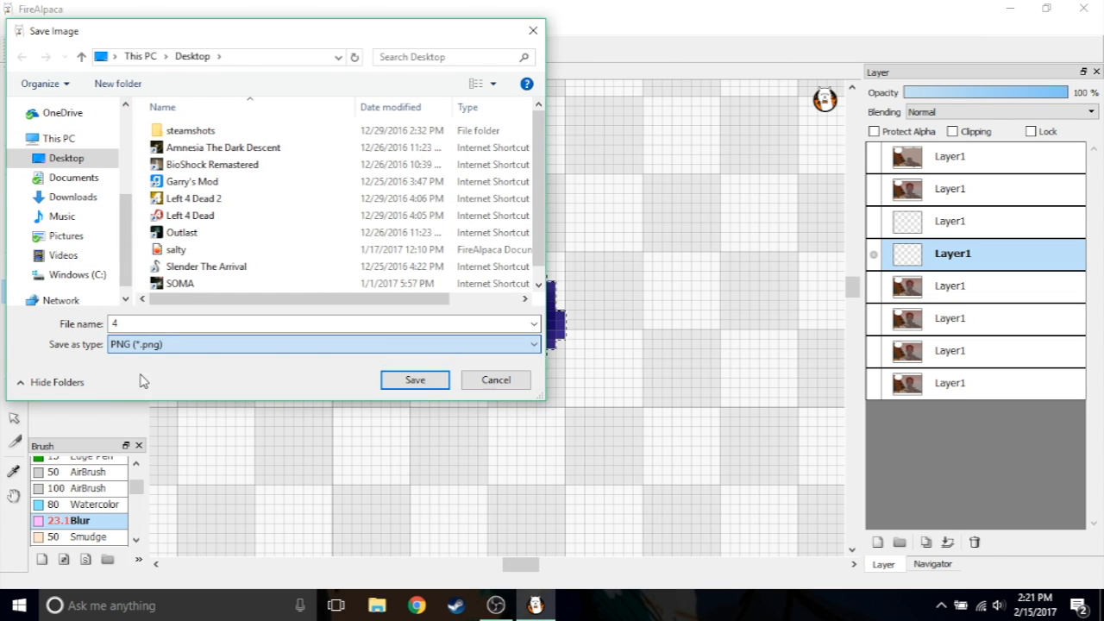
{"action": "left_click", "coordinate": [415, 380]}
{"action": "left_click", "coordinate": [603, 326]}
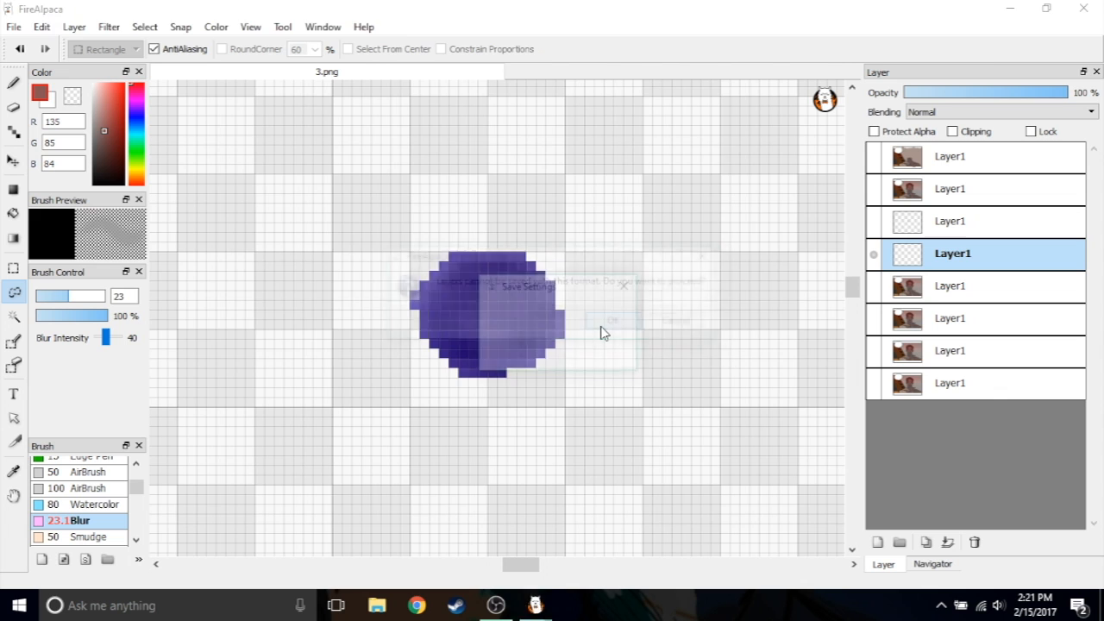
{"action": "left_click", "coordinate": [549, 355]}
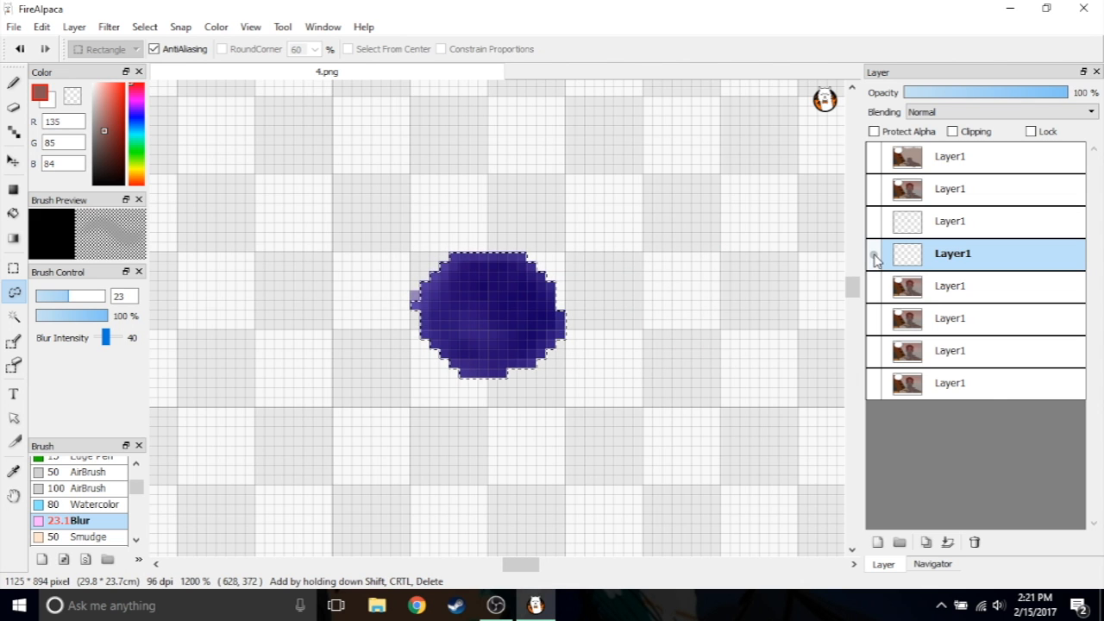
On the next face copy, clear the old selection, lasso the left-hand eyebrow and delete everything outside it.
{"action": "scroll", "coordinate": [521, 143], "scroll_direction": "up", "scroll_amount": 2}
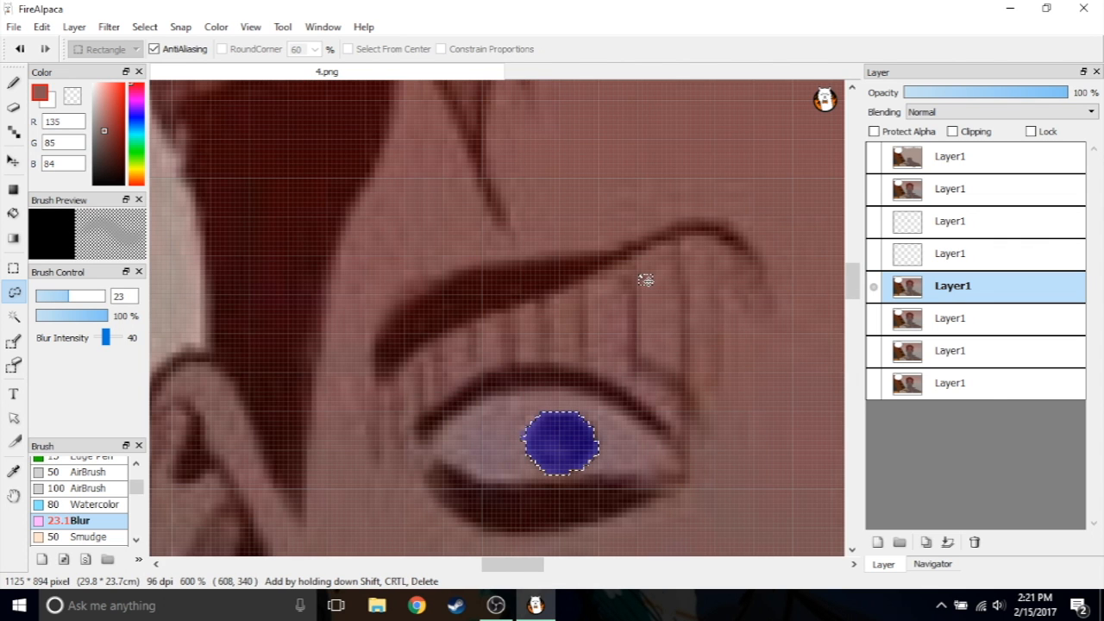
{"action": "left_click", "coordinate": [591, 305]}
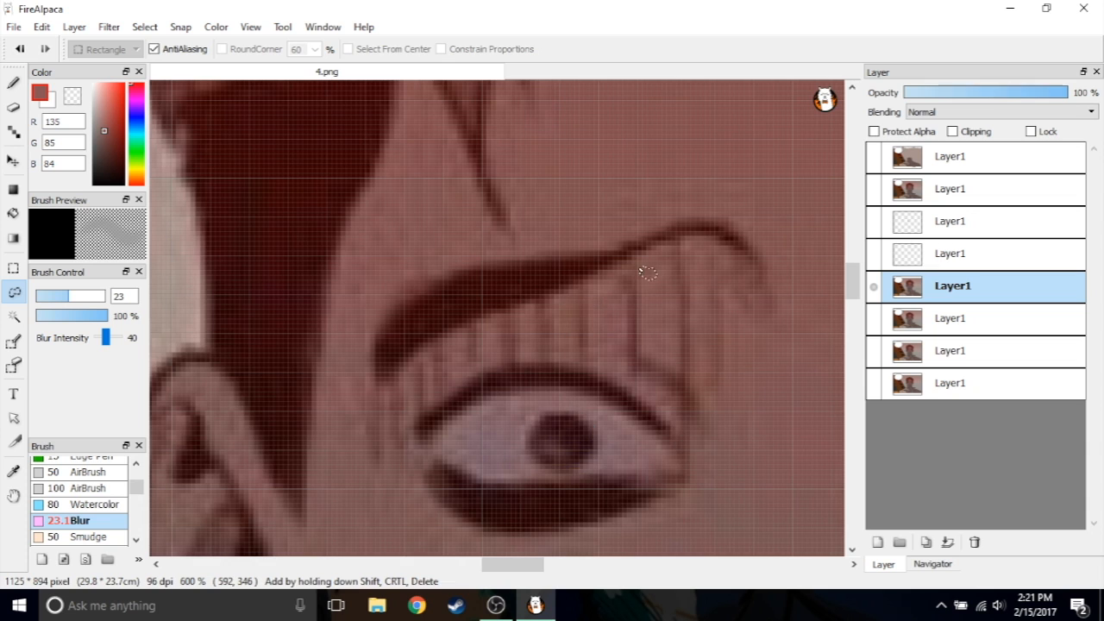
{"action": "scroll", "coordinate": [648, 272], "scroll_direction": "up", "scroll_amount": 1}
{"action": "mouse_move", "coordinate": [342, 293]}
{"action": "left_mouse_down"}
{"action": "mouse_move", "coordinate": [302, 317]}
{"action": "mouse_move", "coordinate": [289, 367]}
{"action": "left_mouse_up"}
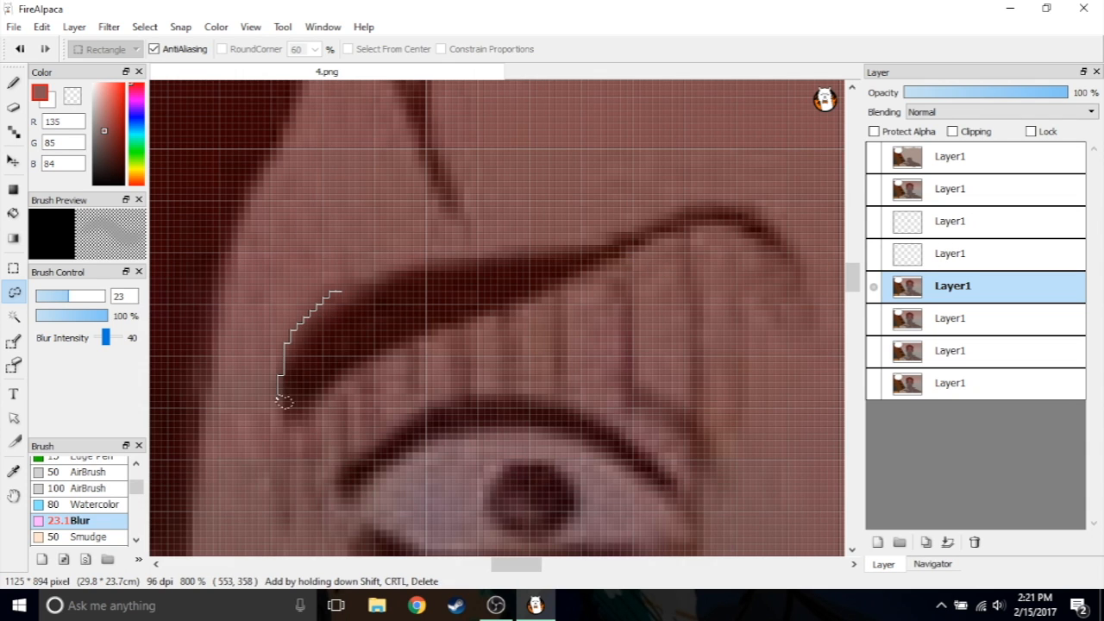
{"action": "left_click_drag", "start_coordinate": [311, 426], "coordinate": [336, 398]}
{"action": "mouse_move", "coordinate": [384, 358]}
{"action": "left_mouse_down"}
{"action": "mouse_move", "coordinate": [681, 233]}
{"action": "mouse_move", "coordinate": [677, 205]}
{"action": "mouse_move", "coordinate": [321, 308]}
{"action": "left_mouse_up"}
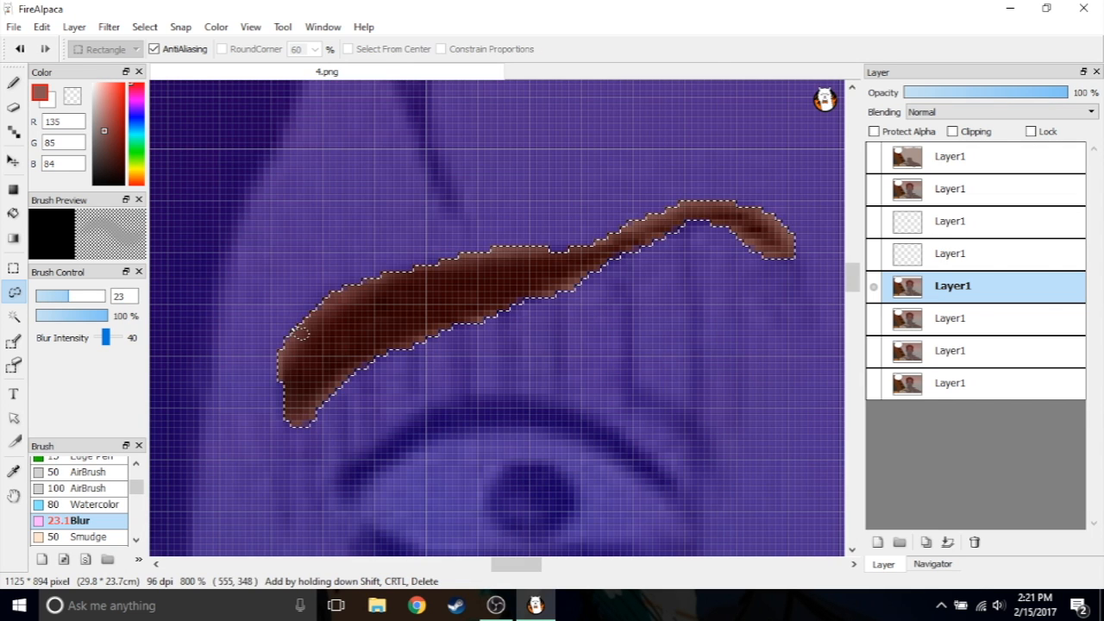
{"action": "left_click", "coordinate": [145, 27]}
{"action": "left_click", "coordinate": [169, 82]}
{"action": "key", "text": "Delete"}
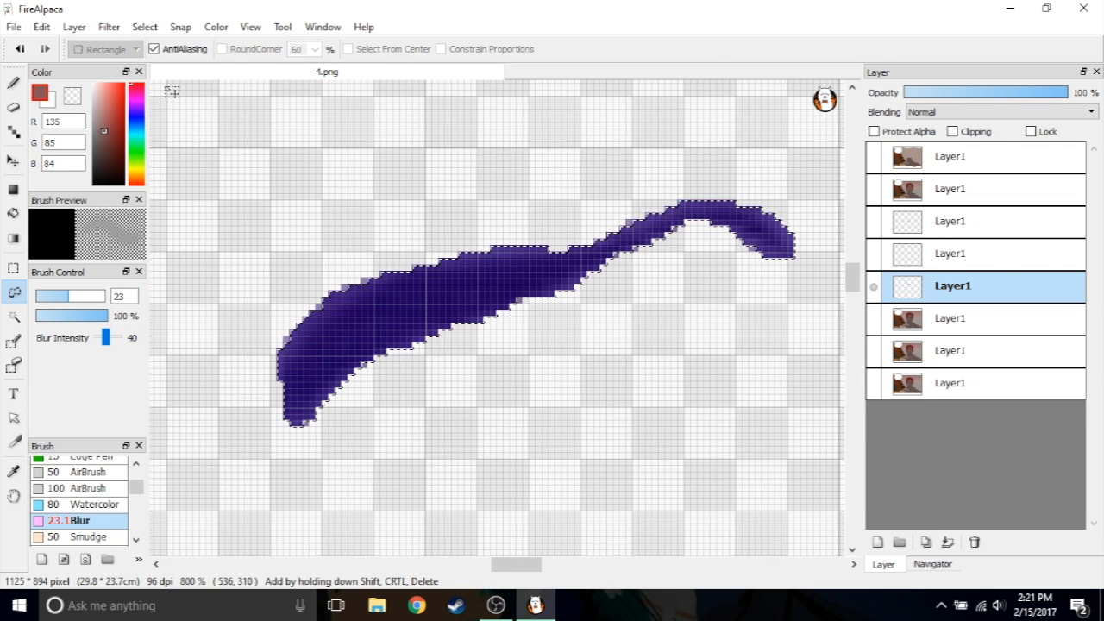
Save the isolated left-hand eyebrow under the file name 5 in PNG format.
{"action": "left_click", "coordinate": [14, 27]}
{"action": "left_click", "coordinate": [52, 149]}
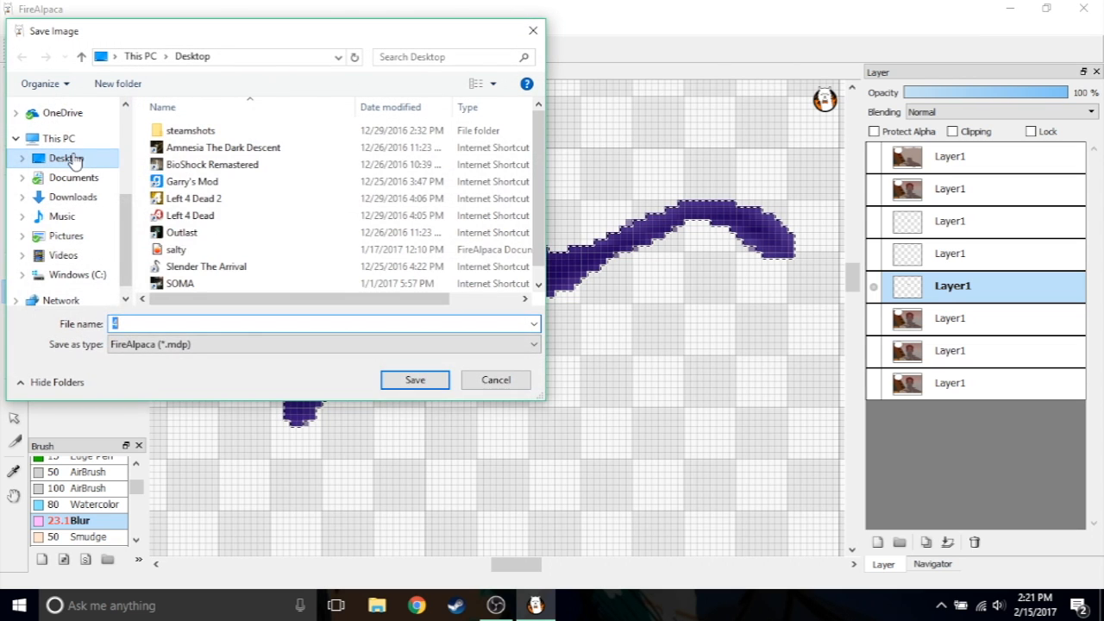
{"action": "type", "text": "5"}
{"action": "left_click", "coordinate": [410, 376]}
{"action": "left_click", "coordinate": [624, 323]}
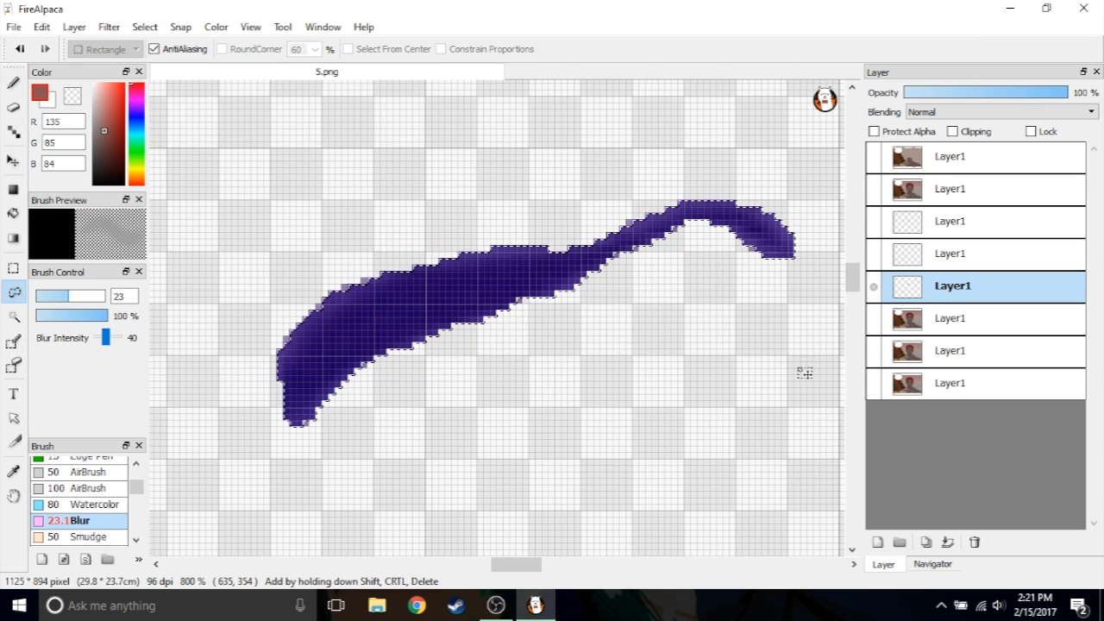
Hide the left-hand eyebrow layer, then show and select the next full face copy.
{"action": "scroll", "coordinate": [802, 373], "scroll_direction": "down", "scroll_amount": 3}
{"action": "left_click", "coordinate": [872, 286]}
{"action": "left_click", "coordinate": [873, 319]}
{"action": "left_click", "coordinate": [944, 316]}
{"action": "scroll", "coordinate": [744, 353], "scroll_direction": "down", "scroll_amount": 1}
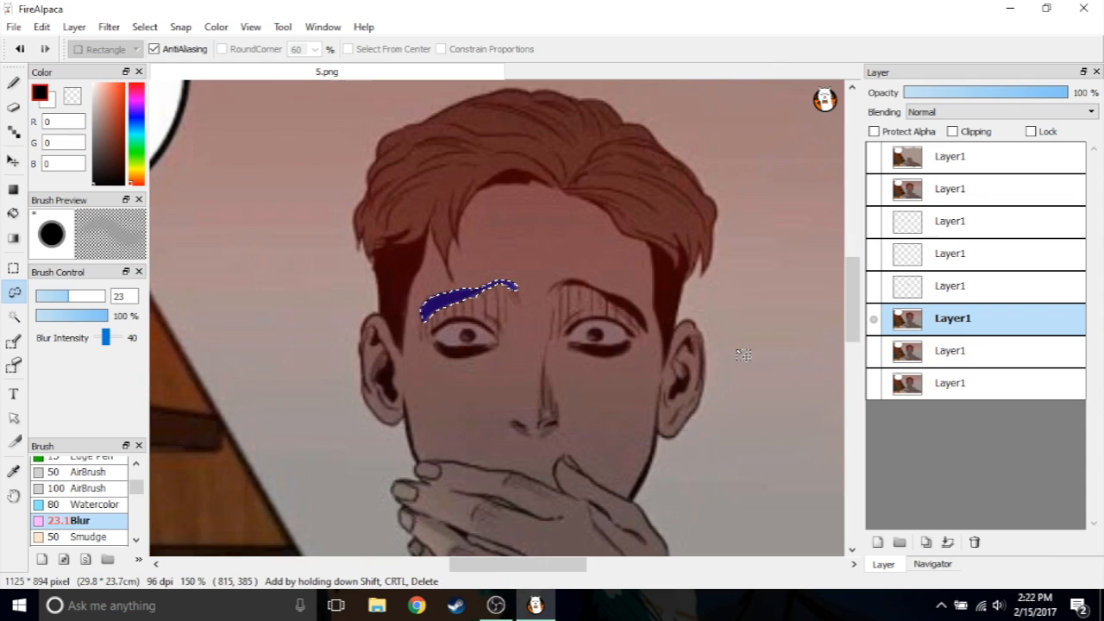
Isolate the dark shadow under the right-hand eye and the right-hand eyebrow on separate face copies, saving the eyebrow as PNG file 8.
{"action": "scroll", "coordinate": [659, 345], "scroll_direction": "up", "scroll_amount": 2}
{"action": "scroll", "coordinate": [557, 311], "scroll_direction": "up", "scroll_amount": 3}
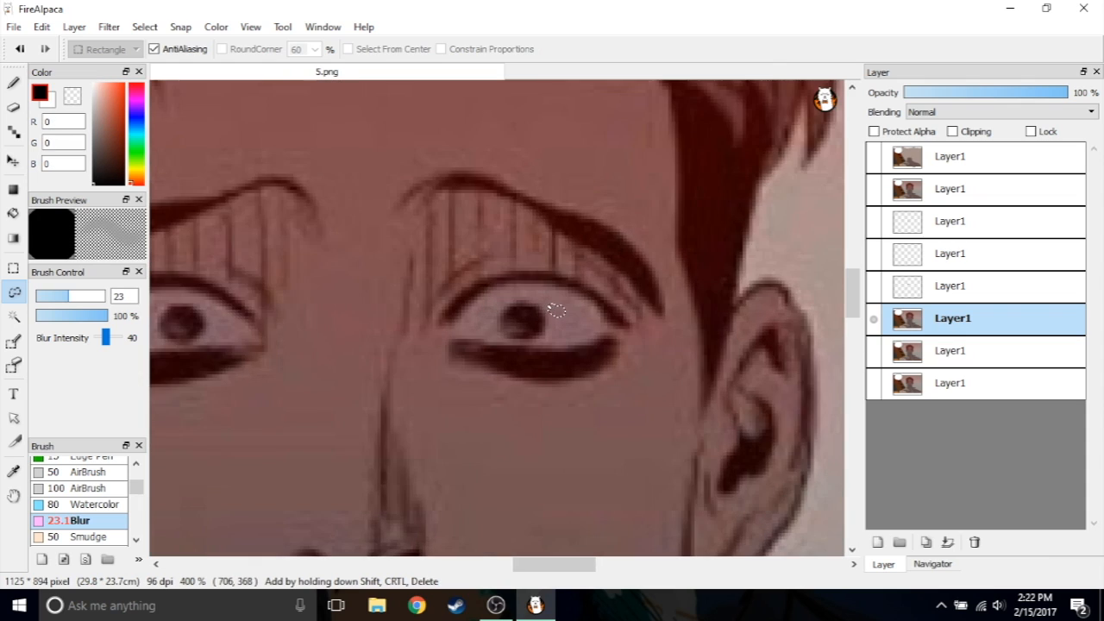
{"action": "left_click_drag", "start_coordinate": [439, 355], "coordinate": [488, 366]}
{"action": "left_click", "coordinate": [635, 319]}
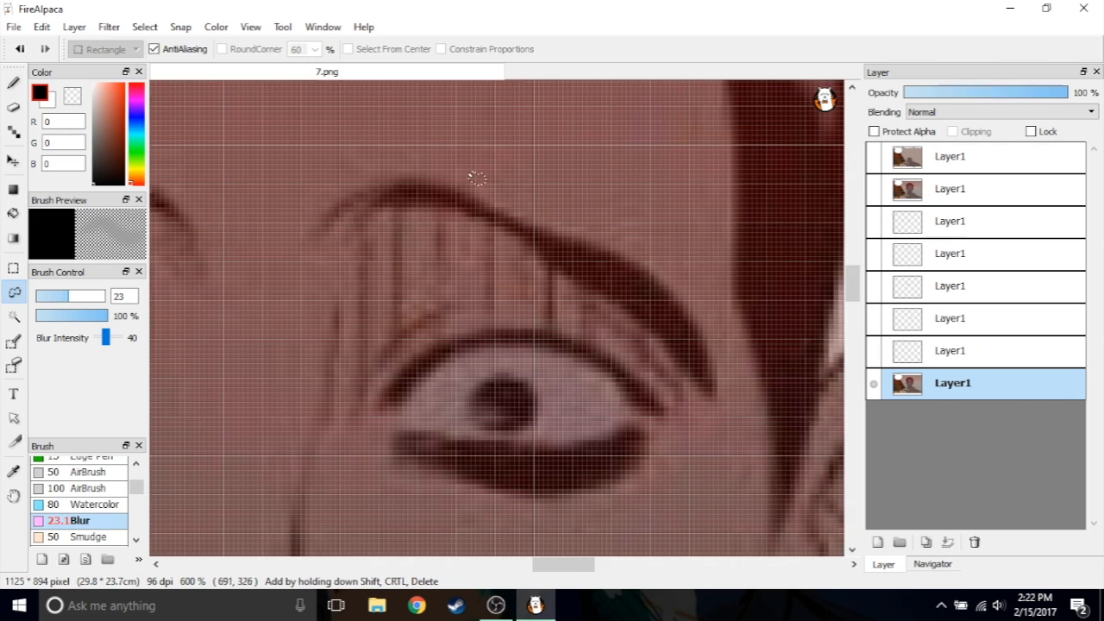
{"action": "mouse_move", "coordinate": [349, 194]}
{"action": "left_mouse_down"}
{"action": "mouse_move", "coordinate": [678, 362]}
{"action": "mouse_move", "coordinate": [690, 379]}
{"action": "left_mouse_up"}
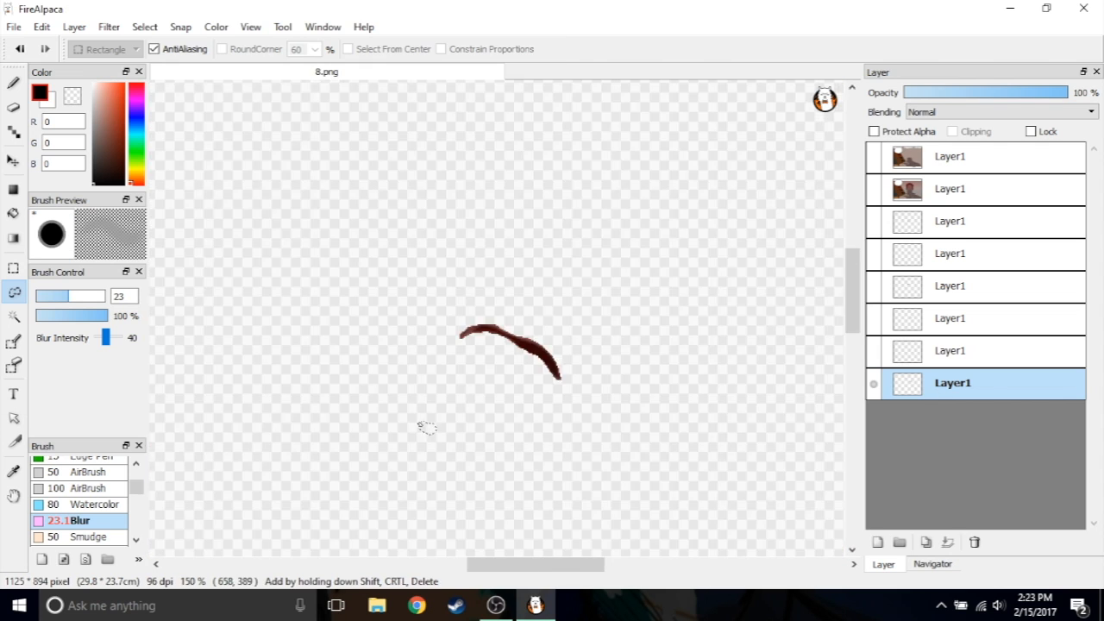
Hide the right-hand eyebrow layer and check the clean background and blank-eyed face layers one at a time.
{"action": "scroll", "coordinate": [382, 439], "scroll_direction": "down", "scroll_amount": 2}
{"action": "scroll", "coordinate": [402, 413], "scroll_direction": "up", "scroll_amount": 2}
{"action": "scroll", "coordinate": [347, 426], "scroll_direction": "down", "scroll_amount": 3}
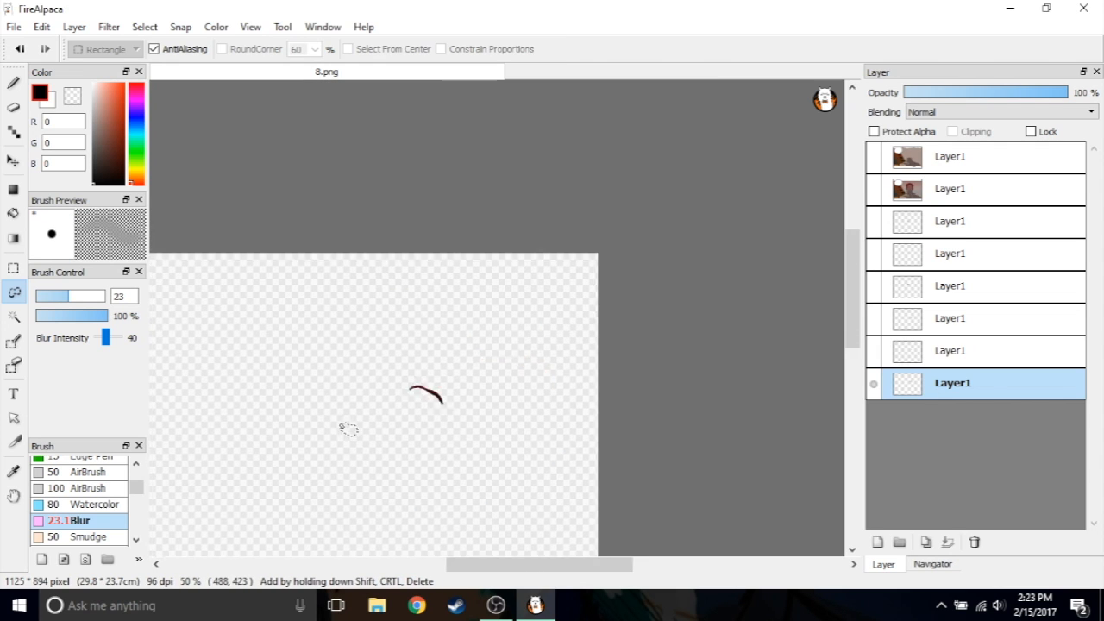
{"action": "scroll", "coordinate": [374, 387], "scroll_direction": "up", "scroll_amount": 2}
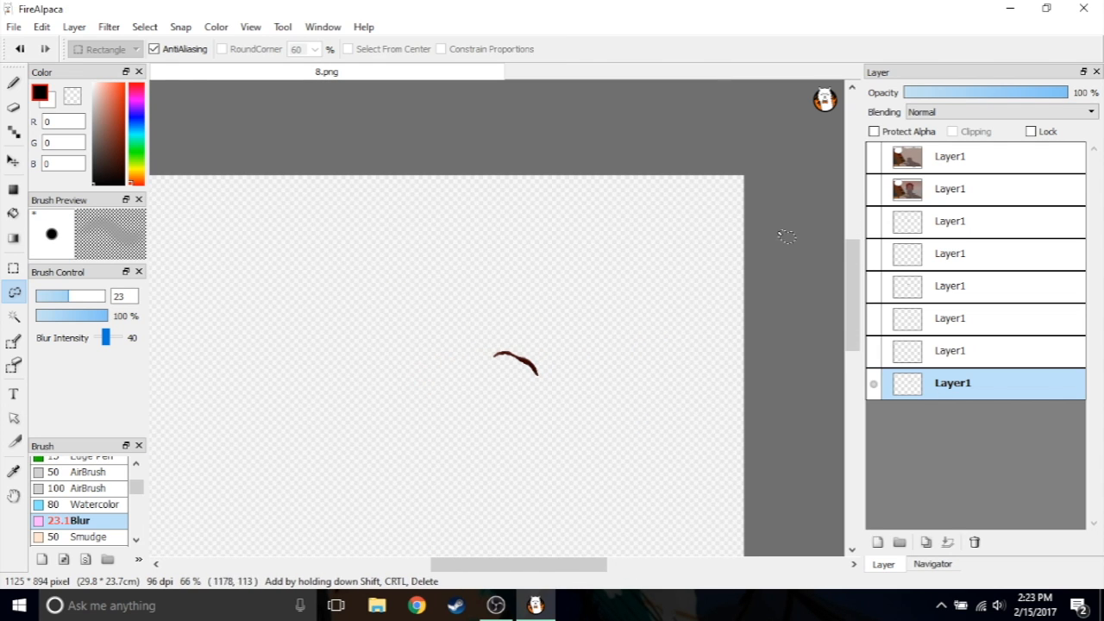
{"action": "left_click", "coordinate": [873, 385]}
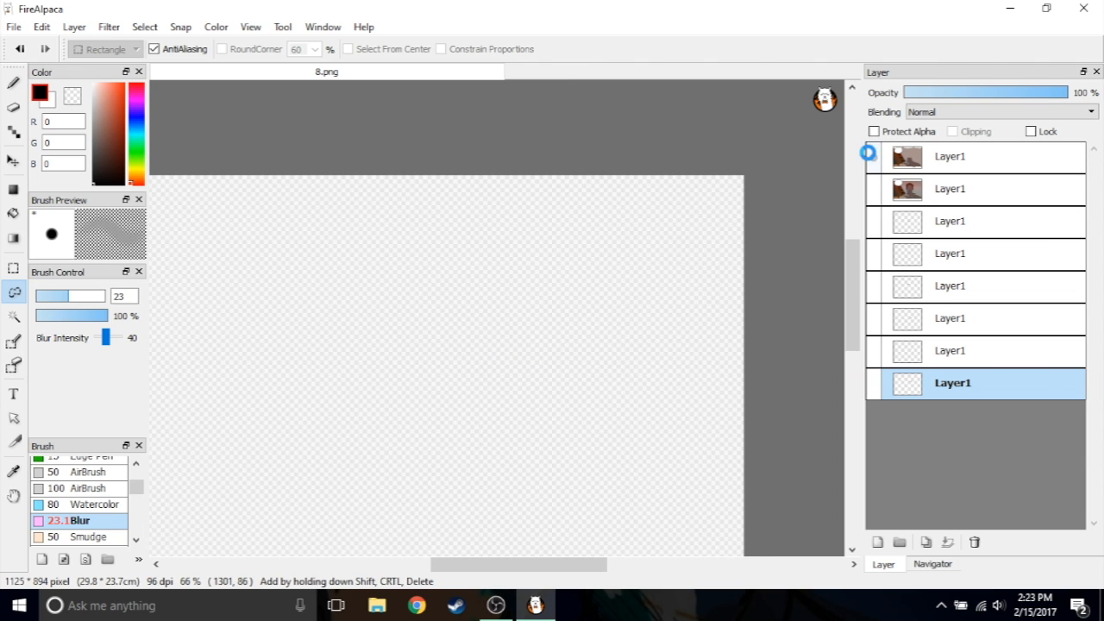
{"action": "left_click", "coordinate": [873, 157]}
{"action": "left_click", "coordinate": [875, 156]}
{"action": "left_click", "coordinate": [873, 189]}
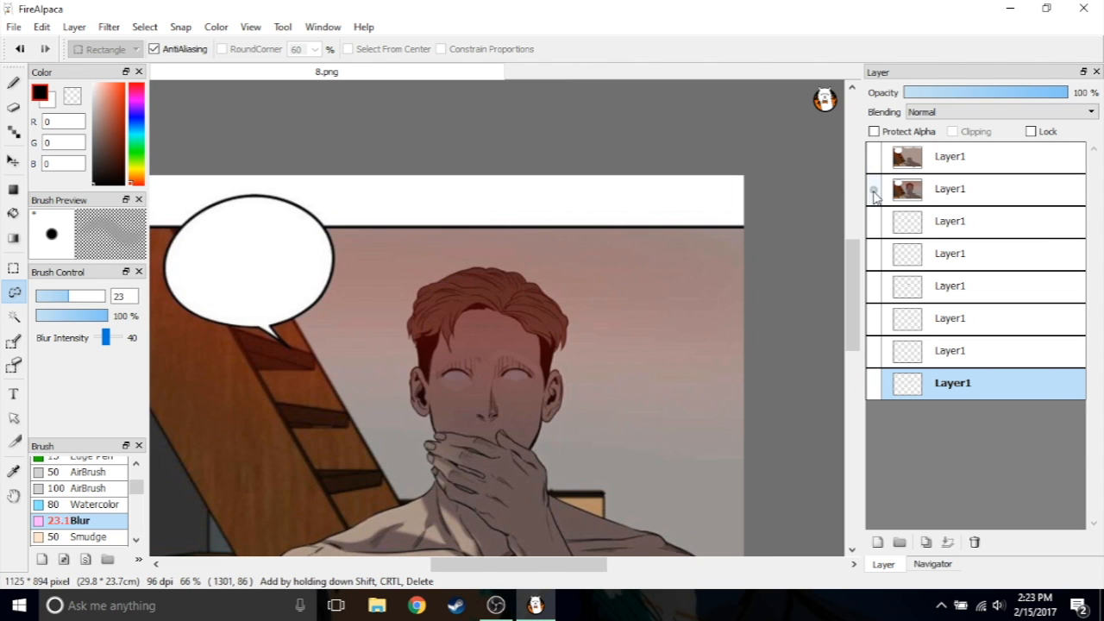
{"action": "left_click", "coordinate": [874, 191]}
Show all six isolated eye and eyebrow part layers together and inspect them without the background and face layers.
{"action": "left_click", "coordinate": [873, 228]}
{"action": "left_click", "coordinate": [875, 258]}
{"action": "left_click", "coordinate": [874, 297]}
{"action": "double_click", "coordinate": [873, 312]}
{"action": "left_click", "coordinate": [869, 350]}
{"action": "left_click", "coordinate": [870, 380]}
{"action": "left_click", "coordinate": [858, 377]}
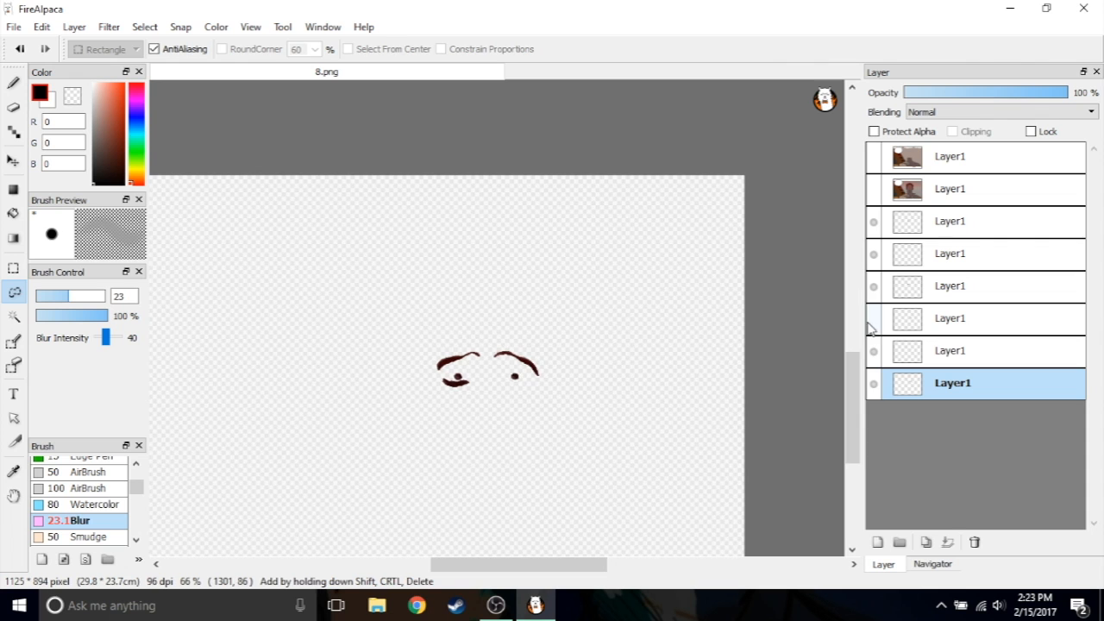
{"action": "scroll", "coordinate": [522, 414], "scroll_direction": "down", "scroll_amount": 2}
{"action": "scroll", "coordinate": [531, 384], "scroll_direction": "up", "scroll_amount": 4}
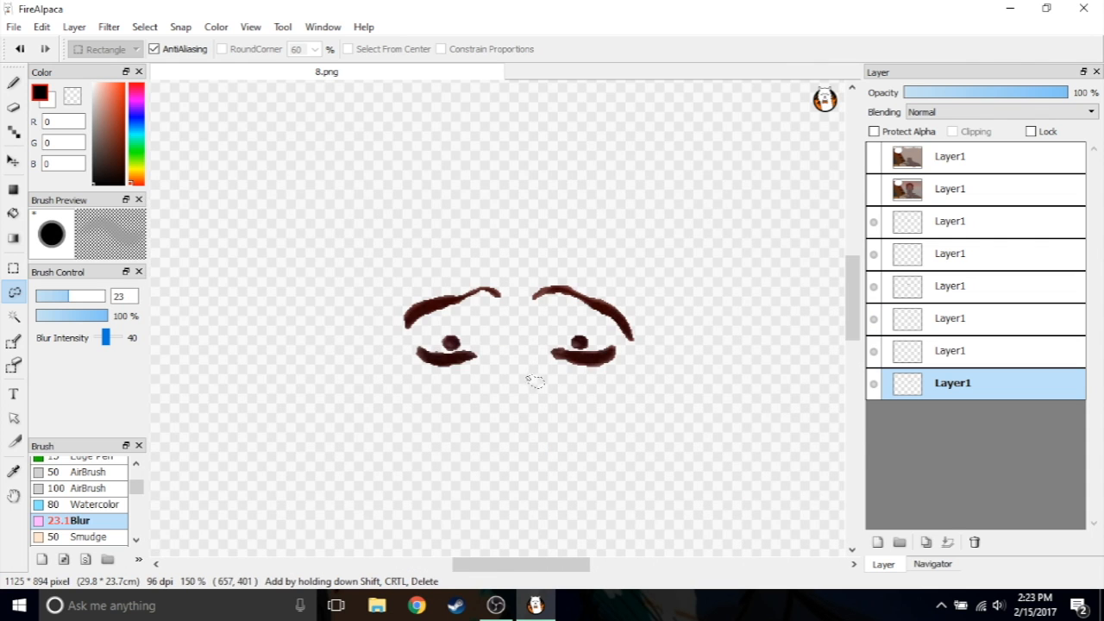
{"action": "scroll", "coordinate": [512, 391], "scroll_direction": "down", "scroll_amount": 3}
Minimise the drawing program without saving or closing the document, and launch Vegas Pro 13.0 from the desktop.
{"action": "left_click", "coordinate": [1080, 7]}
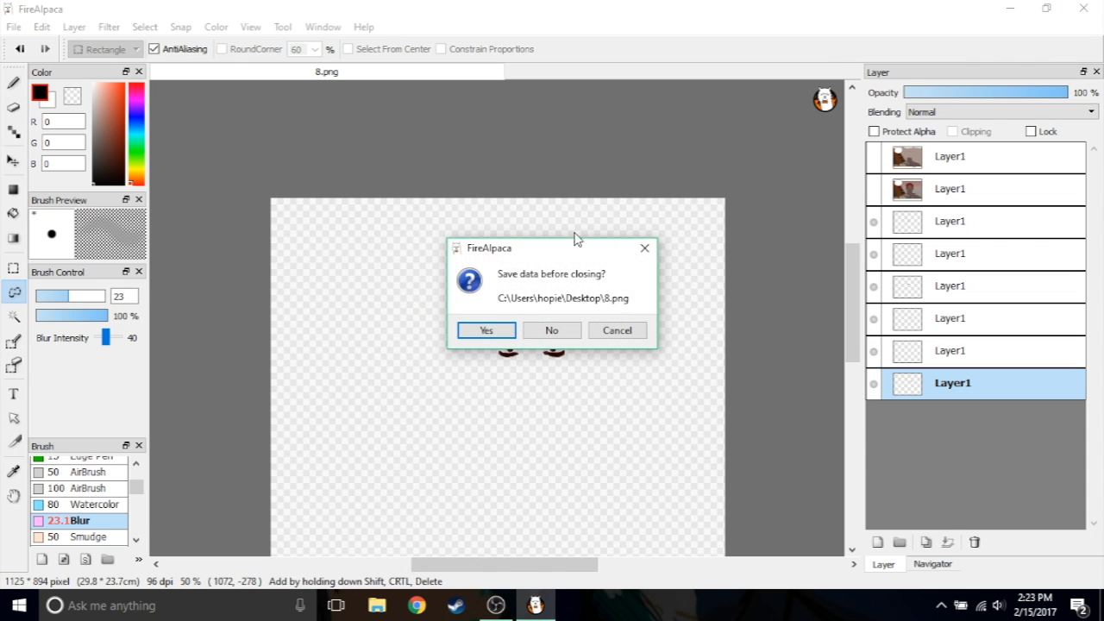
{"action": "left_click", "coordinate": [645, 248]}
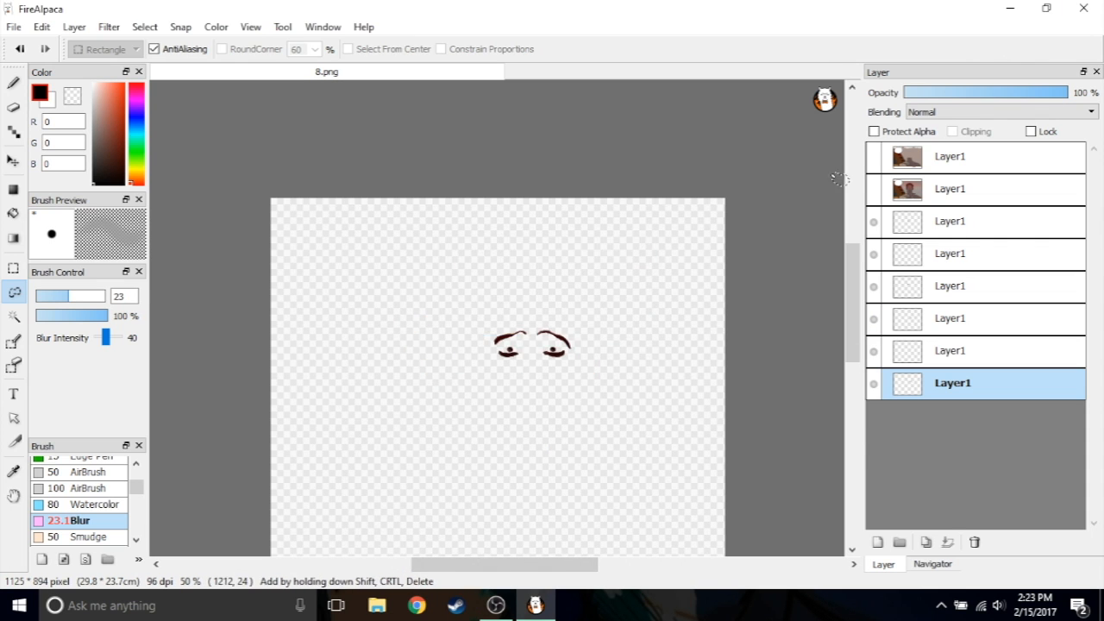
{"action": "left_click", "coordinate": [1012, 9]}
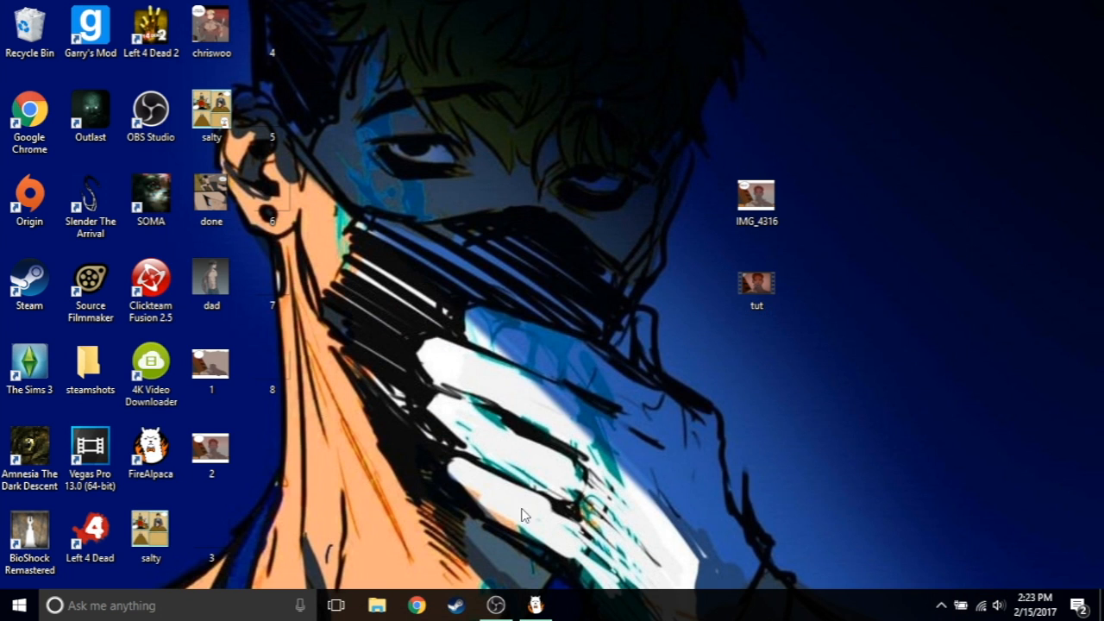
{"action": "double_click", "coordinate": [83, 449]}
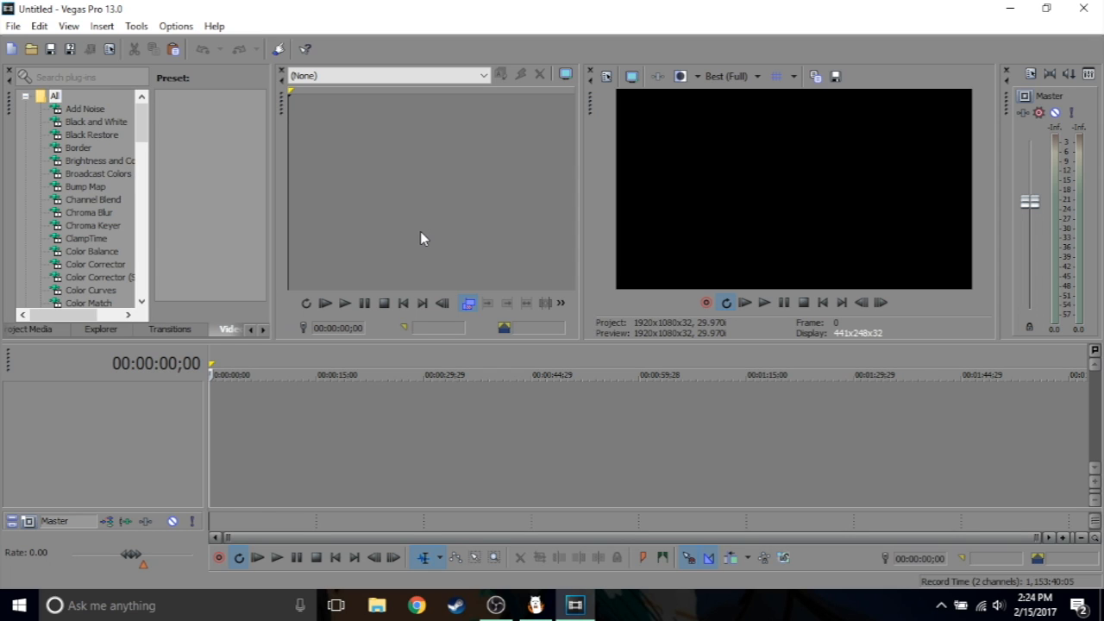
Add image 2 to the timeline start from the recent files, with image 1 on a separate track below it.
{"action": "key", "text": "super+e"}
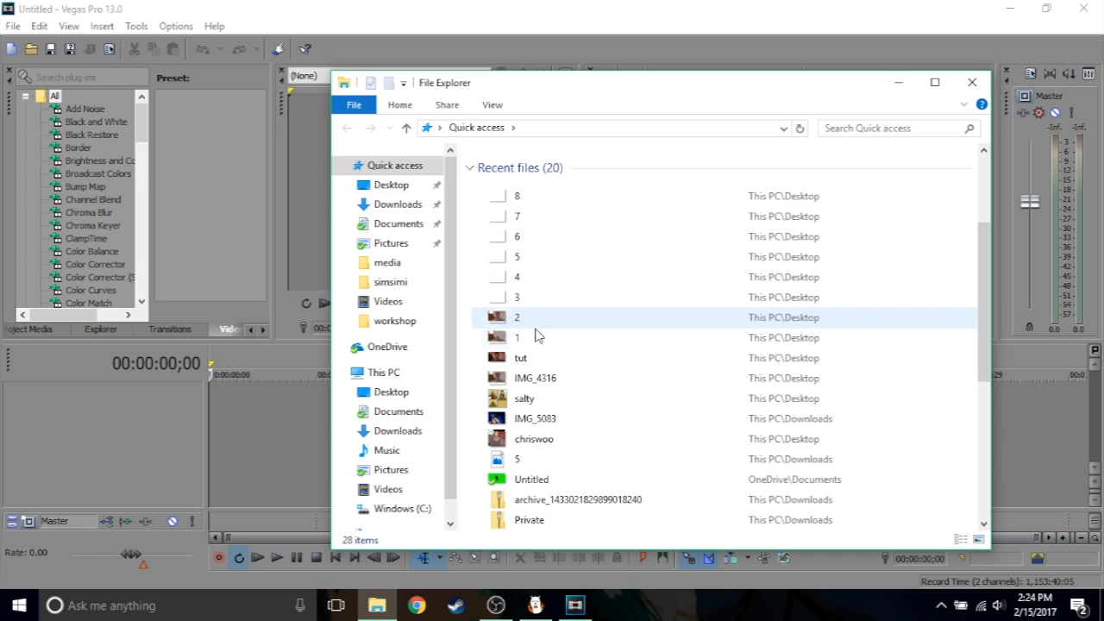
{"action": "left_click_drag", "start_coordinate": [538, 330], "coordinate": [275, 398]}
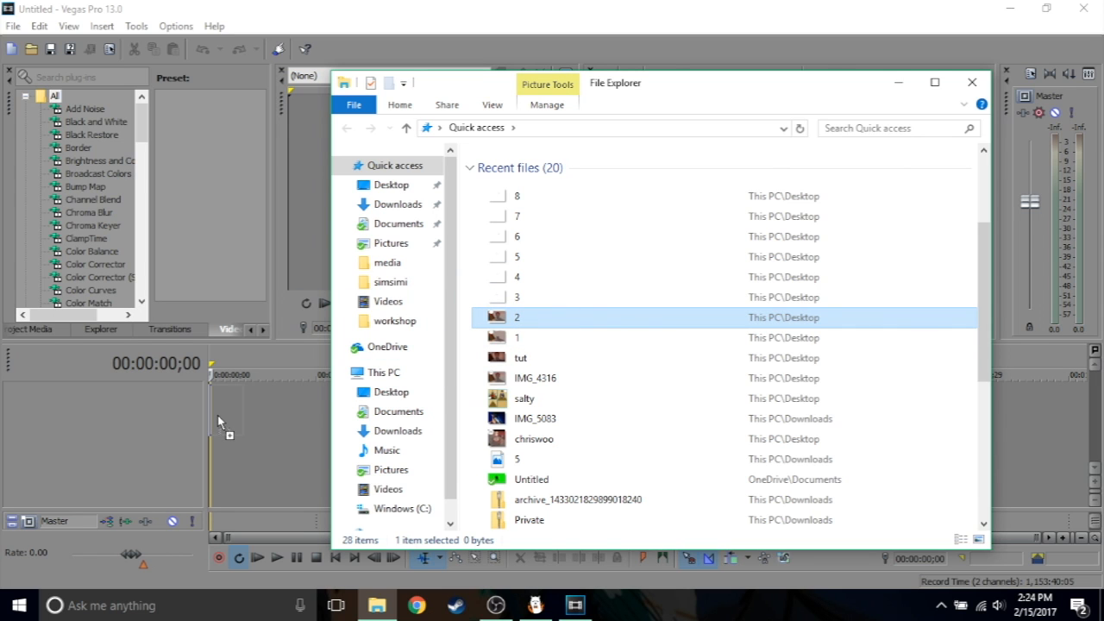
{"action": "left_click_drag", "start_coordinate": [218, 421], "coordinate": [219, 421]}
{"action": "left_click_drag", "start_coordinate": [535, 339], "coordinate": [217, 470]}
{"action": "left_click", "coordinate": [247, 491]}
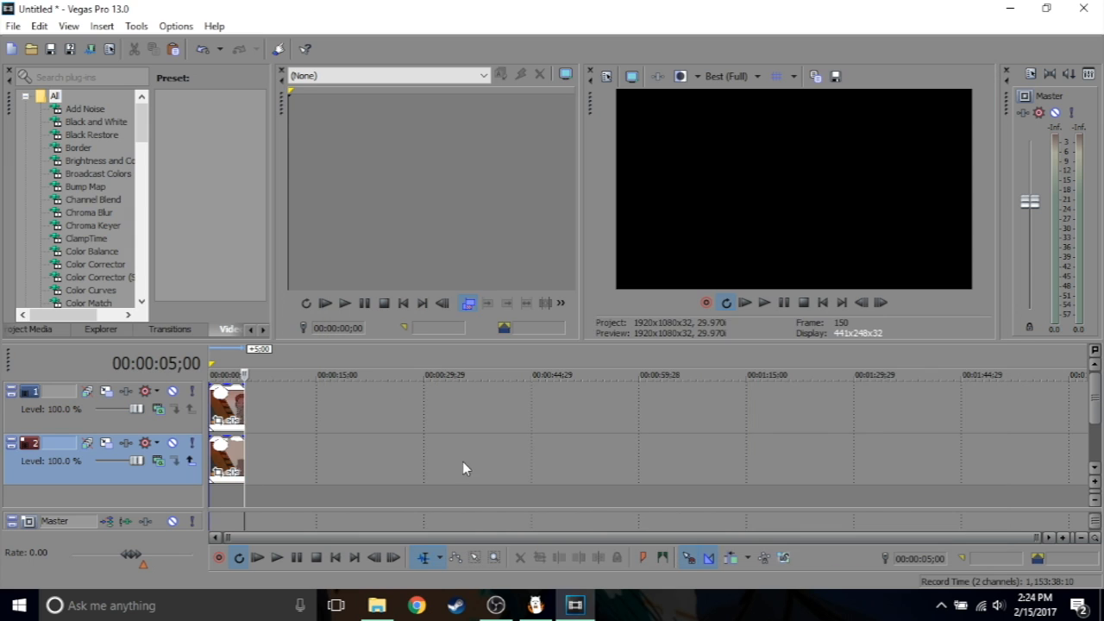
Move the background image to track 5 and the blank-eyed face image to track 4, leaving the upper tracks empty.
{"action": "scroll", "coordinate": [469, 449], "scroll_direction": "up", "scroll_amount": 6}
{"action": "scroll", "coordinate": [465, 451], "scroll_direction": "up", "scroll_amount": 2}
{"action": "mouse_move", "coordinate": [265, 537]}
{"action": "left_mouse_down"}
{"action": "mouse_move", "coordinate": [232, 545]}
{"action": "mouse_move", "coordinate": [246, 543]}
{"action": "left_mouse_up"}
{"action": "scroll", "coordinate": [562, 403], "scroll_direction": "down", "scroll_amount": 1}
{"action": "left_click", "coordinate": [798, 369]}
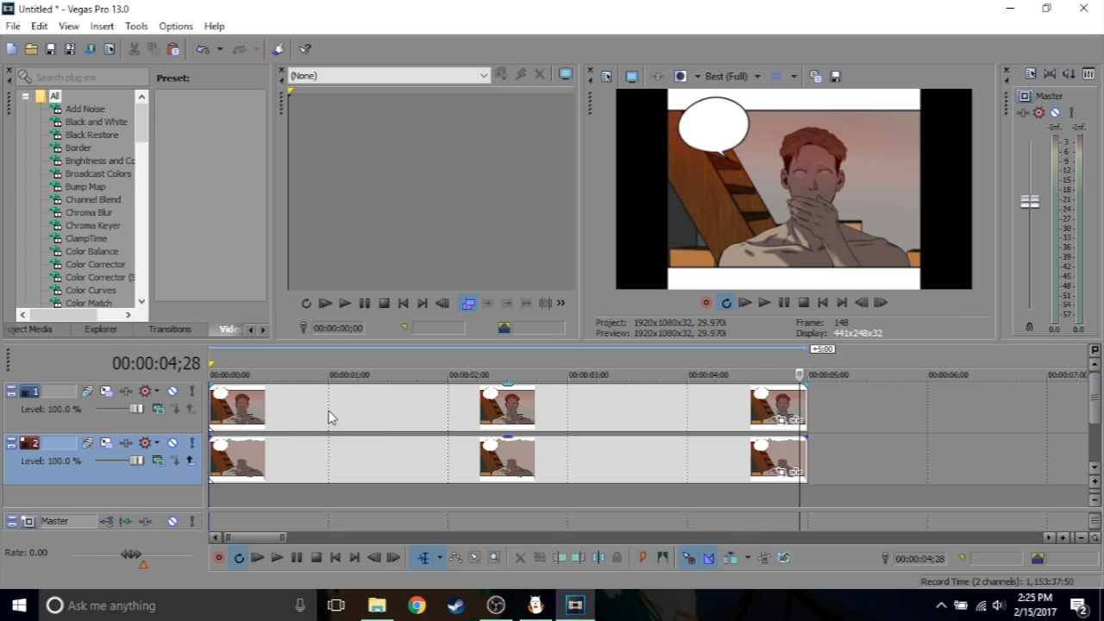
{"action": "left_click", "coordinate": [138, 424]}
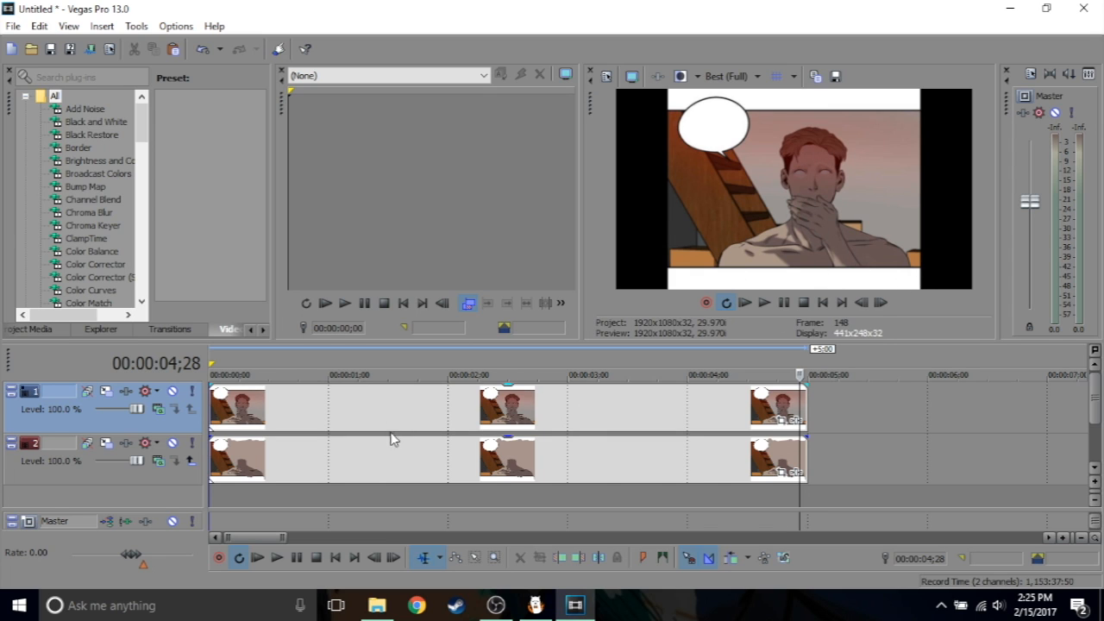
{"action": "left_click", "coordinate": [378, 459]}
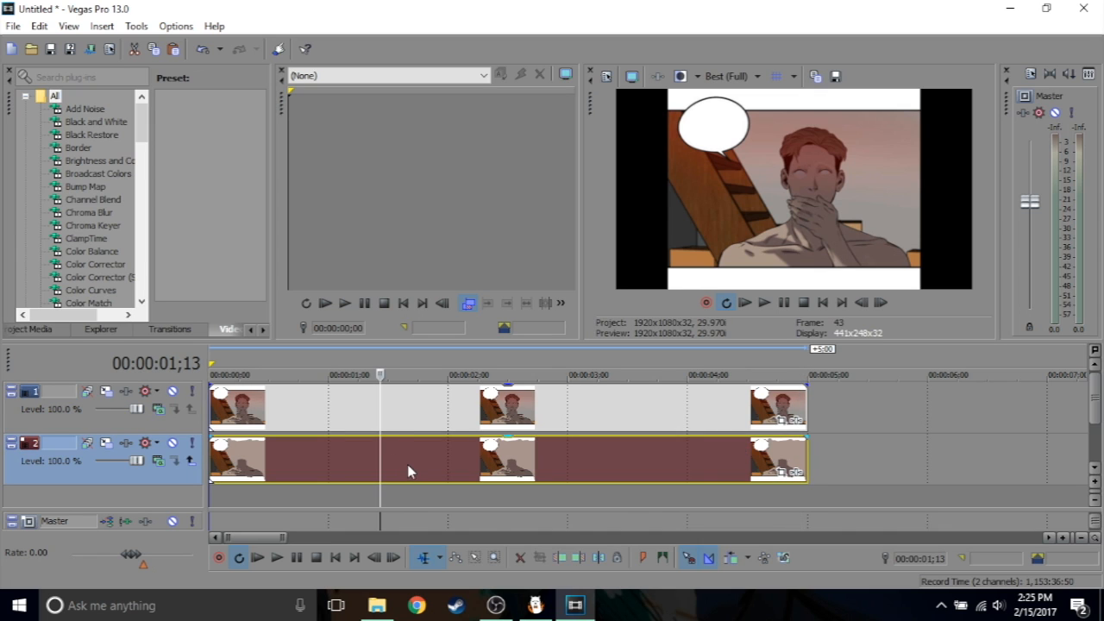
{"action": "left_click_drag", "start_coordinate": [415, 461], "coordinate": [421, 489]}
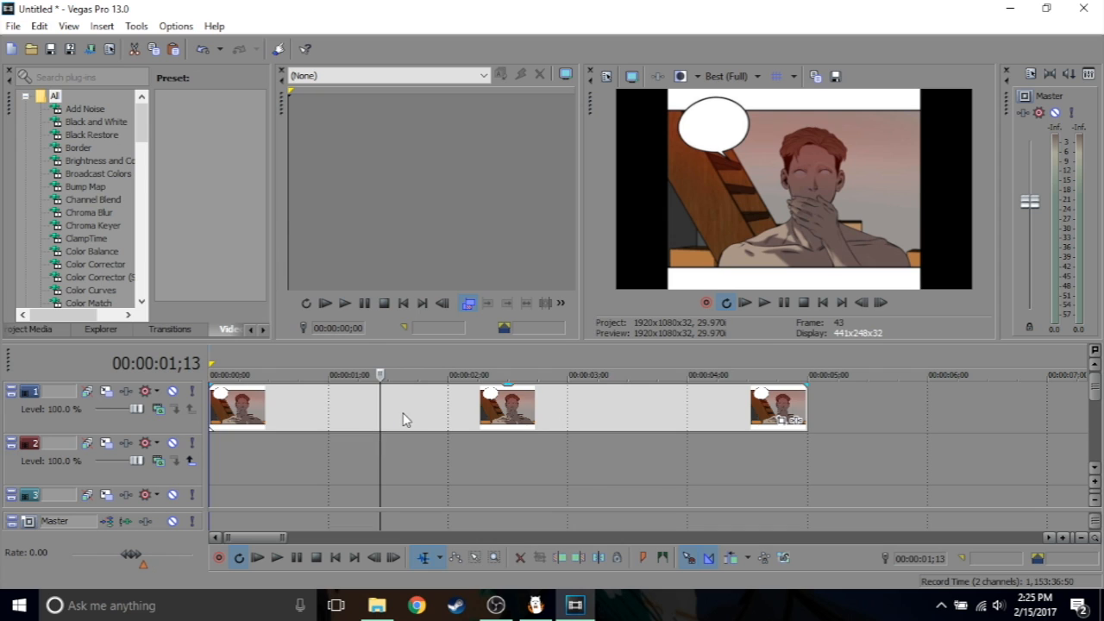
{"action": "left_click_drag", "start_coordinate": [401, 412], "coordinate": [403, 499]}
{"action": "left_click_drag", "start_coordinate": [1095, 394], "coordinate": [1096, 426]}
{"action": "left_click_drag", "start_coordinate": [459, 411], "coordinate": [448, 457]}
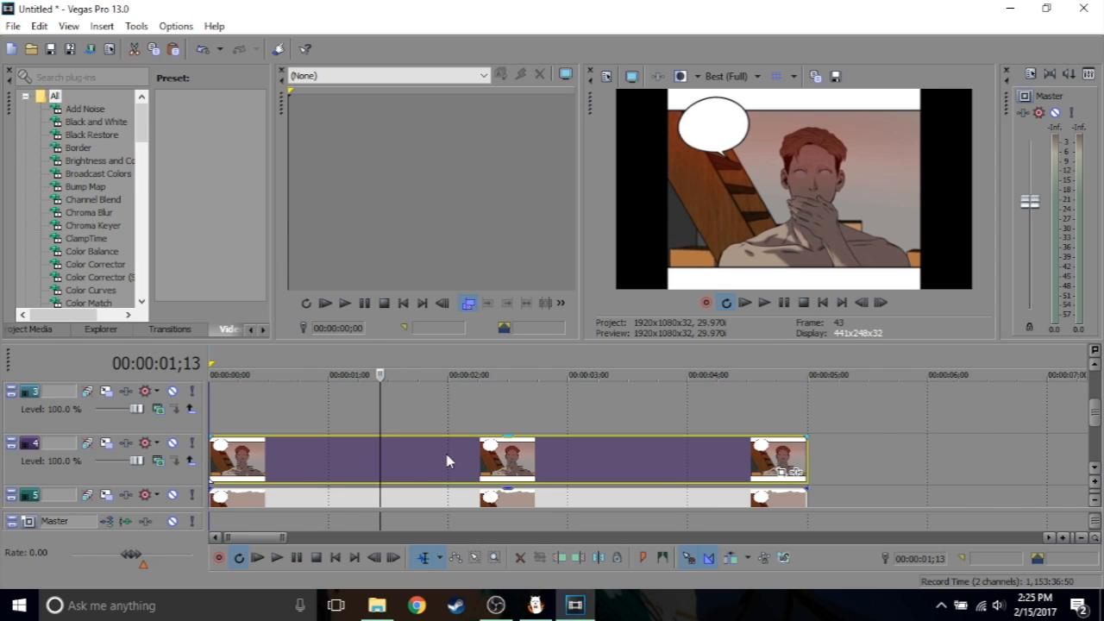
Open Event Pan/Crop for the blank-eyed face event on track 4 and enable its mask.
{"action": "left_click", "coordinate": [412, 449]}
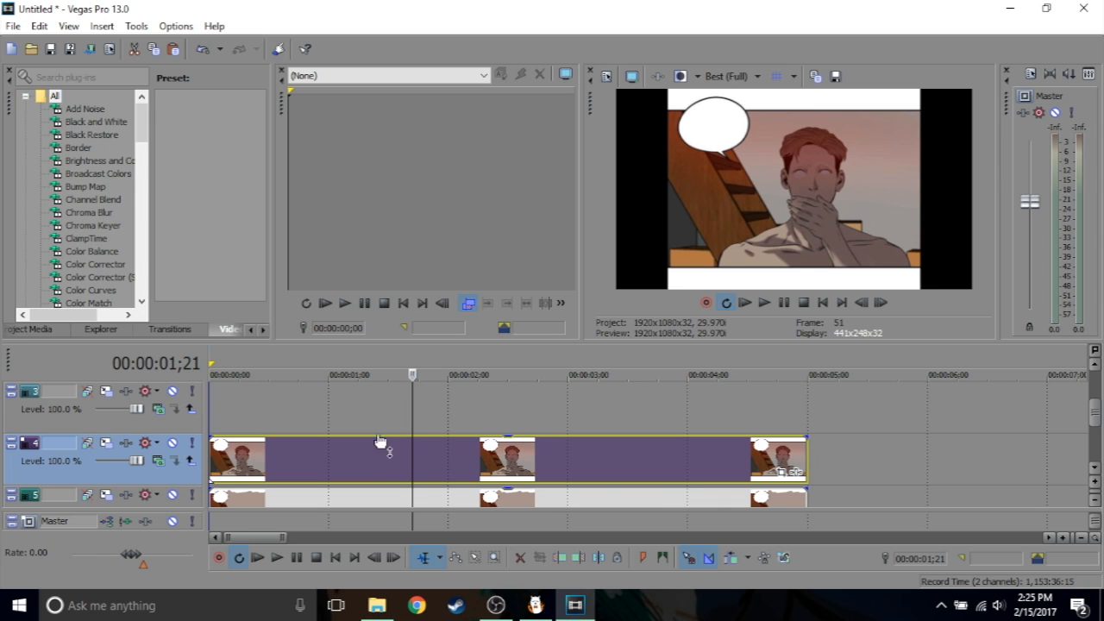
{"action": "key", "text": "ctrl+c"}
{"action": "left_click", "coordinate": [796, 358]}
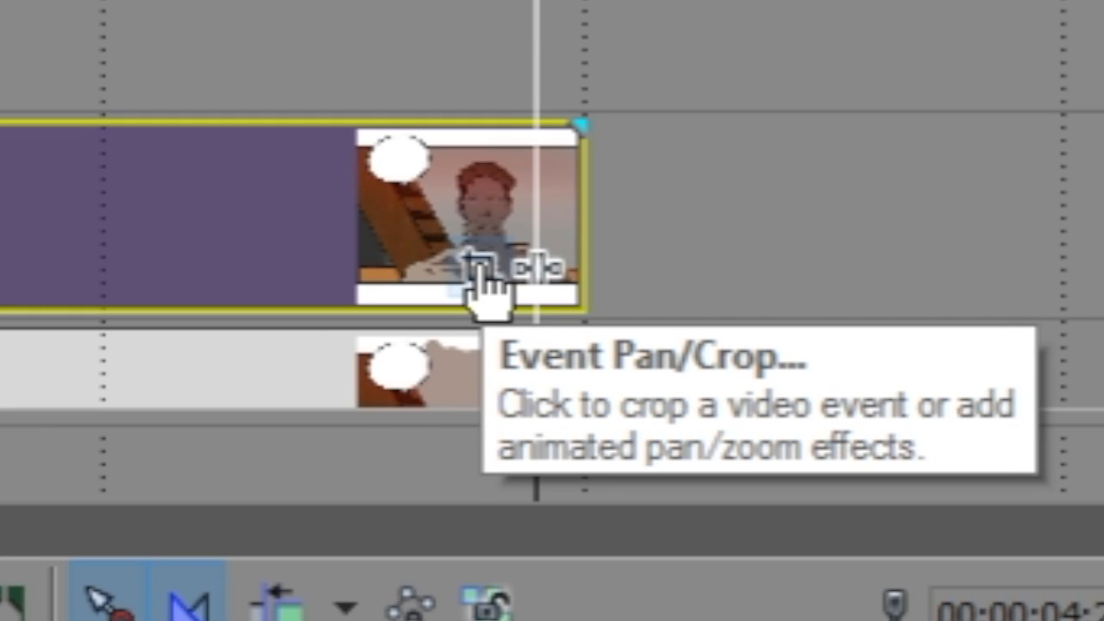
{"action": "left_click", "coordinate": [479, 269]}
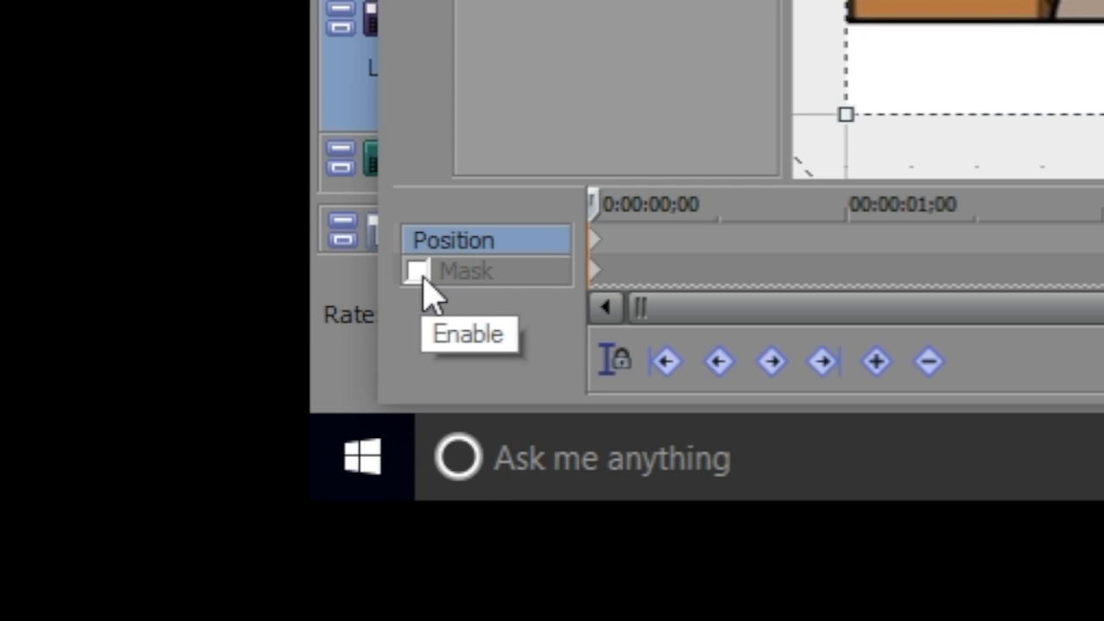
{"action": "left_click", "coordinate": [40, 537]}
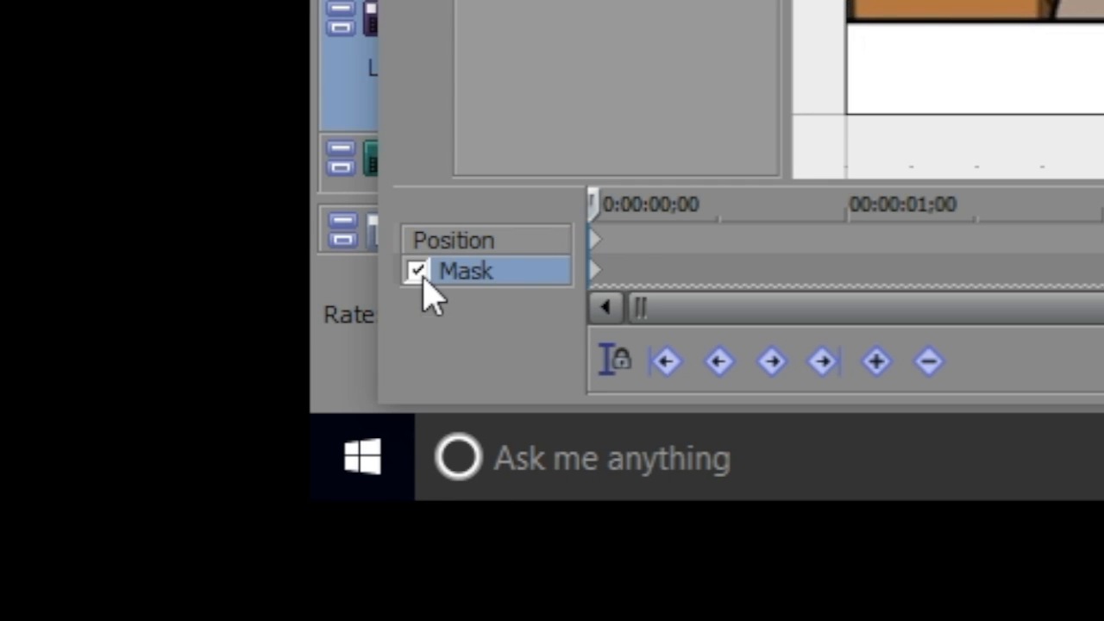
{"action": "left_click", "coordinate": [40, 177]}
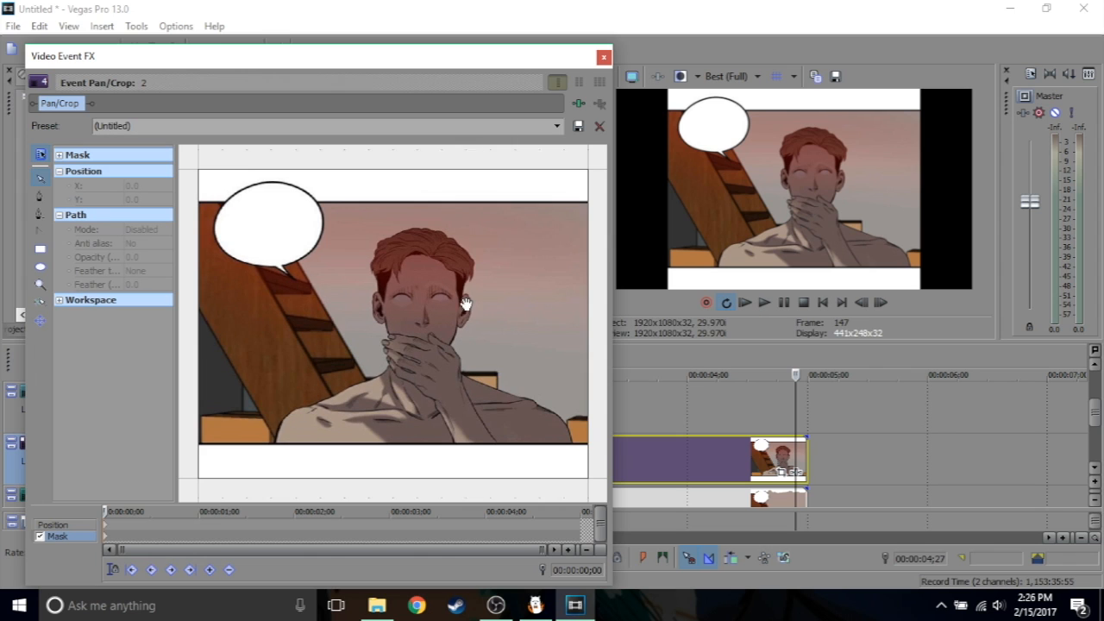
With the Anchor Creation Tool, start a mask below the body and trace the left-hand shoulder up to the neck.
{"action": "scroll", "coordinate": [466, 290], "scroll_direction": "up", "scroll_amount": 4}
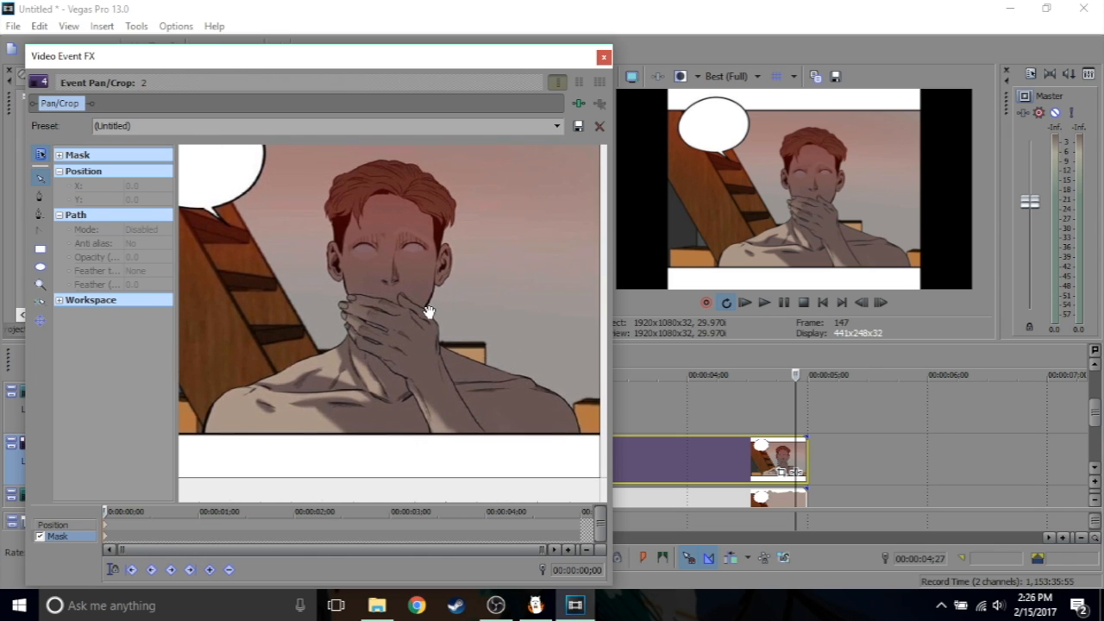
{"action": "left_click_drag", "start_coordinate": [435, 306], "coordinate": [433, 275]}
{"action": "scroll", "coordinate": [427, 308], "scroll_direction": "up", "scroll_amount": 1}
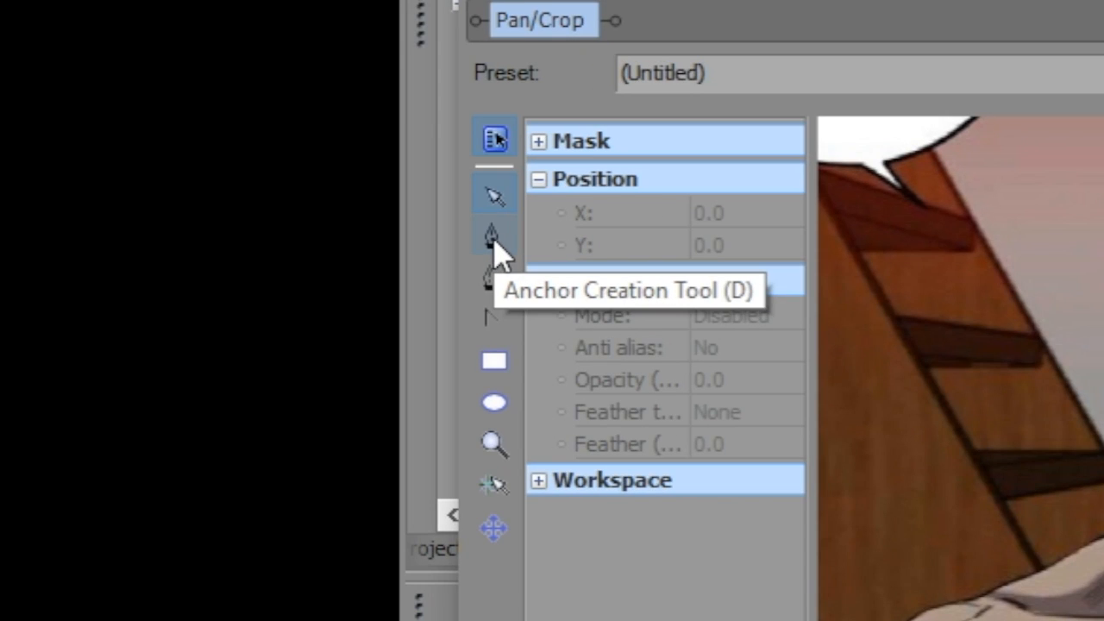
{"action": "left_click", "coordinate": [41, 200]}
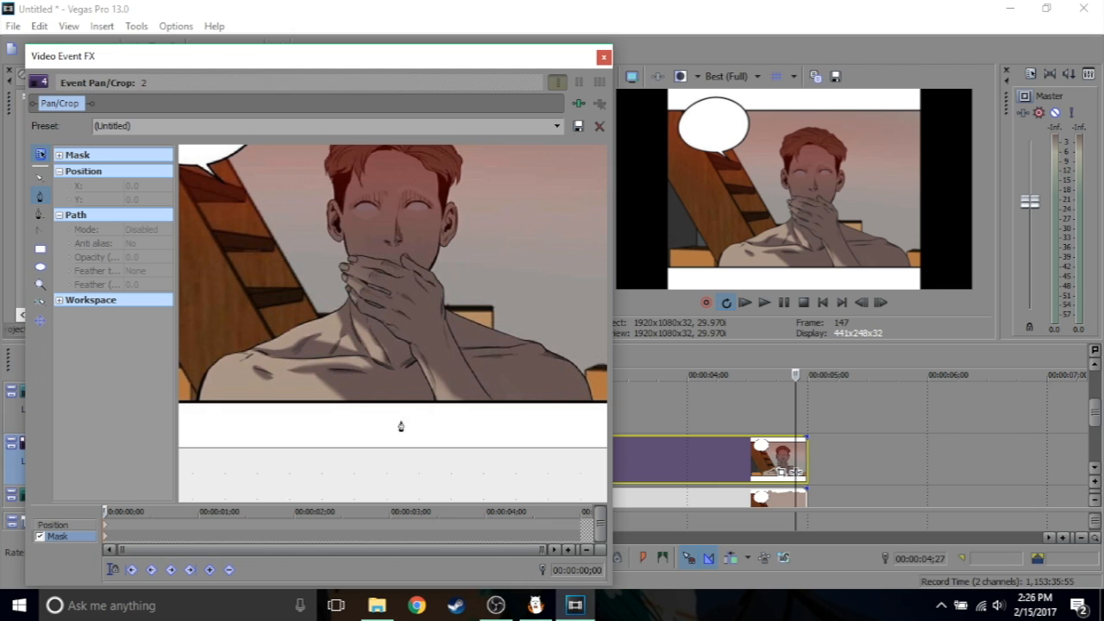
{"action": "left_click", "coordinate": [193, 414]}
{"action": "left_click", "coordinate": [207, 369]}
{"action": "left_click", "coordinate": [219, 358]}
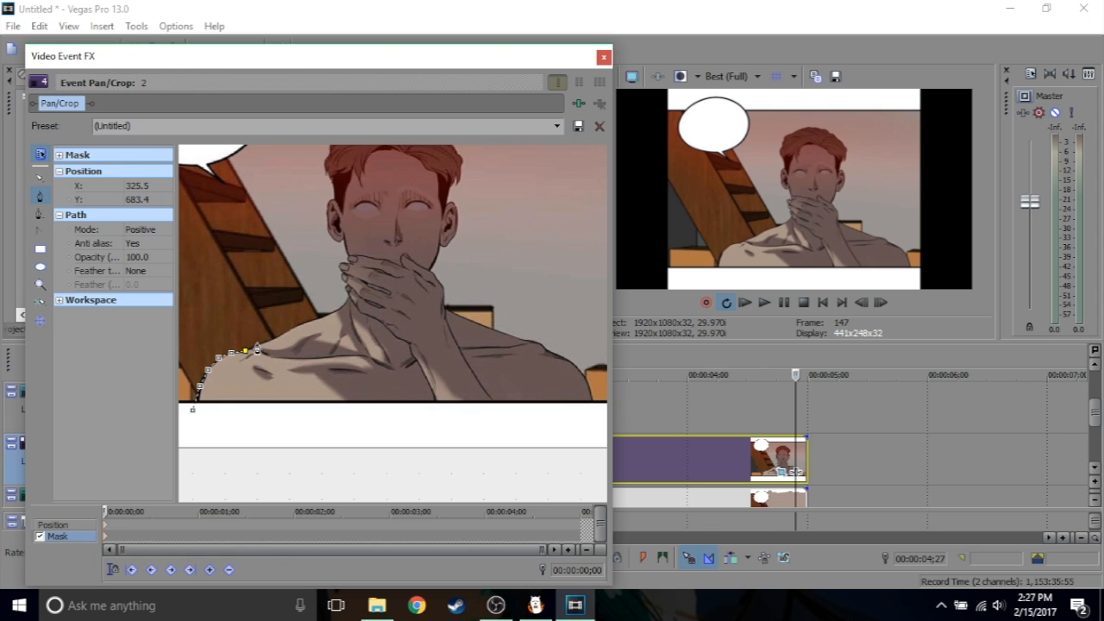
{"action": "left_click", "coordinate": [280, 334]}
{"action": "left_click", "coordinate": [292, 330]}
{"action": "left_click", "coordinate": [305, 325]}
{"action": "left_click", "coordinate": [315, 320]}
{"action": "left_click", "coordinate": [328, 314]}
{"action": "left_click", "coordinate": [339, 308]}
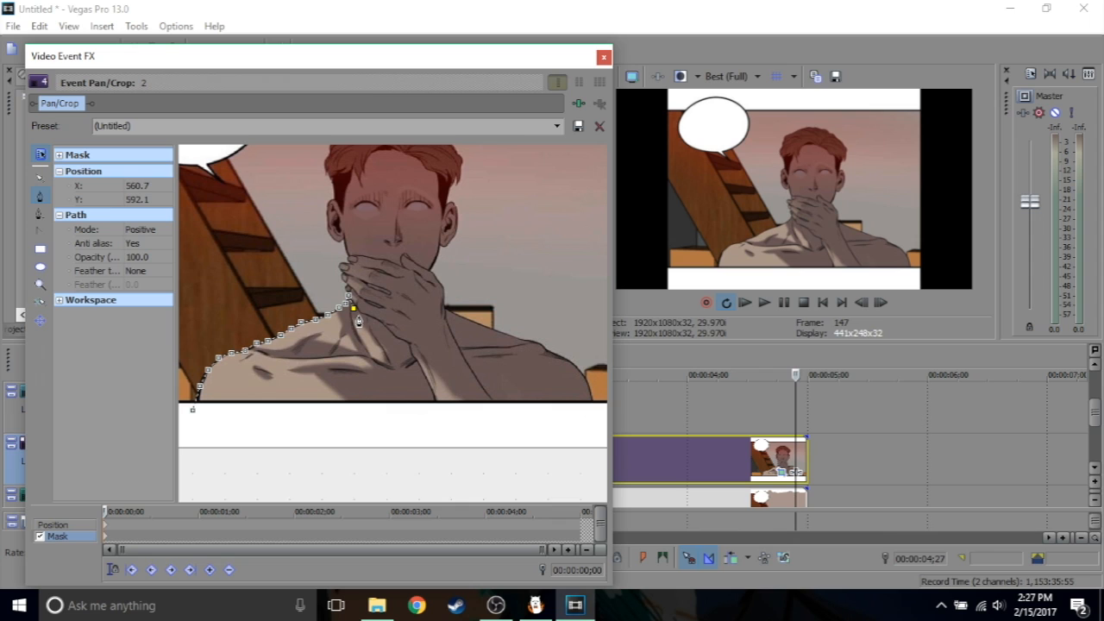
Continue the mask path down across the neck and chest along the edge of the raised hand and forearm.
{"action": "left_click", "coordinate": [359, 316]}
{"action": "left_click", "coordinate": [371, 317]}
{"action": "left_click", "coordinate": [379, 323]}
{"action": "left_click", "coordinate": [389, 332]}
{"action": "left_click", "coordinate": [395, 339]}
{"action": "left_click", "coordinate": [402, 342]}
{"action": "left_click", "coordinate": [407, 348]}
{"action": "left_click", "coordinate": [409, 355]}
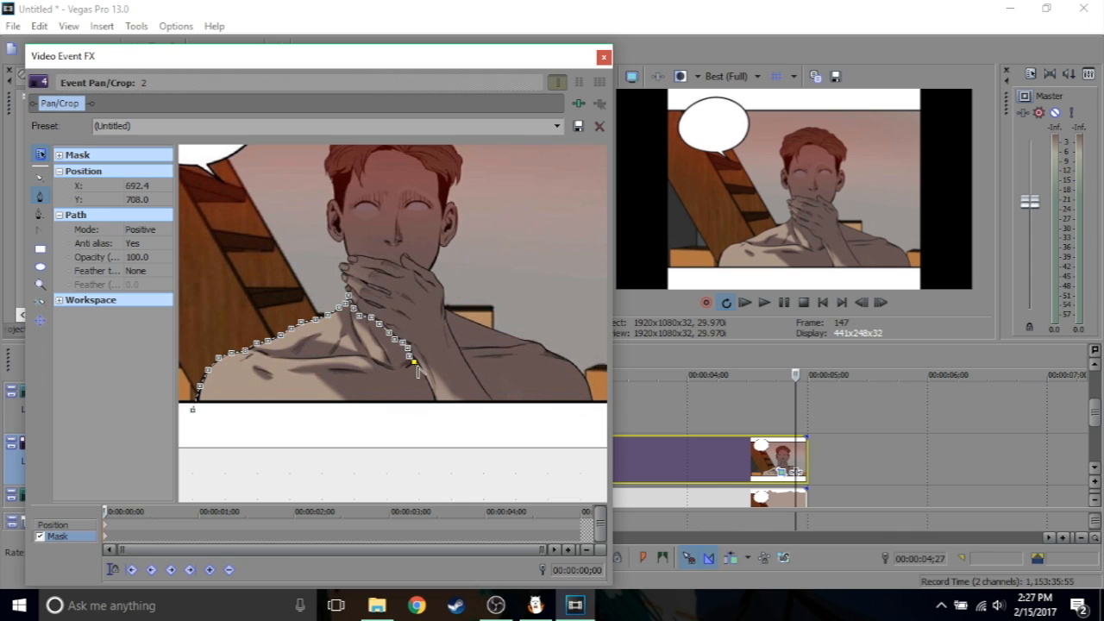
Trace the mask along the right-hand shoulder to below the body and close it at the first anchor.
{"action": "left_click", "coordinate": [469, 320]}
{"action": "left_click", "coordinate": [494, 330]}
{"action": "left_click", "coordinate": [520, 338]}
{"action": "left_click", "coordinate": [536, 341]}
{"action": "left_click", "coordinate": [545, 347]}
{"action": "left_click", "coordinate": [562, 356]}
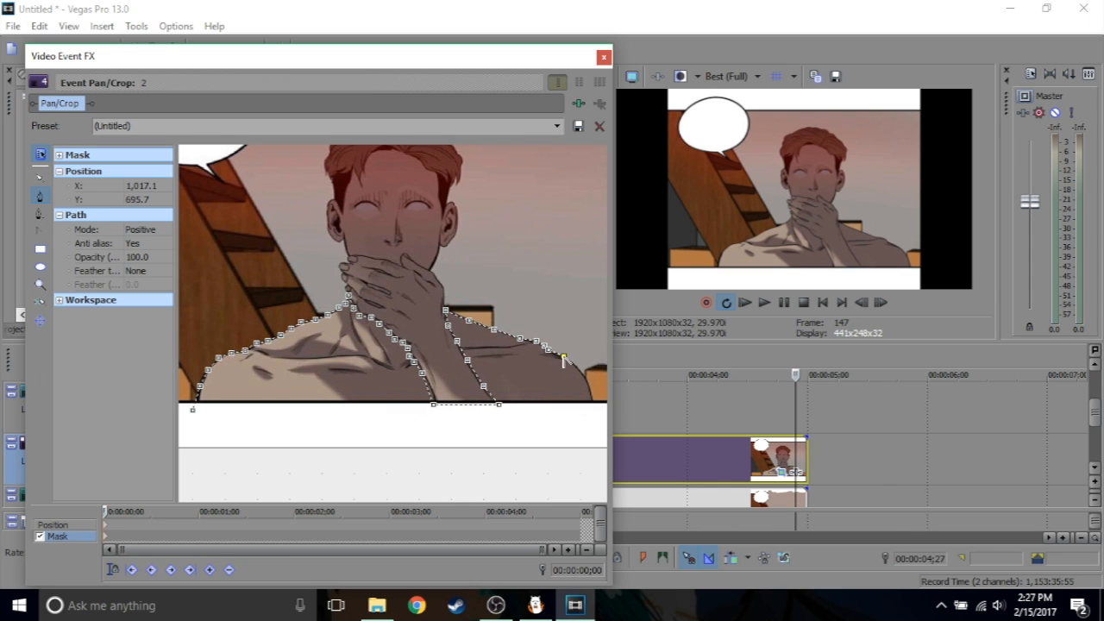
{"action": "left_click", "coordinate": [576, 371]}
{"action": "left_click", "coordinate": [587, 381]}
{"action": "left_click", "coordinate": [591, 394]}
{"action": "left_click", "coordinate": [593, 407]}
{"action": "left_click", "coordinate": [192, 410]}
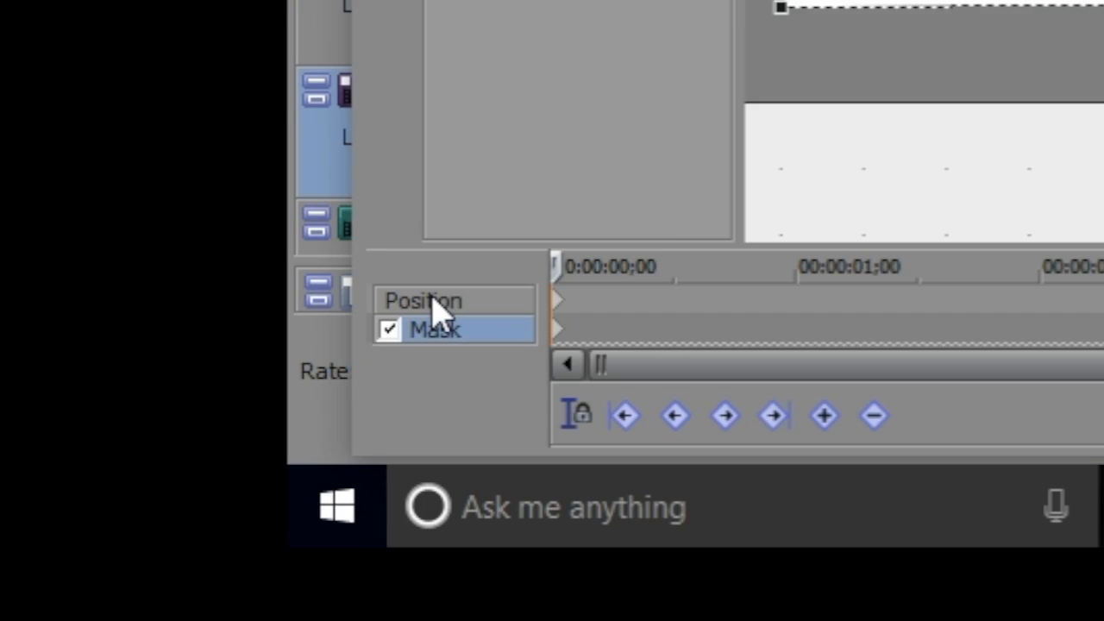
Set the masked body's rotation centre to X 652.0, Y 720.9 and shift the body slightly upward at 00:00:04;29.
{"action": "left_click", "coordinate": [53, 526]}
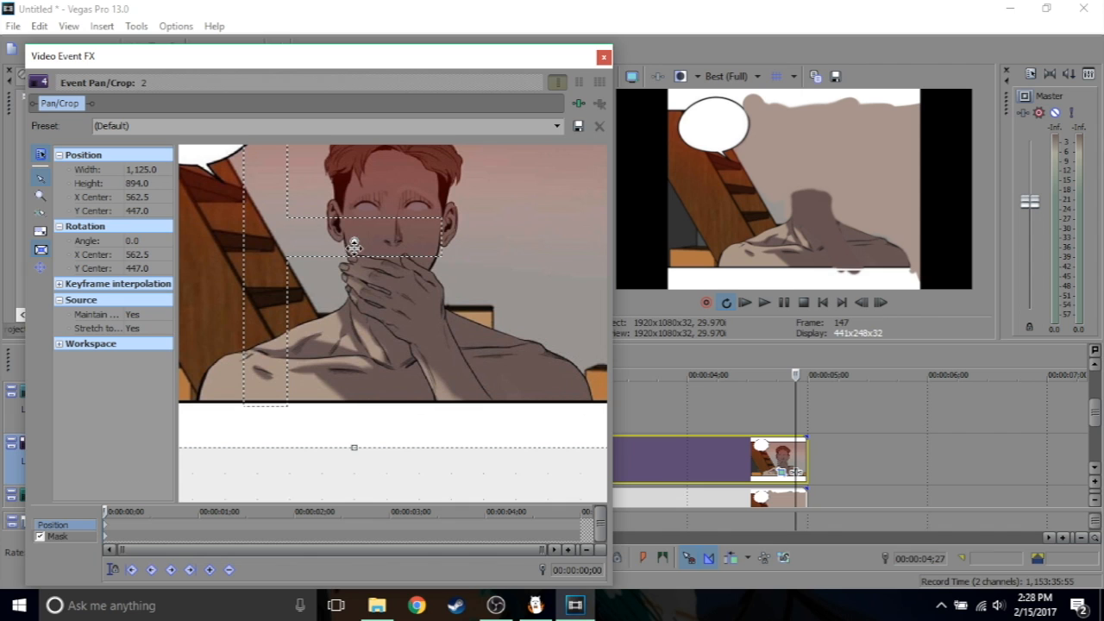
{"action": "left_click_drag", "start_coordinate": [355, 241], "coordinate": [395, 368]}
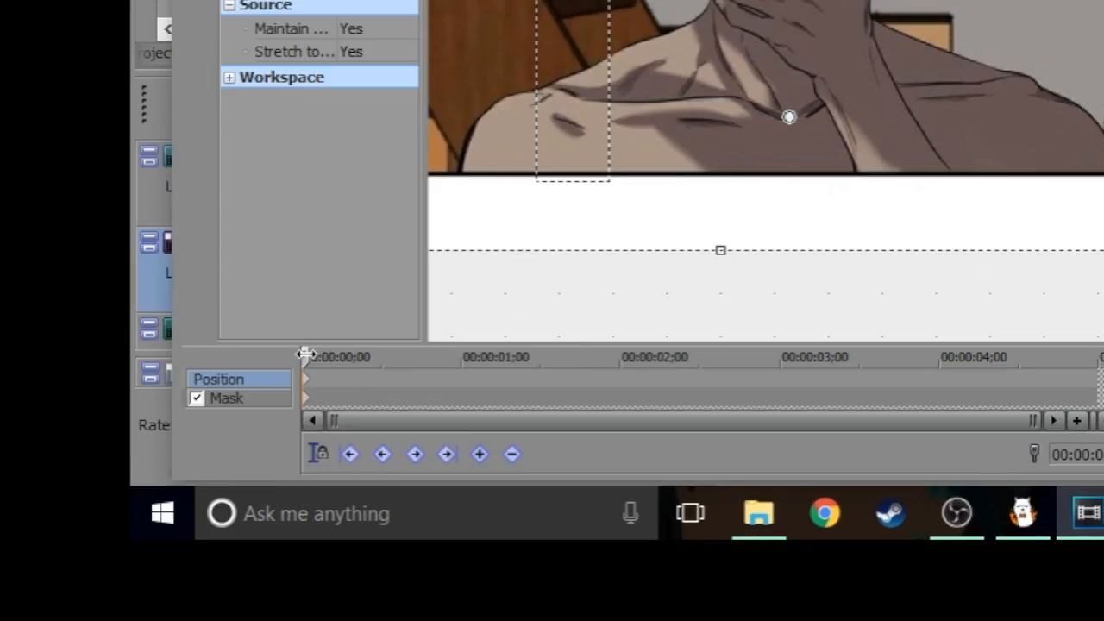
{"action": "left_click_drag", "start_coordinate": [105, 510], "coordinate": [571, 511]}
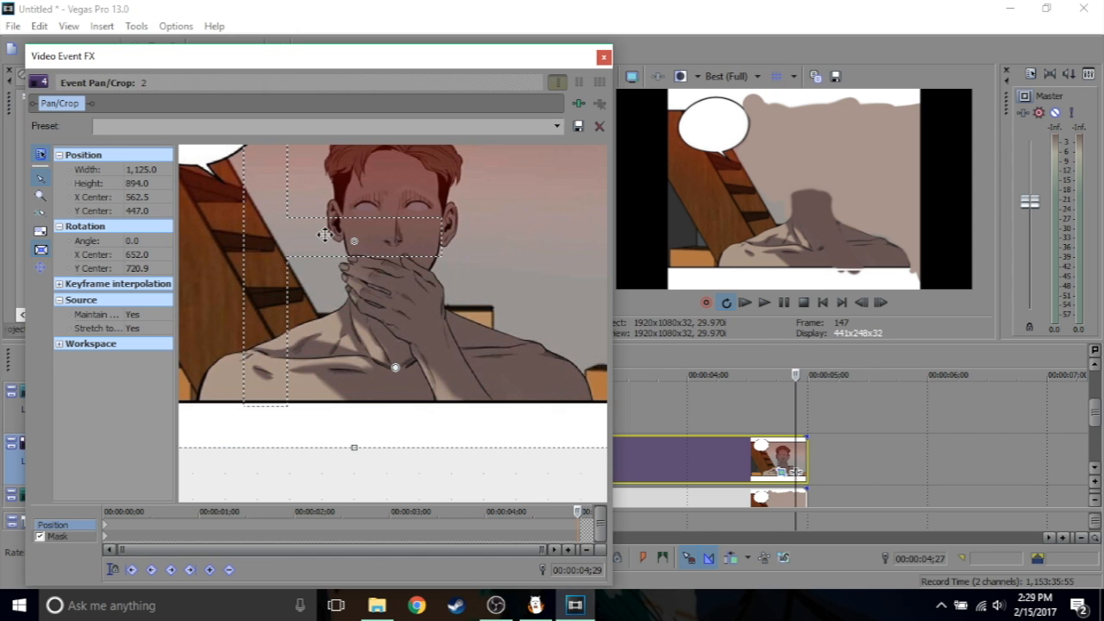
{"action": "left_click_drag", "start_coordinate": [440, 333], "coordinate": [509, 375]}
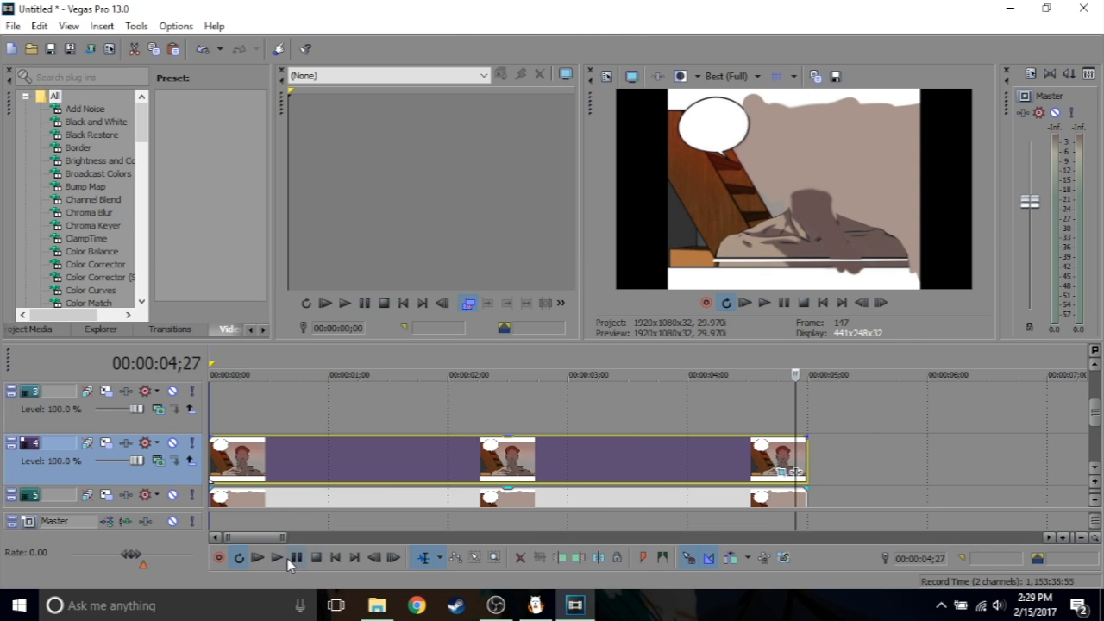
Play back the end of the body movement and set the loop region over the whole five-second clip.
{"action": "left_click", "coordinate": [278, 560]}
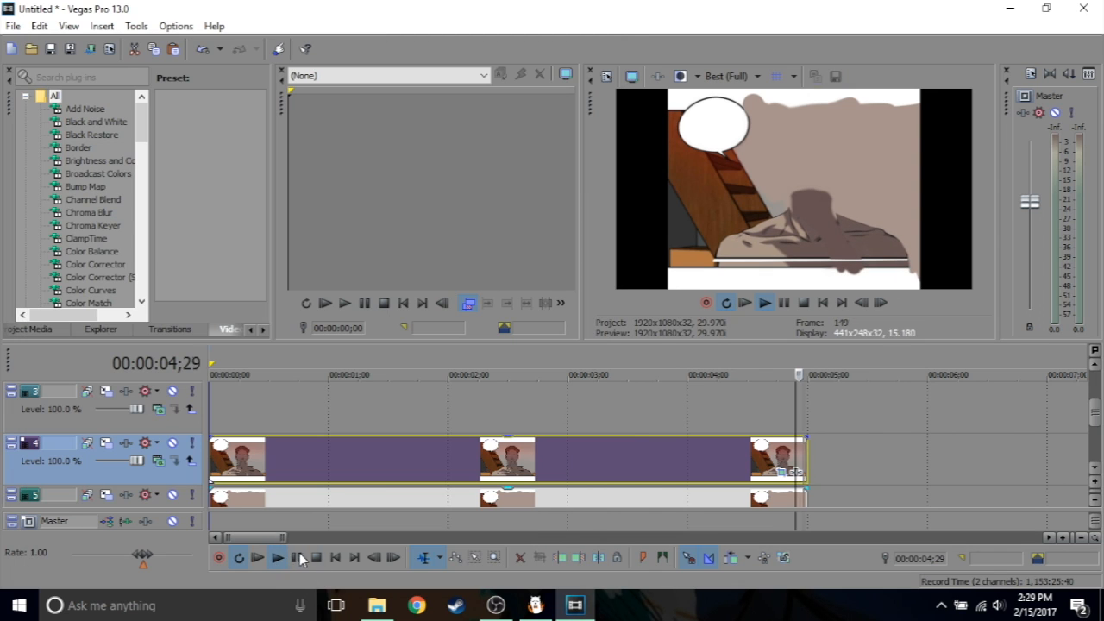
{"action": "left_click", "coordinate": [315, 558]}
{"action": "left_click_drag", "start_coordinate": [807, 366], "coordinate": [210, 390]}
Paste the character image onto track 3 from the timeline start and enable the mask in its Pan/Crop settings.
{"action": "left_click", "coordinate": [293, 413]}
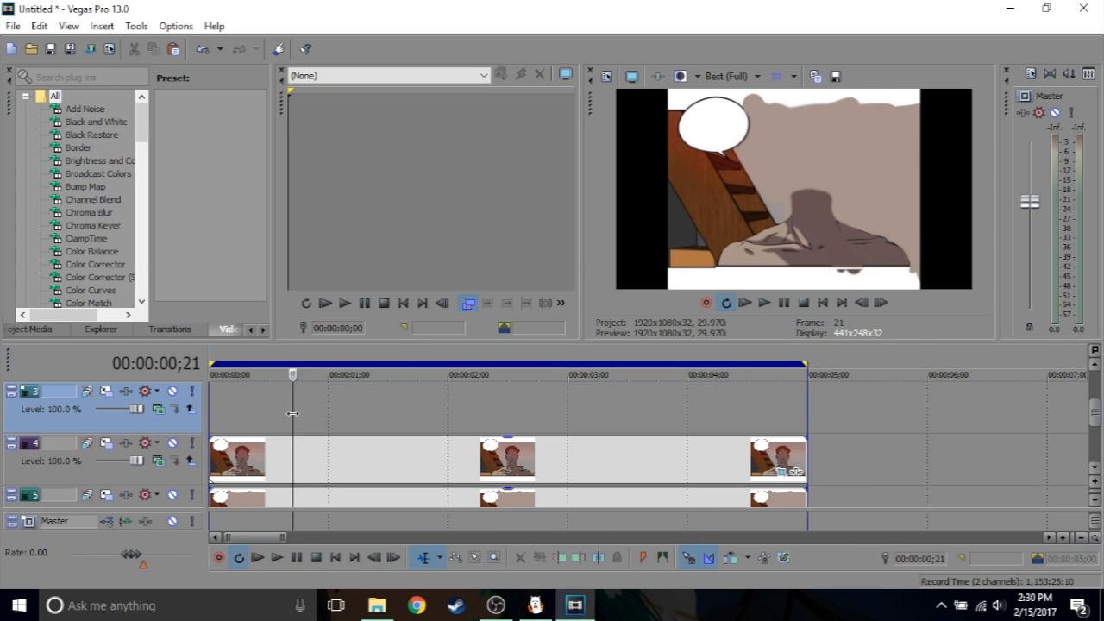
{"action": "key", "text": "ctrl+v"}
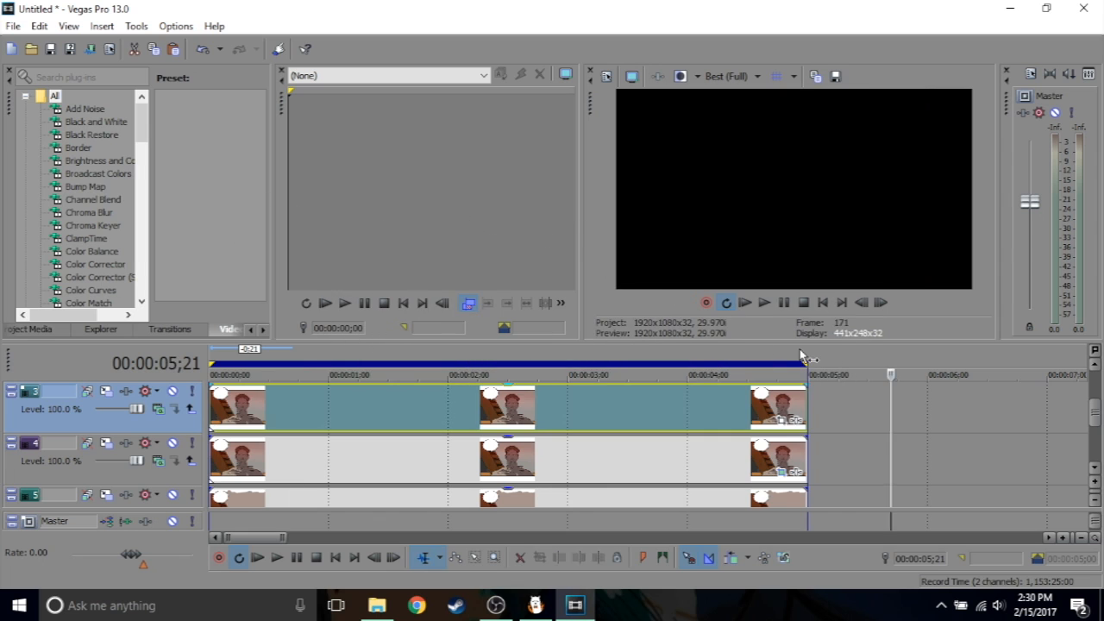
{"action": "left_click", "coordinate": [800, 354]}
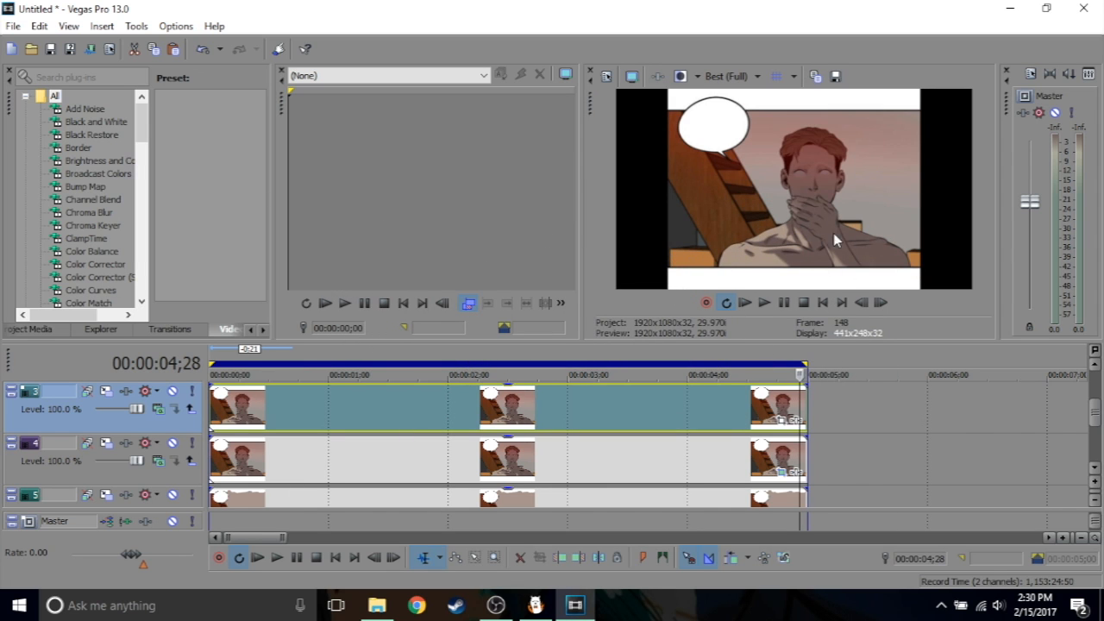
{"action": "left_click", "coordinate": [780, 420]}
{"action": "left_click", "coordinate": [39, 536]}
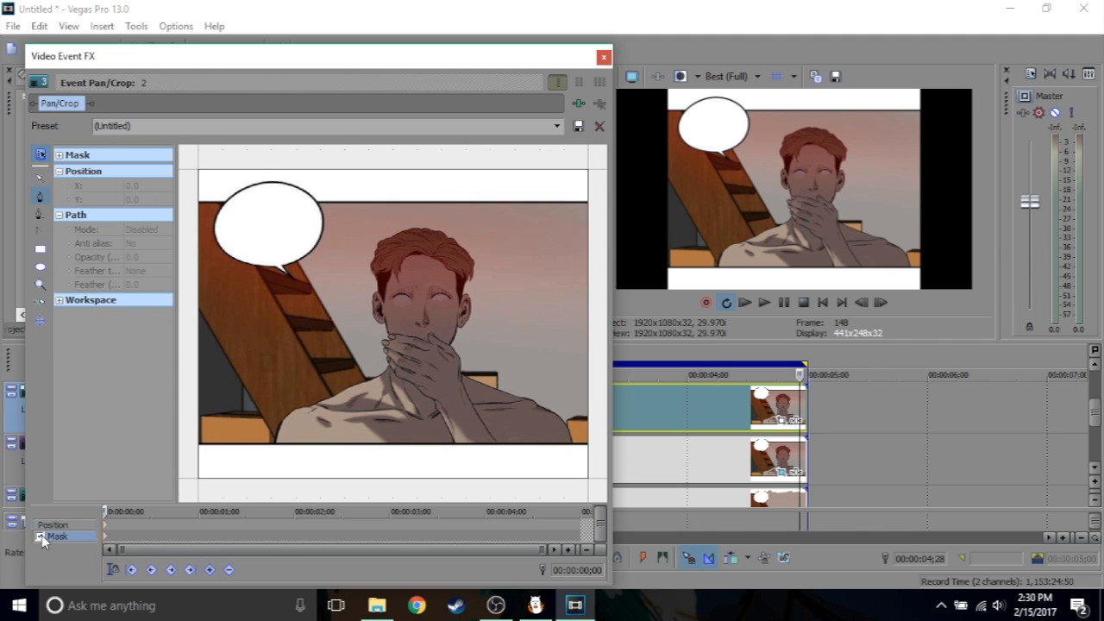
Trace a closed mask around the forearm, from the wrist down past the panel's lower border and back up its other edge.
{"action": "scroll", "coordinate": [374, 418], "scroll_direction": "up", "scroll_amount": 5}
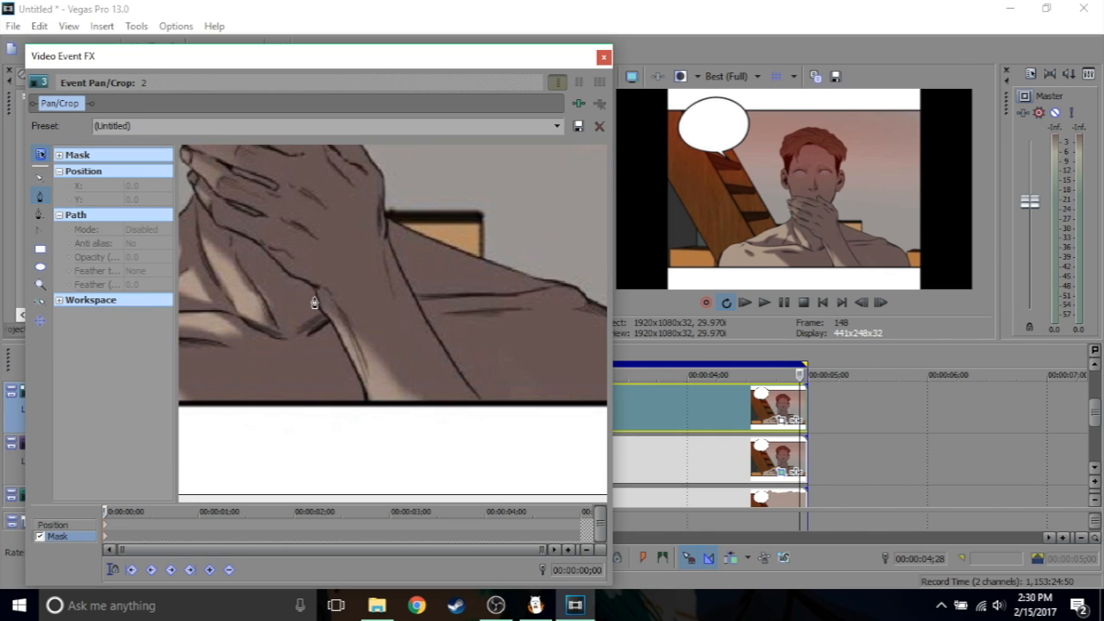
{"action": "left_click", "coordinate": [314, 295]}
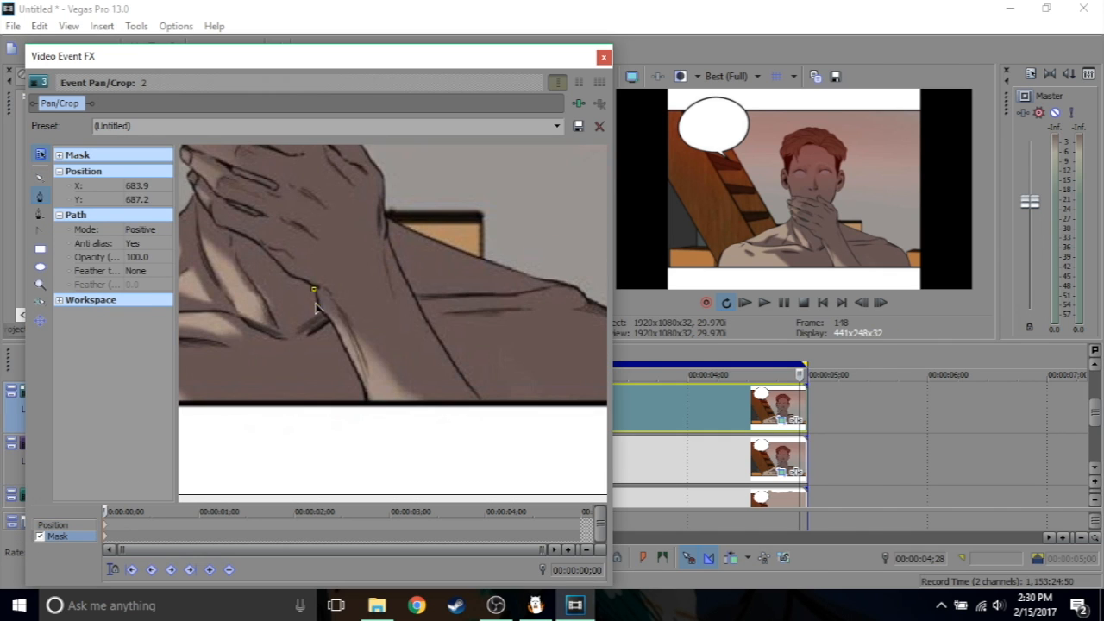
{"action": "left_click", "coordinate": [317, 305]}
{"action": "left_click", "coordinate": [320, 314]}
{"action": "left_click", "coordinate": [333, 323]}
{"action": "left_click", "coordinate": [343, 349]}
{"action": "left_click", "coordinate": [360, 377]}
{"action": "left_click", "coordinate": [369, 416]}
{"action": "left_click", "coordinate": [498, 413]}
{"action": "left_click", "coordinate": [466, 382]}
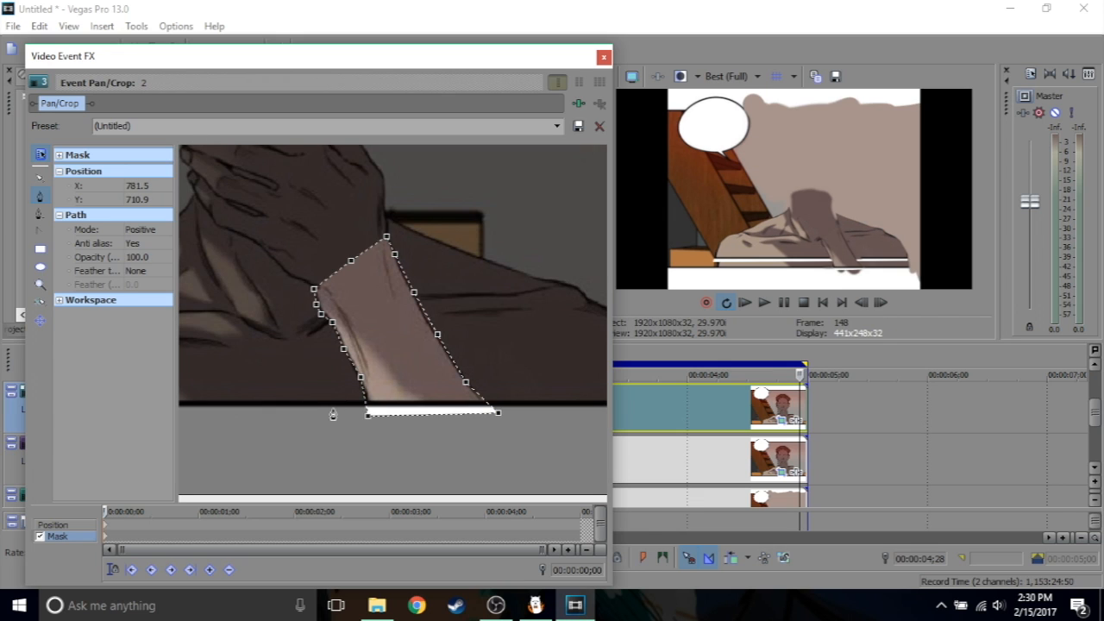
Set the forearm's rotation centre to X 779.0, Y 729.0 and shift and tilt the forearm slightly at 00:00:04;29.
{"action": "left_click", "coordinate": [69, 525]}
{"action": "scroll", "coordinate": [319, 266], "scroll_direction": "down", "scroll_amount": 3}
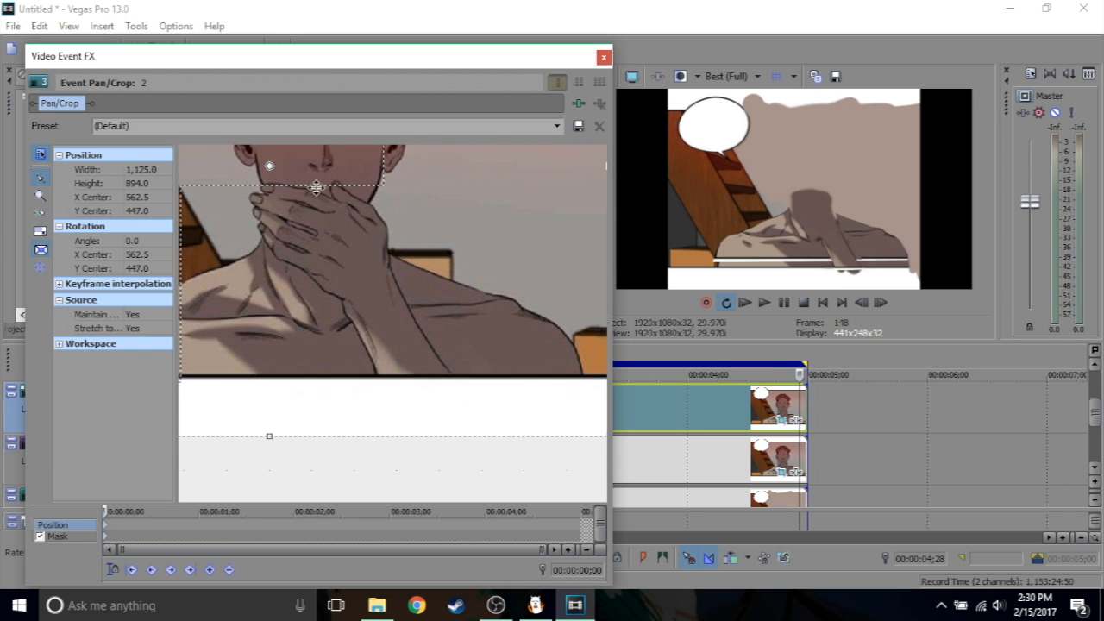
{"action": "left_click_drag", "start_coordinate": [269, 163], "coordinate": [398, 335]}
{"action": "scroll", "coordinate": [394, 321], "scroll_direction": "up", "scroll_amount": 1}
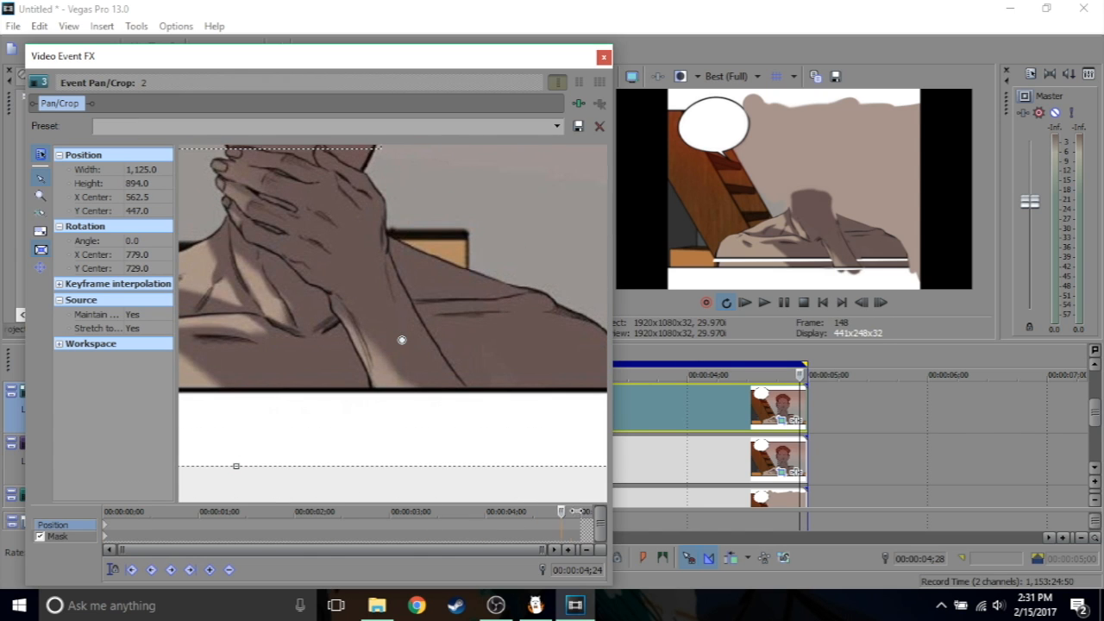
{"action": "left_click", "coordinate": [579, 512]}
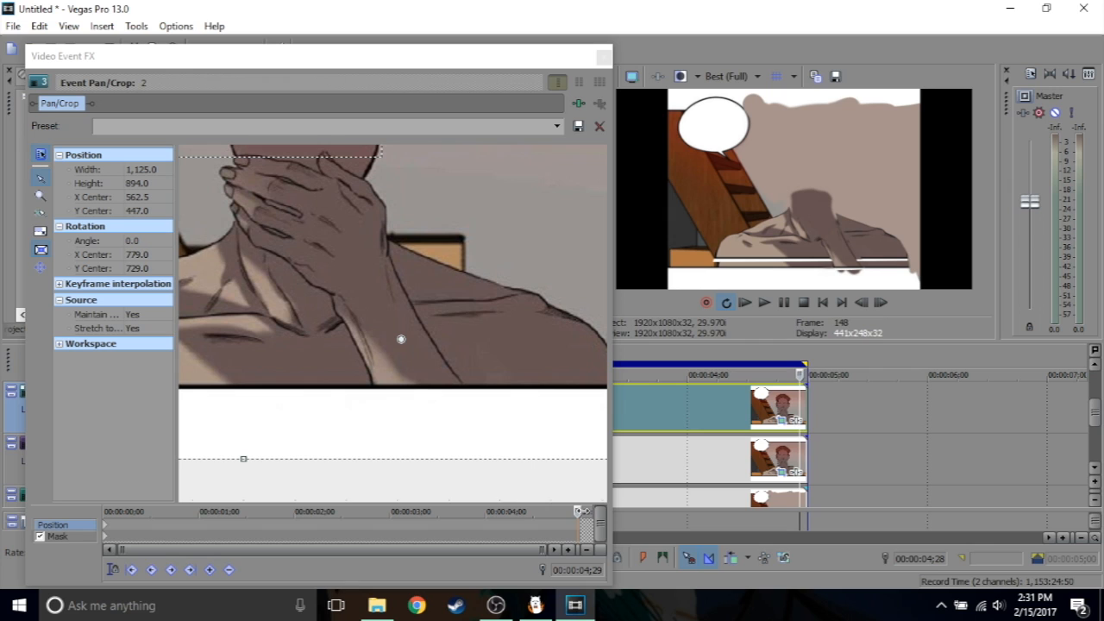
{"action": "left_click_drag", "start_coordinate": [505, 366], "coordinate": [513, 397]}
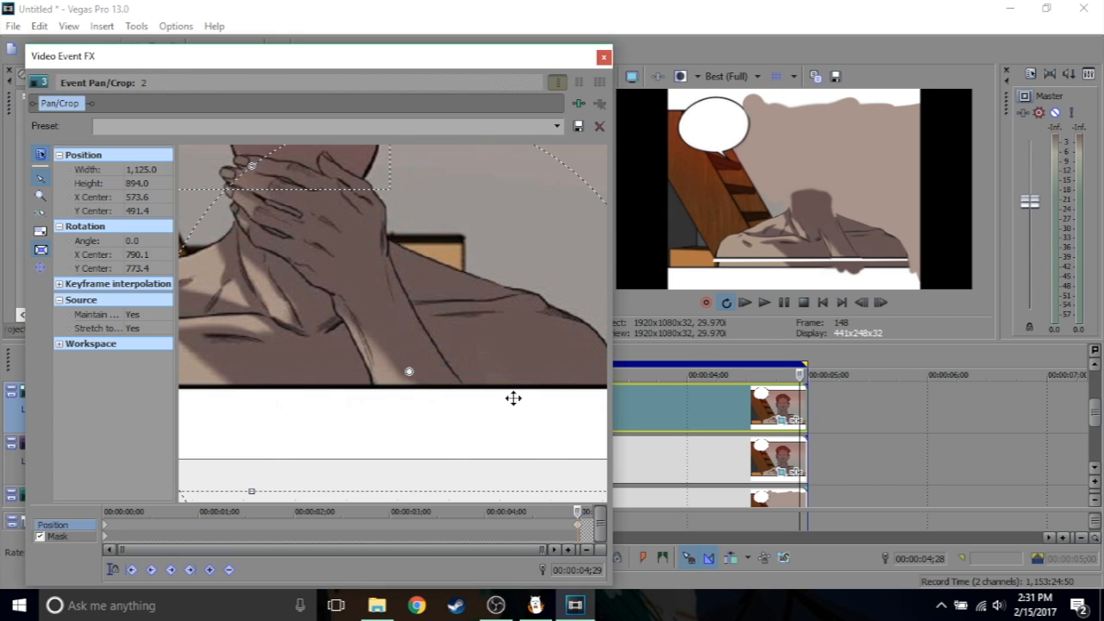
{"action": "mouse_move", "coordinate": [450, 483]}
{"action": "left_mouse_down"}
{"action": "mouse_move", "coordinate": [426, 502]}
{"action": "mouse_move", "coordinate": [442, 494]}
{"action": "left_mouse_up"}
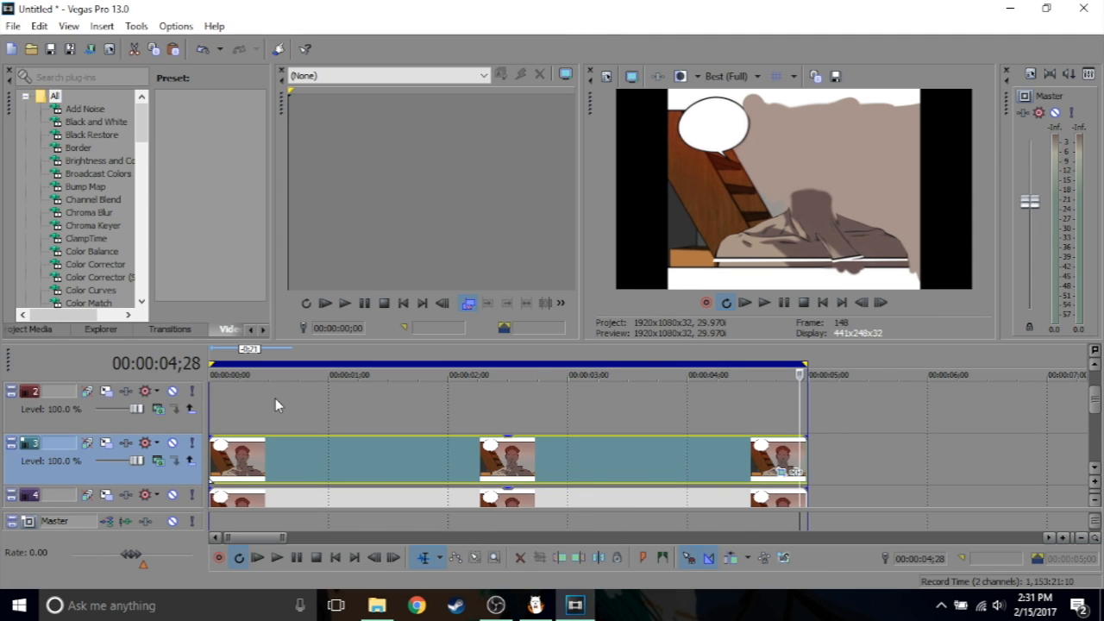
Paste the character image onto track 2 from the timeline start and enable the mask in its Pan/Crop settings.
{"action": "left_click", "coordinate": [275, 398]}
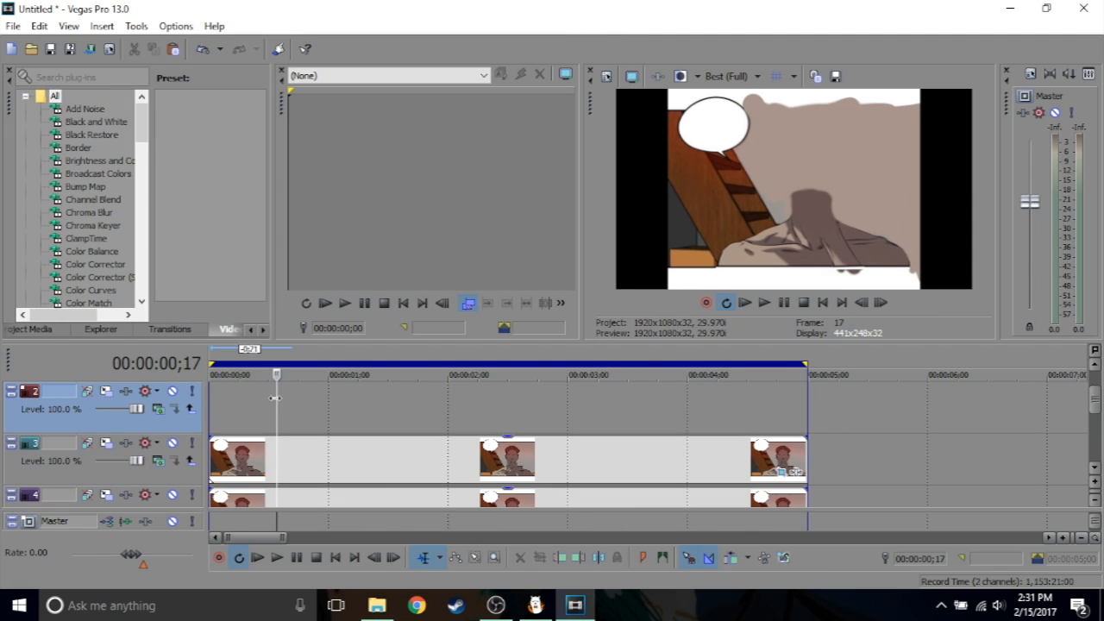
{"action": "key", "text": "ctrl+v"}
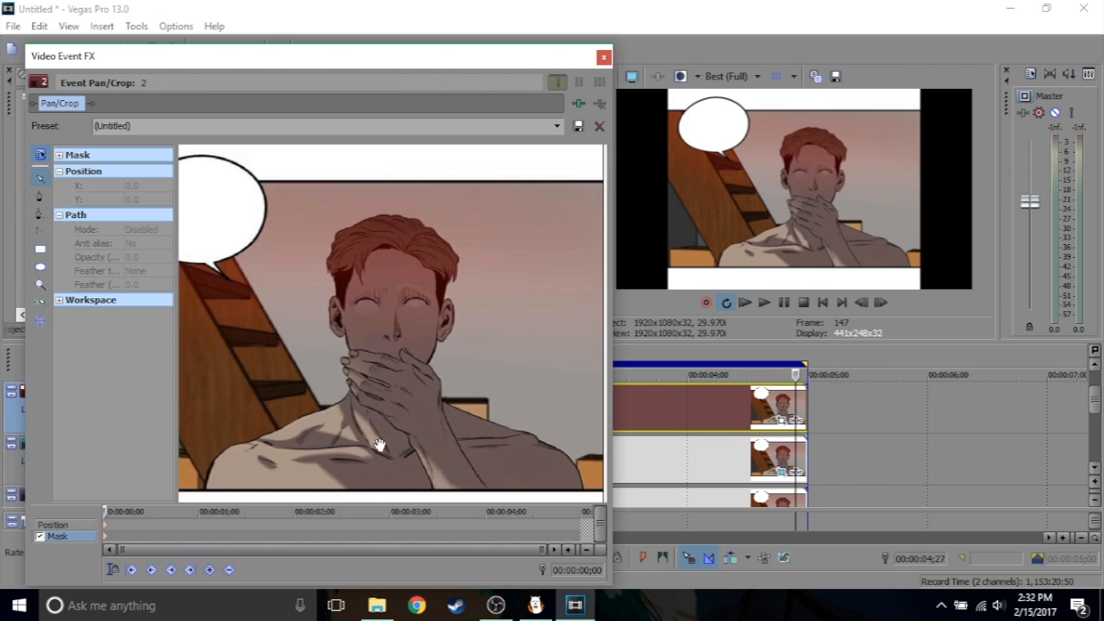
With the Anchor Creation Tool, start a mask at the top of the hair and trace down to the left-hand ear.
{"action": "scroll", "coordinate": [382, 443], "scroll_direction": "up", "scroll_amount": 5}
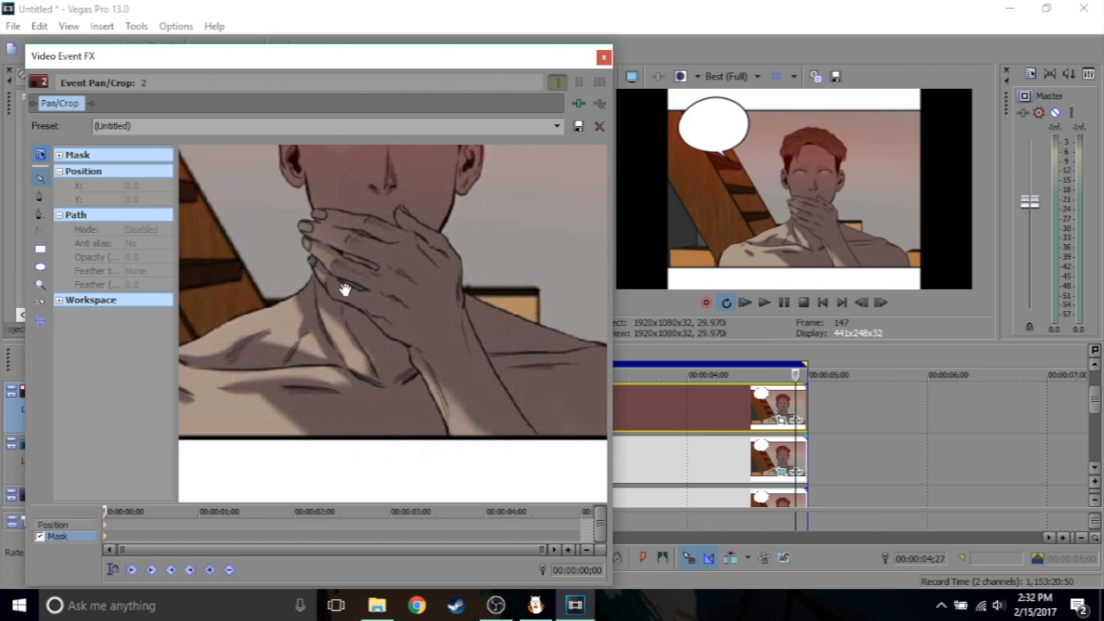
{"action": "scroll", "coordinate": [345, 290], "scroll_direction": "up", "scroll_amount": 1}
{"action": "mouse_move", "coordinate": [345, 290]}
{"action": "left_mouse_down"}
{"action": "mouse_move", "coordinate": [362, 347]}
{"action": "mouse_move", "coordinate": [364, 311]}
{"action": "mouse_move", "coordinate": [366, 412]}
{"action": "left_mouse_up"}
{"action": "left_click_drag", "start_coordinate": [412, 292], "coordinate": [408, 365]}
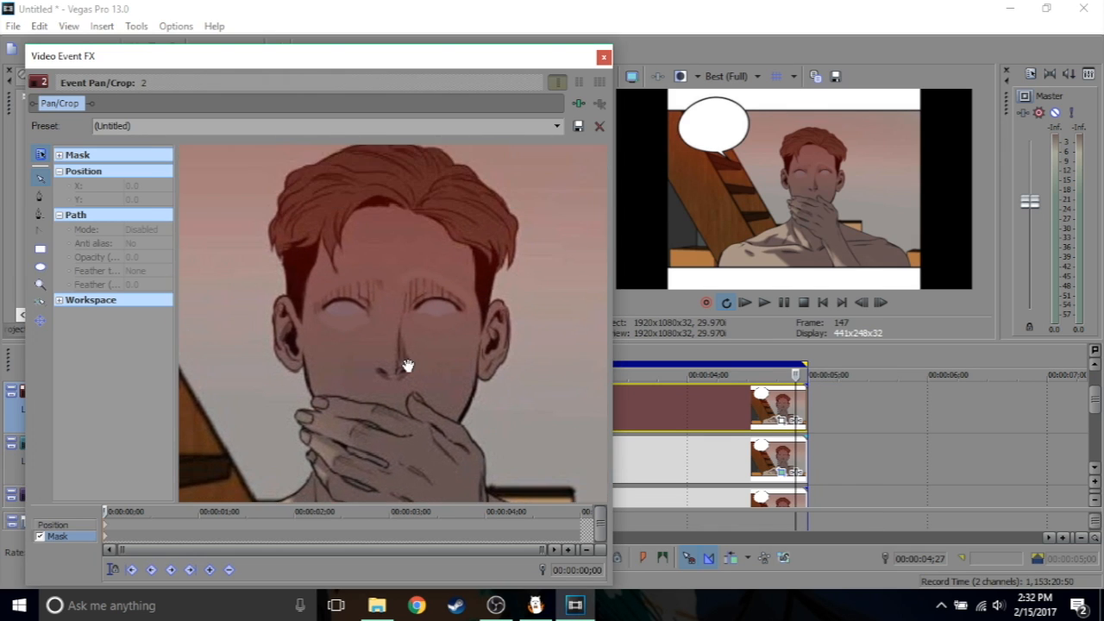
{"action": "left_click_drag", "start_coordinate": [438, 227], "coordinate": [382, 367]}
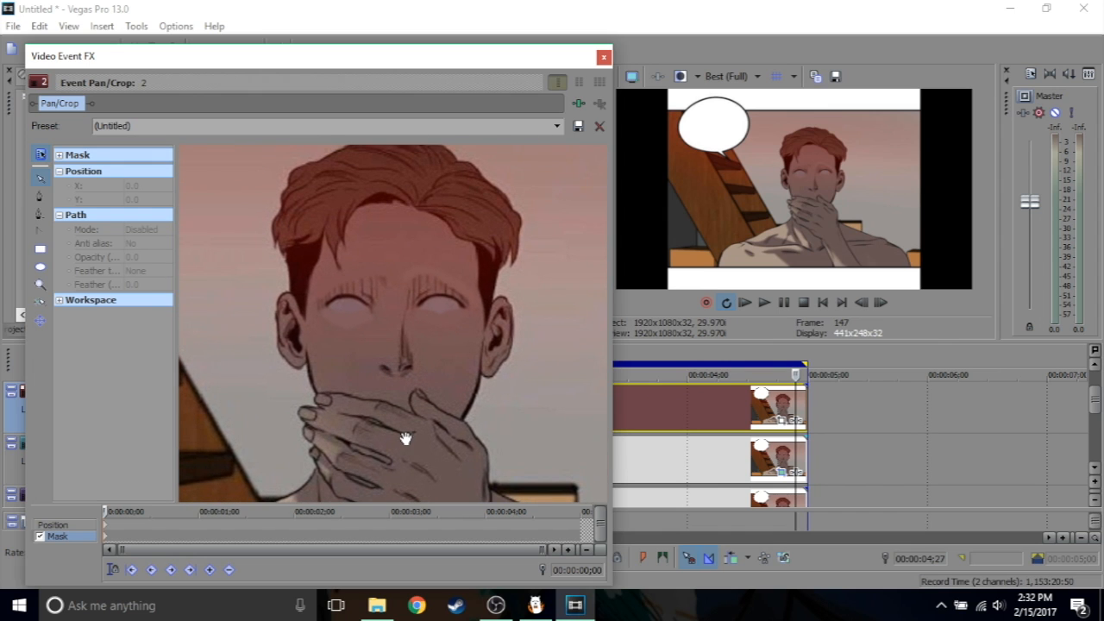
{"action": "left_click_drag", "start_coordinate": [377, 448], "coordinate": [399, 381]}
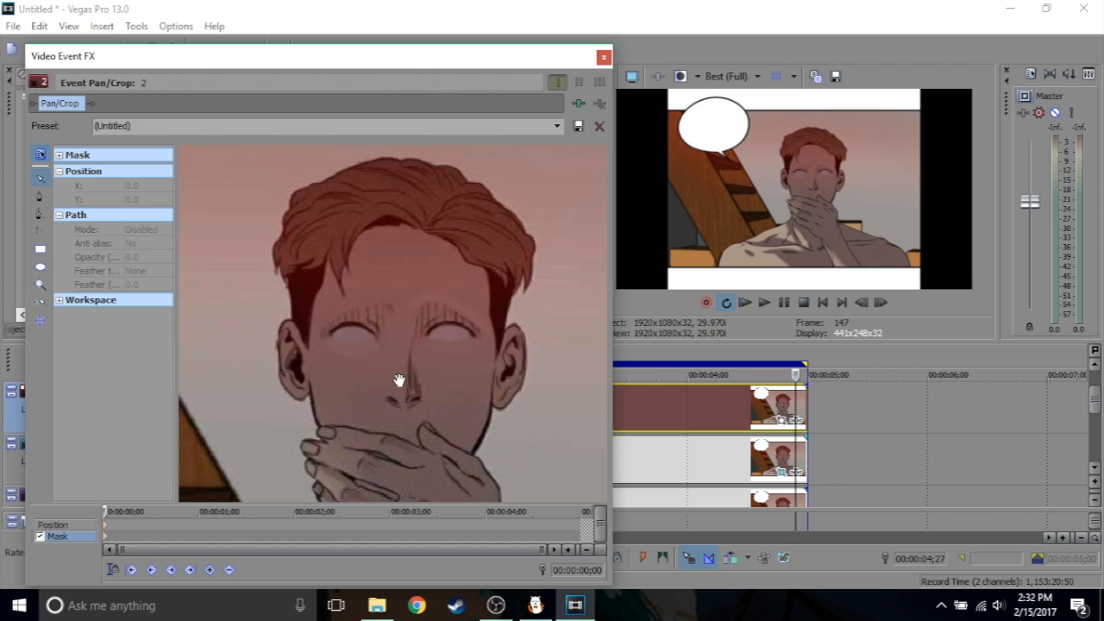
{"action": "left_click", "coordinate": [39, 195]}
{"action": "left_click", "coordinate": [308, 184]}
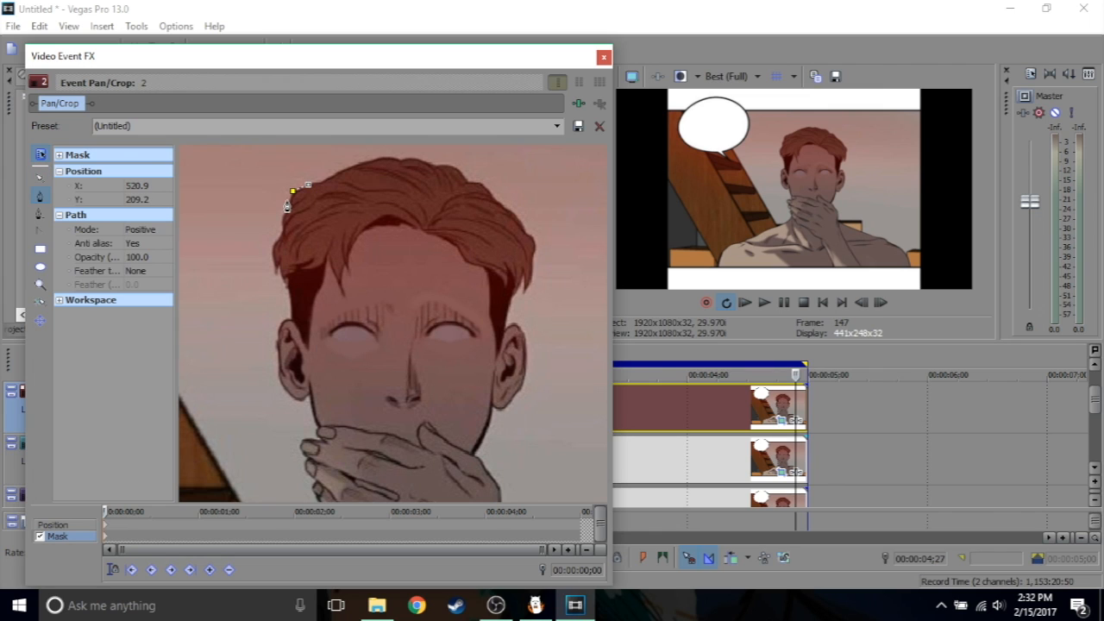
{"action": "left_click", "coordinate": [281, 210]}
{"action": "left_click", "coordinate": [270, 249]}
{"action": "left_click", "coordinate": [273, 275]}
{"action": "left_click", "coordinate": [290, 313]}
{"action": "left_click", "coordinate": [276, 352]}
{"action": "left_click", "coordinate": [281, 385]}
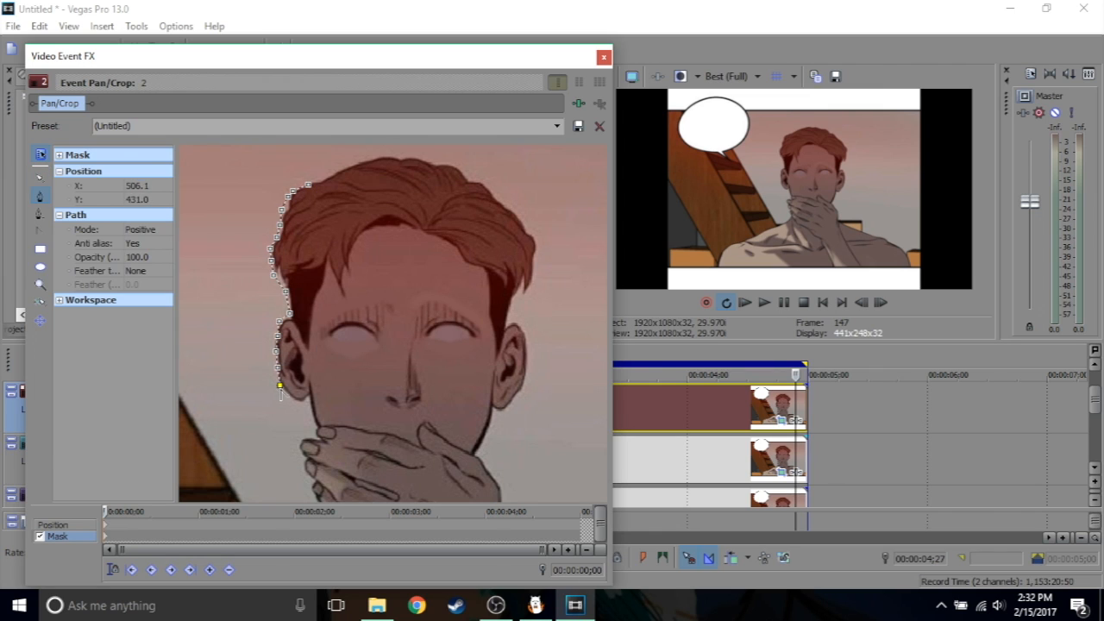
Continue the head mask below the ear, along the hand's upper edge and around the thumb to the right-hand jaw.
{"action": "left_click", "coordinate": [299, 404]}
{"action": "left_click", "coordinate": [315, 423]}
{"action": "left_click", "coordinate": [407, 431]}
{"action": "left_click", "coordinate": [429, 418]}
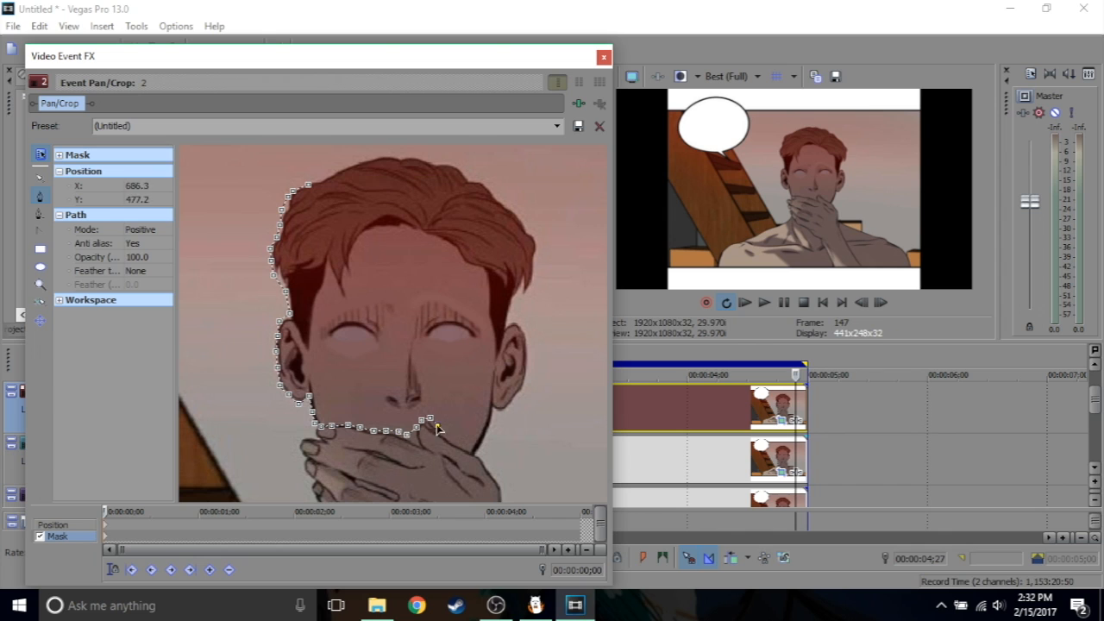
{"action": "left_click", "coordinate": [473, 450]}
Trace the head mask up the right-hand jaw and around the ear to the side of the hair.
{"action": "left_click", "coordinate": [517, 400]}
{"action": "left_click", "coordinate": [526, 377]}
{"action": "left_click", "coordinate": [528, 352]}
{"action": "left_click", "coordinate": [516, 320]}
{"action": "left_click", "coordinate": [523, 296]}
{"action": "left_click", "coordinate": [538, 250]}
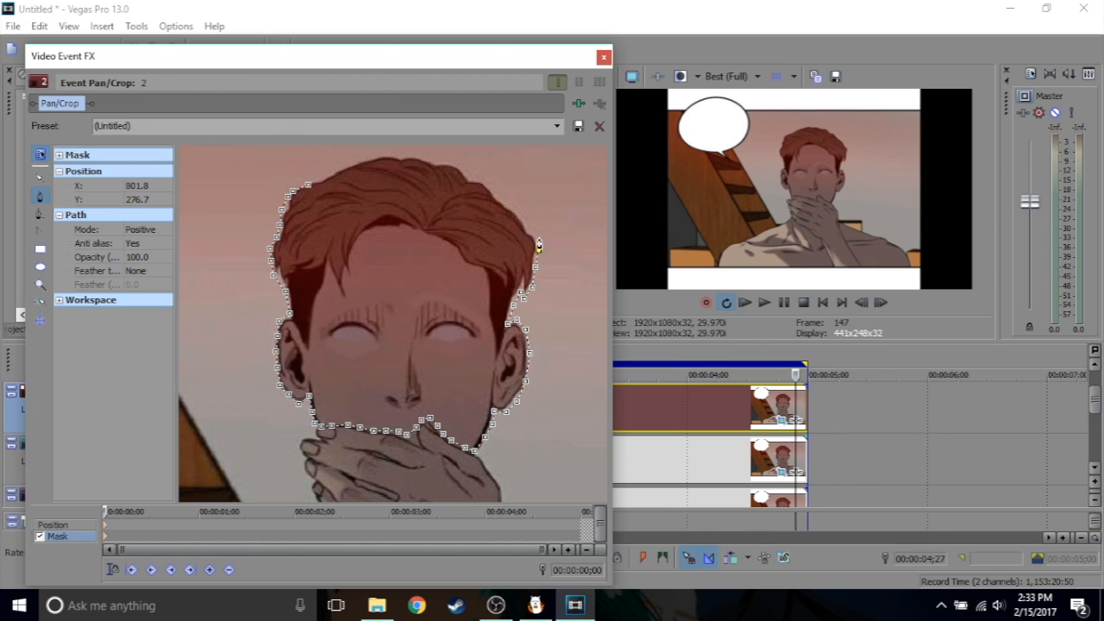
Trace the head mask over the top of the hair and close it at the first anchor.
{"action": "left_click", "coordinate": [526, 219]}
{"action": "left_click", "coordinate": [490, 187]}
{"action": "left_click", "coordinate": [470, 176]}
{"action": "left_click", "coordinate": [448, 164]}
{"action": "left_click", "coordinate": [419, 156]}
{"action": "left_click", "coordinate": [392, 153]}
{"action": "left_click", "coordinate": [366, 159]}
{"action": "left_click", "coordinate": [321, 180]}
{"action": "left_click", "coordinate": [307, 185]}
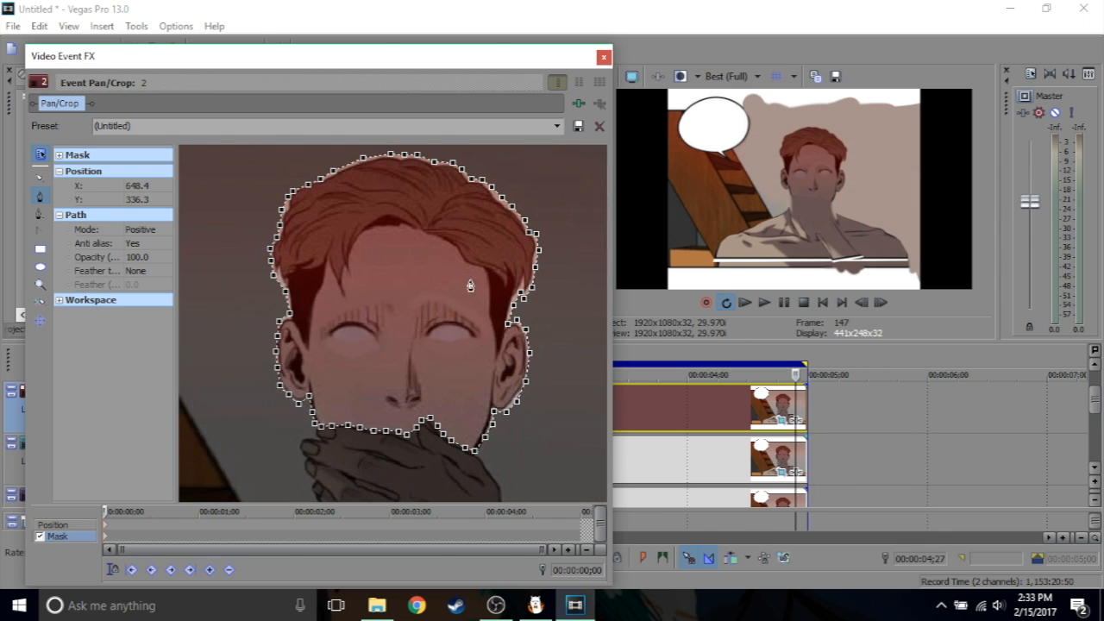
Set the head's rotation centre to X 644.7, Y 471.9 and shift the head slightly upward at 00:00:04;28.
{"action": "left_click", "coordinate": [65, 525]}
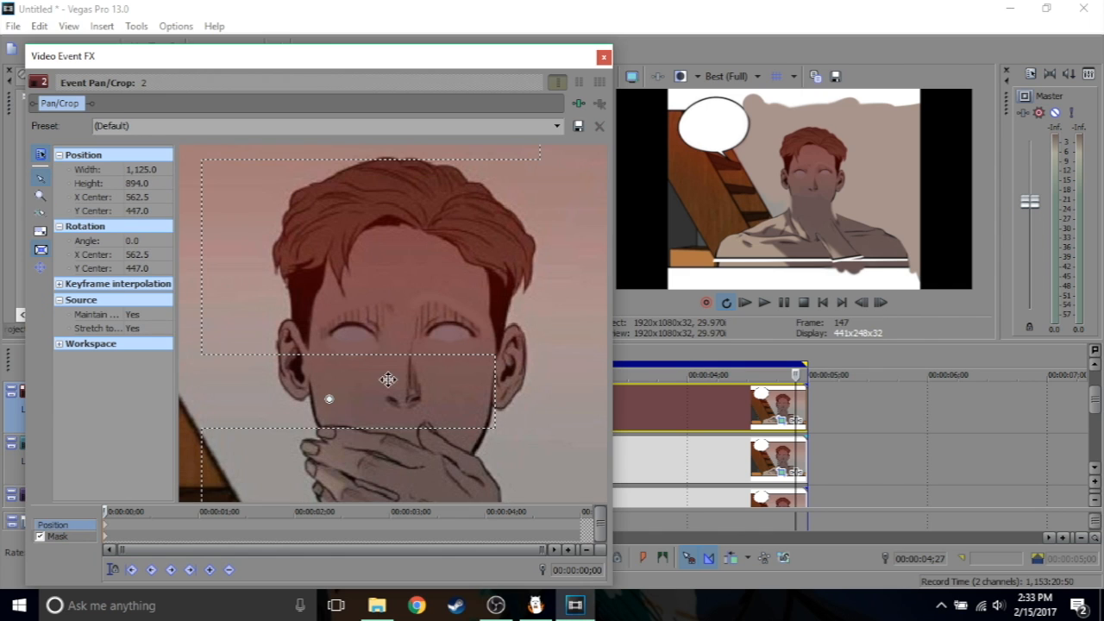
{"action": "left_click_drag", "start_coordinate": [404, 393], "coordinate": [401, 422]}
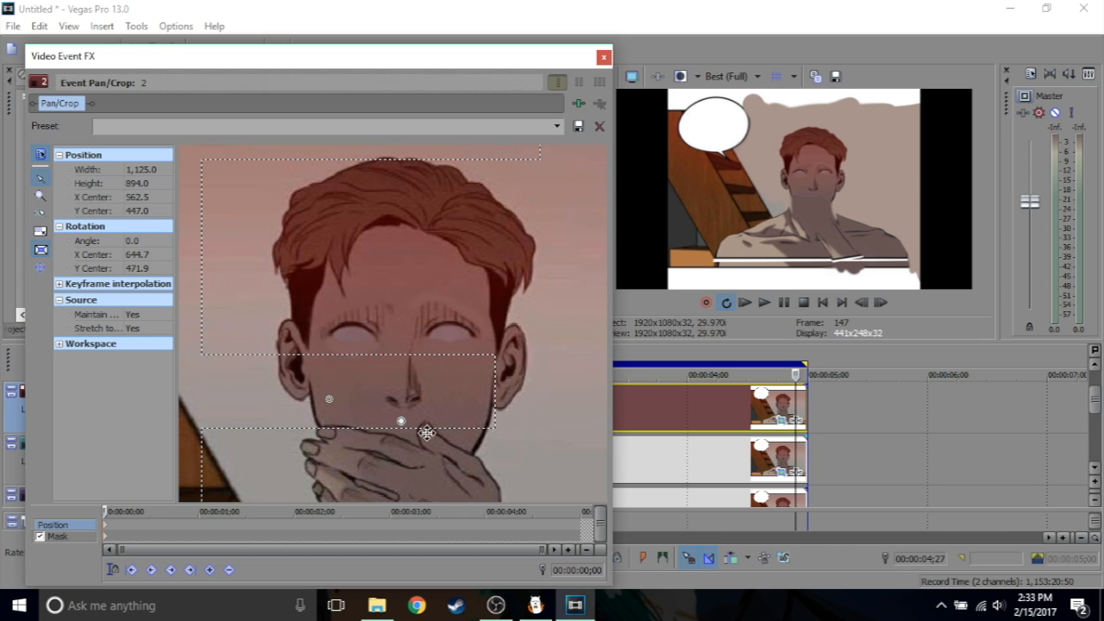
{"action": "left_click_drag", "start_coordinate": [104, 510], "coordinate": [574, 511]}
{"action": "scroll", "coordinate": [445, 413], "scroll_direction": "down", "scroll_amount": 5}
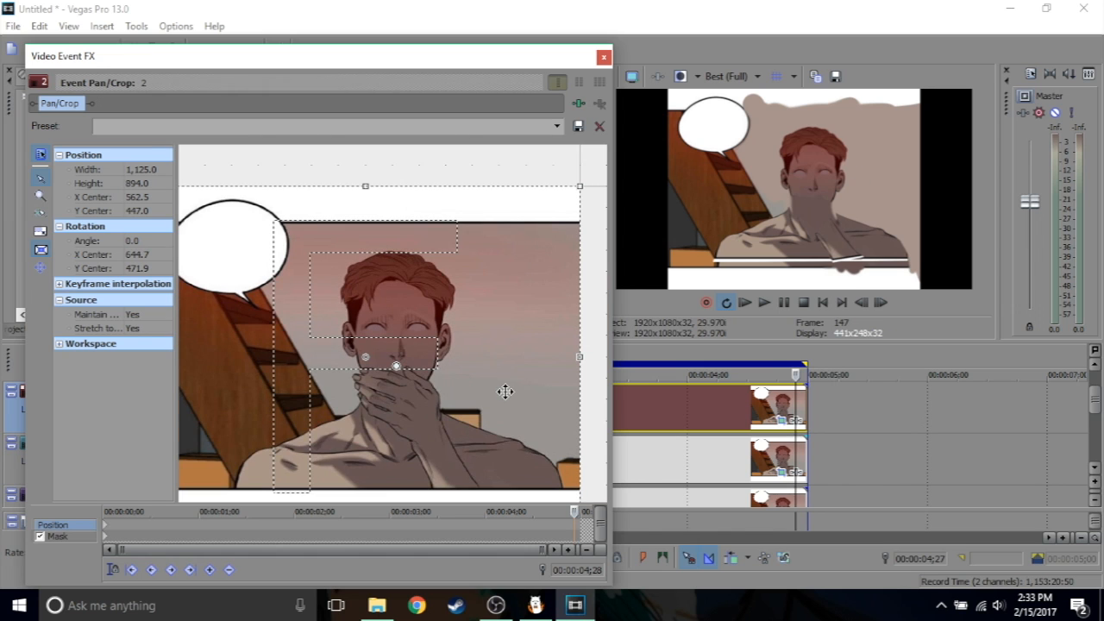
{"action": "left_click_drag", "start_coordinate": [504, 392], "coordinate": [506, 403]}
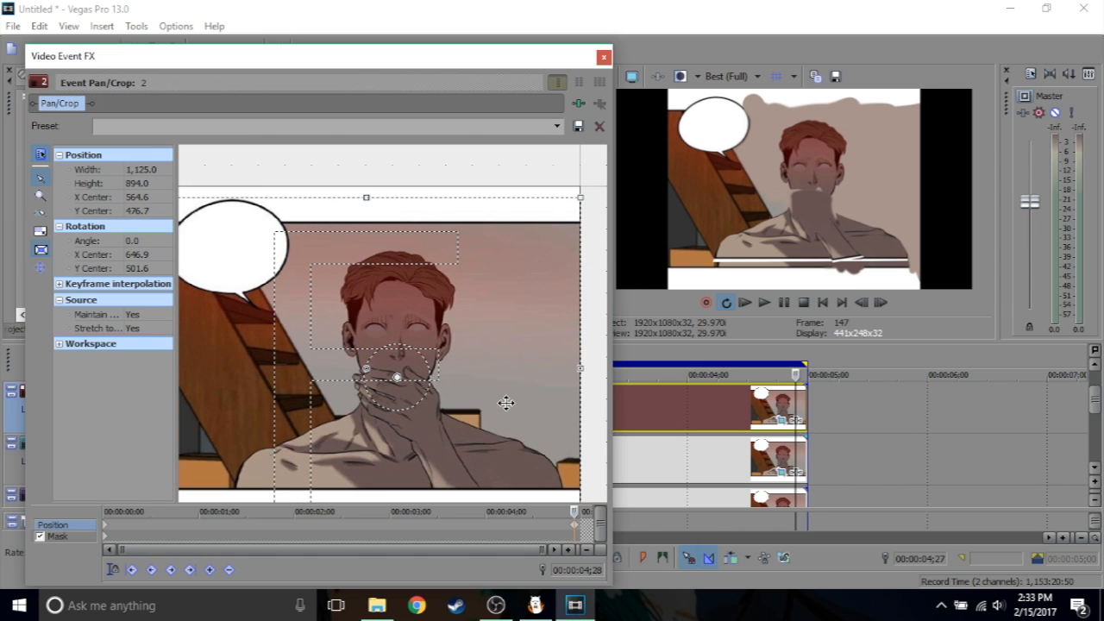
{"action": "left_click_drag", "start_coordinate": [449, 174], "coordinate": [505, 218]}
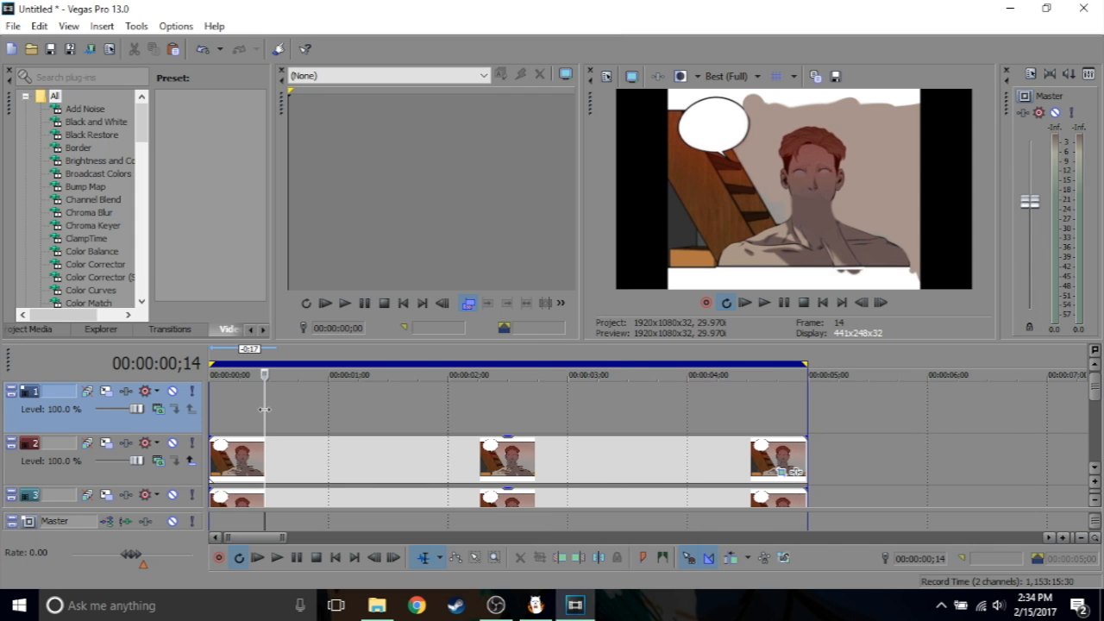
Paste the character image onto track 1 from the timeline start and enable the mask in its Pan/Crop settings.
{"action": "left_click", "coordinate": [783, 423]}
{"action": "left_click", "coordinate": [783, 422]}
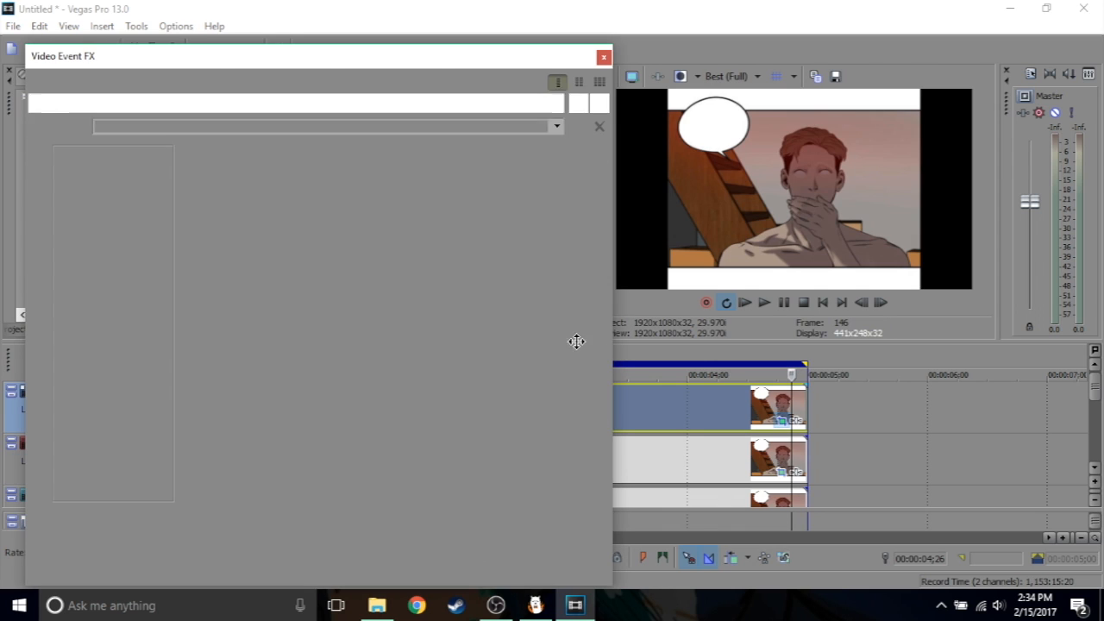
{"action": "left_click", "coordinate": [39, 536]}
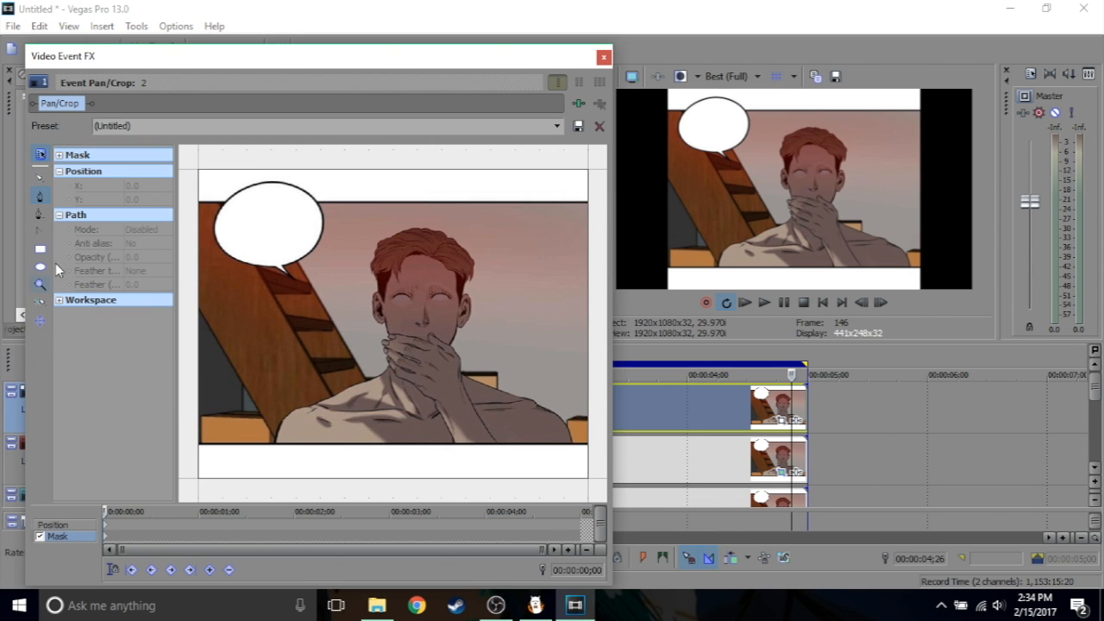
Start a mask at the wrist and trace the hand's right-hand edge up to the tip of the thumb.
{"action": "scroll", "coordinate": [376, 287], "scroll_direction": "up", "scroll_amount": 5}
{"action": "scroll", "coordinate": [376, 287], "scroll_direction": "up", "scroll_amount": 4}
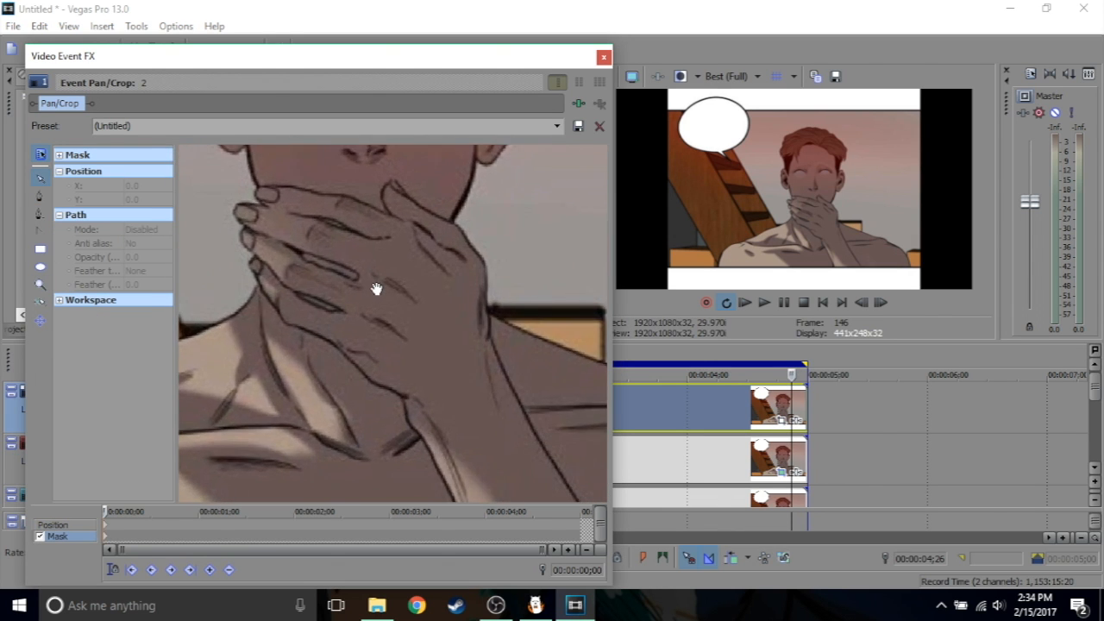
{"action": "left_click", "coordinate": [549, 392]}
{"action": "left_click", "coordinate": [541, 345]}
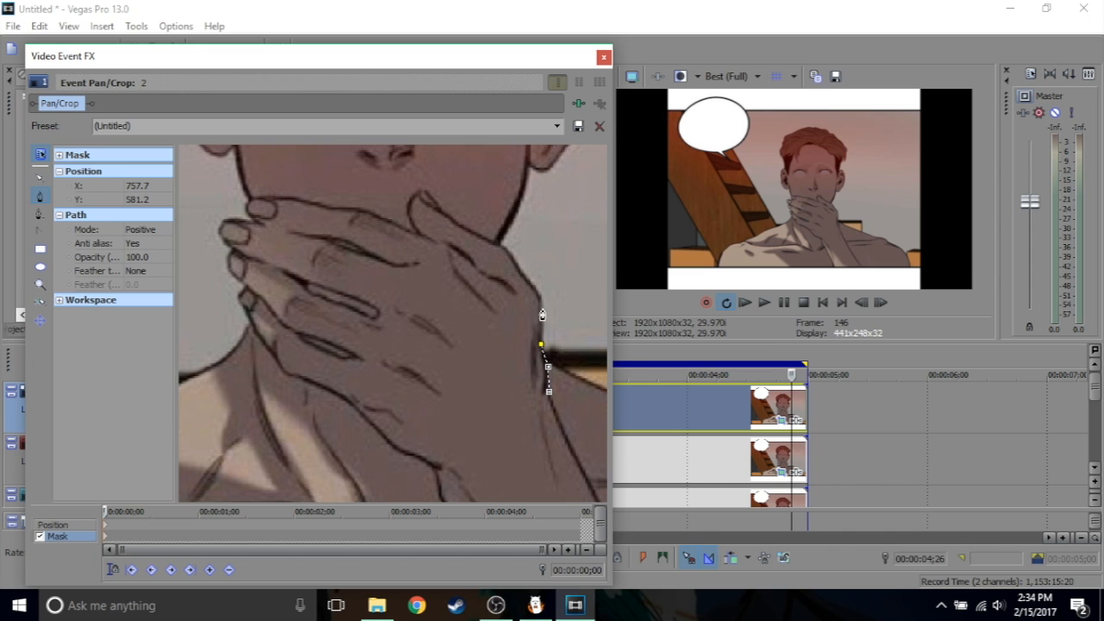
{"action": "left_click", "coordinate": [531, 282]}
{"action": "left_click", "coordinate": [508, 251]}
{"action": "left_click", "coordinate": [488, 242]}
{"action": "left_click", "coordinate": [454, 223]}
{"action": "left_click", "coordinate": [439, 207]}
{"action": "left_click", "coordinate": [426, 186]}
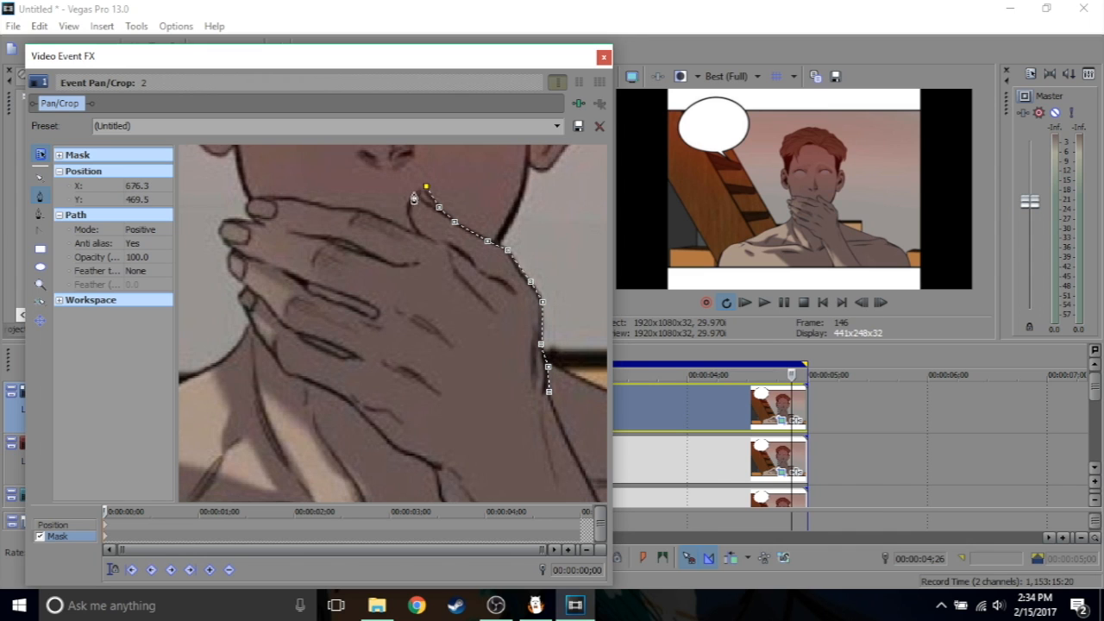
Continue the hand mask down the inside of the thumb, across the top finger and around the fingertips.
{"action": "left_click", "coordinate": [409, 195]}
{"action": "left_click", "coordinate": [402, 211]}
{"action": "left_click", "coordinate": [223, 218]}
{"action": "left_click", "coordinate": [223, 258]}
{"action": "left_click", "coordinate": [236, 293]}
{"action": "left_click", "coordinate": [252, 329]}
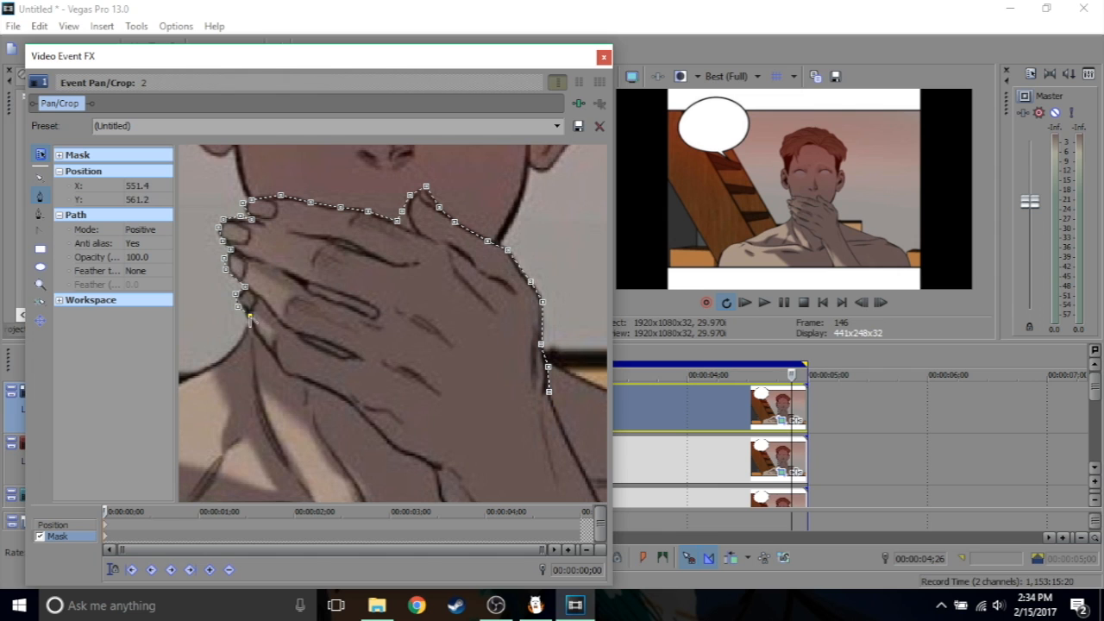
Trace the hand mask along the lowest finger and the palm's lower edge, and close it at the wrist.
{"action": "left_click", "coordinate": [282, 374]}
{"action": "left_click", "coordinate": [332, 394]}
{"action": "left_click", "coordinate": [369, 422]}
{"action": "left_click", "coordinate": [418, 459]}
{"action": "left_click", "coordinate": [548, 390]}
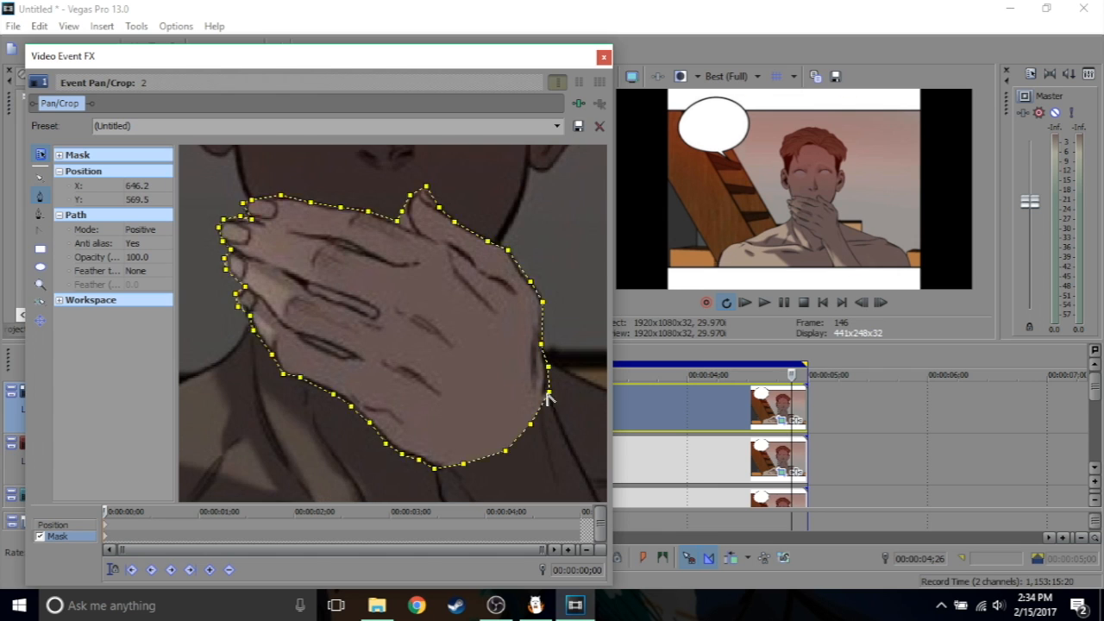
Place the hand's rotation centre at the wrist and shift the frame to X Center 581.1, Y Center 471.8 at 00:00:04;28.
{"action": "left_click", "coordinate": [53, 525]}
{"action": "left_click_drag", "start_coordinate": [265, 159], "coordinate": [483, 390]}
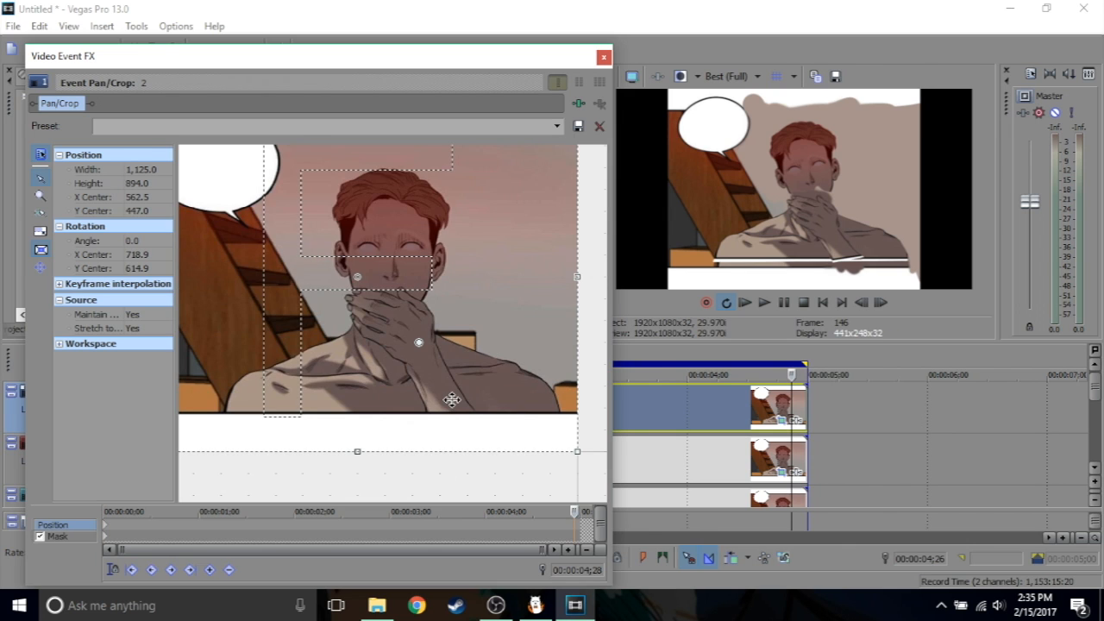
{"action": "left_click_drag", "start_coordinate": [452, 399], "coordinate": [458, 409]}
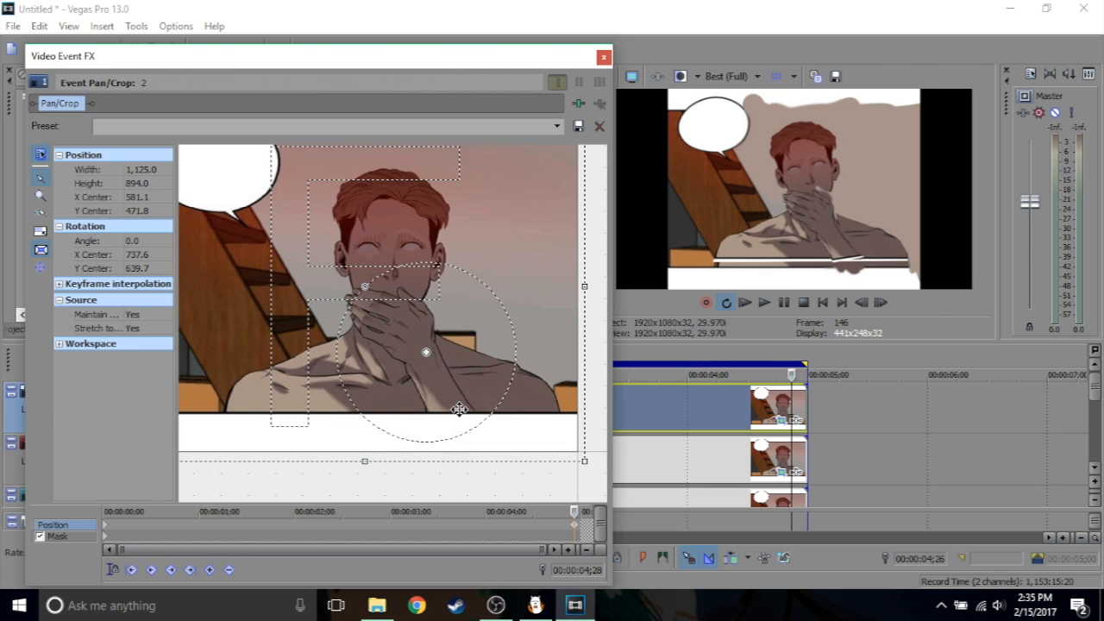
Rotate the hand frame to -7.5, shift it to X Center 571.0, Y Center 518.5, and close the Pan/Crop settings.
{"action": "left_click_drag", "start_coordinate": [328, 474], "coordinate": [344, 490]}
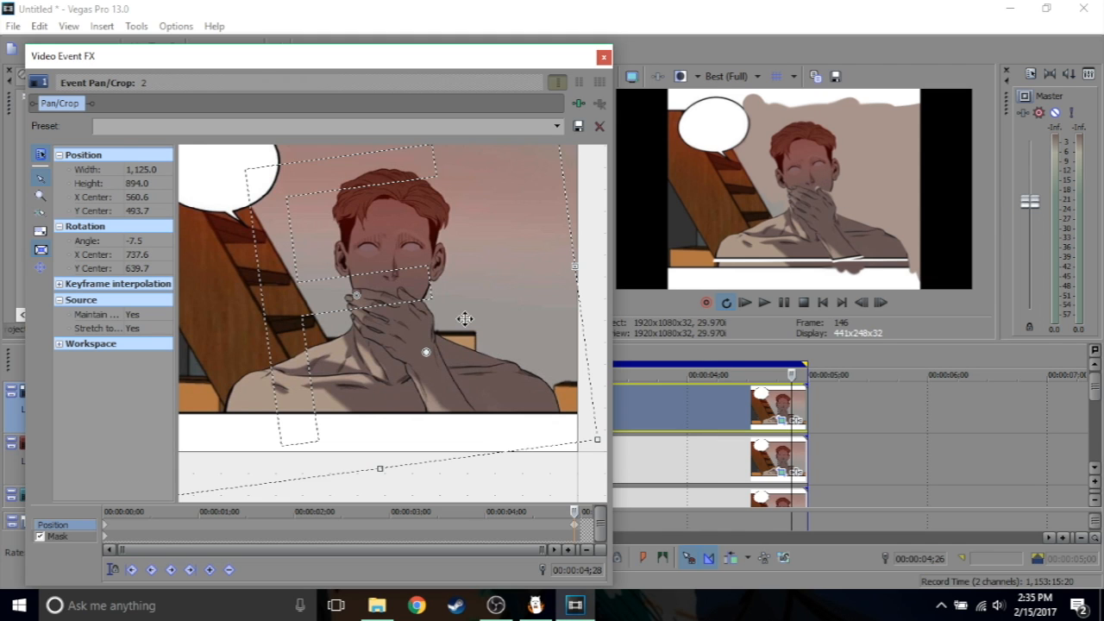
{"action": "left_click_drag", "start_coordinate": [465, 319], "coordinate": [468, 329]}
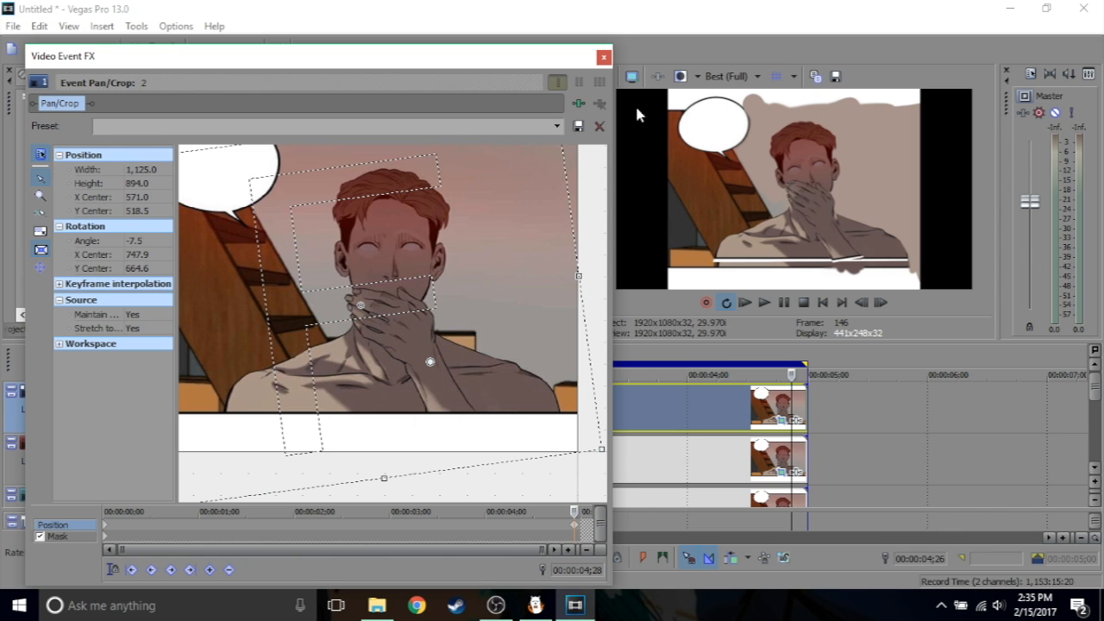
{"action": "left_click", "coordinate": [603, 56]}
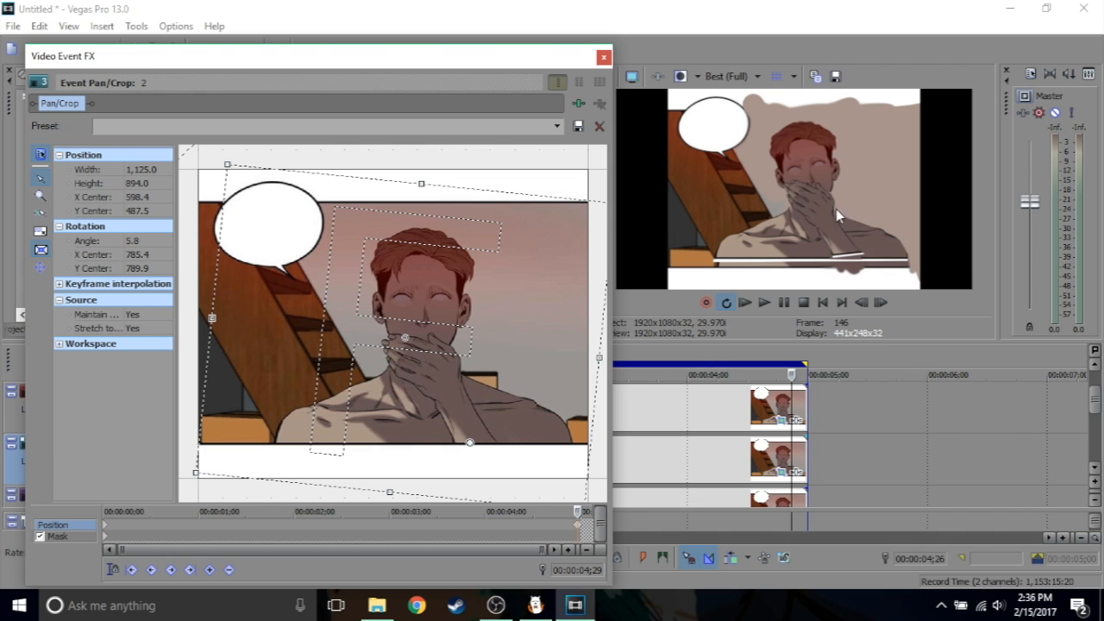
{"action": "left_click", "coordinate": [603, 56]}
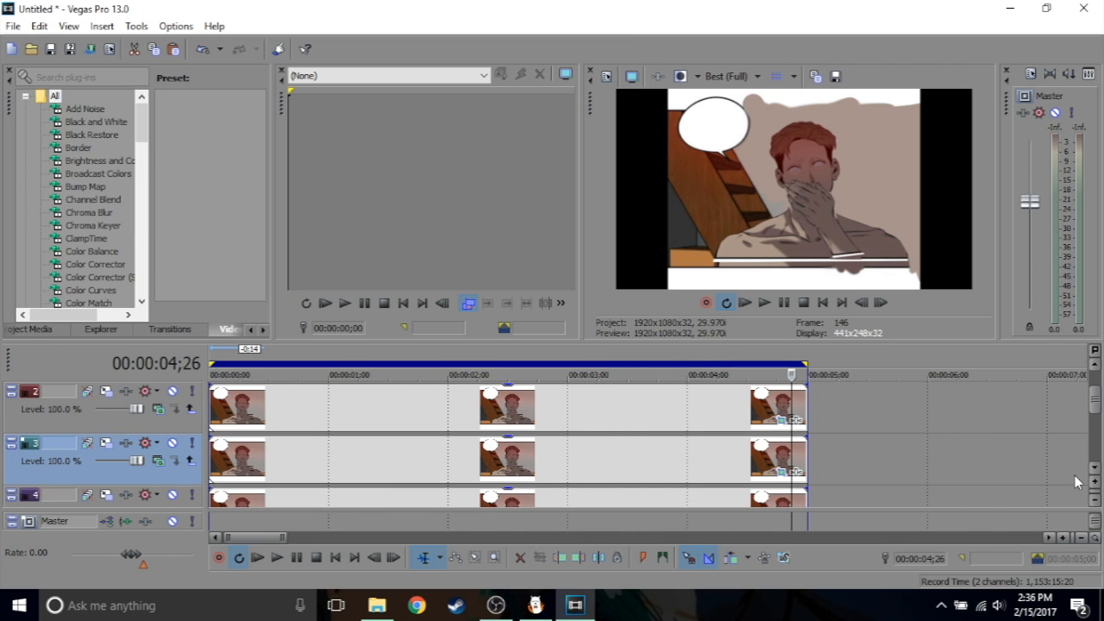
Switch to FireAlpaca, then show and select the hidden background layer to compare it with the background track in Vegas Pro.
{"action": "key", "text": "Up"}
{"action": "scroll", "coordinate": [1100, 425], "scroll_direction": "down", "scroll_amount": 1}
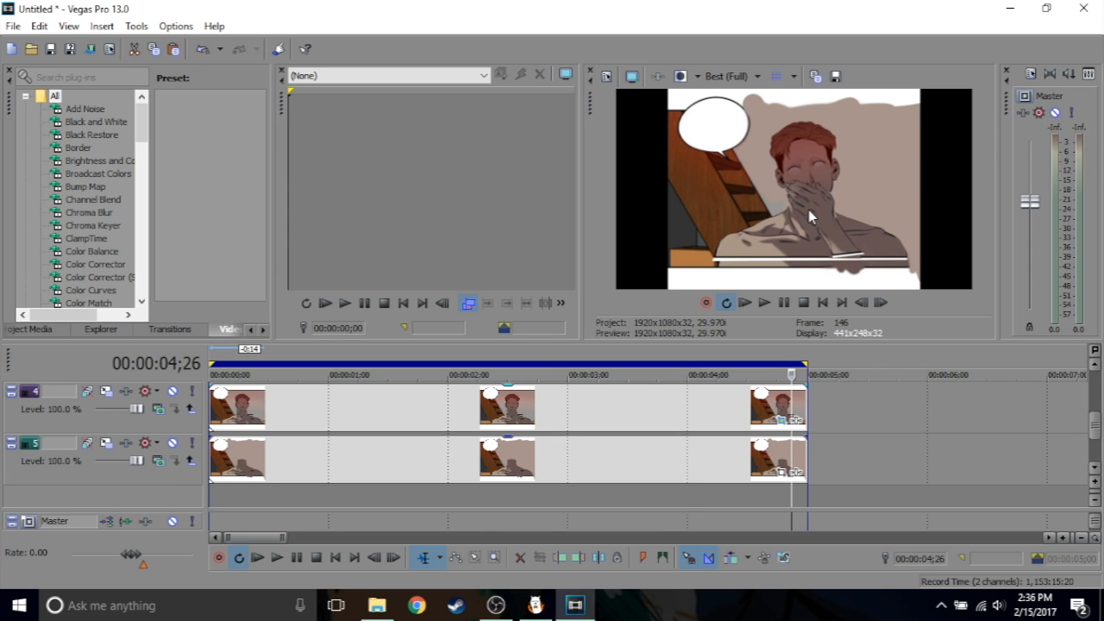
{"action": "left_click", "coordinate": [533, 605]}
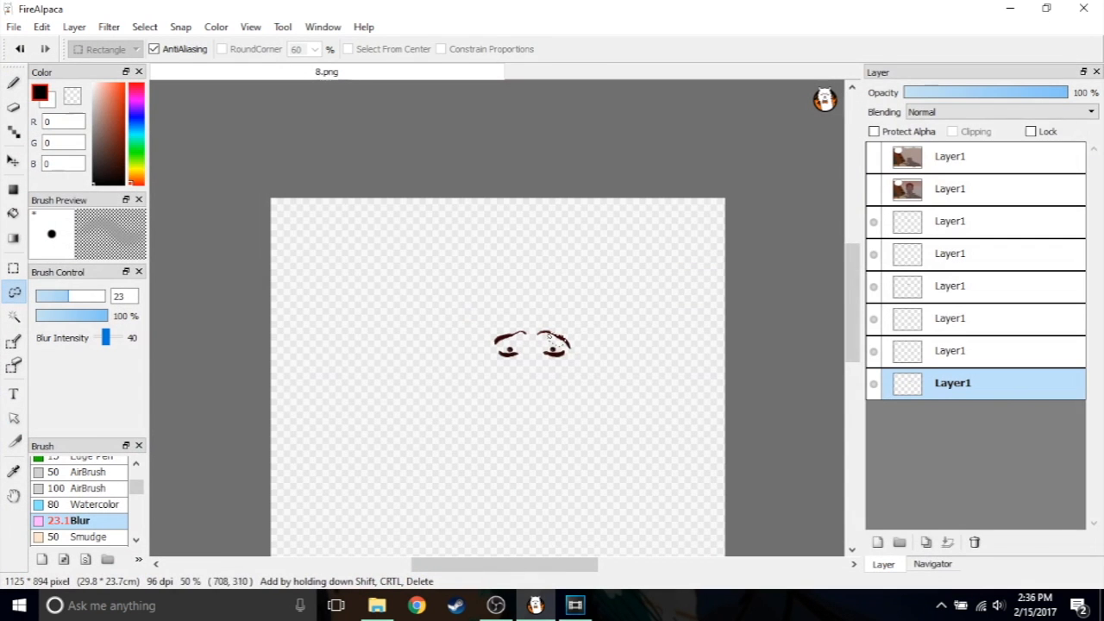
{"action": "left_click", "coordinate": [873, 157]}
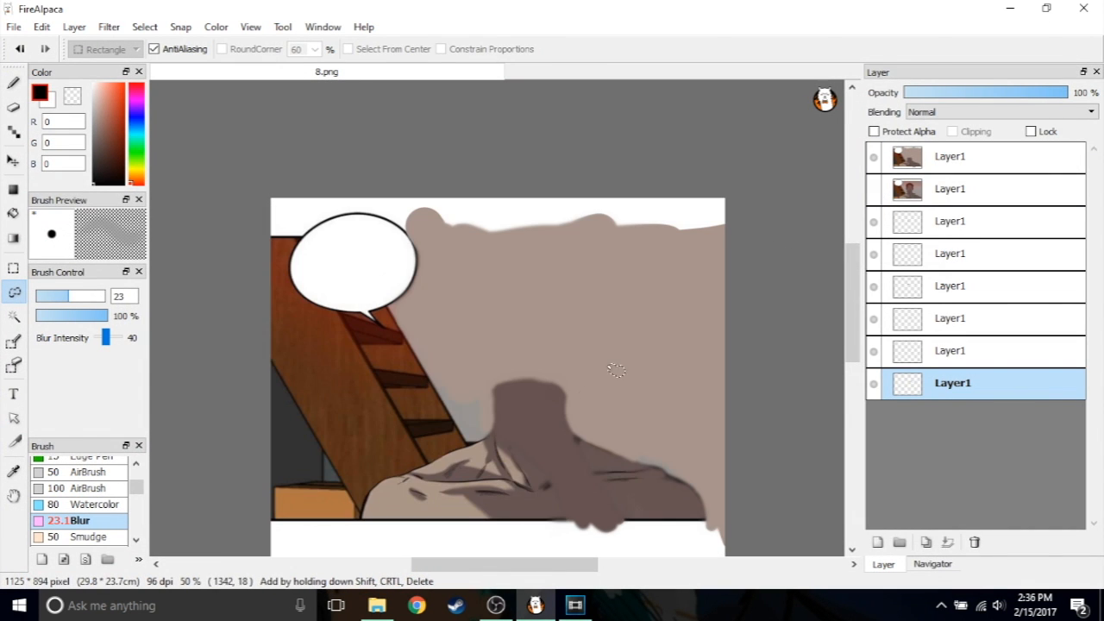
{"action": "left_click", "coordinate": [905, 158]}
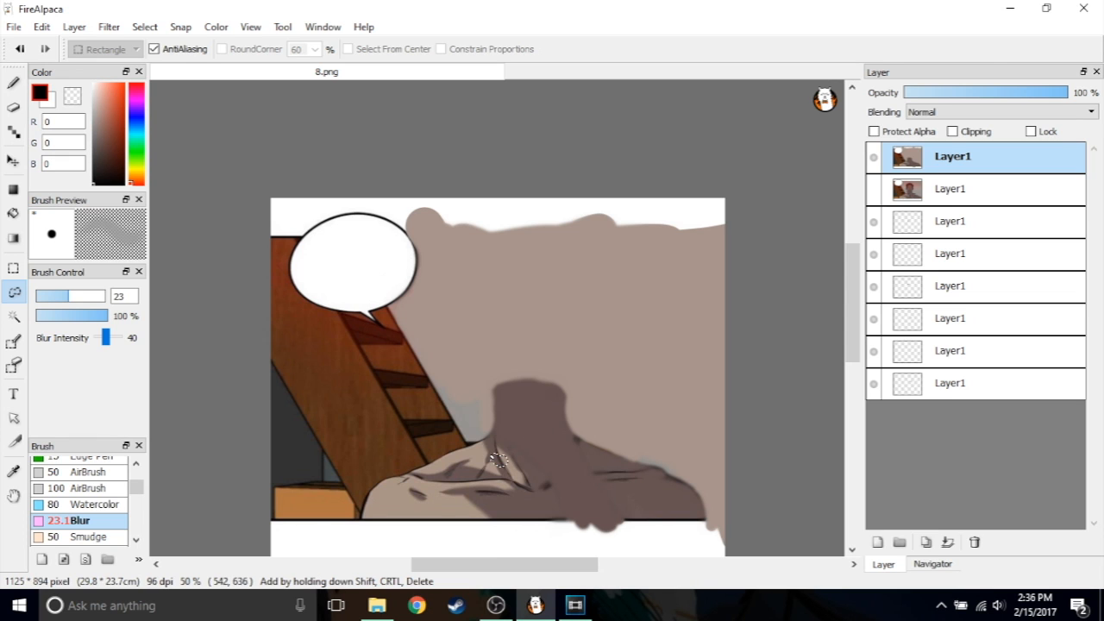
{"action": "left_click", "coordinate": [564, 607]}
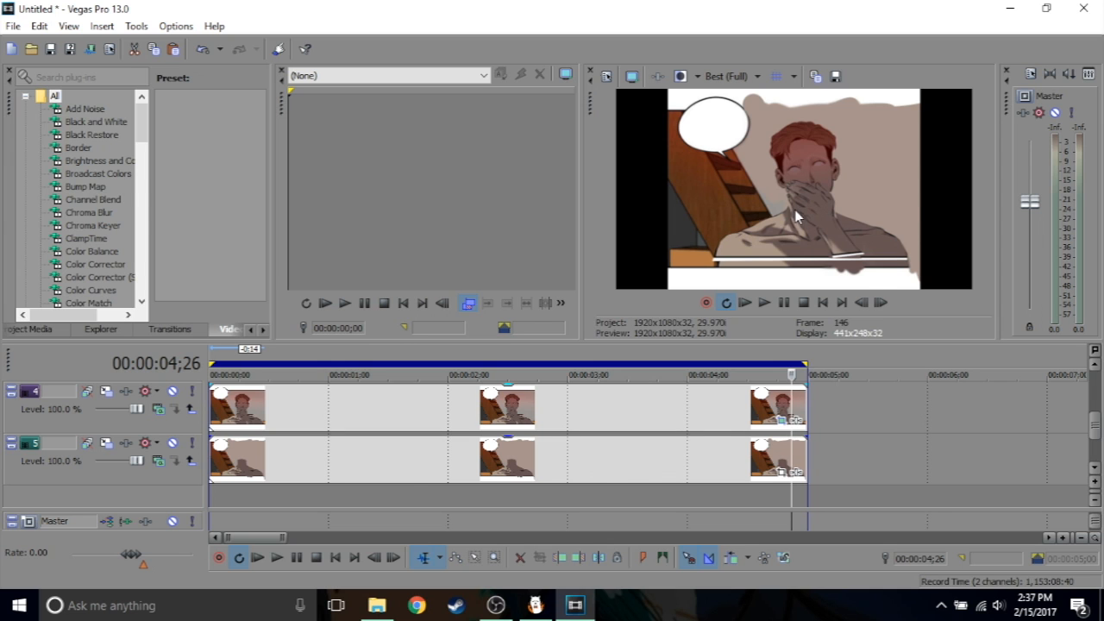
{"action": "left_click", "coordinate": [537, 605]}
Play back the animation to check the movement of the masked parts, and stop it.
{"action": "left_click", "coordinate": [276, 557]}
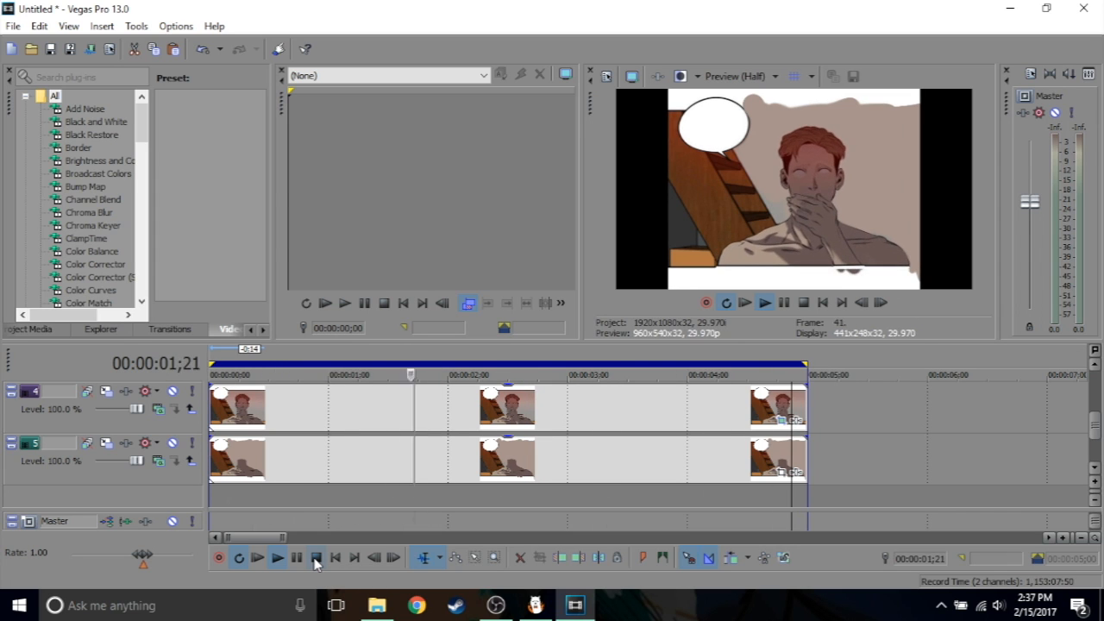
{"action": "left_click", "coordinate": [315, 559]}
{"action": "scroll", "coordinate": [1096, 423], "scroll_direction": "up", "scroll_amount": 1}
{"action": "left_click_drag", "start_coordinate": [1097, 423], "coordinate": [1100, 393]}
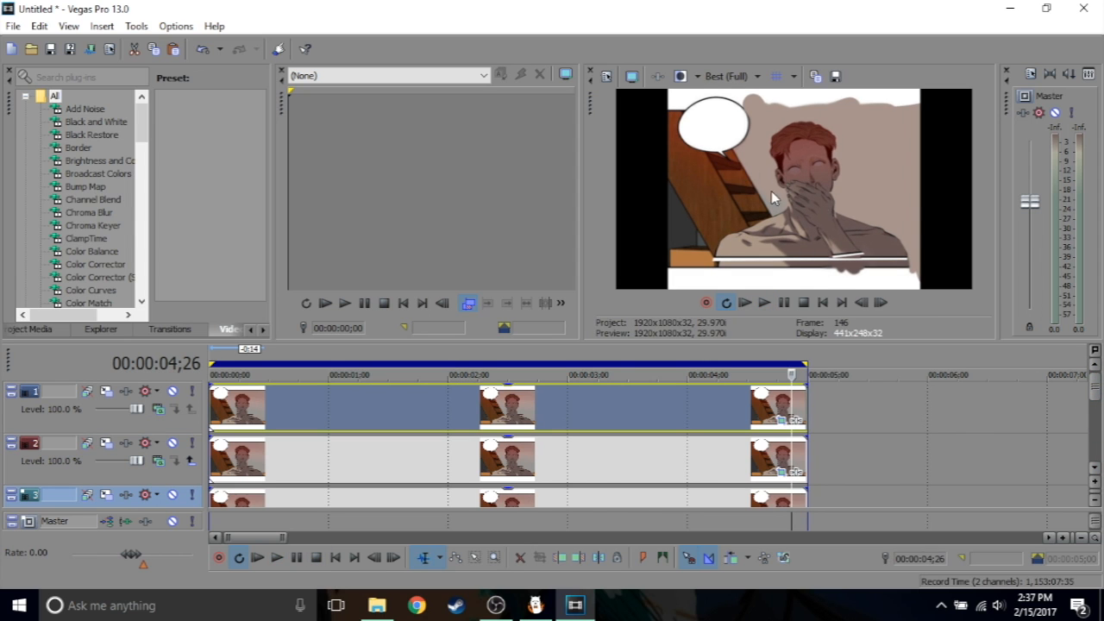
Render the loop region as a.mp4 with the MainConcept AVC/AAC Sony Tablet 1080p template and watch the rendered video.
{"action": "left_click", "coordinate": [13, 26]}
{"action": "left_click", "coordinate": [42, 151]}
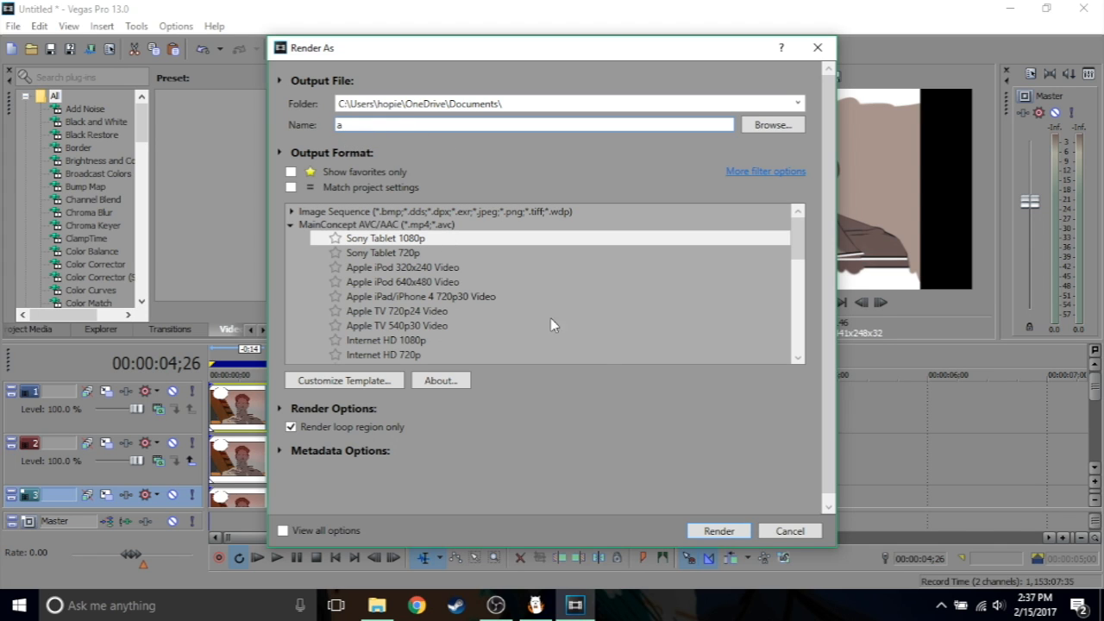
{"action": "left_click", "coordinate": [695, 535]}
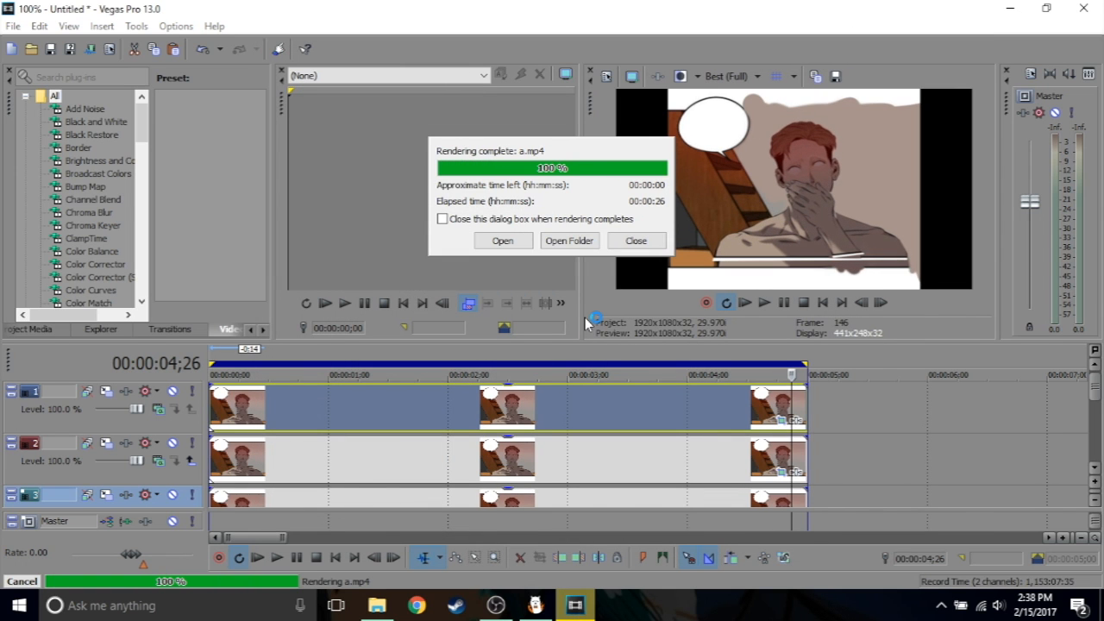
{"action": "left_click", "coordinate": [498, 241]}
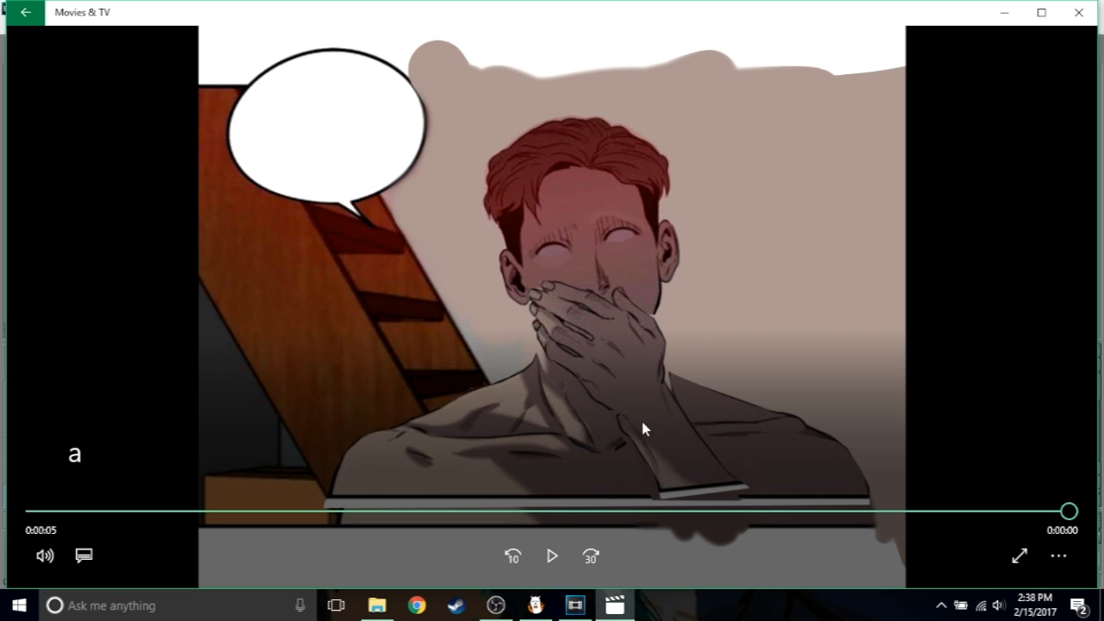
{"action": "left_click", "coordinate": [1088, 11]}
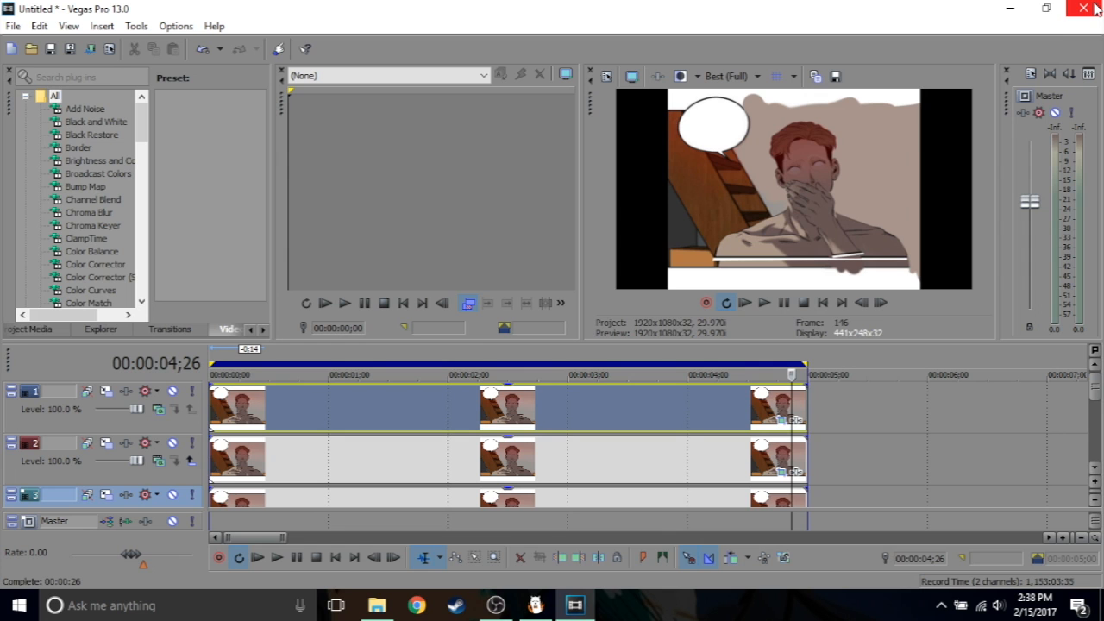
Close Vegas Pro and FireAlpaca.
{"action": "left_click", "coordinate": [1092, 9]}
{"action": "left_click", "coordinate": [554, 261]}
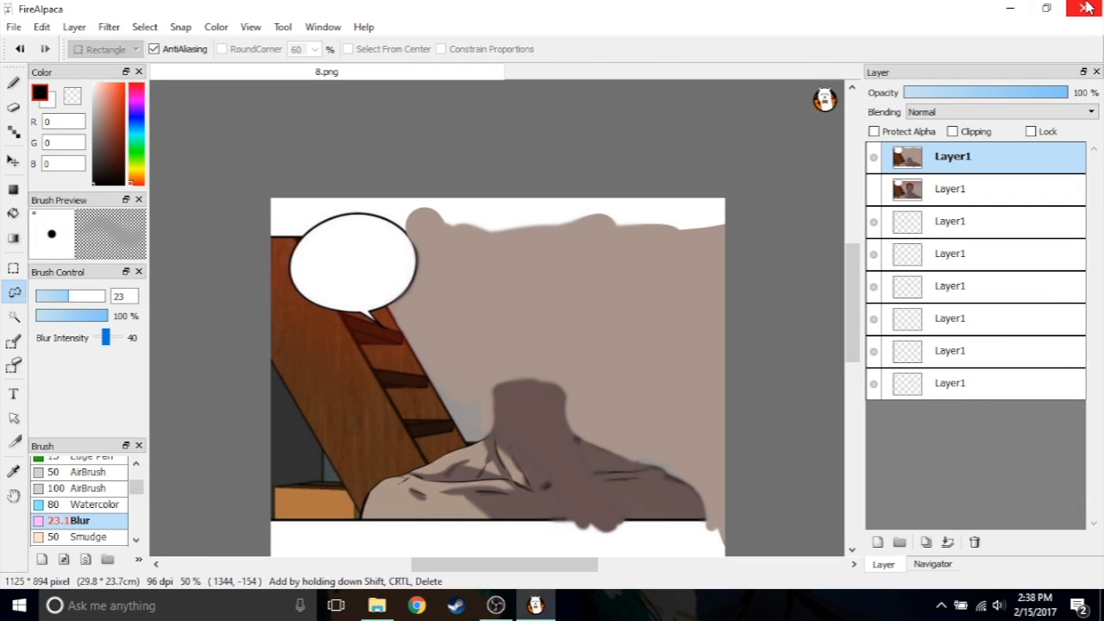
{"action": "left_click", "coordinate": [1086, 8]}
{"action": "left_click", "coordinate": [551, 328]}
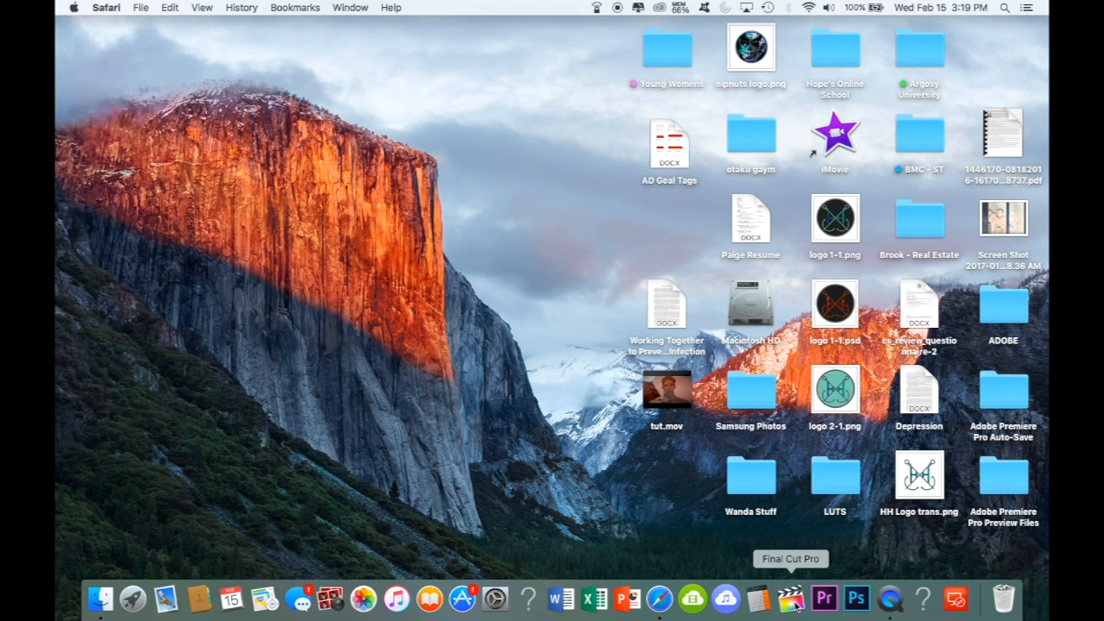
Open Final Cut Pro and create a project named tut in the event 1-24-17.
{"action": "left_click", "coordinate": [795, 604]}
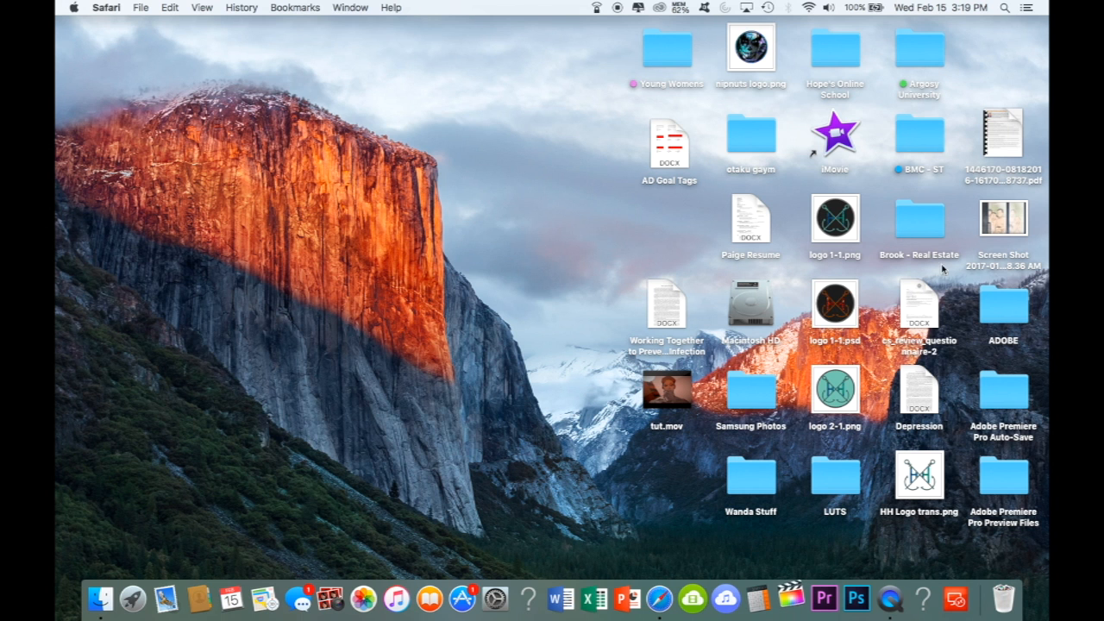
{"action": "double_click", "coordinate": [991, 226]}
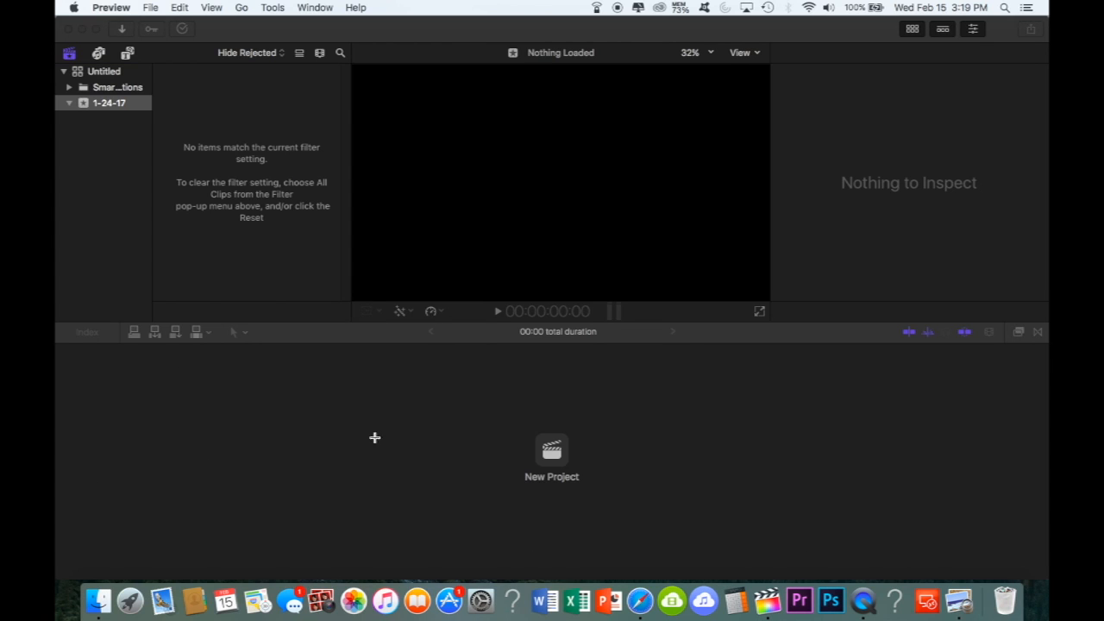
{"action": "left_click", "coordinate": [551, 449]}
{"action": "type", "text": "tut"}
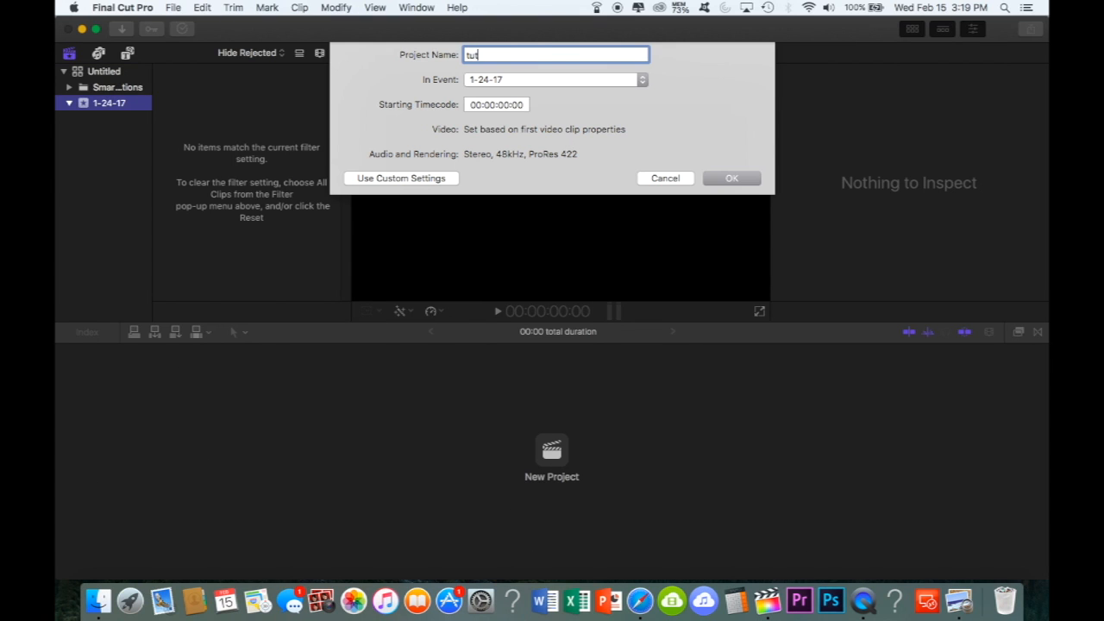
{"action": "left_click", "coordinate": [723, 180]}
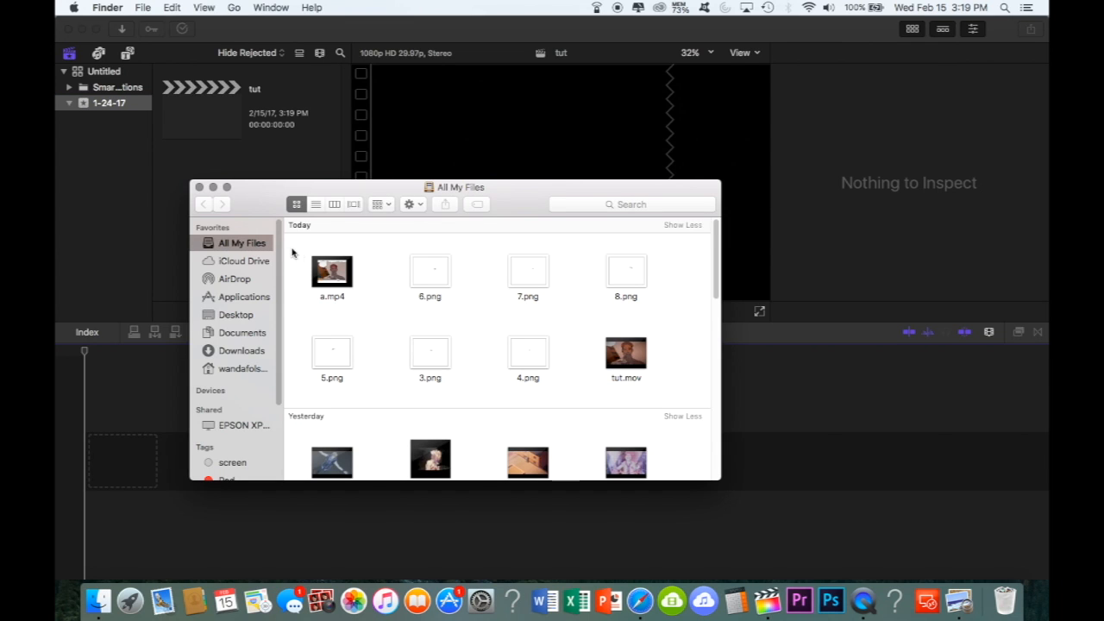
Import a.mp4 and 3.png through 8.png into the event and place clip a at the start of the timeline.
{"action": "left_click_drag", "start_coordinate": [298, 252], "coordinate": [651, 298]}
{"action": "left_click", "coordinate": [506, 368], "text": "shift"}
{"action": "left_click_drag", "start_coordinate": [335, 363], "coordinate": [138, 455]}
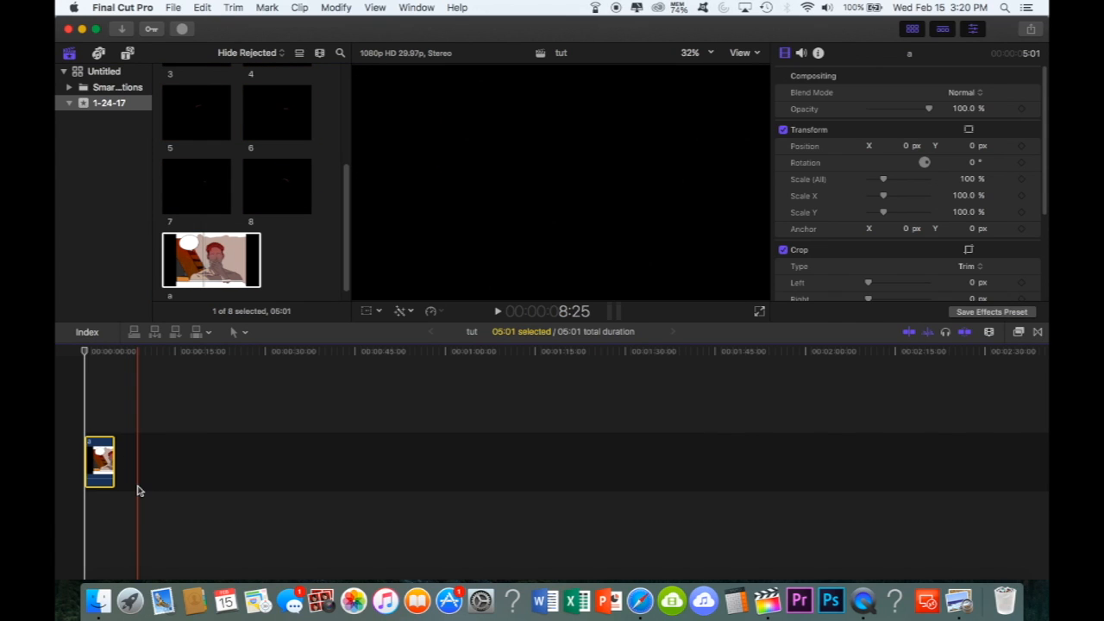
Scale clip a to 163% and position it at X -106.9 px, Y 10.2 px.
{"action": "scroll", "coordinate": [138, 489], "scroll_direction": "up", "scroll_amount": 10}
{"action": "scroll", "coordinate": [141, 490], "scroll_direction": "left", "scroll_amount": 1}
{"action": "scroll", "coordinate": [251, 482], "scroll_direction": "down", "scroll_amount": 1}
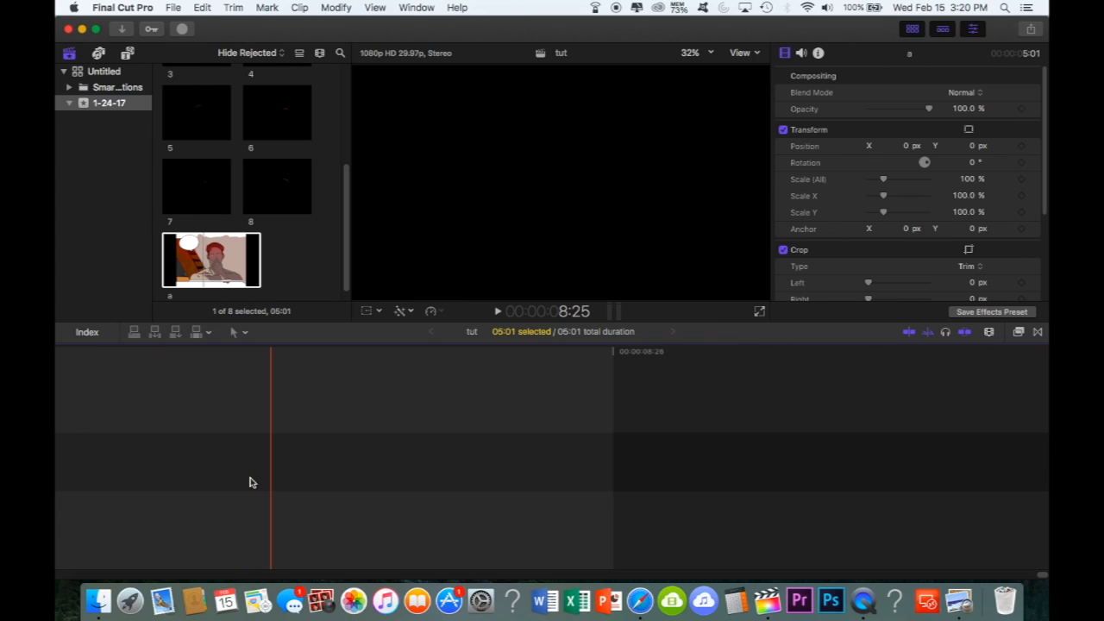
{"action": "scroll", "coordinate": [100, 456], "scroll_direction": "down", "scroll_amount": 10}
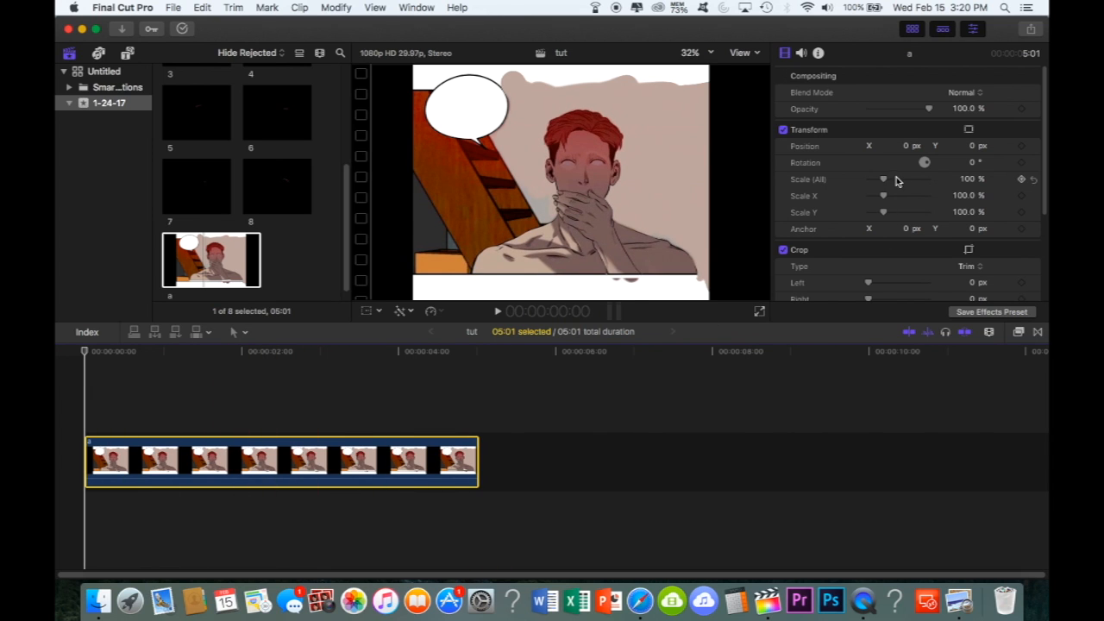
{"action": "left_click", "coordinate": [341, 472]}
{"action": "left_click_drag", "start_coordinate": [878, 182], "coordinate": [894, 182]}
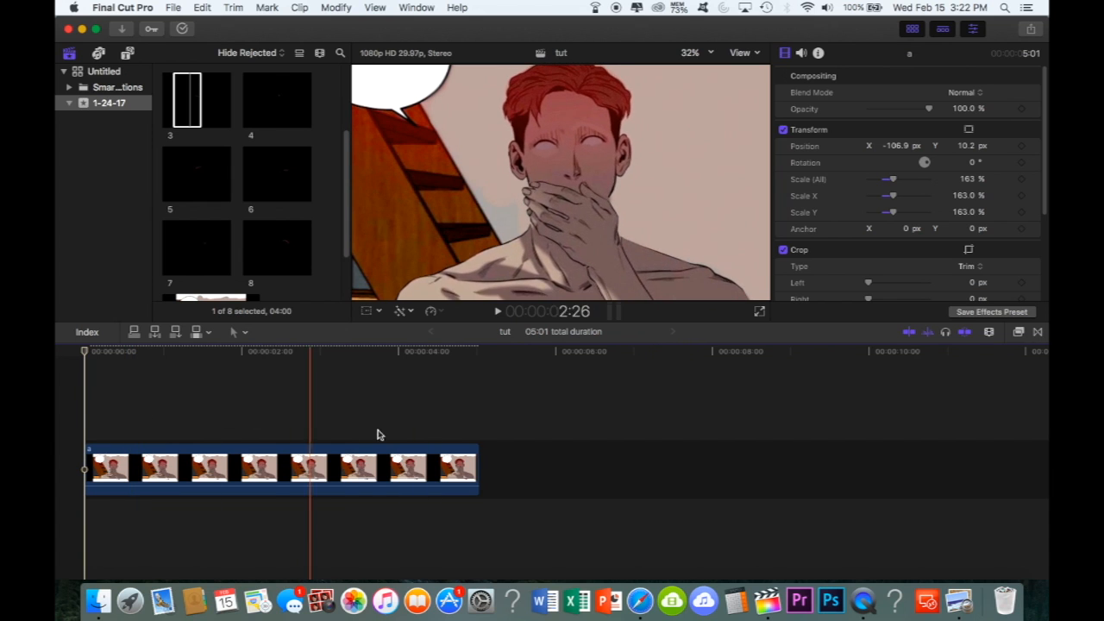
Retime clip a to Fast 2x and play it back.
{"action": "left_click", "coordinate": [215, 470]}
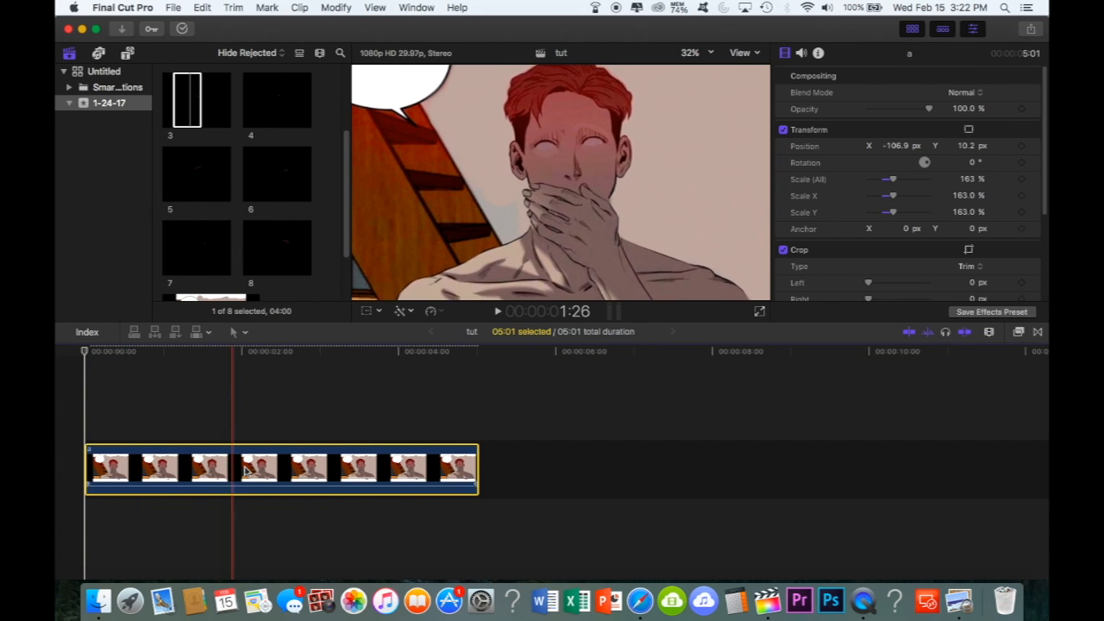
{"action": "left_click", "coordinate": [436, 312]}
{"action": "left_click", "coordinate": [442, 316]}
{"action": "mouse_move", "coordinate": [450, 337]}
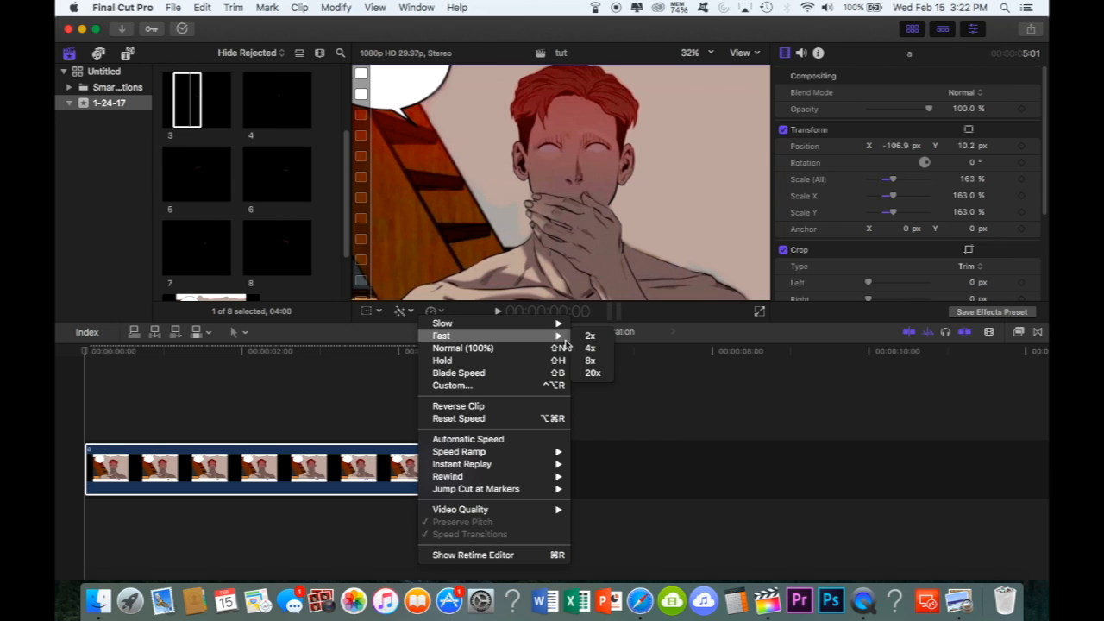
{"action": "left_click", "coordinate": [590, 336]}
{"action": "key", "text": "space"}
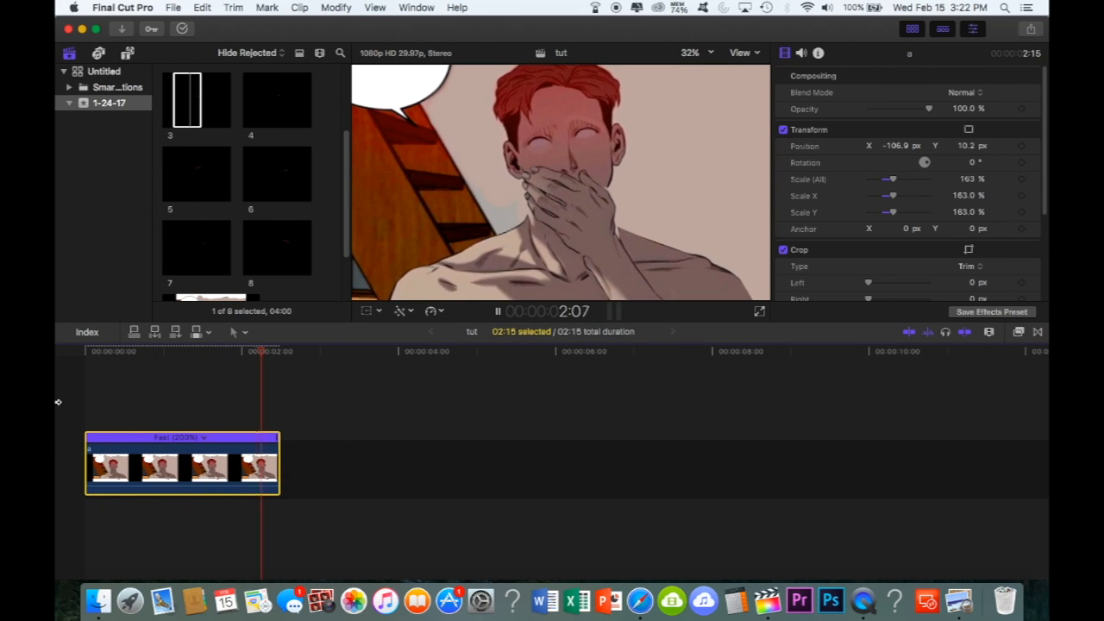
Place image 3 above clip a at the timeline start and trim it to the clip's end.
{"action": "left_click", "coordinate": [89, 414]}
{"action": "left_click_drag", "start_coordinate": [182, 113], "coordinate": [90, 407]}
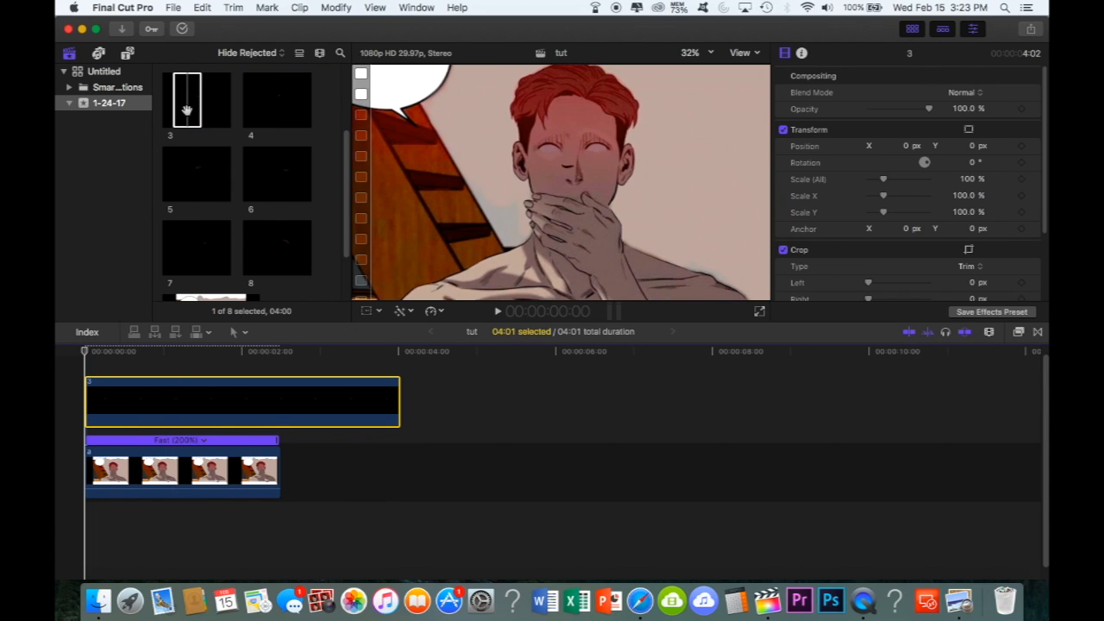
{"action": "left_click_drag", "start_coordinate": [399, 406], "coordinate": [279, 409]}
Scale image 3 to 207%, position it over the eye at X -117.0 px, Y -6.7 px, and keyframe its transform at the start.
{"action": "left_click_drag", "start_coordinate": [883, 179], "coordinate": [906, 184]}
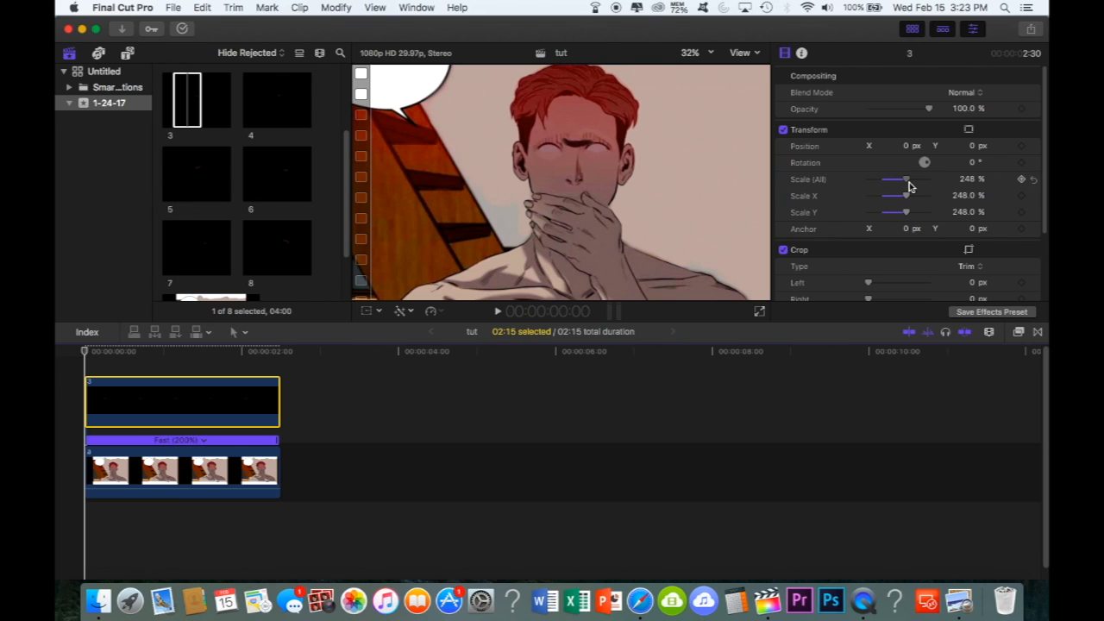
{"action": "left_click", "coordinate": [367, 311]}
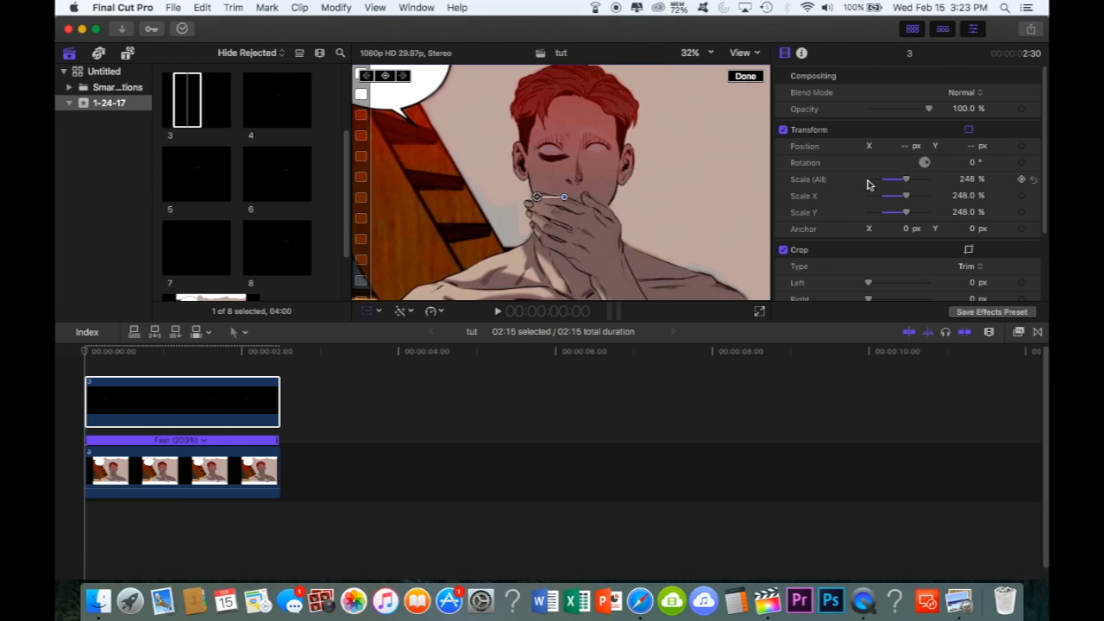
{"action": "left_click_drag", "start_coordinate": [906, 180], "coordinate": [900, 180]}
{"action": "left_click_drag", "start_coordinate": [634, 197], "coordinate": [598, 228]}
{"action": "left_click", "coordinate": [389, 76]}
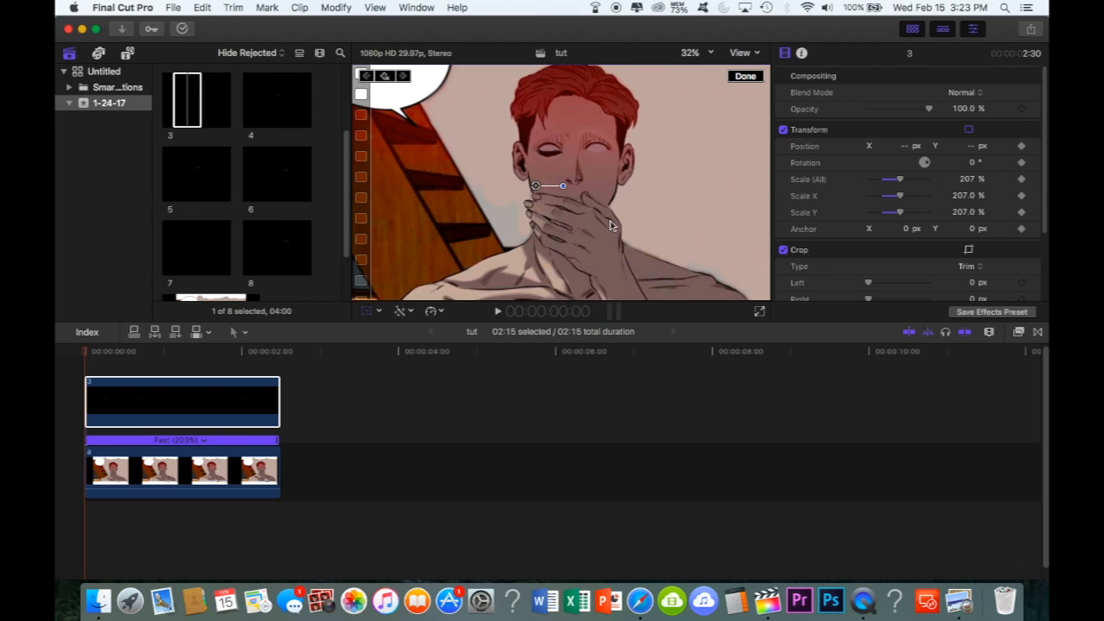
{"action": "left_click_drag", "start_coordinate": [610, 225], "coordinate": [615, 230]}
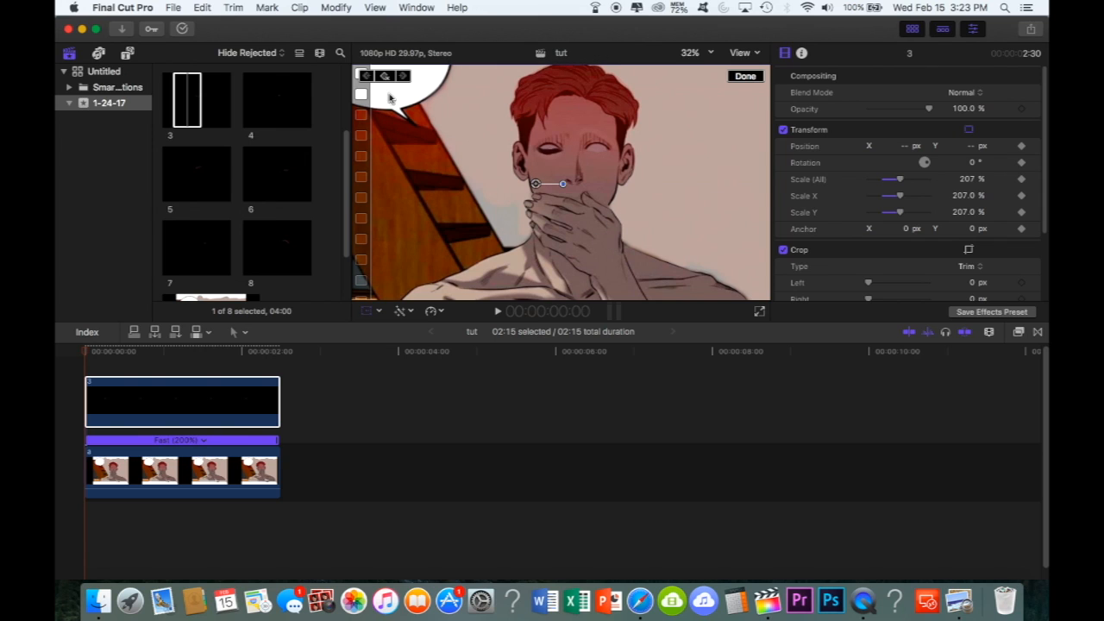
Keyframe image 3's position at the clip's end so the drawn eye follows the tilting face.
{"action": "key", "text": "space"}
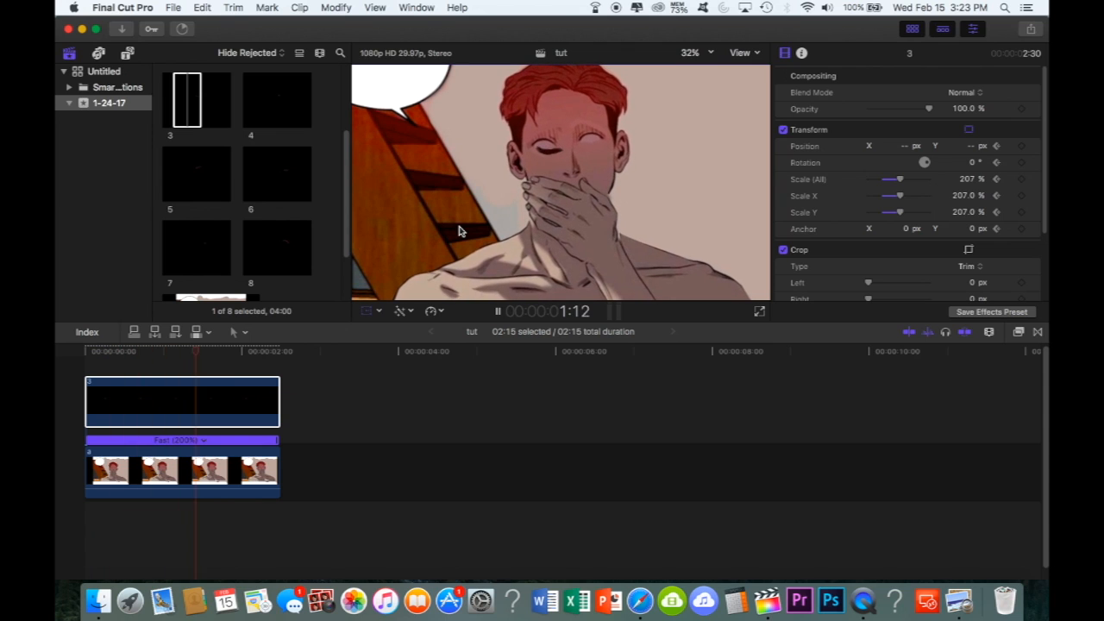
{"action": "left_click_drag", "start_coordinate": [555, 183], "coordinate": [563, 178]}
{"action": "left_click_drag", "start_coordinate": [605, 178], "coordinate": [610, 181]}
{"action": "key", "text": "space"}
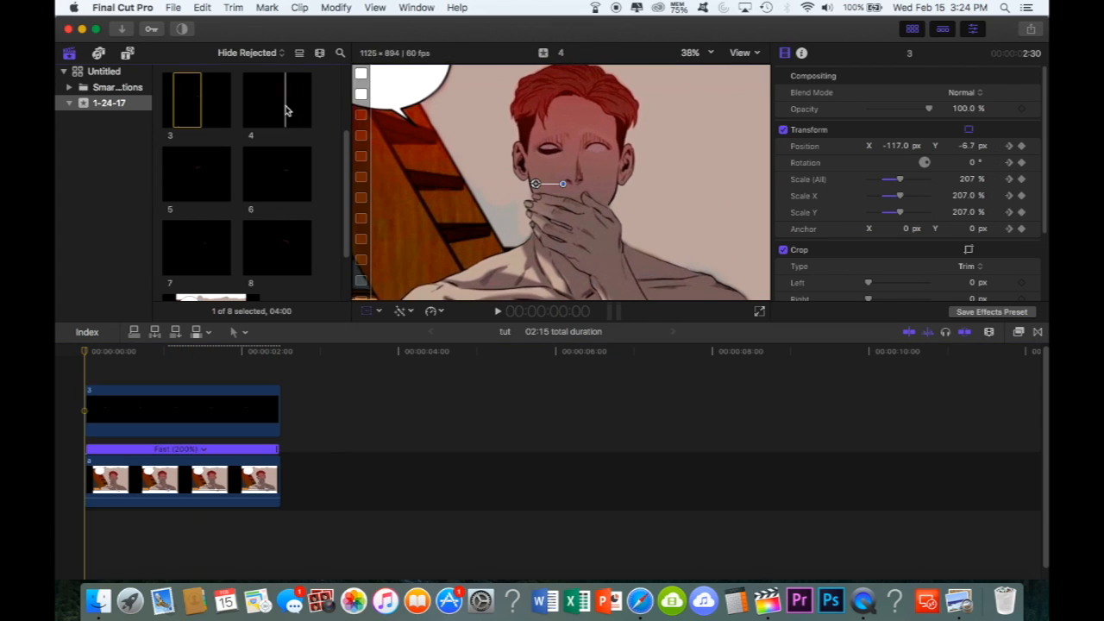
Place image 4 above image 3 at the timeline start and trim it to the clip's end.
{"action": "left_click", "coordinate": [287, 111]}
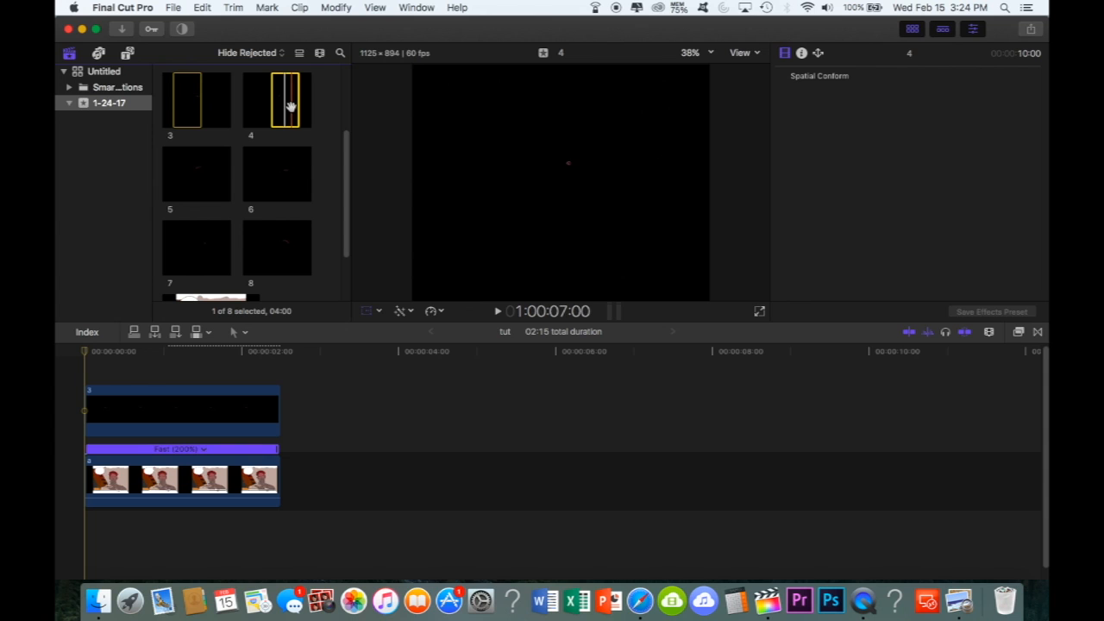
{"action": "left_click_drag", "start_coordinate": [287, 110], "coordinate": [87, 369]}
{"action": "left_click_drag", "start_coordinate": [409, 369], "coordinate": [278, 369]}
Scale image 4 to 196%, position its pupil inside the drawn eye, and move its layer beneath image 3.
{"action": "left_click_drag", "start_coordinate": [883, 179], "coordinate": [898, 180]}
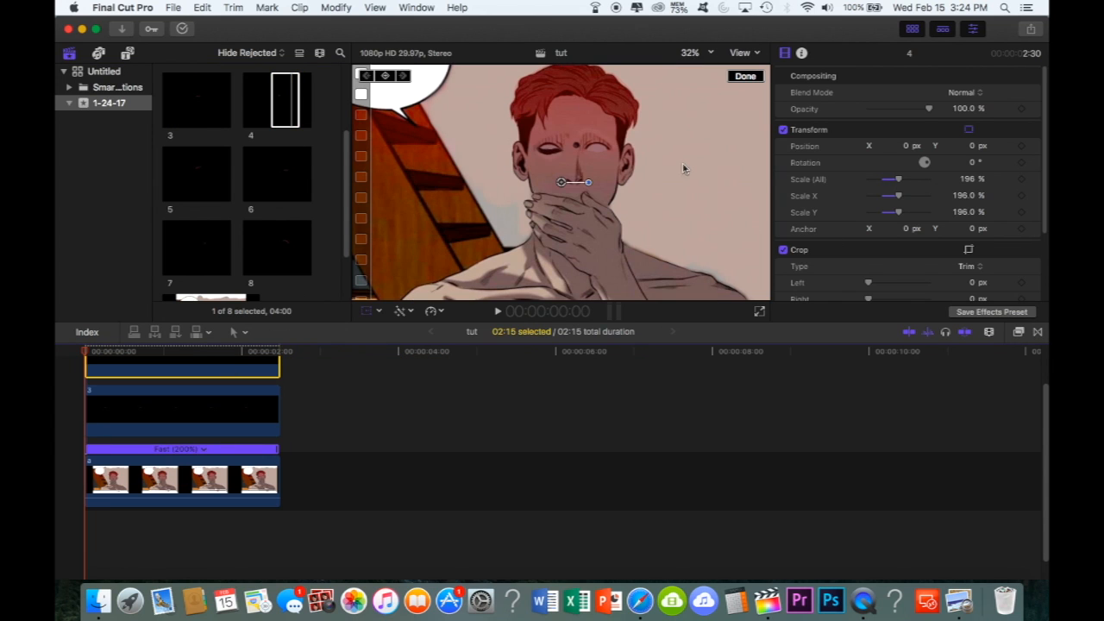
{"action": "left_click_drag", "start_coordinate": [683, 165], "coordinate": [661, 199]}
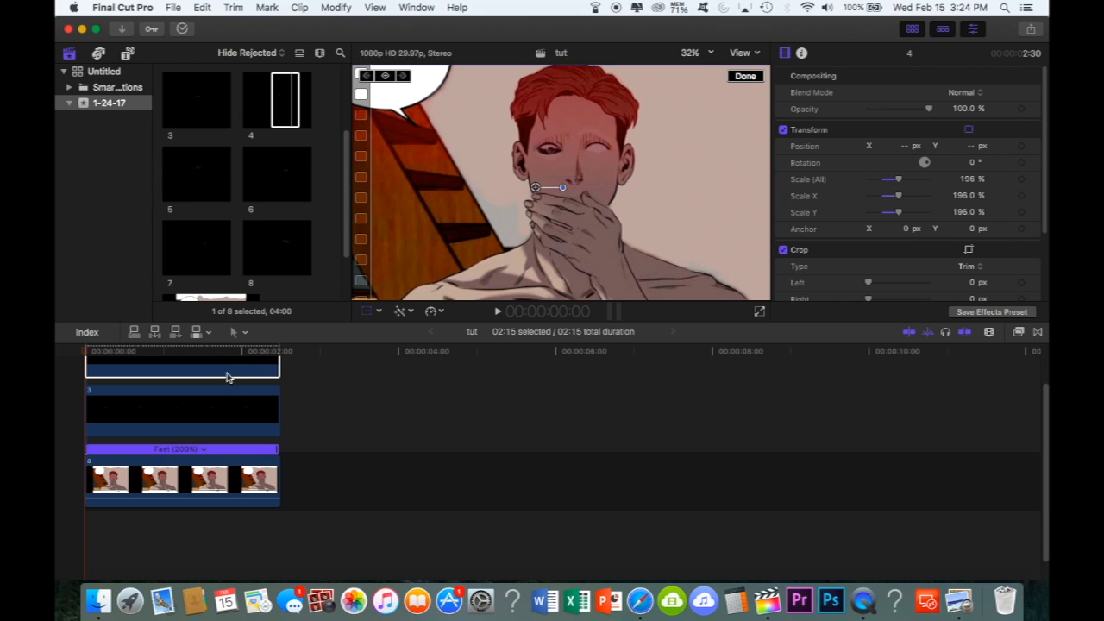
{"action": "left_click_drag", "start_coordinate": [226, 377], "coordinate": [205, 445]}
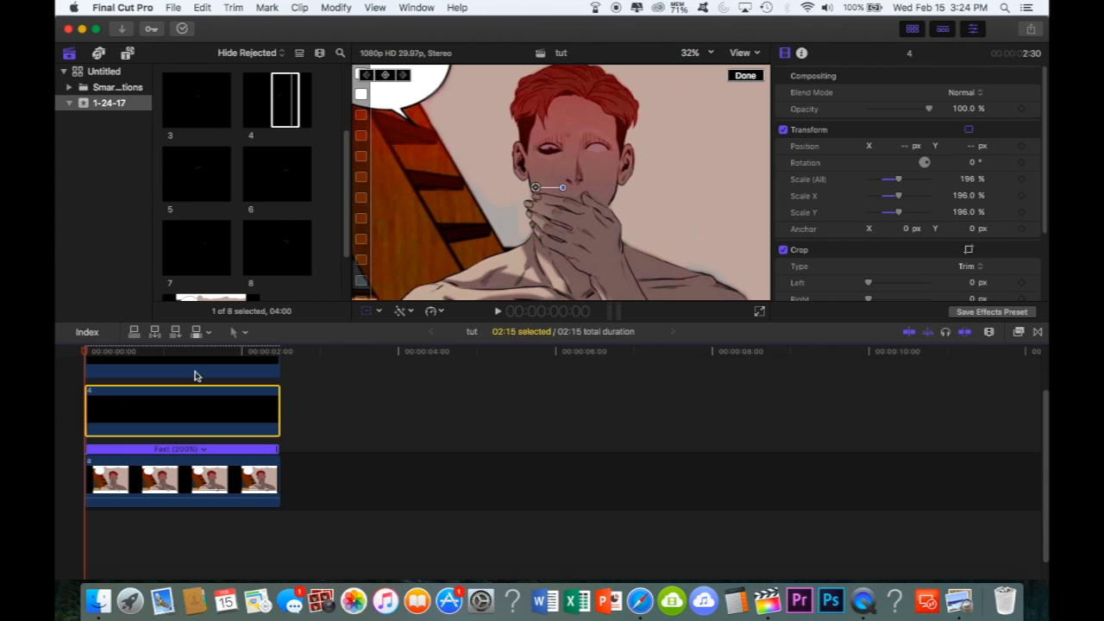
Keyframe image 4's position so the pupil stays aligned with the eye, and play the animation.
{"action": "left_click_drag", "start_coordinate": [657, 228], "coordinate": [649, 190]}
{"action": "left_click", "coordinate": [386, 76]}
{"action": "key", "text": "space"}
{"action": "key", "text": "space"}
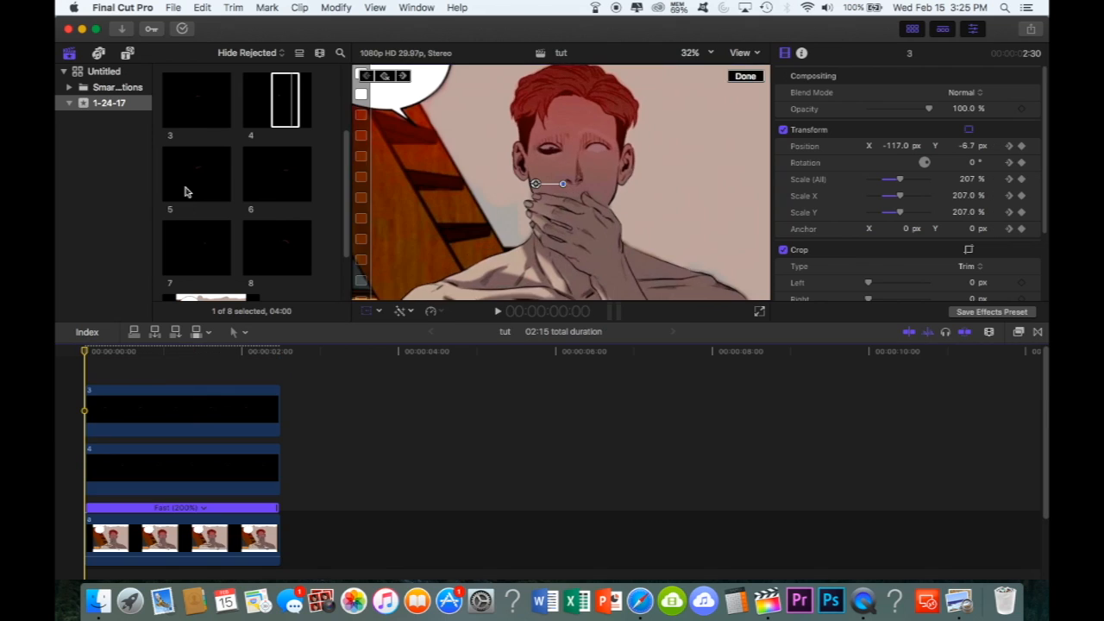
Add image 5 at the timeline start, trimmed to the clip's end and scaled to 172% over the eyebrow.
{"action": "left_click_drag", "start_coordinate": [180, 185], "coordinate": [93, 375]}
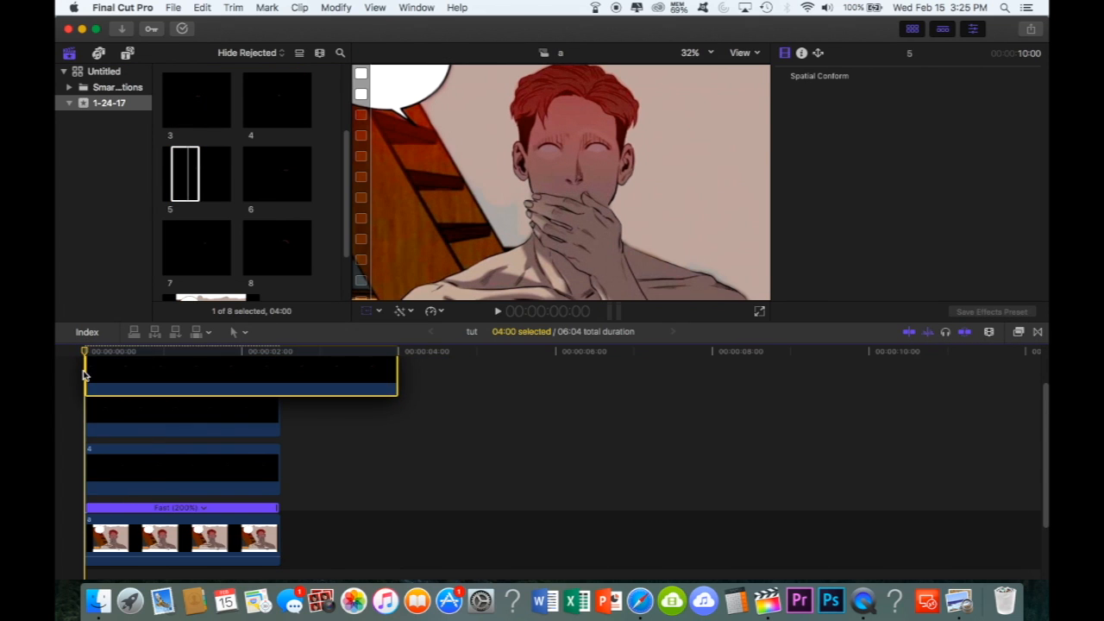
{"action": "left_click_drag", "start_coordinate": [393, 370], "coordinate": [279, 370]}
{"action": "left_click_drag", "start_coordinate": [886, 180], "coordinate": [894, 180]}
{"action": "left_click_drag", "start_coordinate": [725, 192], "coordinate": [698, 189]}
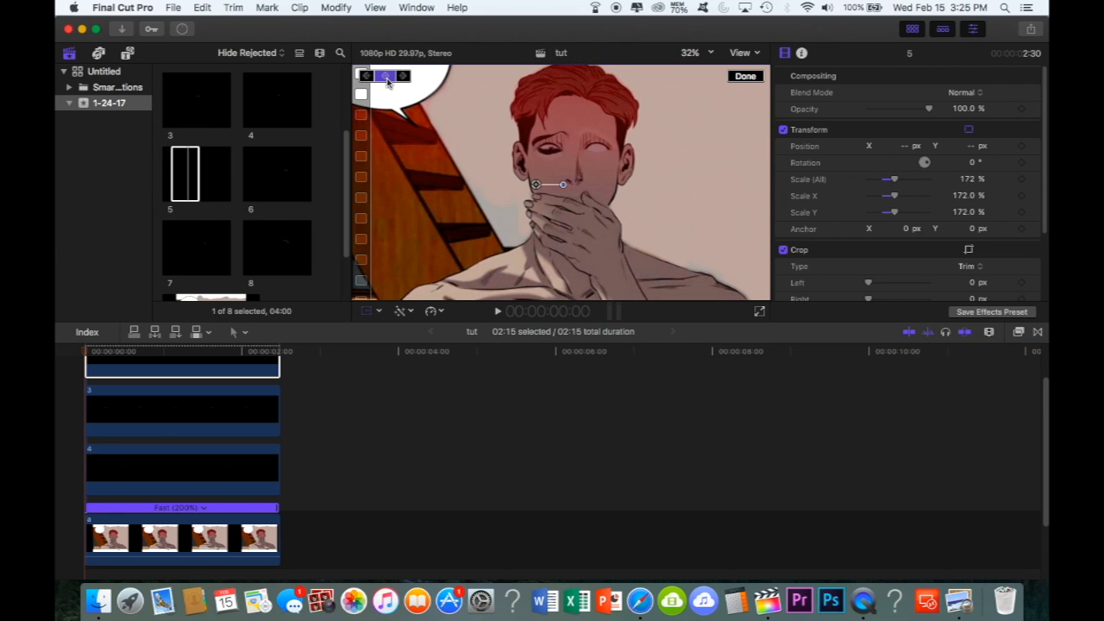
Keyframe image 5 at the clip's end, moving the eyebrow to about X -105 px, Y 17 px.
{"action": "key", "text": "space"}
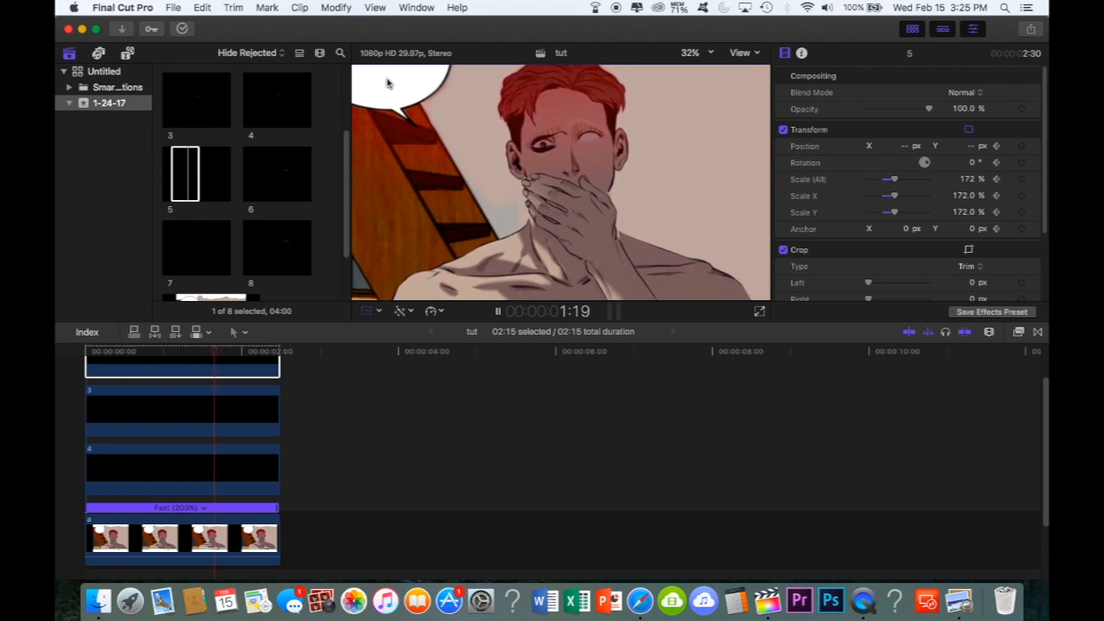
{"action": "key", "text": "shift+t"}
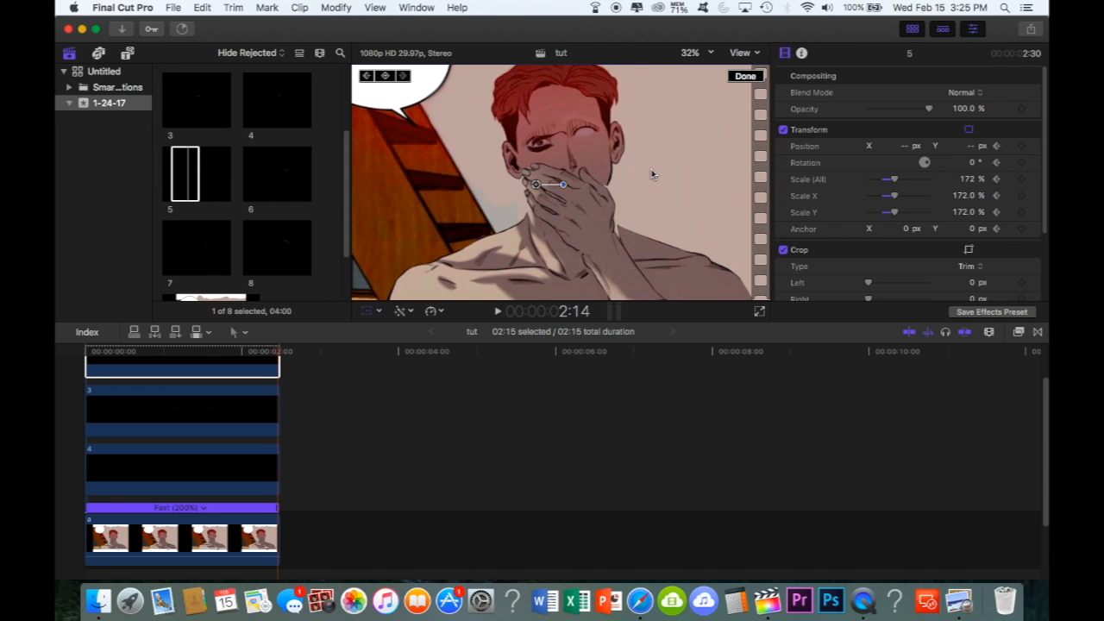
{"action": "left_click_drag", "start_coordinate": [553, 179], "coordinate": [629, 175]}
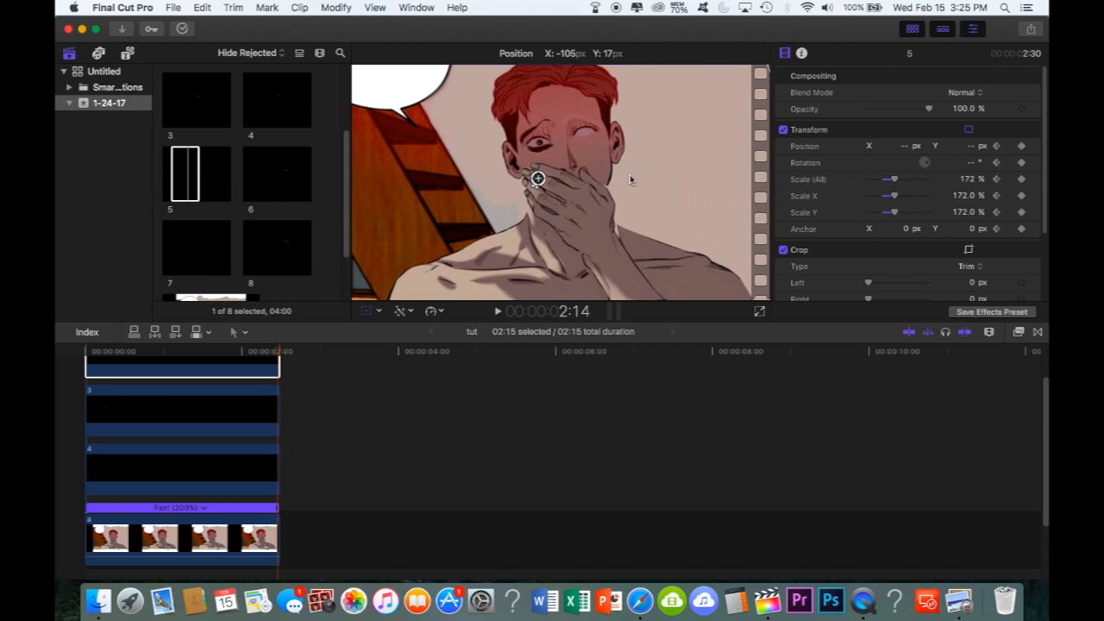
{"action": "key", "text": "space"}
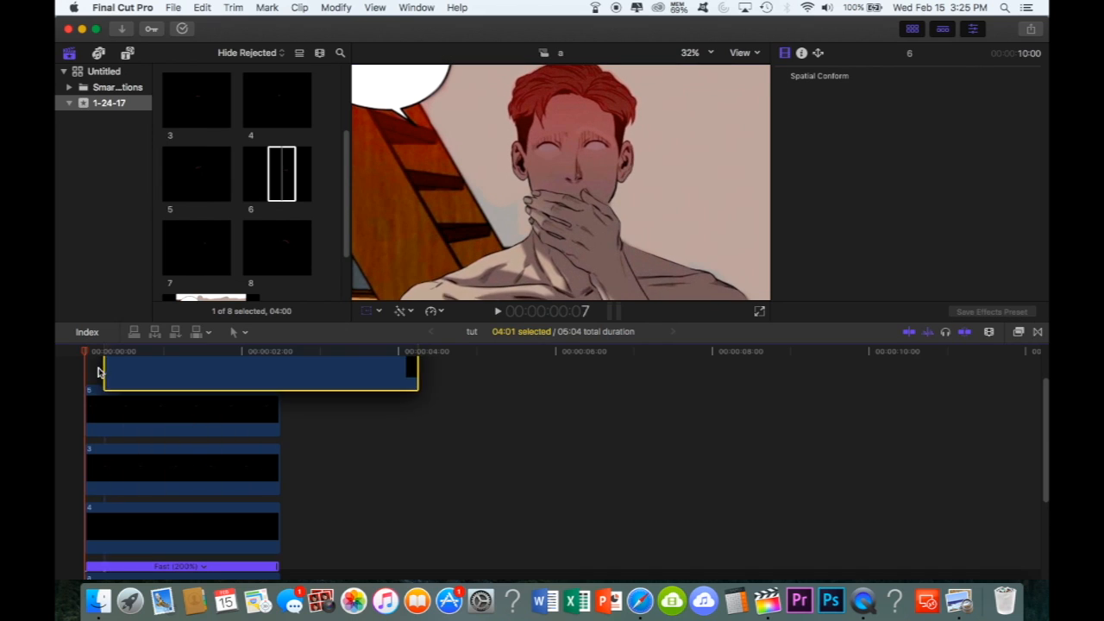
Place image 6 above image 5 at the timeline start and trim it to the clip's end.
{"action": "left_click_drag", "start_coordinate": [97, 369], "coordinate": [90, 370]}
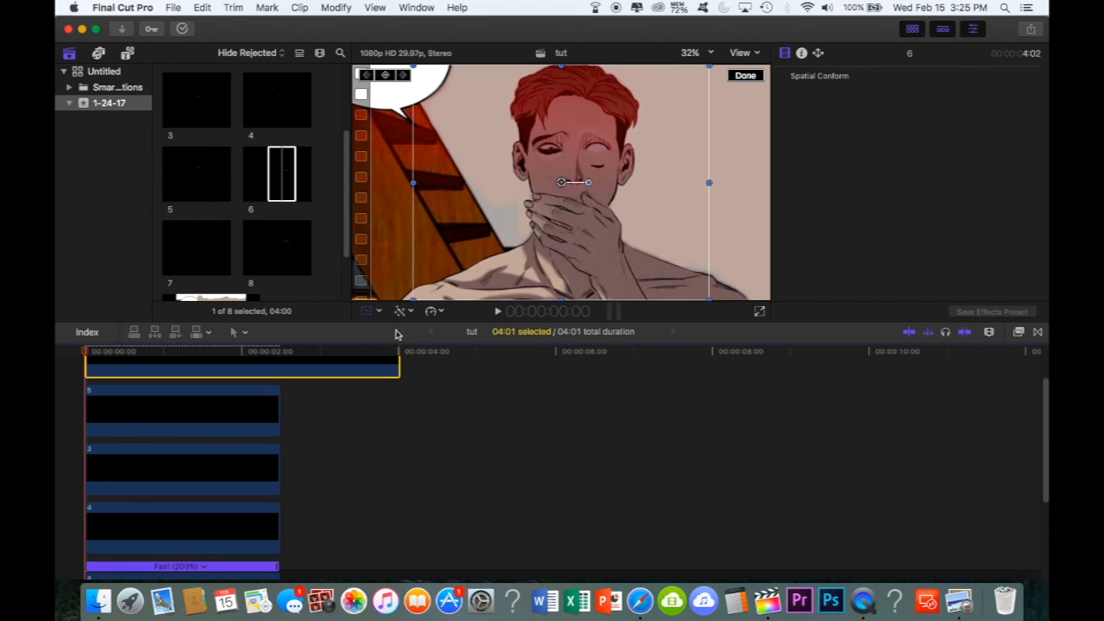
{"action": "left_click_drag", "start_coordinate": [400, 369], "coordinate": [278, 368]}
{"action": "left_click", "coordinate": [207, 402]}
Scale image 6 to 163% over the second eye and keyframe its position at the clip's start and end.
{"action": "left_click_drag", "start_coordinate": [883, 179], "coordinate": [896, 180]}
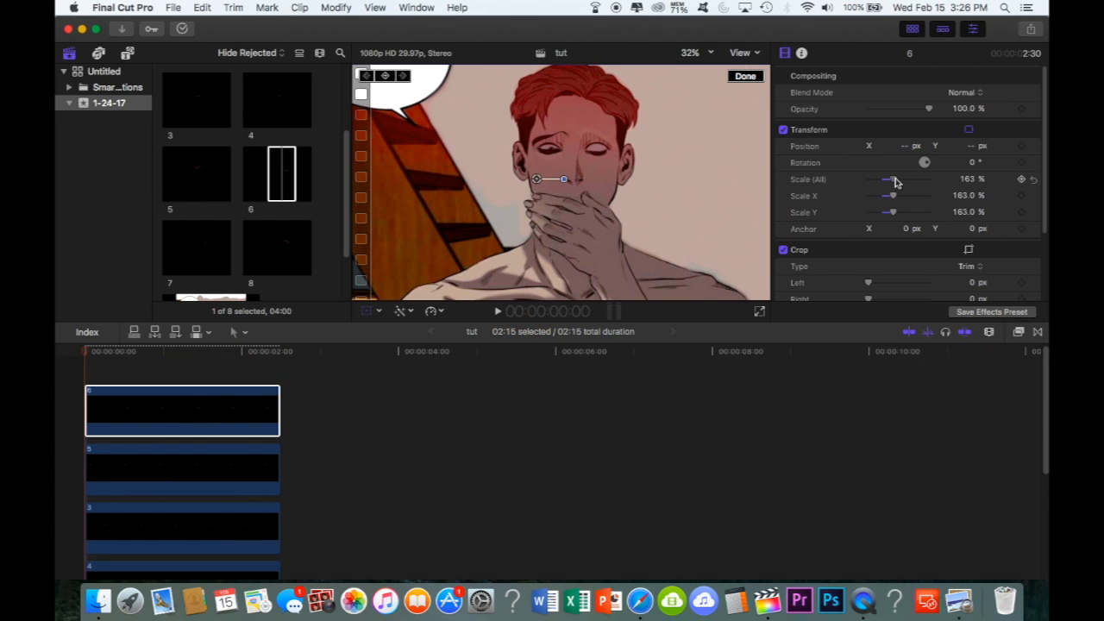
{"action": "left_click", "coordinate": [385, 76]}
{"action": "key", "text": "space"}
{"action": "left_click_drag", "start_coordinate": [664, 187], "coordinate": [633, 187]}
{"action": "left_click_drag", "start_coordinate": [557, 182], "coordinate": [556, 176]}
{"action": "key", "text": "space"}
Add image 7 at the timeline start, trimmed to the clip's end, scaled to 153% over the second eye and stacked beneath image 6.
{"action": "left_click_drag", "start_coordinate": [201, 244], "coordinate": [182, 369]}
{"action": "left_click_drag", "start_coordinate": [400, 369], "coordinate": [278, 369]}
{"action": "left_click_drag", "start_coordinate": [883, 180], "coordinate": [892, 181]}
{"action": "left_click_drag", "start_coordinate": [664, 188], "coordinate": [635, 190]}
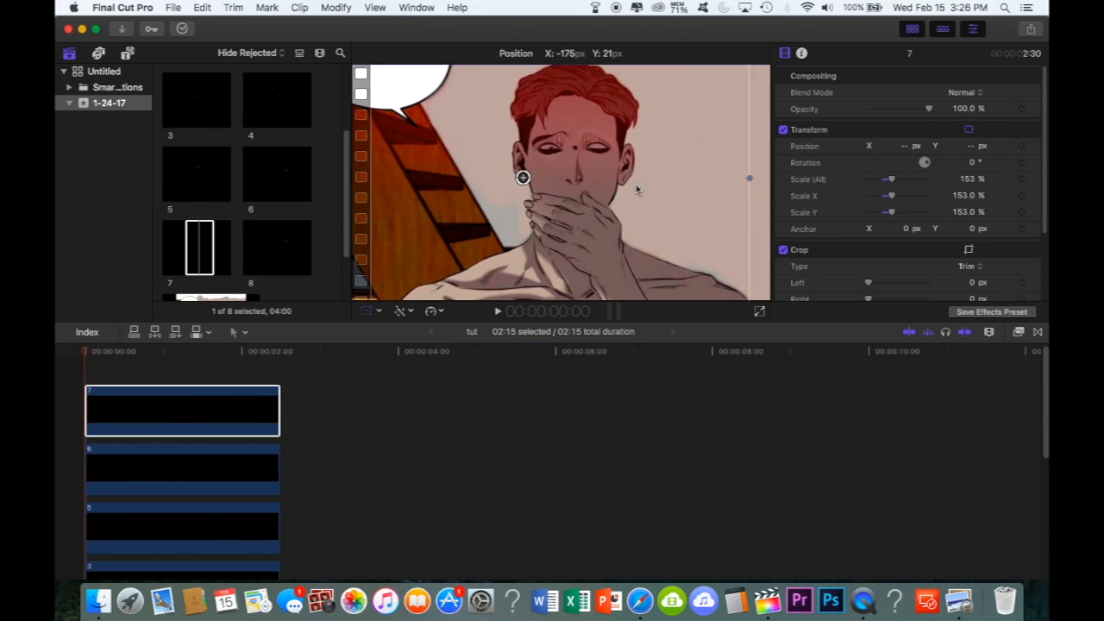
{"action": "left_click_drag", "start_coordinate": [182, 411], "coordinate": [182, 469]}
Keyframe image 7 at the clip's end with 207% scale and position X -233.1 px, Y 46.0 px.
{"action": "key", "text": "space"}
{"action": "left_click_drag", "start_coordinate": [716, 185], "coordinate": [690, 185]}
{"action": "left_click_drag", "start_coordinate": [894, 179], "coordinate": [896, 182]}
{"action": "left_click_drag", "start_coordinate": [704, 191], "coordinate": [696, 192]}
{"action": "left_click_drag", "start_coordinate": [894, 179], "coordinate": [900, 181]}
{"action": "left_click_drag", "start_coordinate": [712, 174], "coordinate": [699, 178]}
Readjust image 7's scale at the clip's start to fit the second eye, and play the result.
{"action": "left_click", "coordinate": [85, 350]}
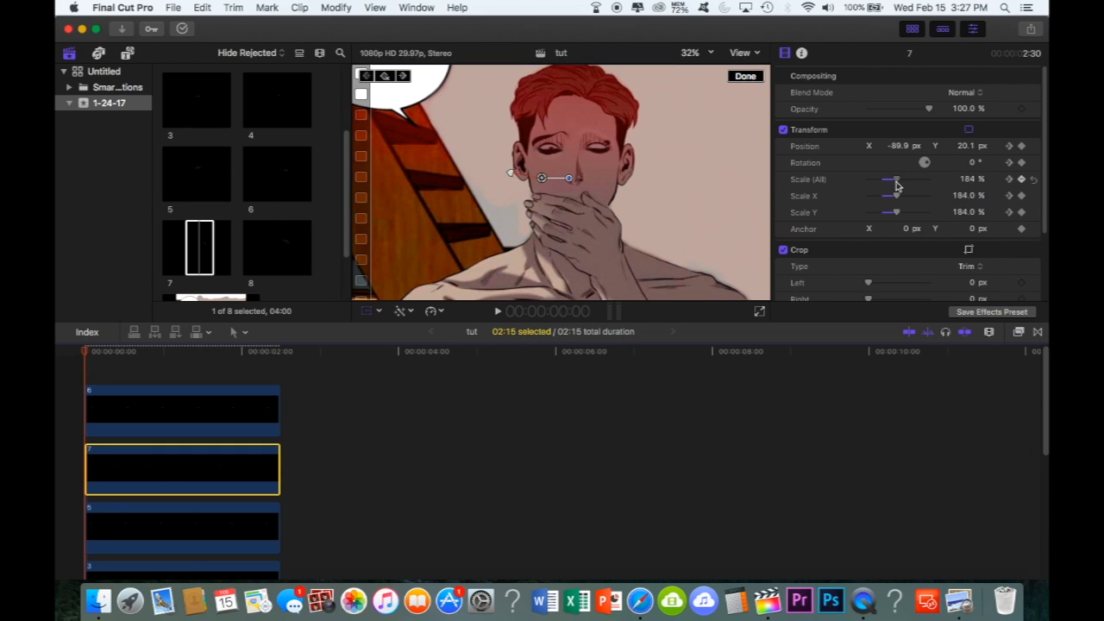
{"action": "left_click_drag", "start_coordinate": [897, 180], "coordinate": [899, 181]}
{"action": "key", "text": "space"}
Shift image 6 slightly at the clip's end to line up with the second eye, and replay.
{"action": "left_click", "coordinate": [277, 414]}
{"action": "left_click_drag", "start_coordinate": [646, 209], "coordinate": [645, 215]}
{"action": "key", "text": "space"}
Fine-tune image 7's scale and position at the clip's end so the pupil fits the second eye.
{"action": "left_click", "coordinate": [276, 470]}
{"action": "left_click_drag", "start_coordinate": [897, 179], "coordinate": [896, 181]}
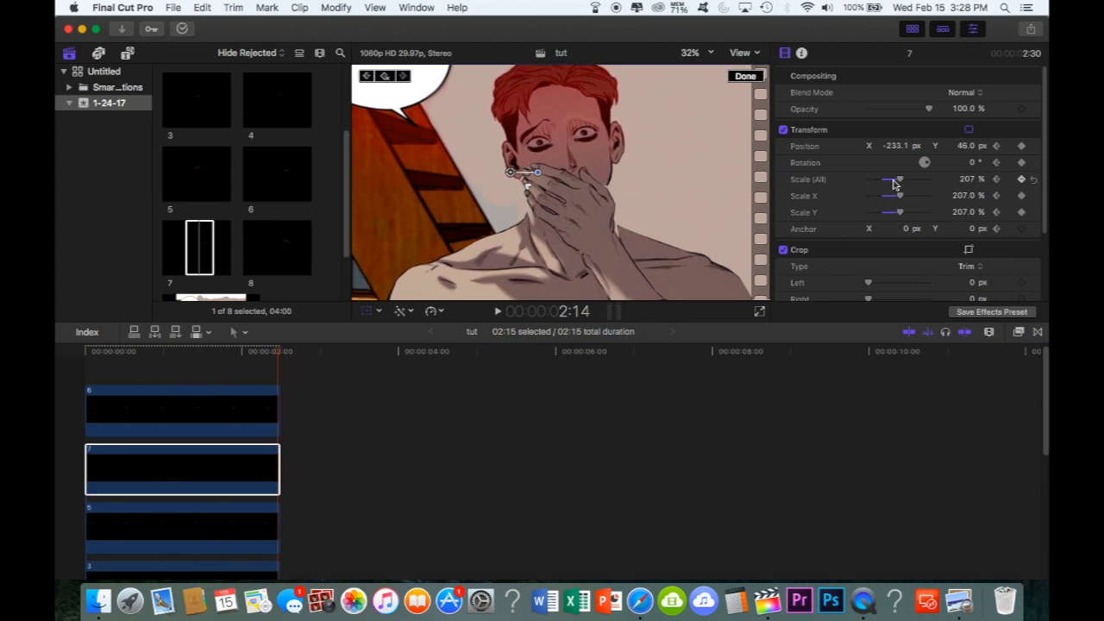
{"action": "left_click_drag", "start_coordinate": [678, 189], "coordinate": [671, 190]}
{"action": "key", "text": "space"}
Place image 8 above image 6 at the timeline start and trim it to the clip's end.
{"action": "left_click_drag", "start_coordinate": [260, 248], "coordinate": [92, 371]}
{"action": "left_click_drag", "start_coordinate": [397, 371], "coordinate": [279, 371]}
{"action": "left_click", "coordinate": [85, 351]}
Scale image 8 to 165%, position it as the second eyebrow, and play back the animation.
{"action": "left_click_drag", "start_coordinate": [883, 180], "coordinate": [894, 180]}
{"action": "left_click_drag", "start_coordinate": [552, 173], "coordinate": [493, 153]}
{"action": "key", "text": "space"}
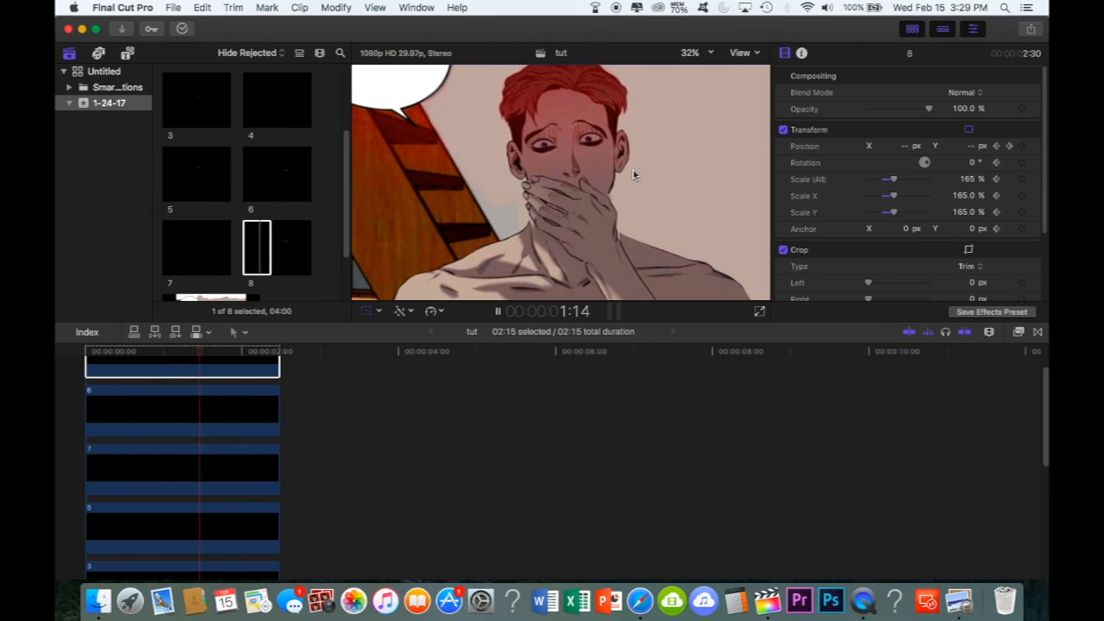
{"action": "key", "text": "space"}
Combine all the eye layers and clip a into a new compound clip.
{"action": "left_click_drag", "start_coordinate": [303, 376], "coordinate": [188, 461]}
{"action": "right_click", "coordinate": [188, 461]}
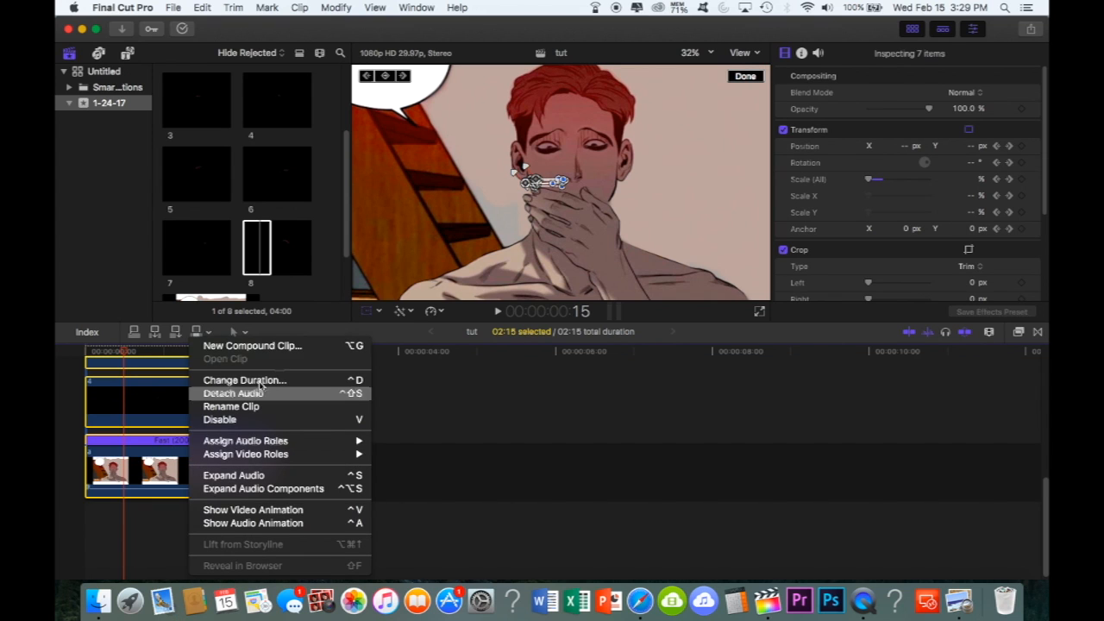
{"action": "left_click", "coordinate": [283, 347]}
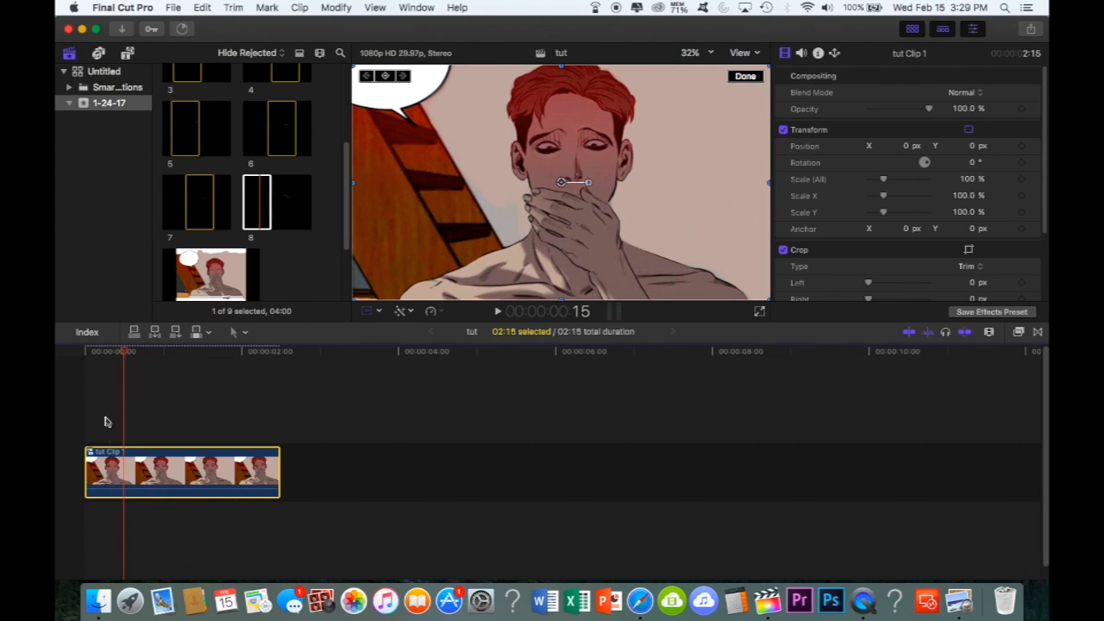
Apply the light rays effect to the compound clip from its start, centred on the nose.
{"action": "key", "text": "Home"}
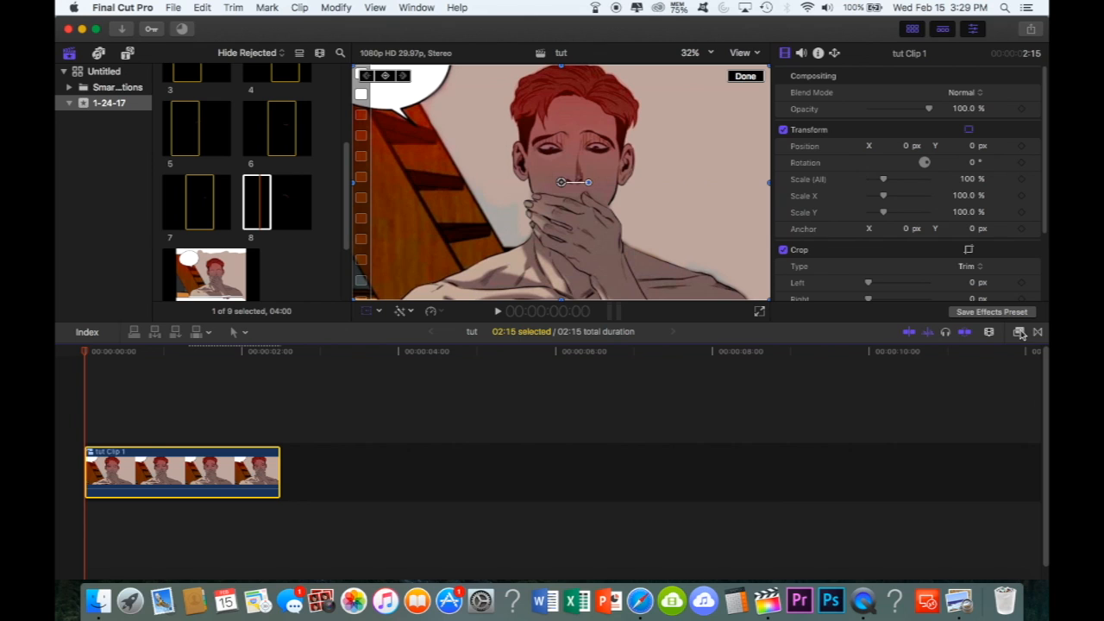
{"action": "left_click", "coordinate": [1019, 332]}
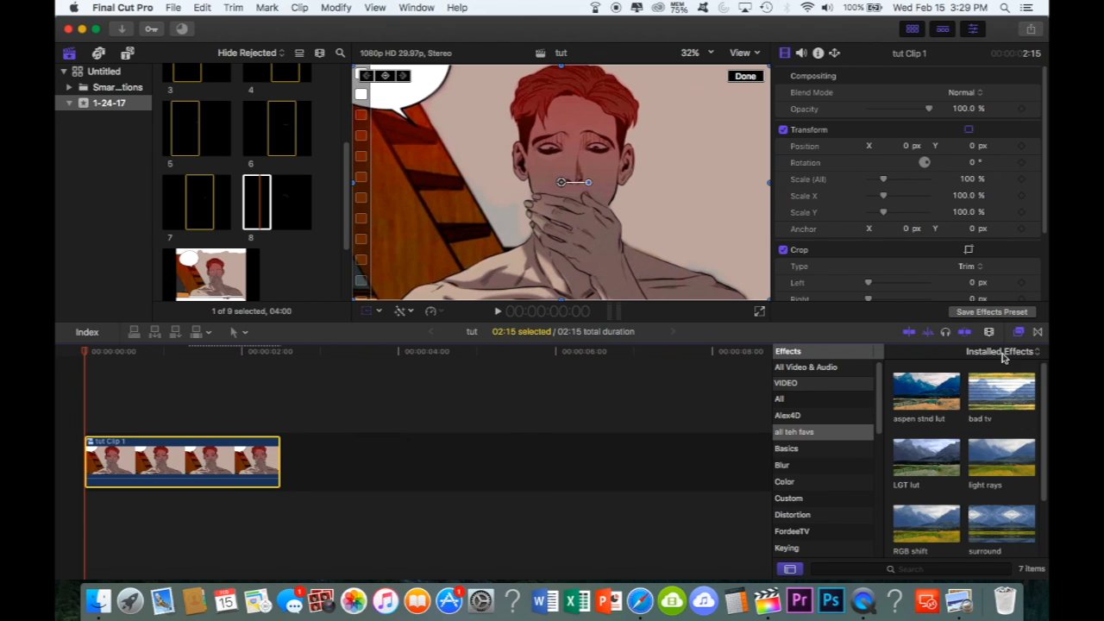
{"action": "double_click", "coordinate": [994, 467]}
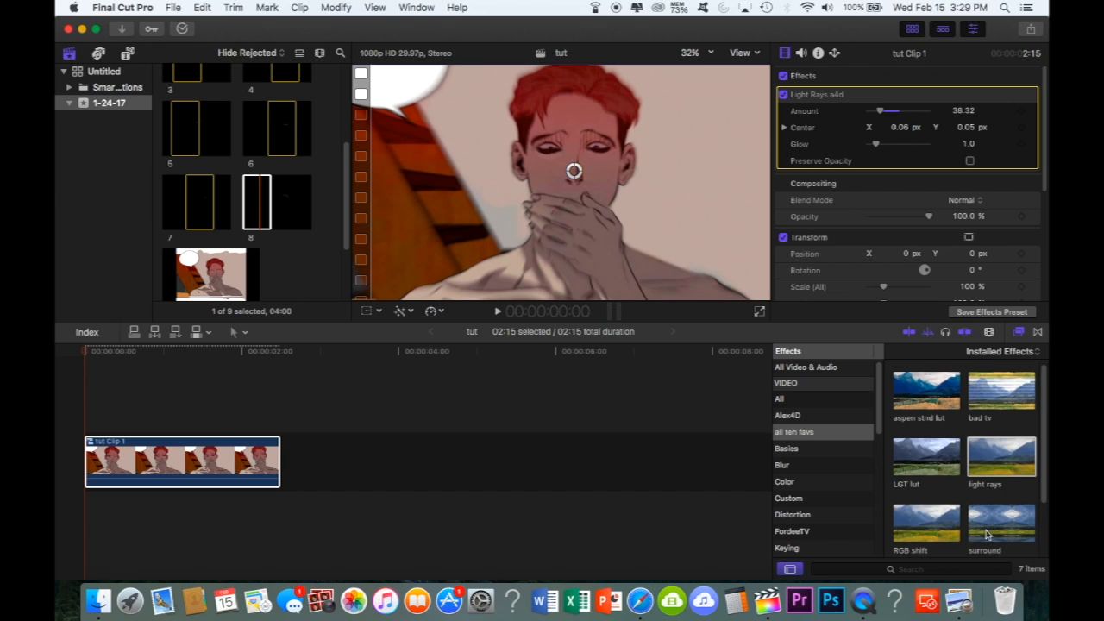
Add the vignette effect to the compound clip, centre it at X 0.04 px, Y 0.04 px, and play it full screen.
{"action": "scroll", "coordinate": [984, 532], "scroll_direction": "down", "scroll_amount": 5}
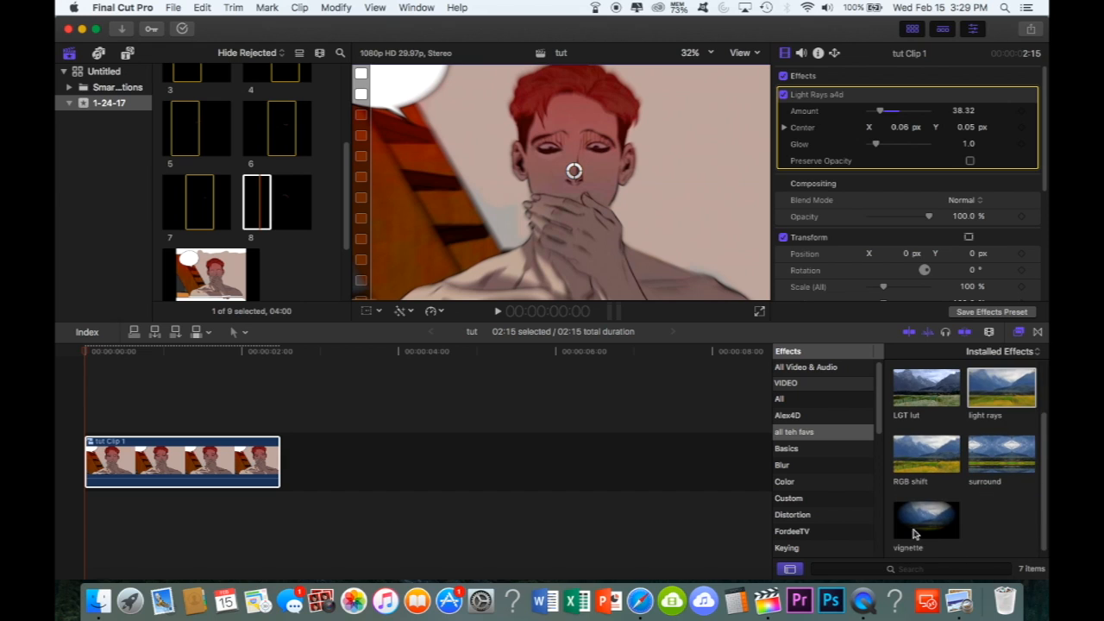
{"action": "double_click", "coordinate": [915, 523]}
{"action": "left_click_drag", "start_coordinate": [561, 148], "coordinate": [572, 173]}
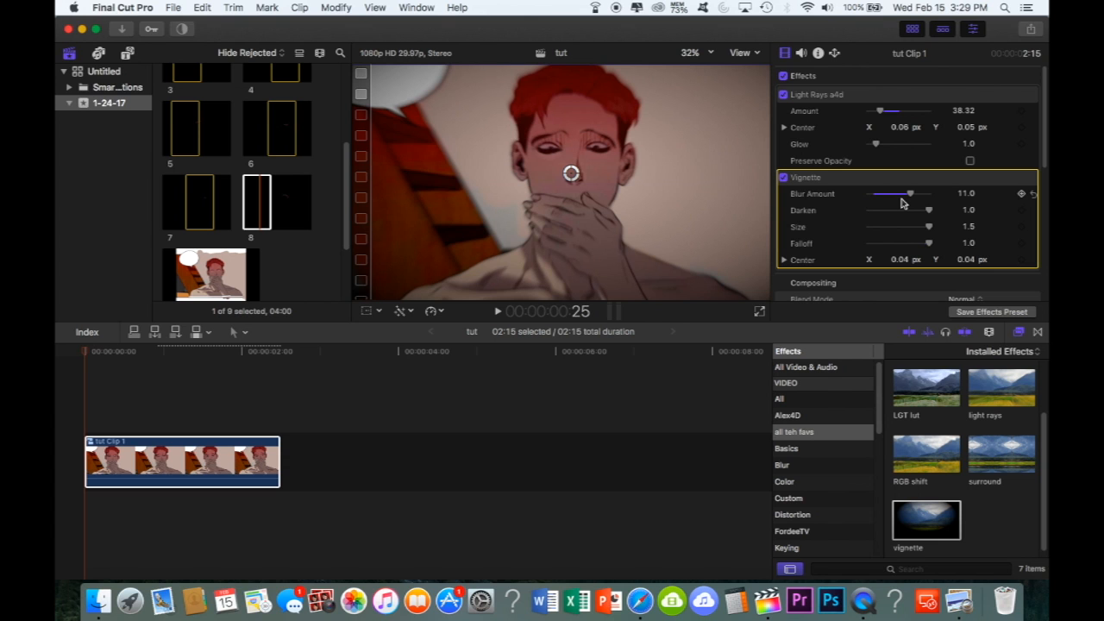
{"action": "key", "text": "shift+super+f"}
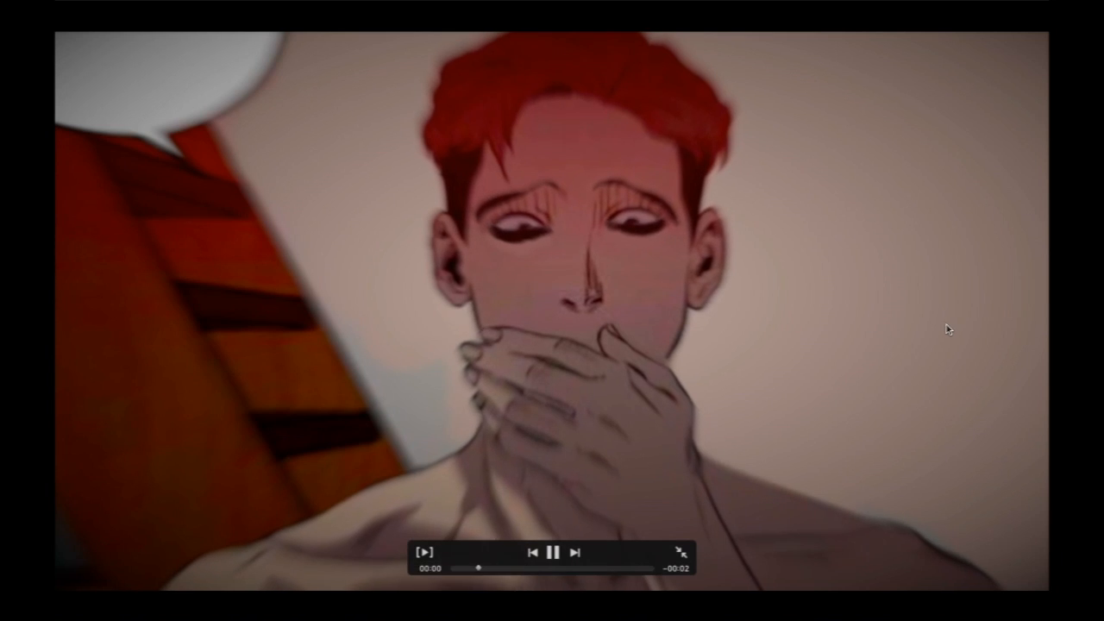